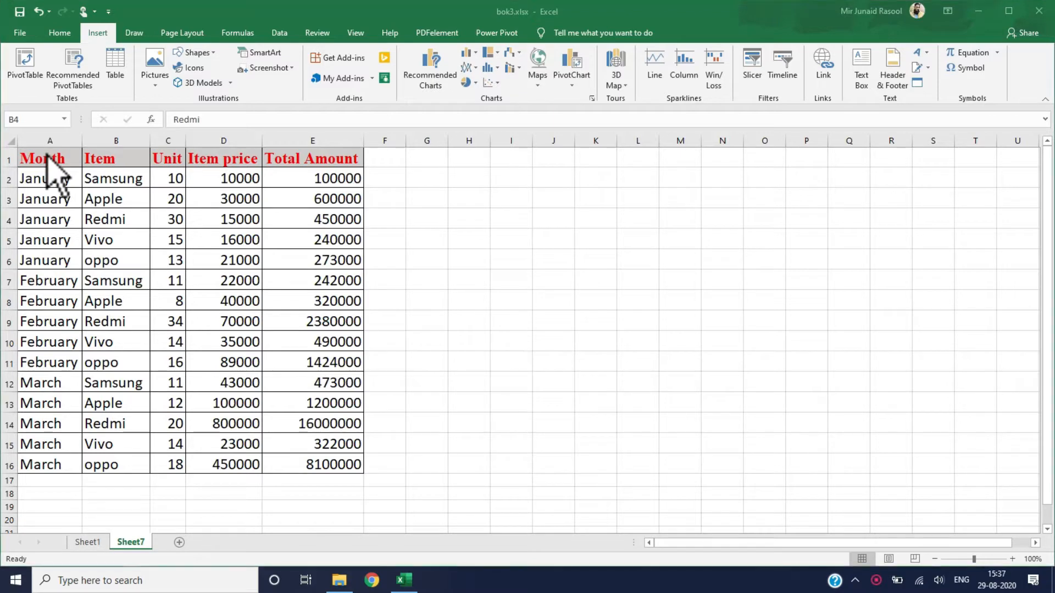
Review the sales table on Sheet7, checking its Month, Item, Item price and Total Amount columns
left_click(45, 175)
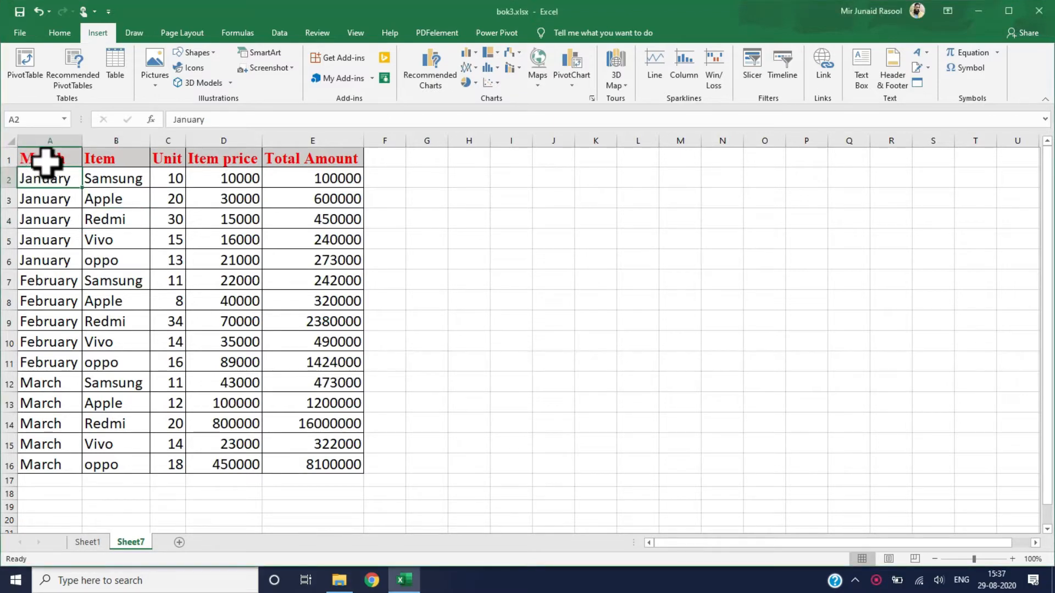
left_click_drag(47, 160, 289, 265)
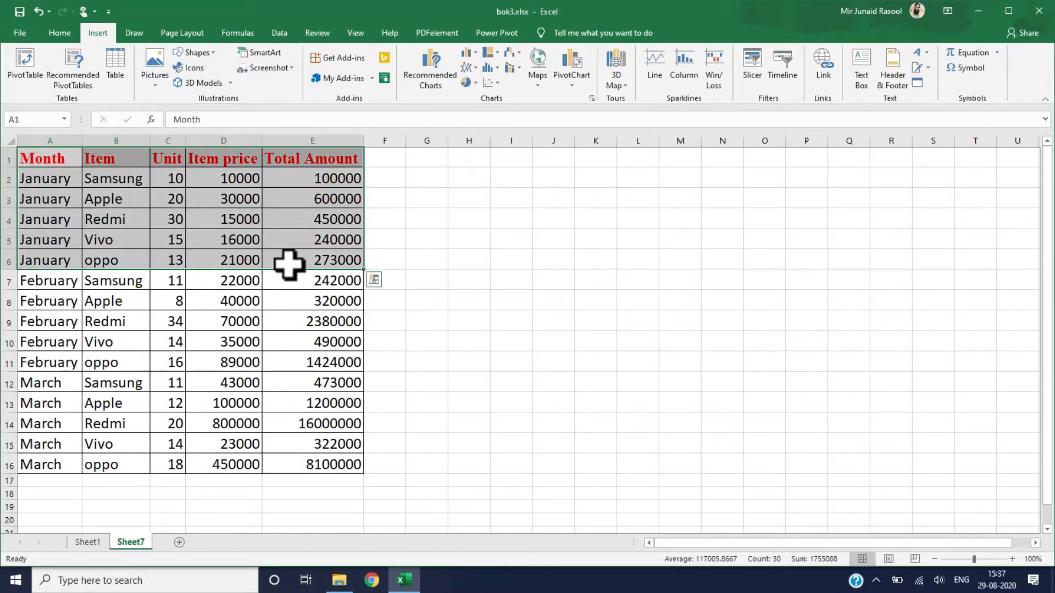
left_click(49, 161)
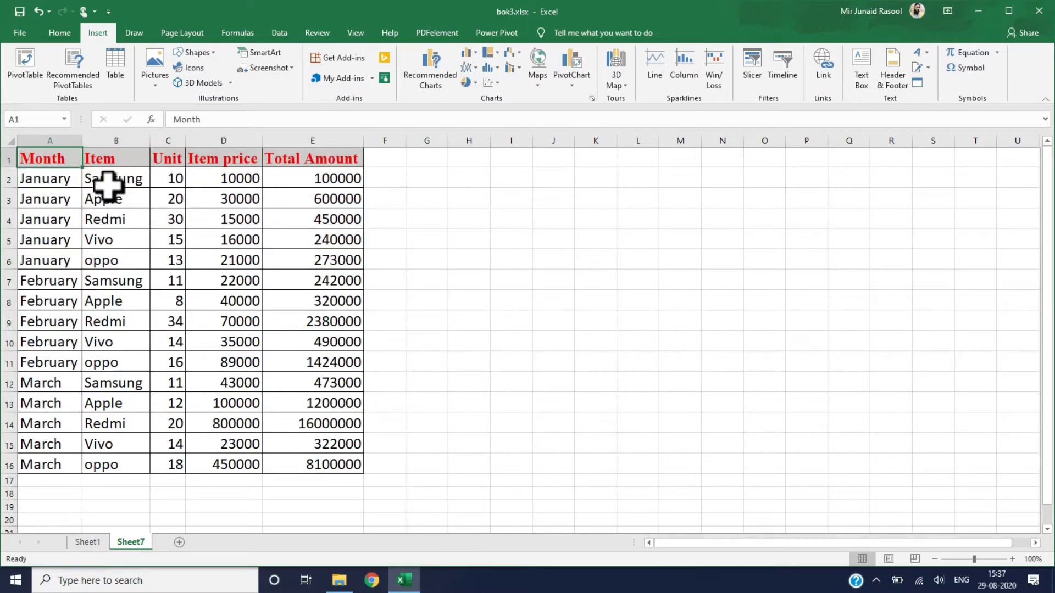
left_click(114, 166)
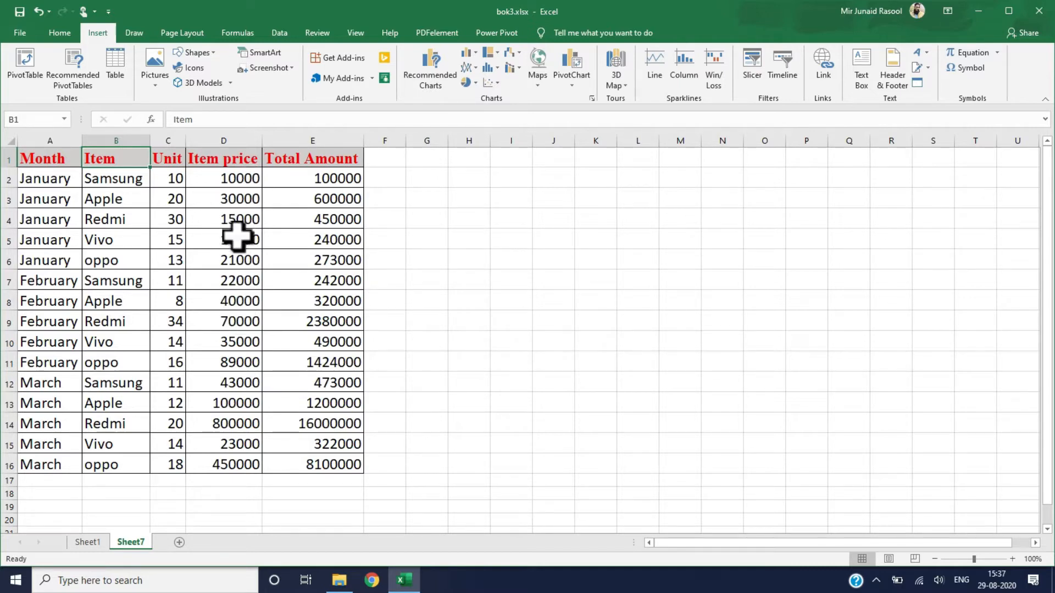
left_click(306, 138)
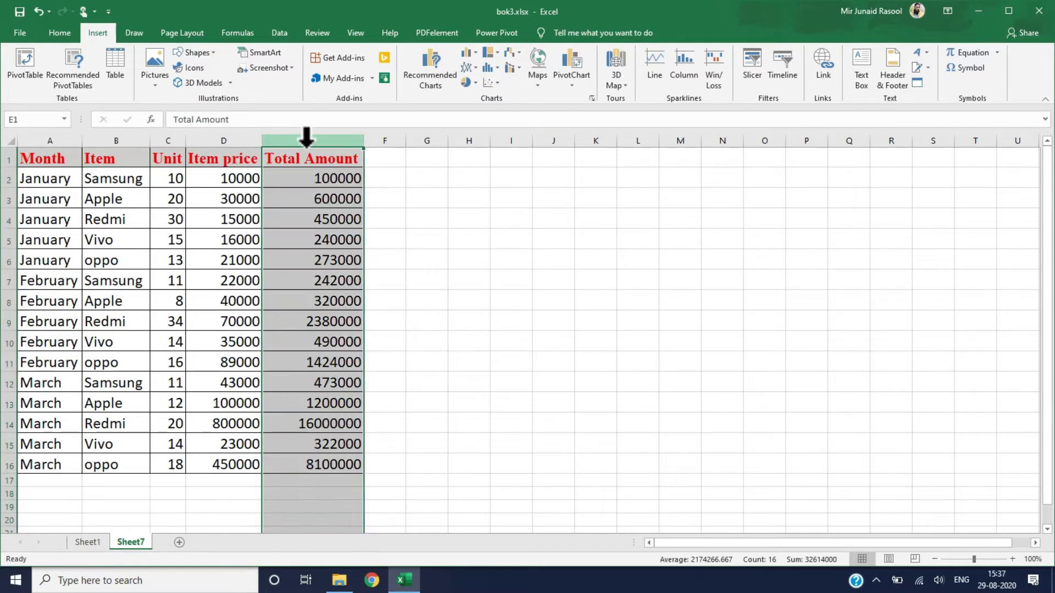
left_click_drag(250, 177, 242, 240)
Fill the Total Amount formula =C2*D2 from E2 down to E16
left_click(299, 177)
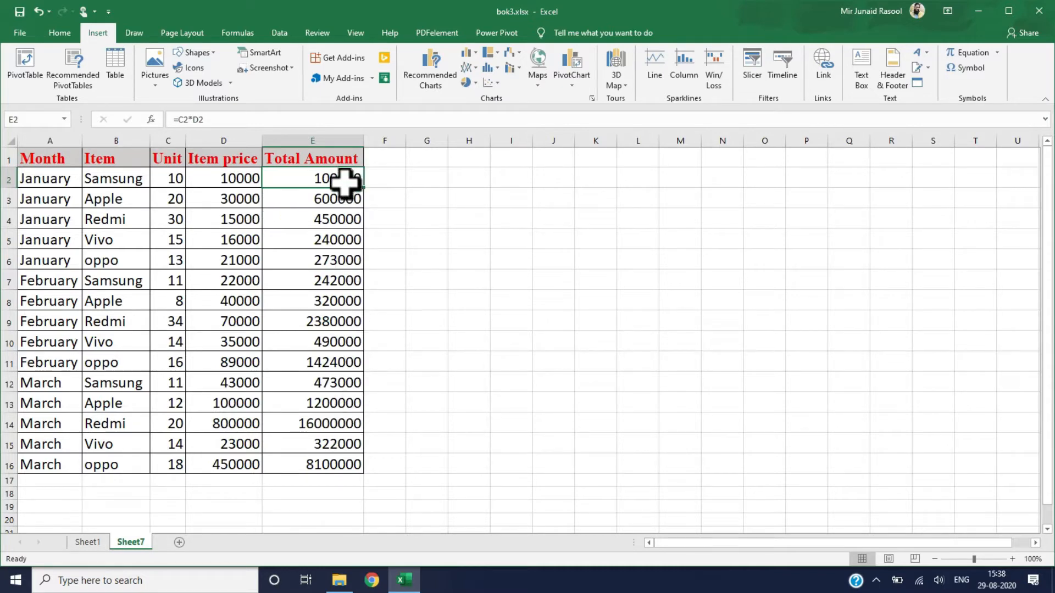
left_click_drag(364, 189, 377, 480)
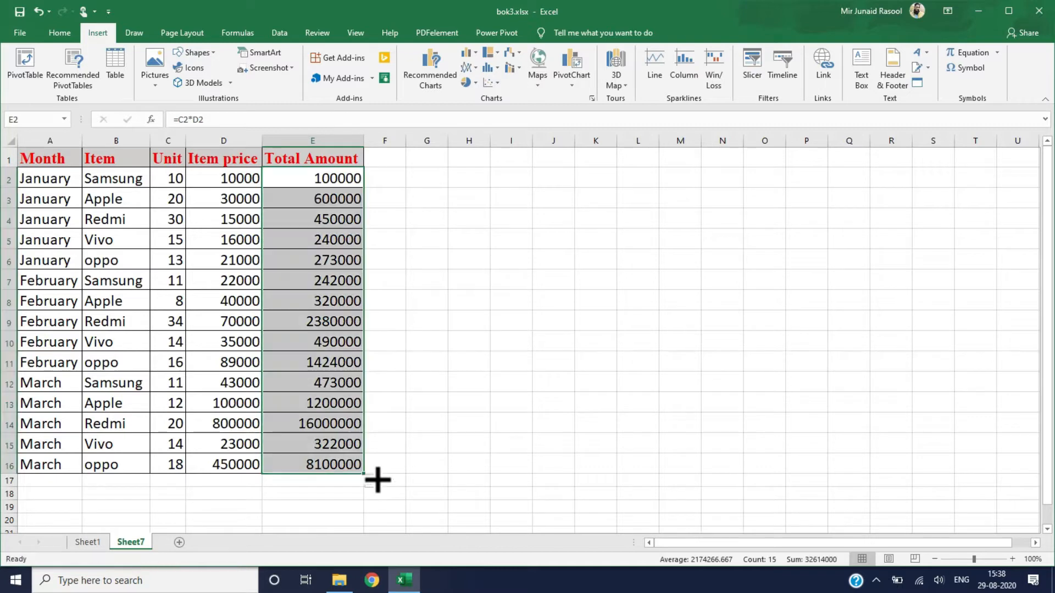
left_click(130, 273)
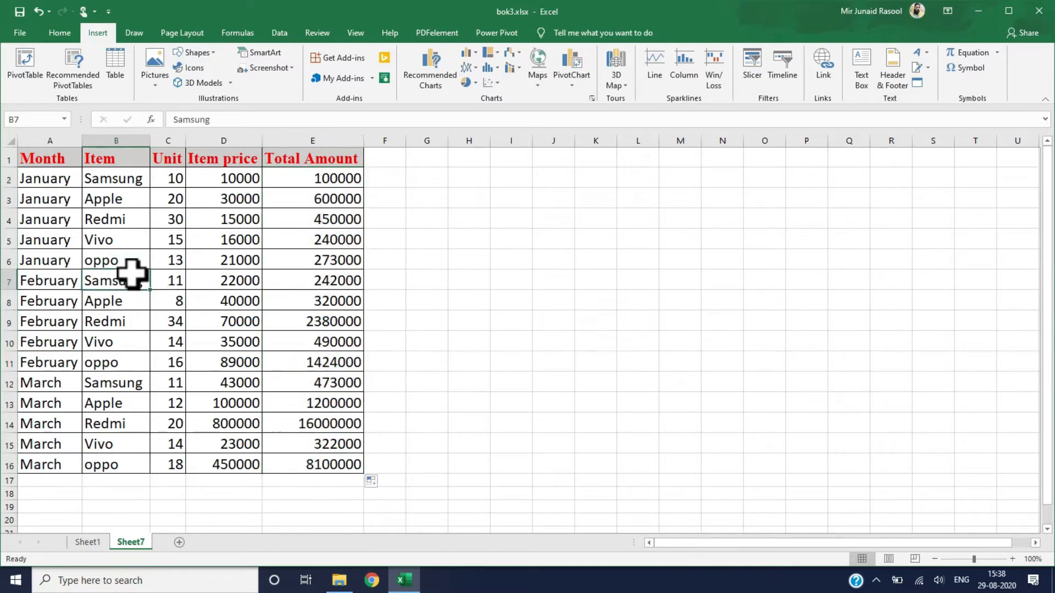
left_click(50, 185)
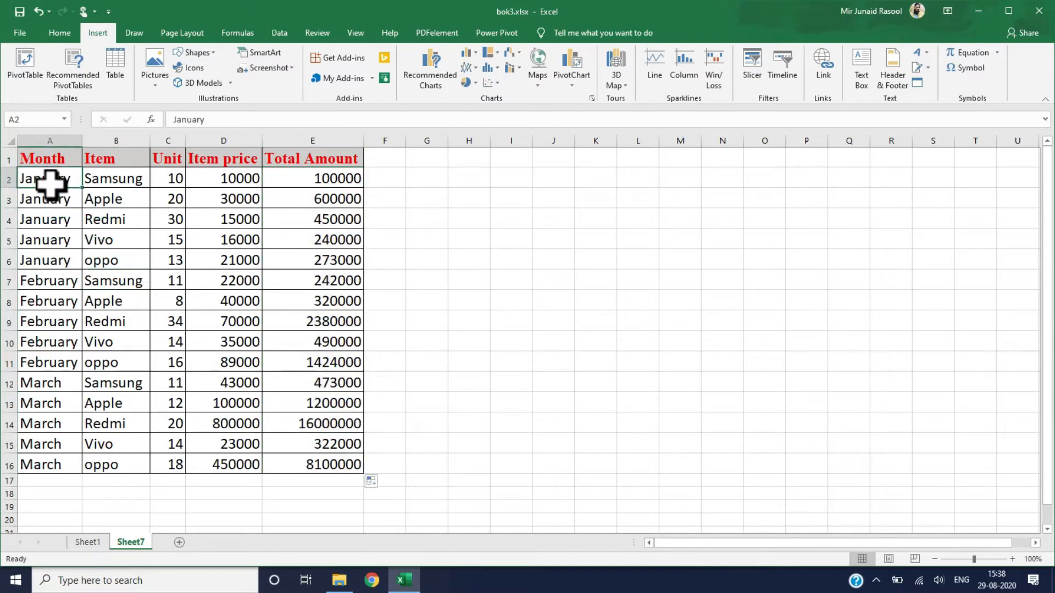
Widen column H, enter jan in H2 and fill the month series down to H11
left_click(472, 187)
left_click_drag(490, 141, 530, 146)
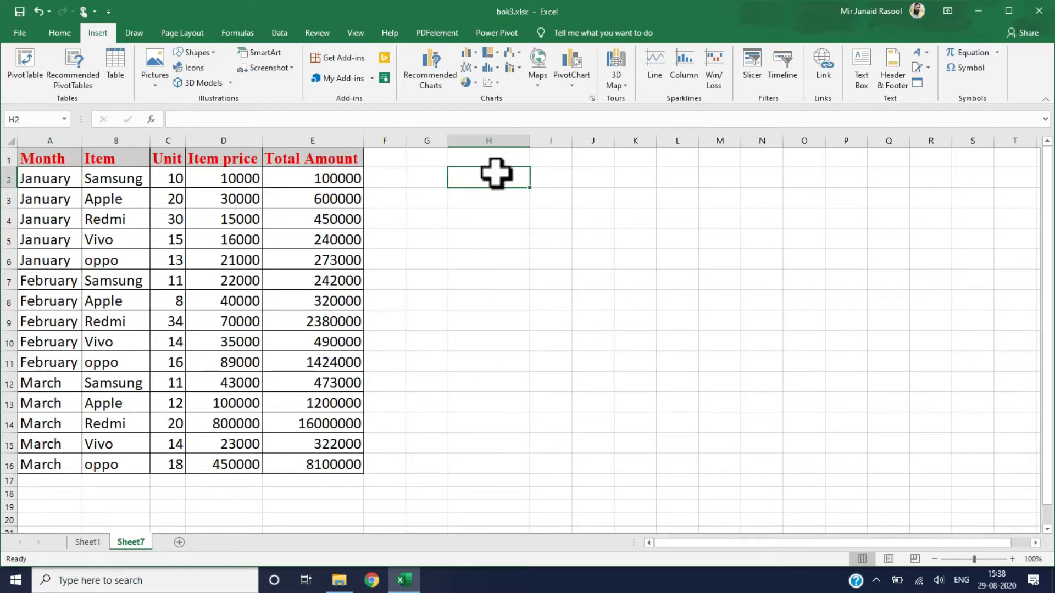
type("jan")
key("Return")
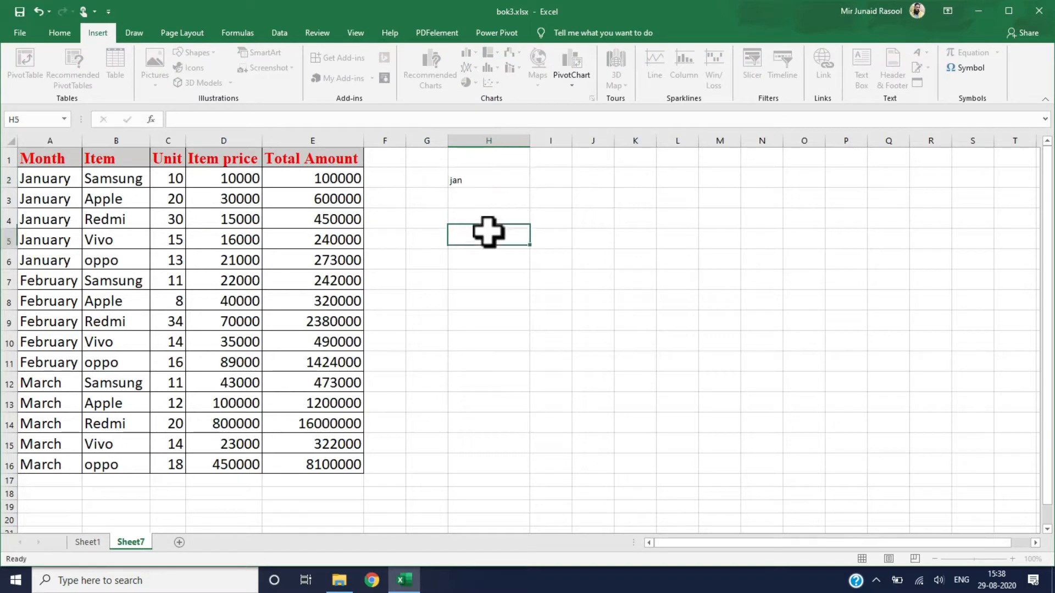
left_click(522, 182)
left_click_drag(534, 191, 542, 384)
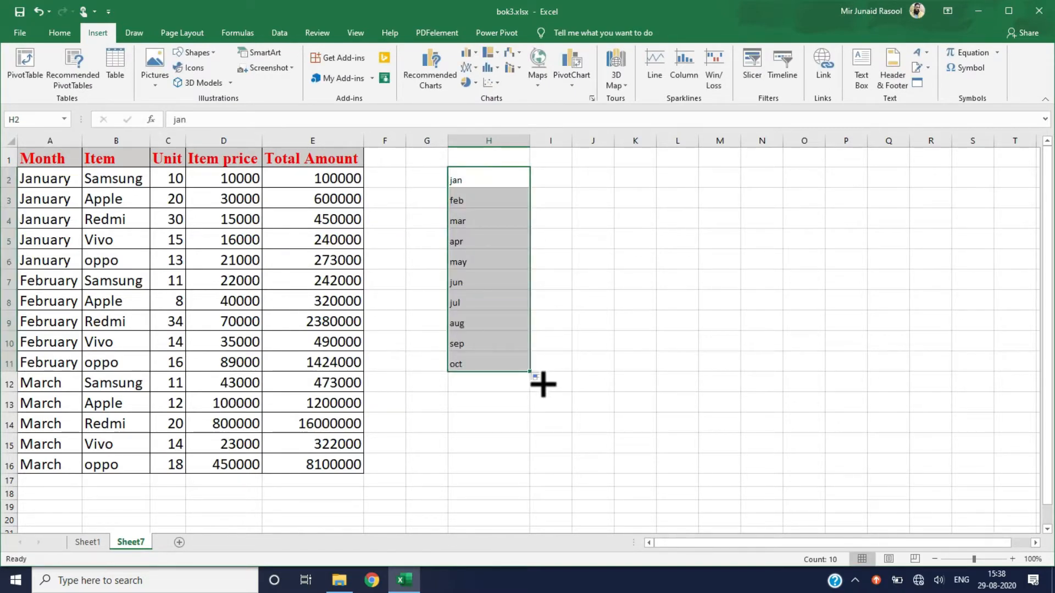
Remove the month series from H2:H11
left_click_drag(461, 361, 471, 183)
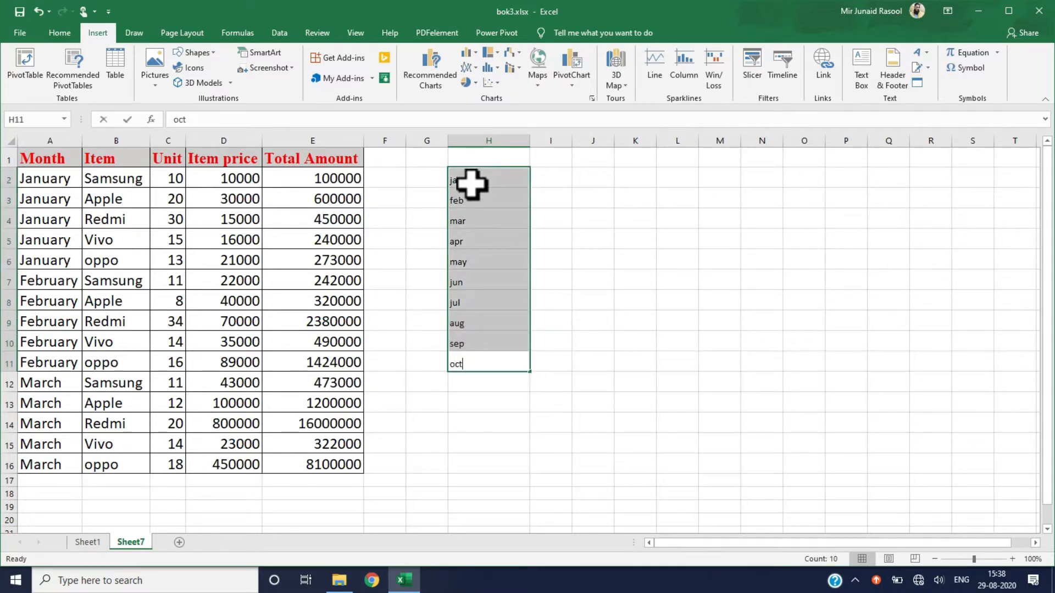
key("BackSpace")
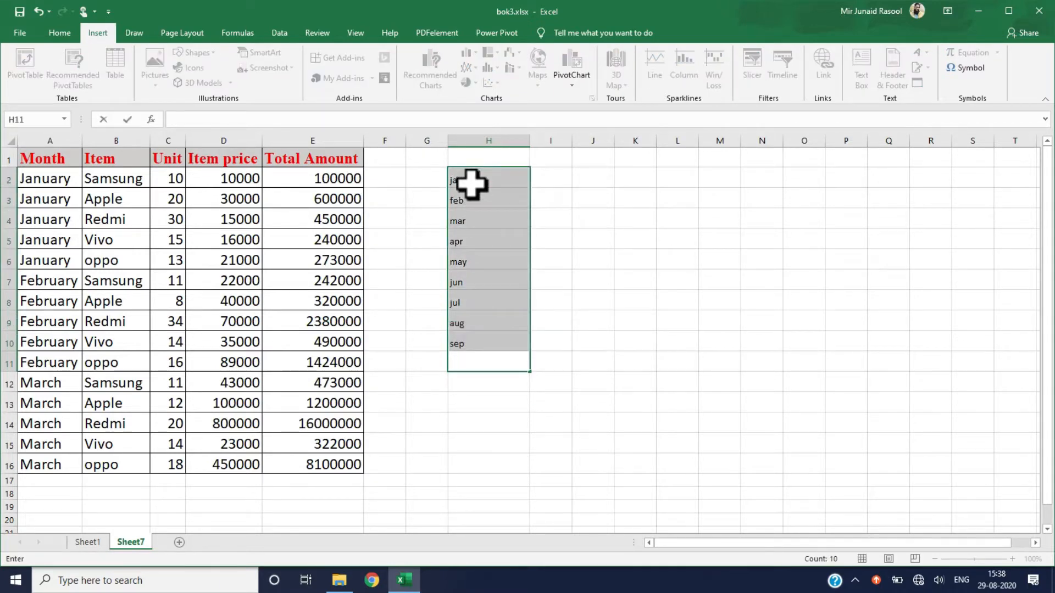
left_click(59, 32)
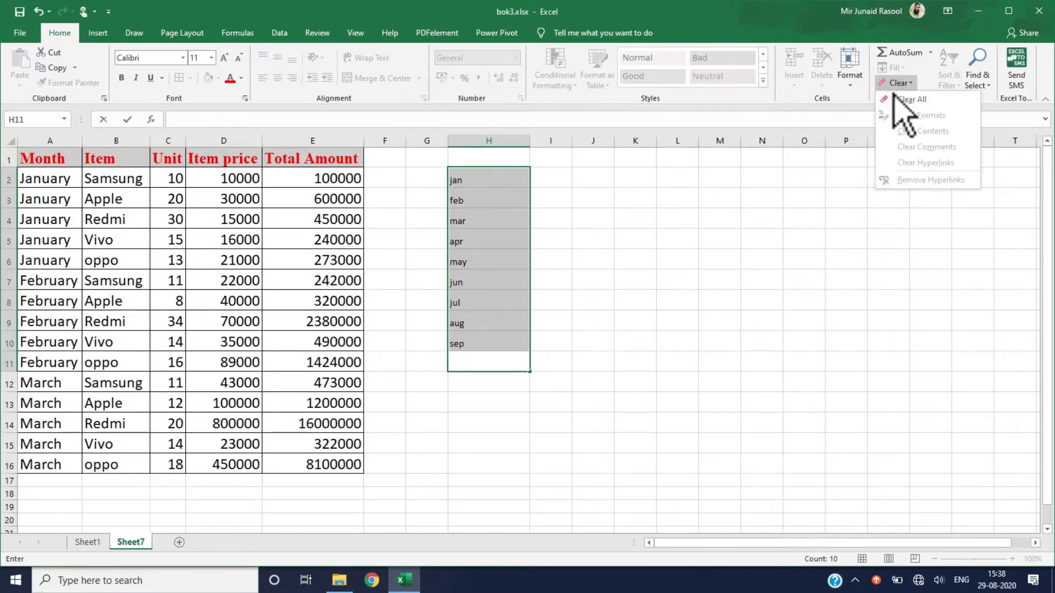
right_click(469, 346)
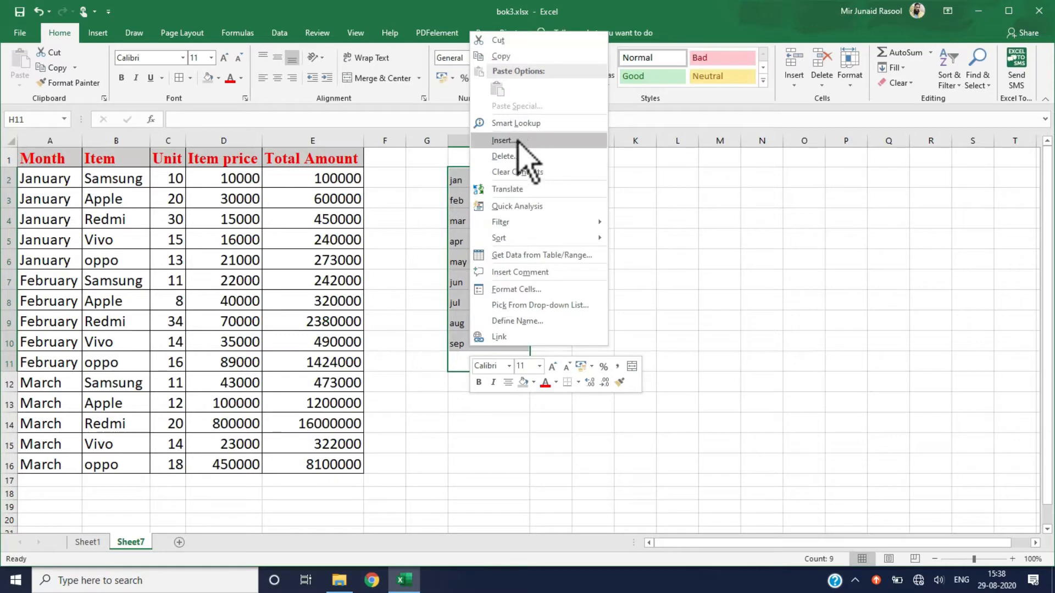
left_click(502, 155)
left_click(473, 192)
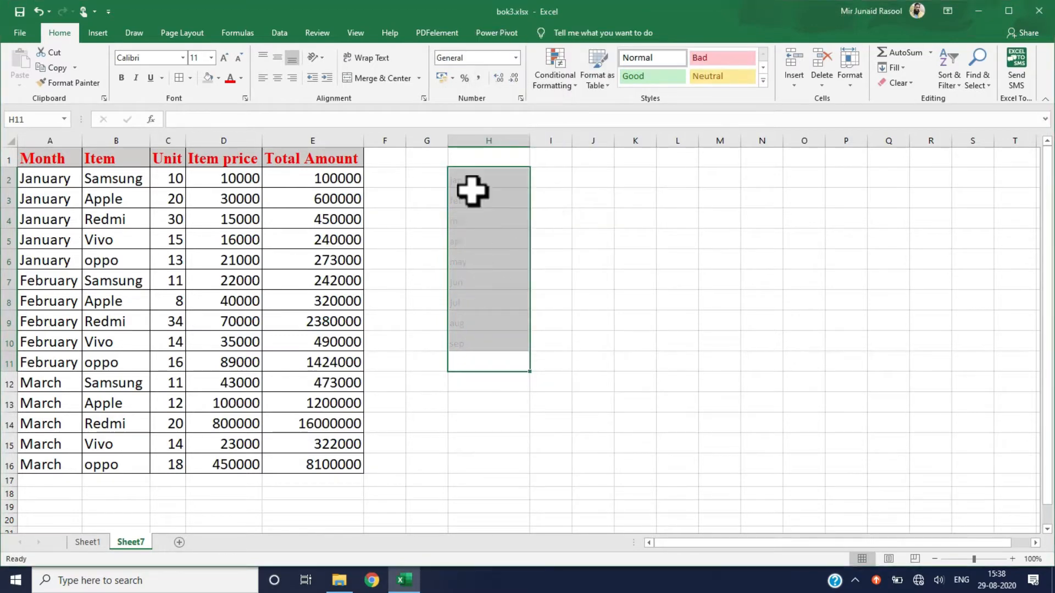
left_click(465, 279)
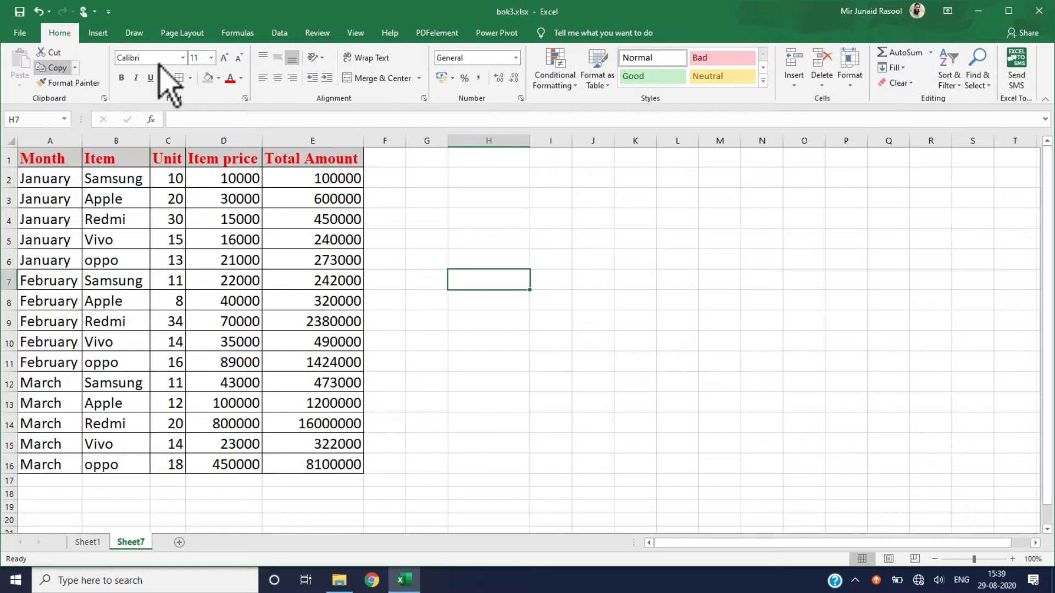
Create a PivotTable from the range A1:E16 on a new worksheet
left_click(97, 34)
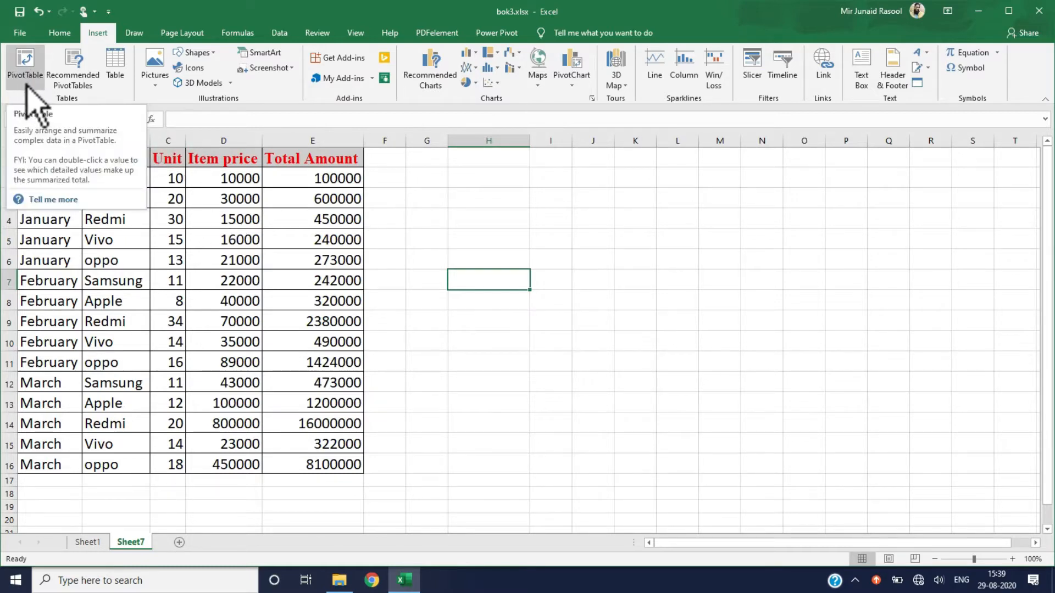
left_click(59, 243)
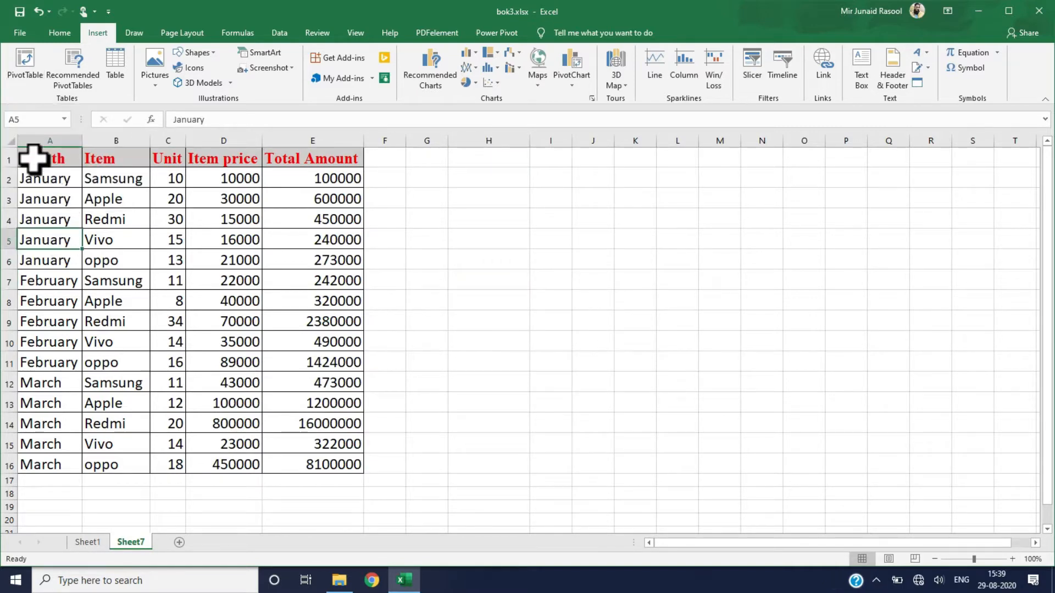
left_click_drag(33, 158, 335, 464)
left_click(26, 71)
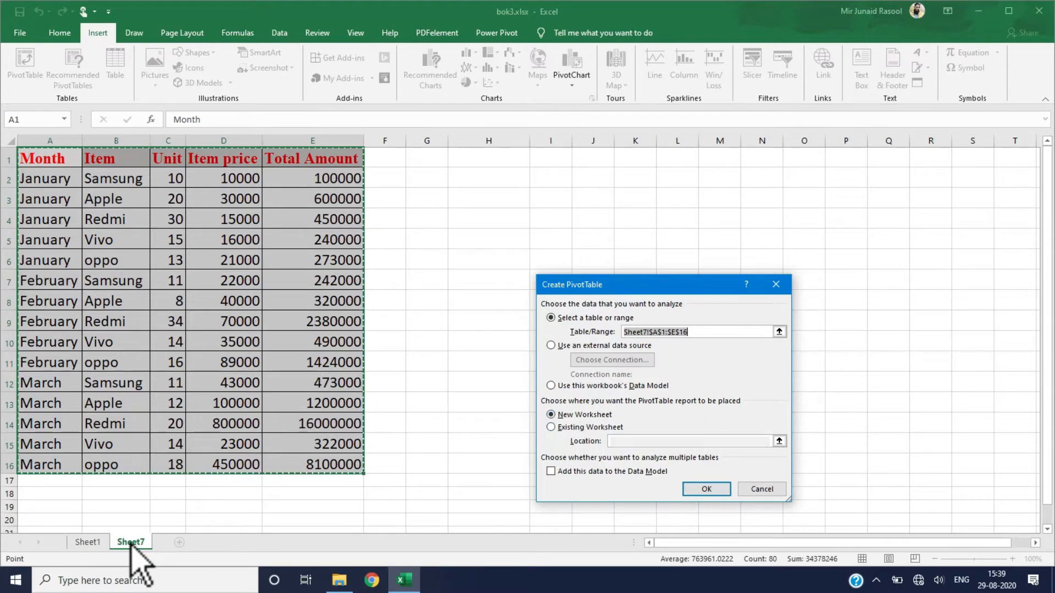
left_click(701, 489)
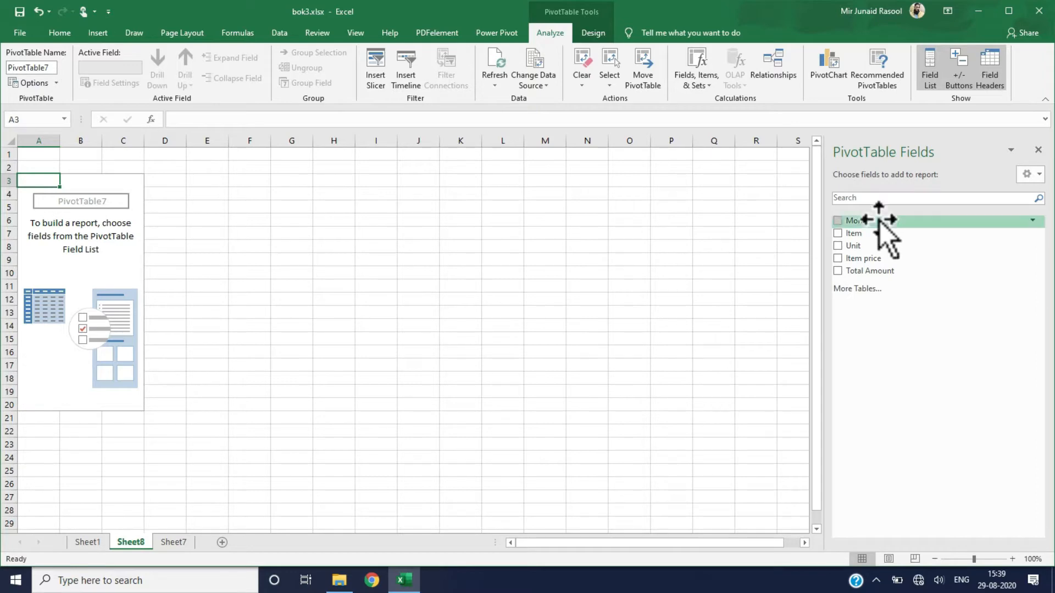
Add the Month field to the PivotTable and compare its rows with the source data on Sheet7
left_click(838, 221)
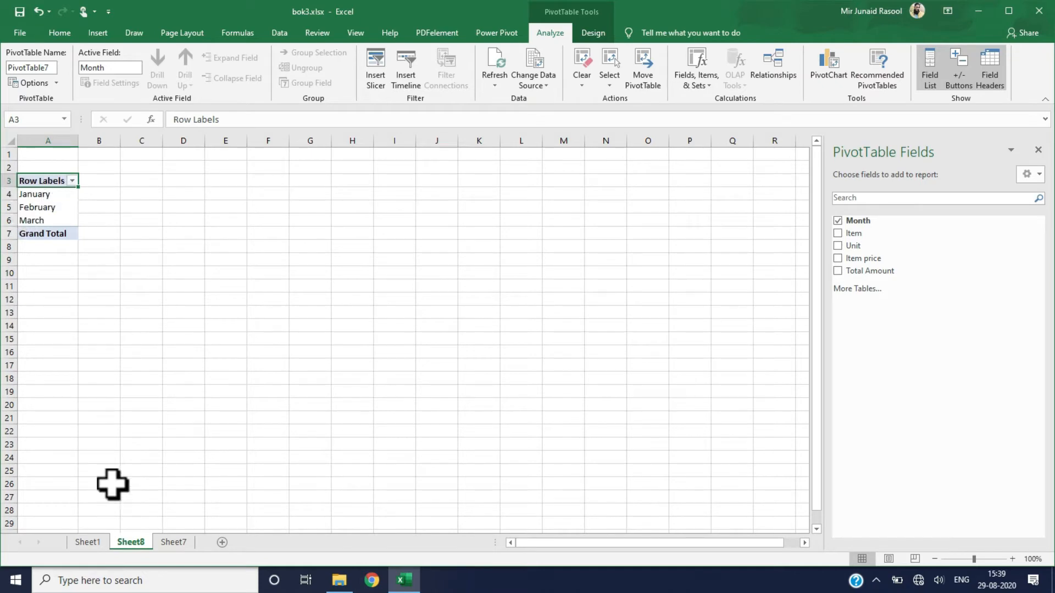
left_click(95, 543)
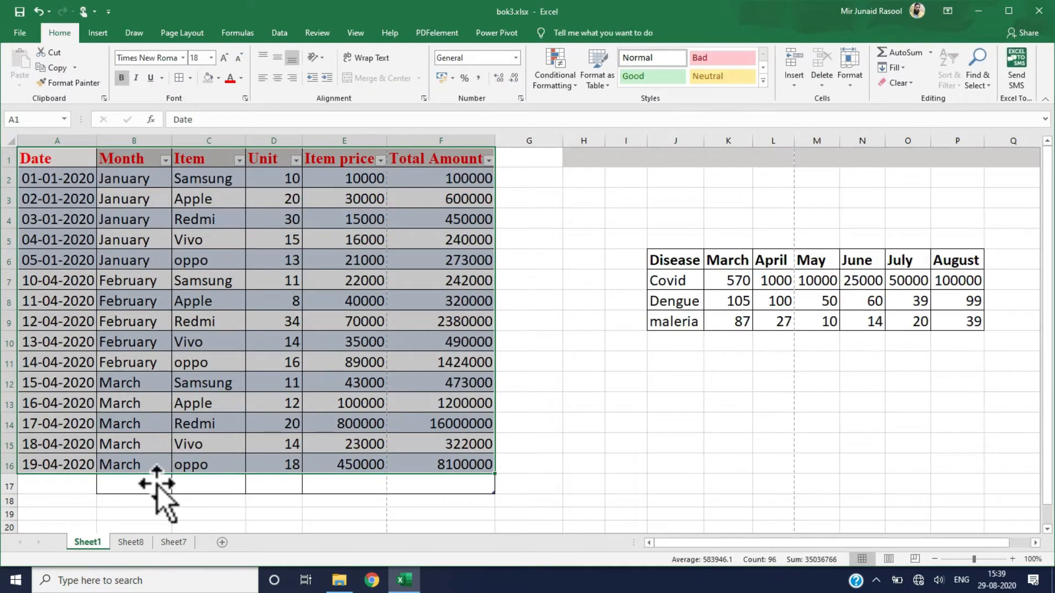
left_click(172, 542)
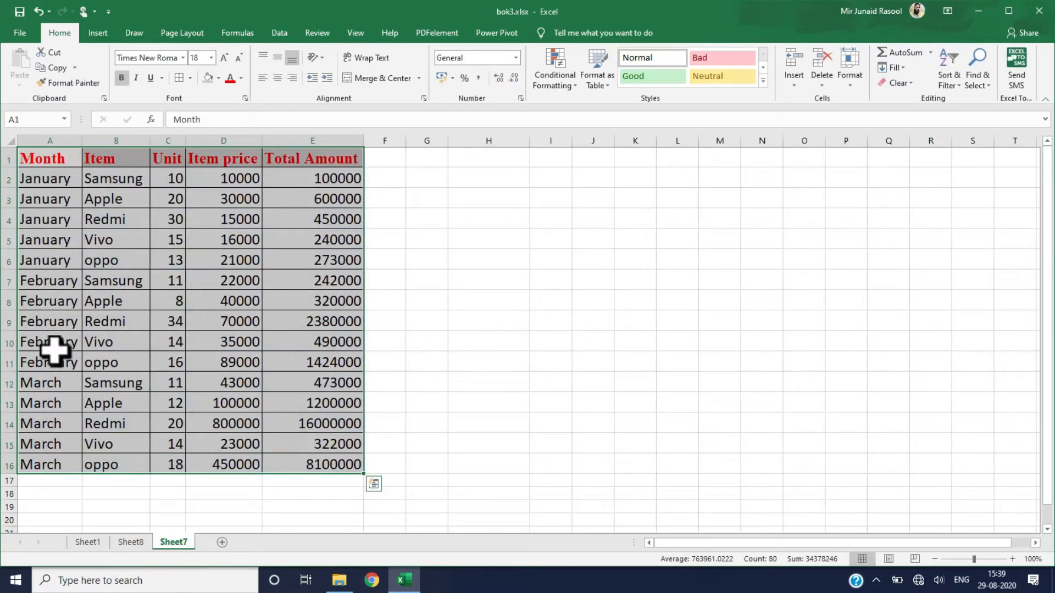
left_click(130, 543)
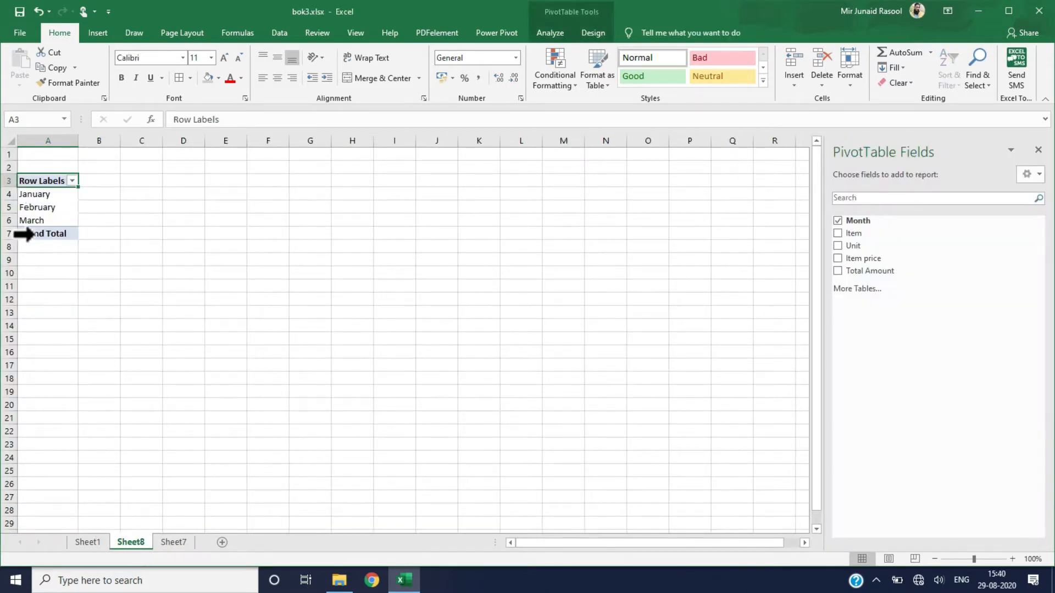
Add the Item, Unit, Item price and Total Amount fields to the PivotTable
left_click(837, 233)
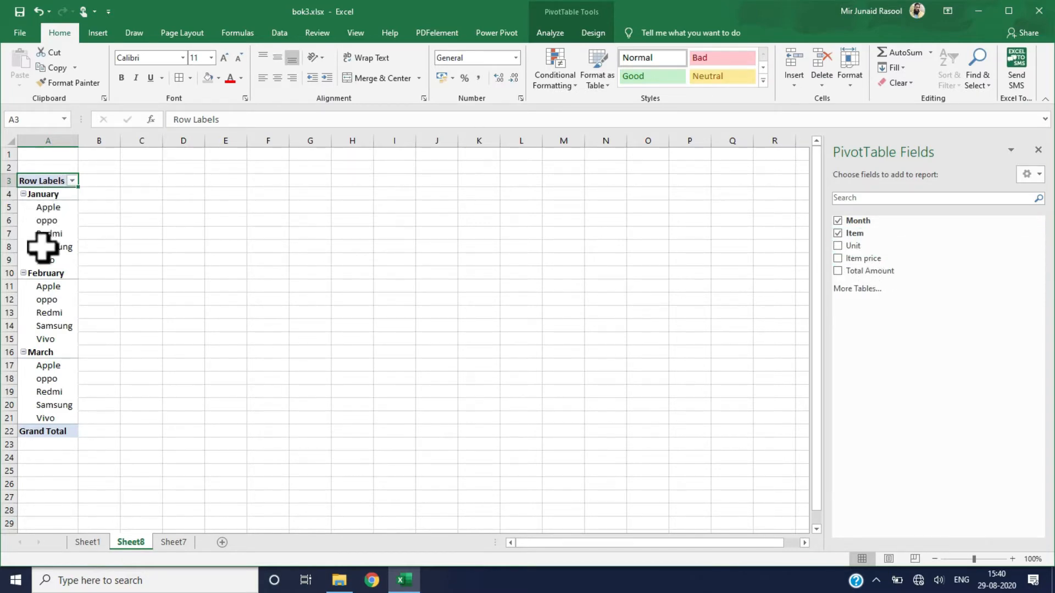
left_click(839, 246)
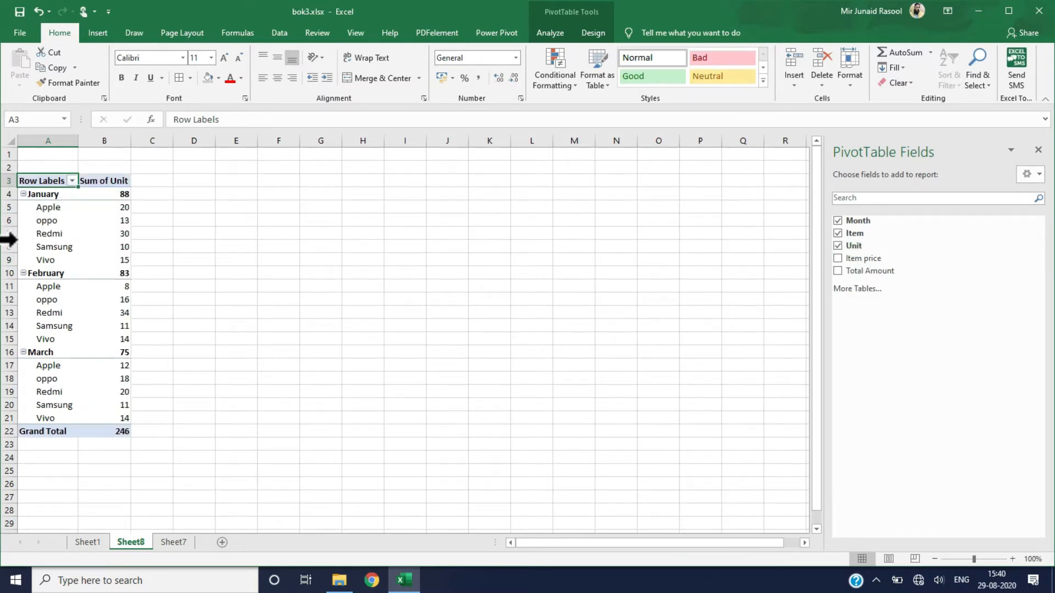
left_click(837, 258)
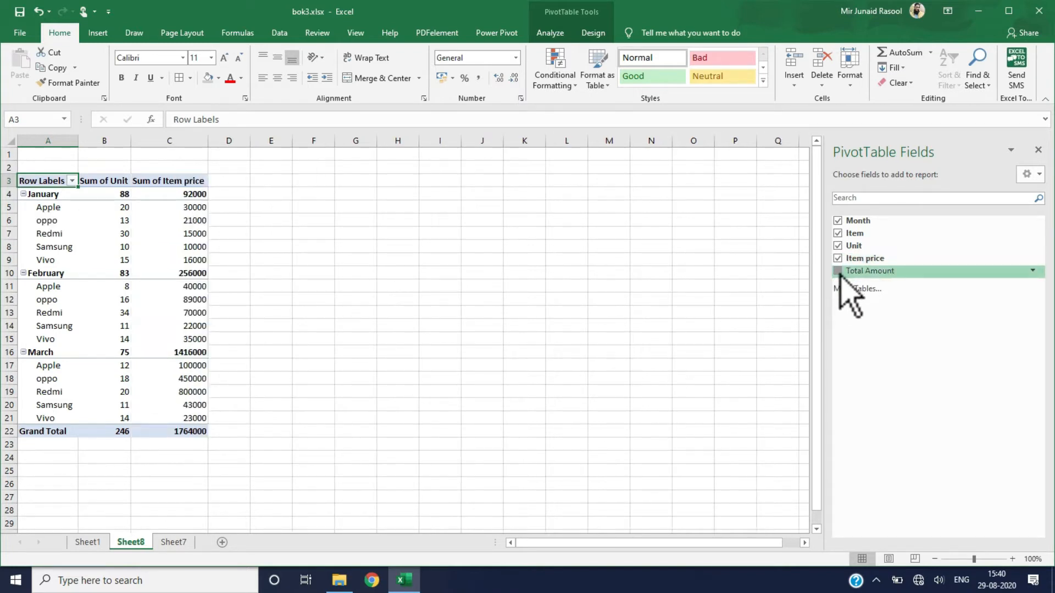
left_click(838, 271)
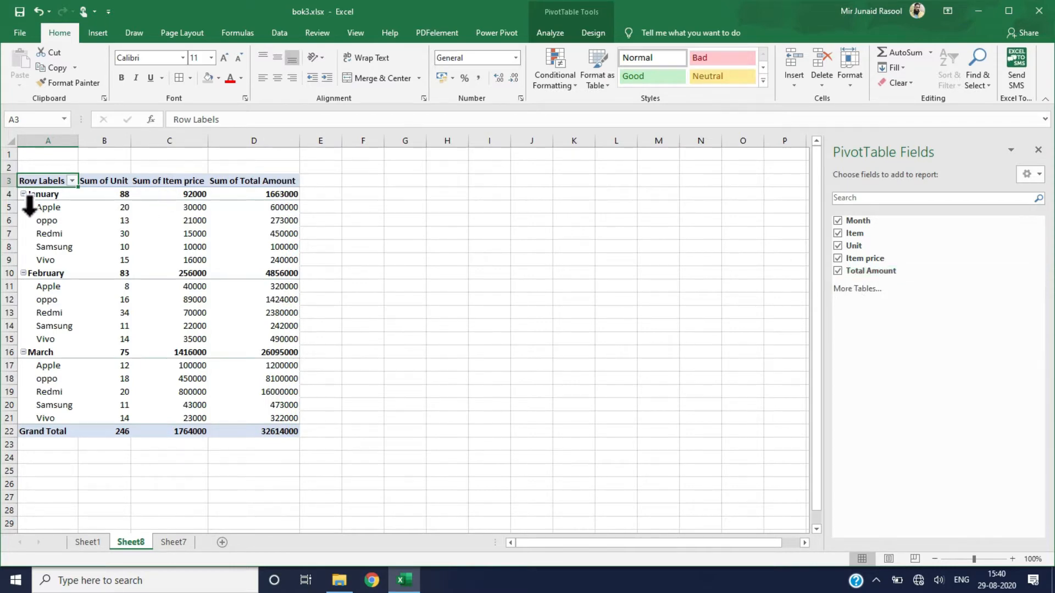
Collapse the January and February groups in the PivotTable and expand February again
mouse_move(122, 229)
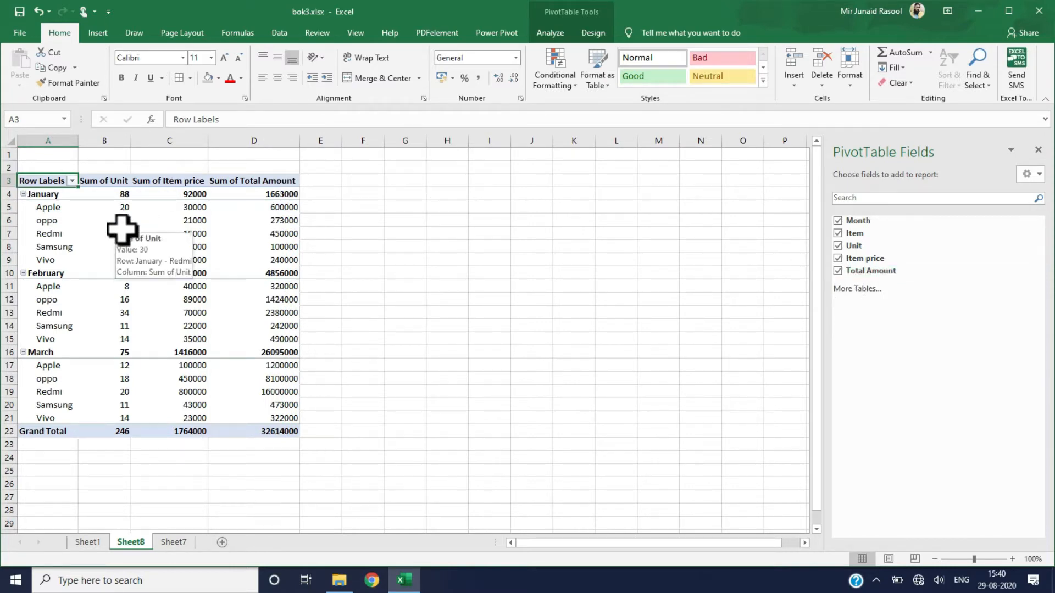
left_click(24, 194)
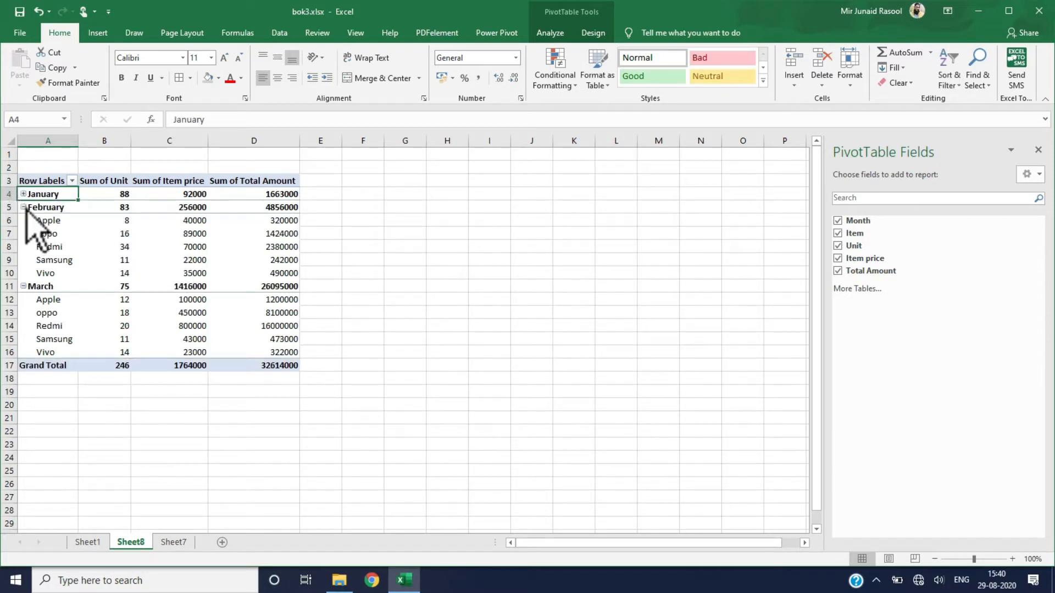
left_click(23, 207)
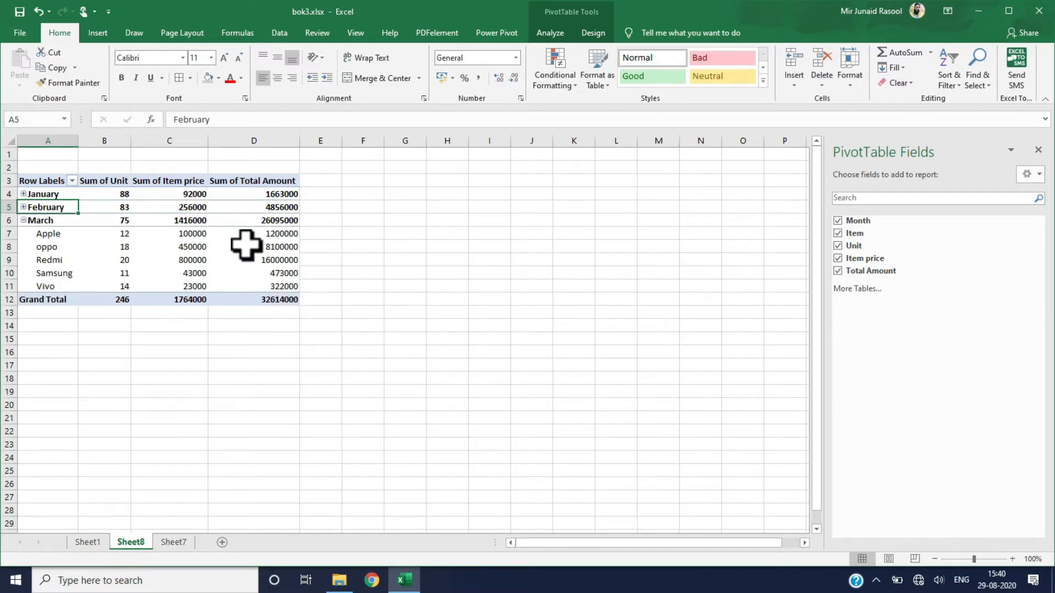
mouse_move(276, 225)
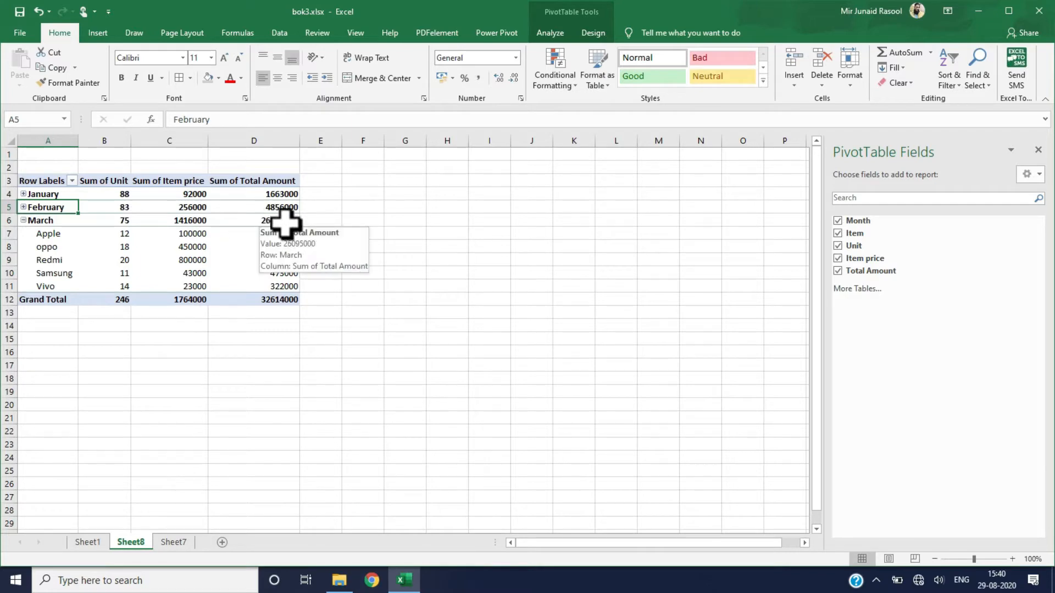
left_click(23, 207)
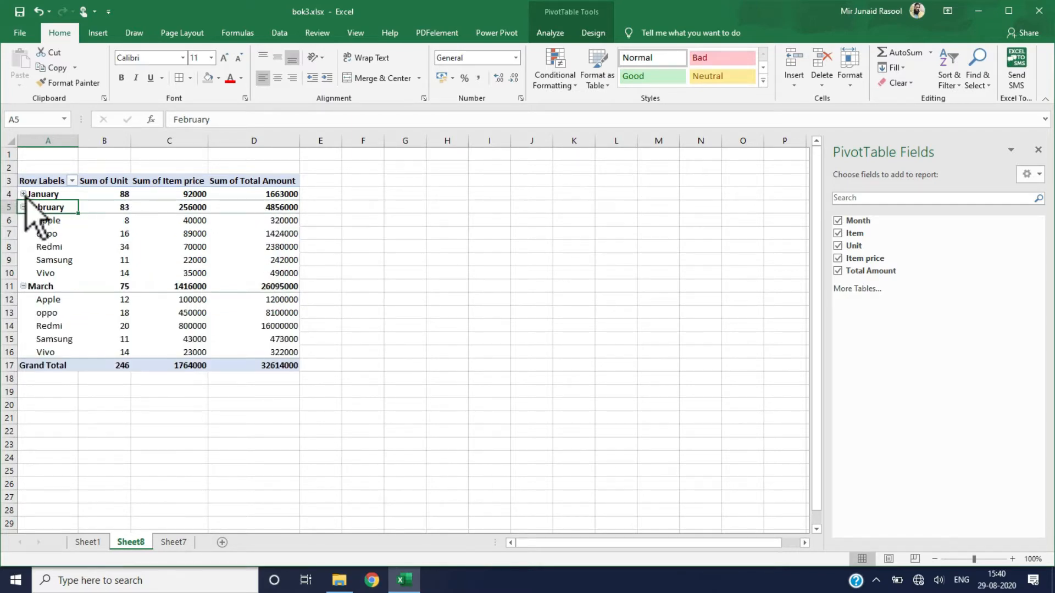
Expand the January group and remove the Unit and Item price fields from the PivotTable
left_click(24, 194)
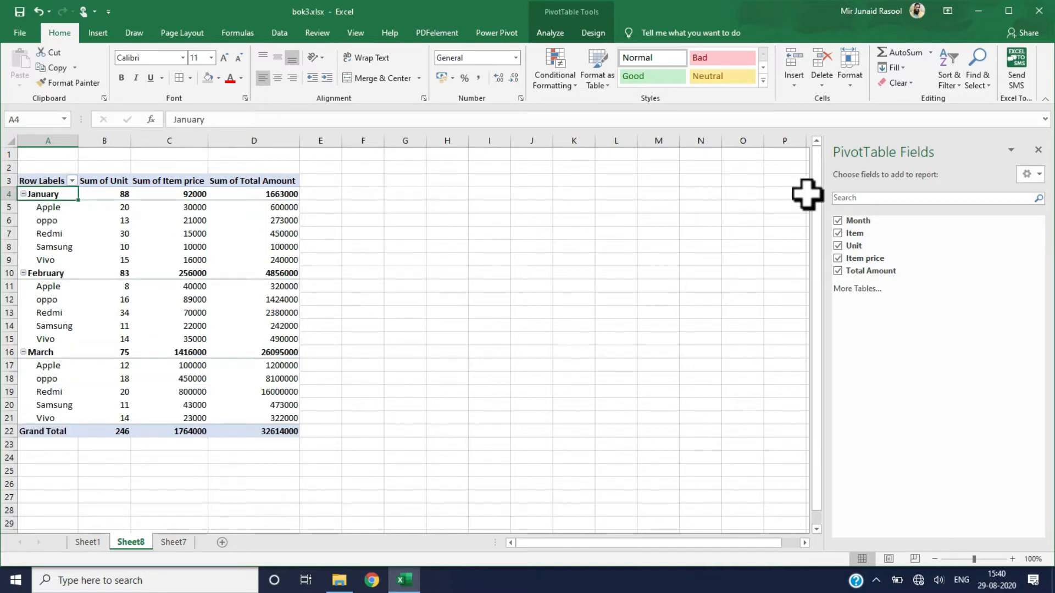
left_click(837, 246)
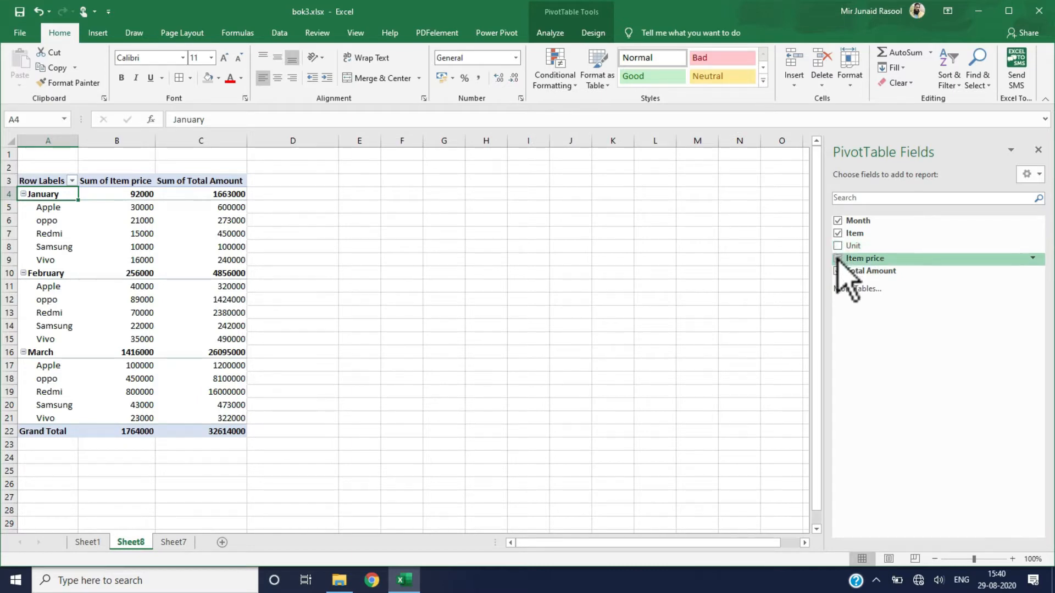
left_click(837, 258)
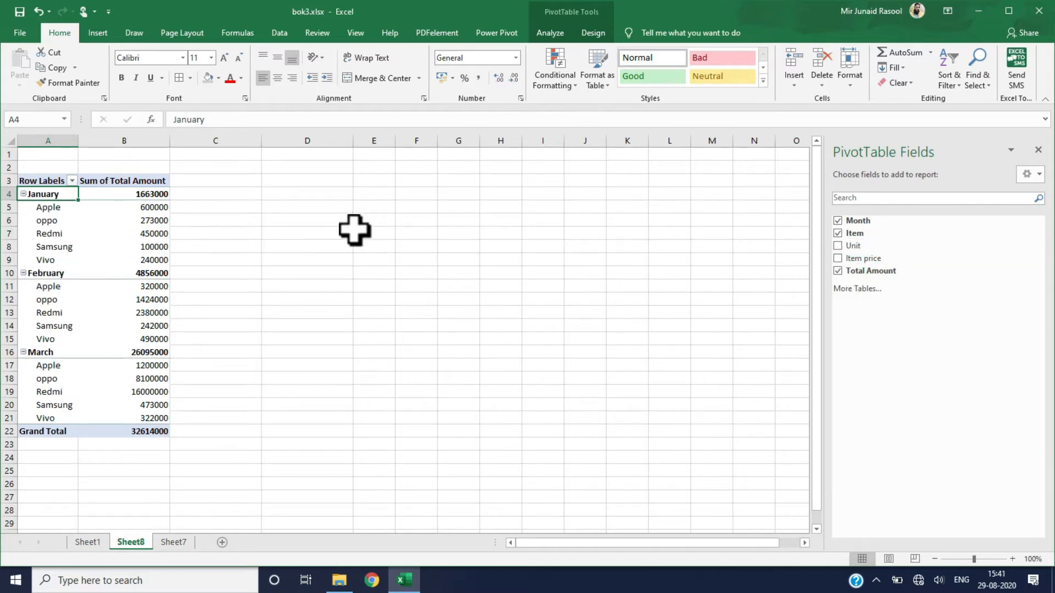
With the stacked fields and areas layout, place Month below Item in the rows and add Unit to the values
left_click(1038, 174)
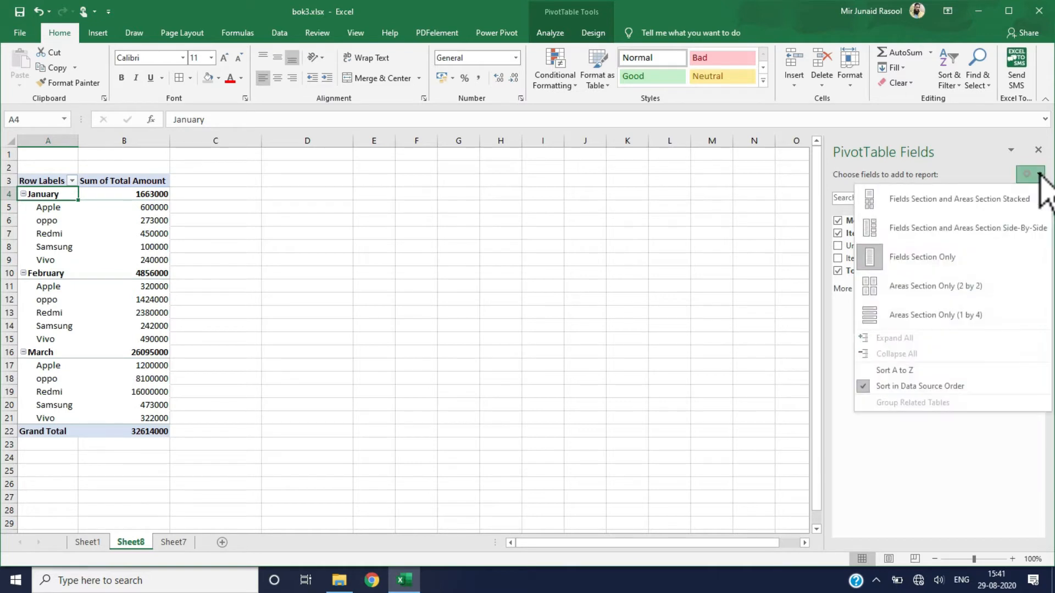
left_click(901, 202)
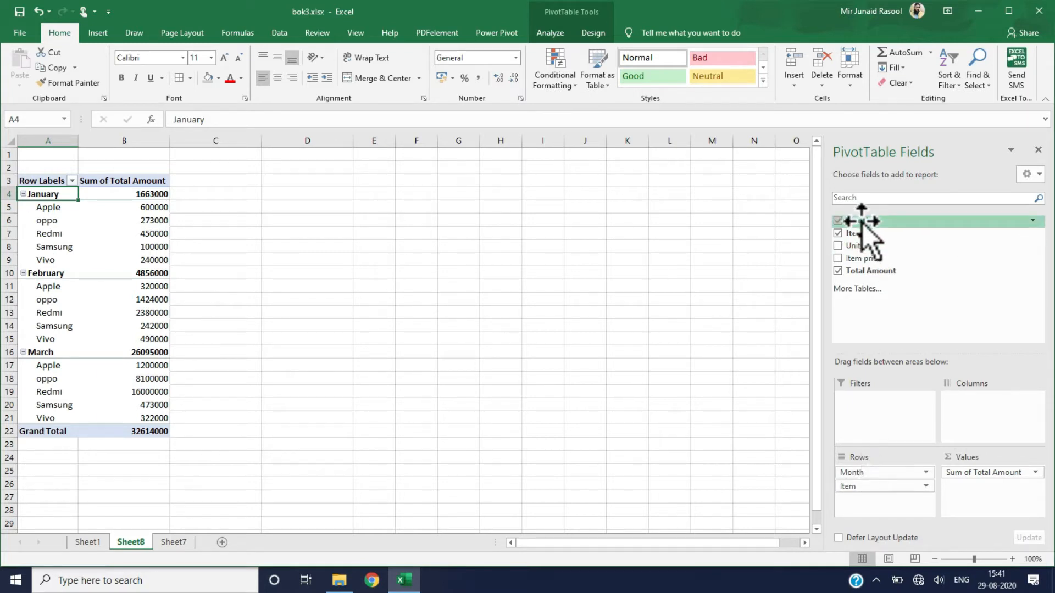
left_click_drag(861, 221, 864, 483)
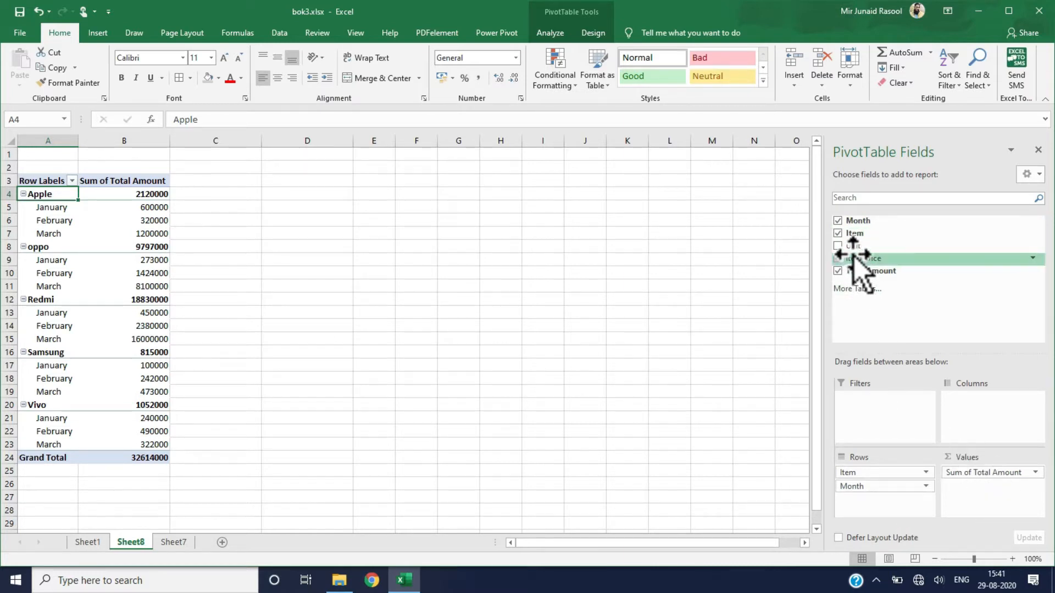
left_click_drag(852, 252, 945, 489)
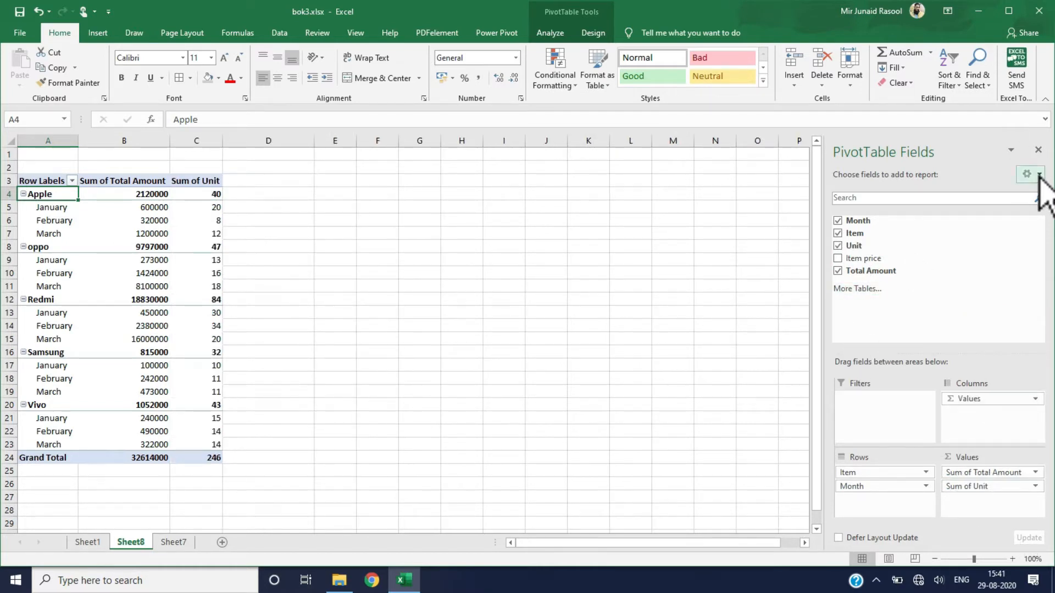
Try the Fields Section Only and Side-By-Side layouts for the PivotTable field list and close it
left_click(1040, 175)
left_click(905, 259)
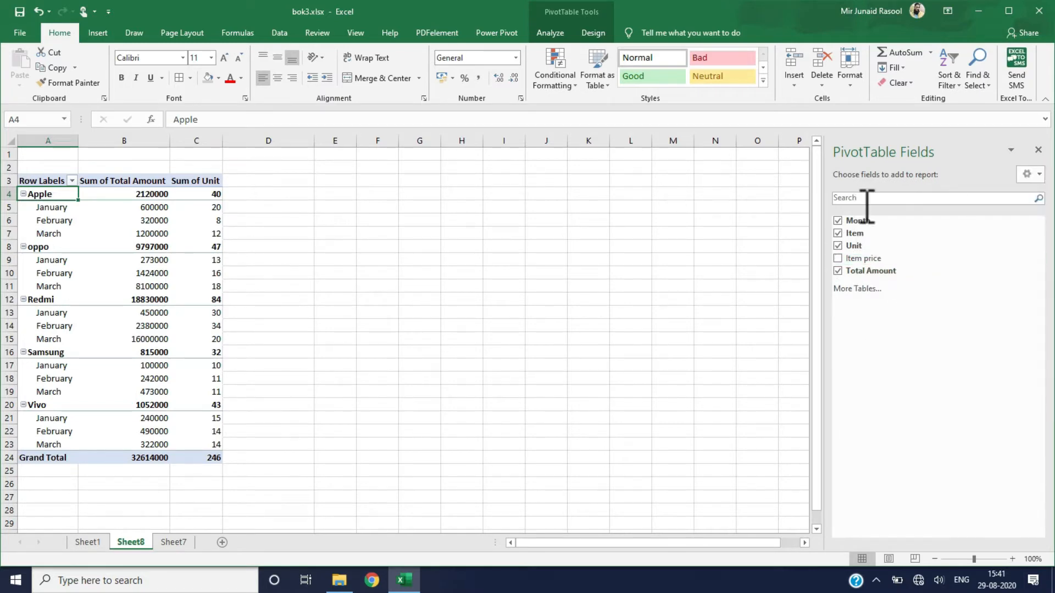
left_click(1034, 176)
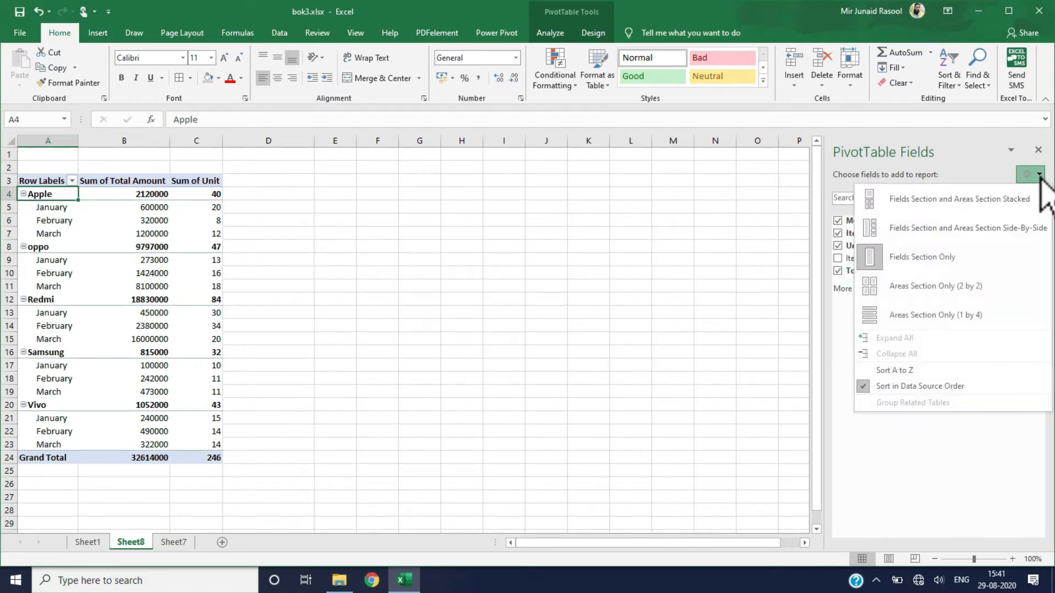
left_click(903, 228)
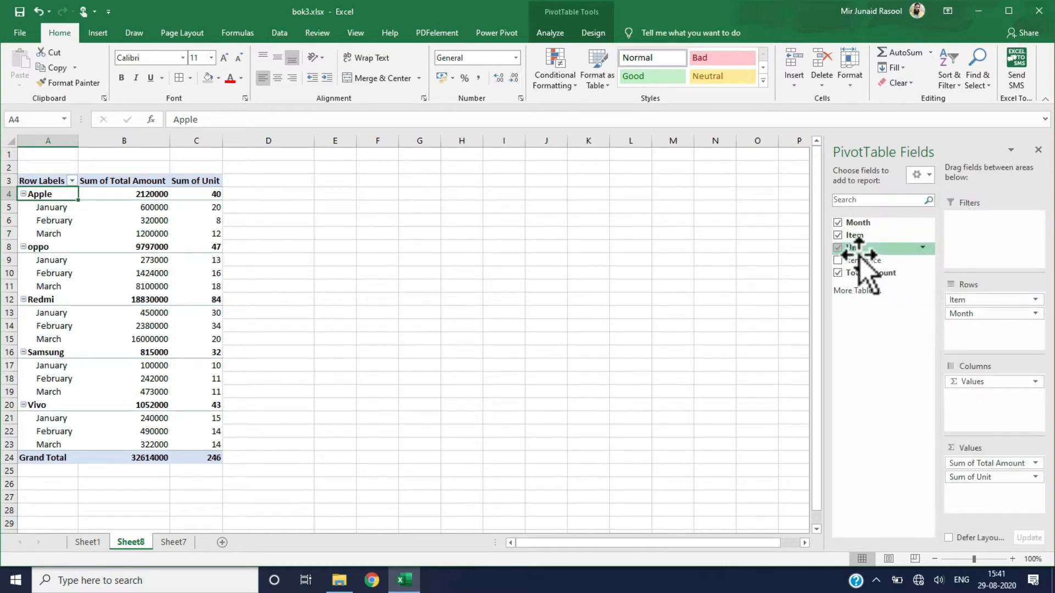
left_click(1037, 149)
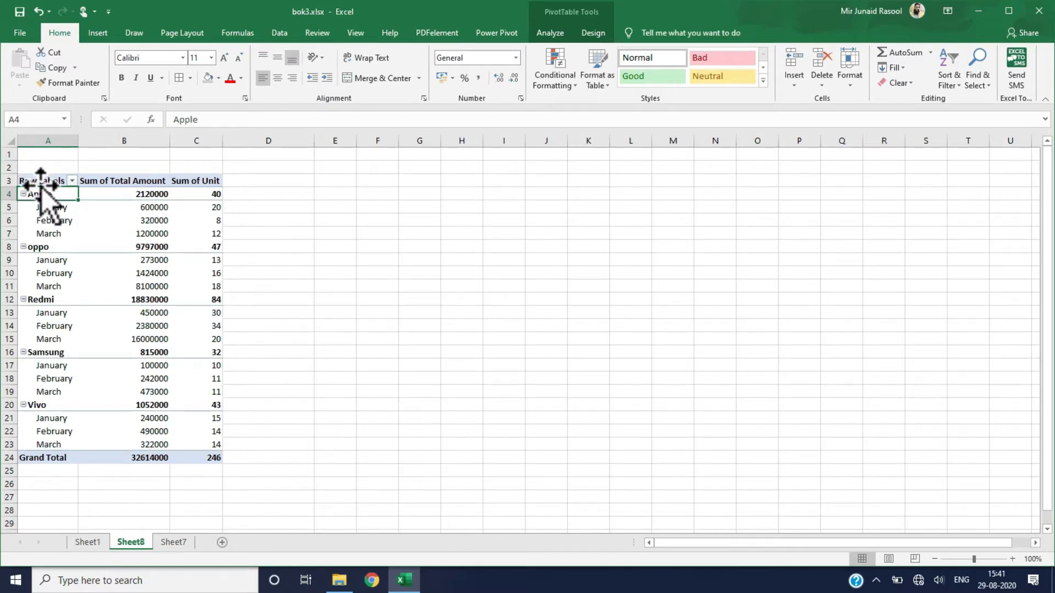
left_click(51, 231)
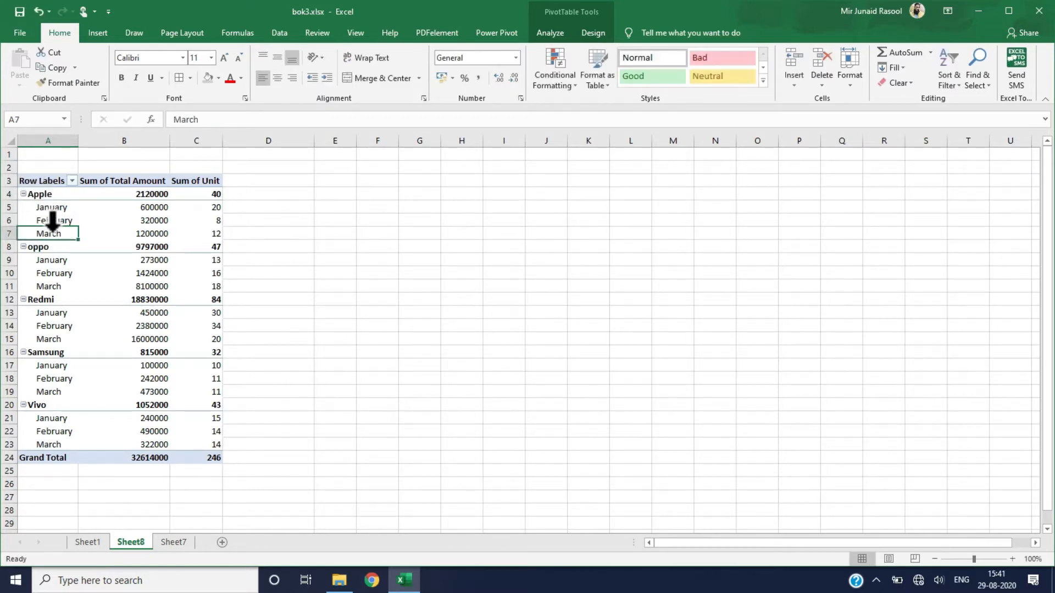
Look back at the source data on Sheet7 and delete the PivotTable worksheet Sheet8
left_click(175, 544)
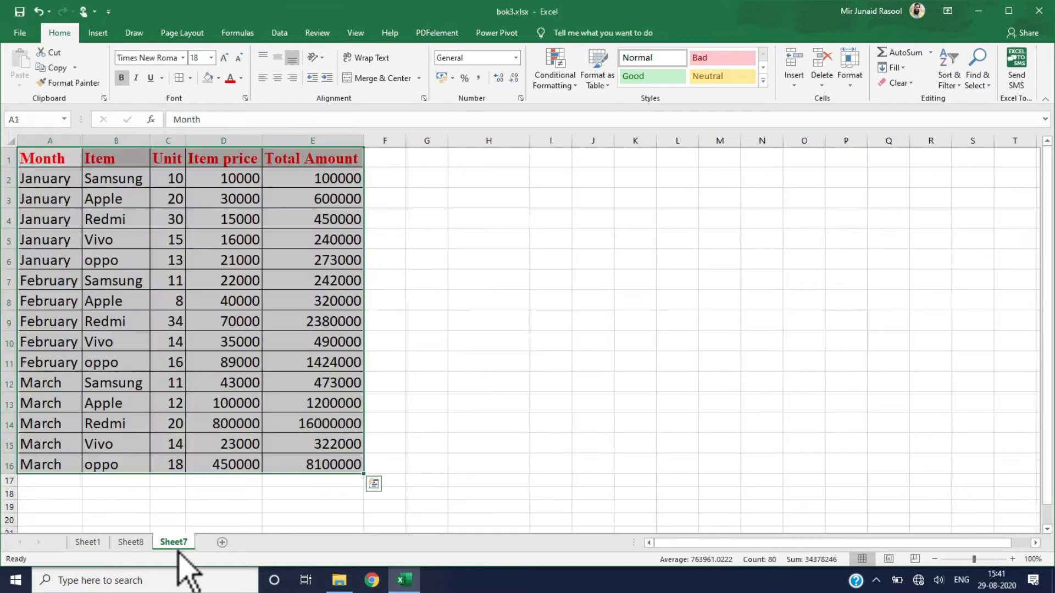
left_click(98, 33)
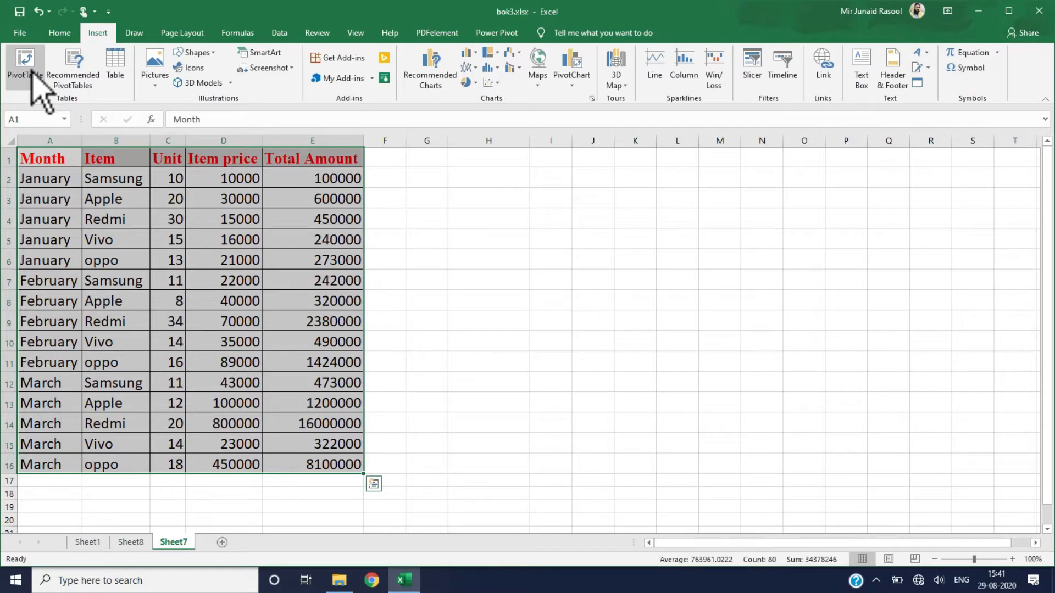
left_click(129, 543)
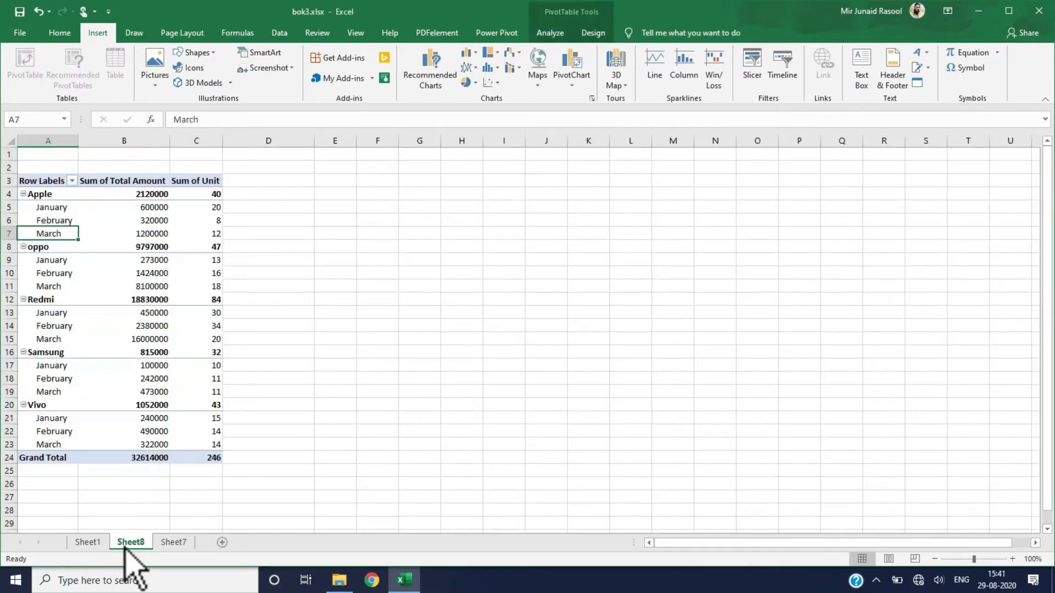
right_click(126, 544)
left_click(159, 416)
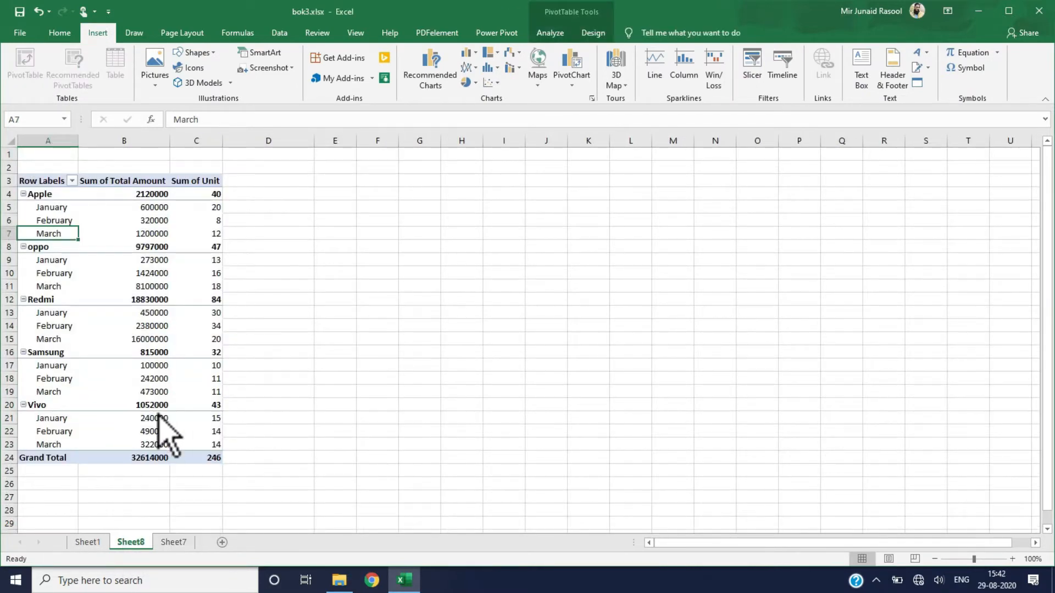
left_click(497, 328)
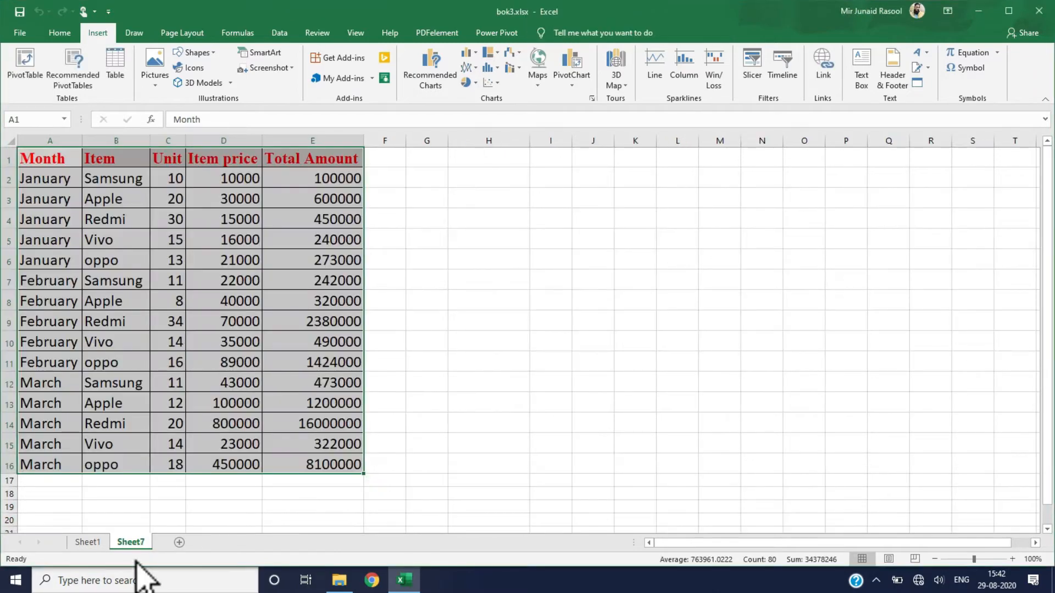
Create the recommended PivotTable Sum of Unit by Item from the sales table on Sheet7
left_click(75, 57)
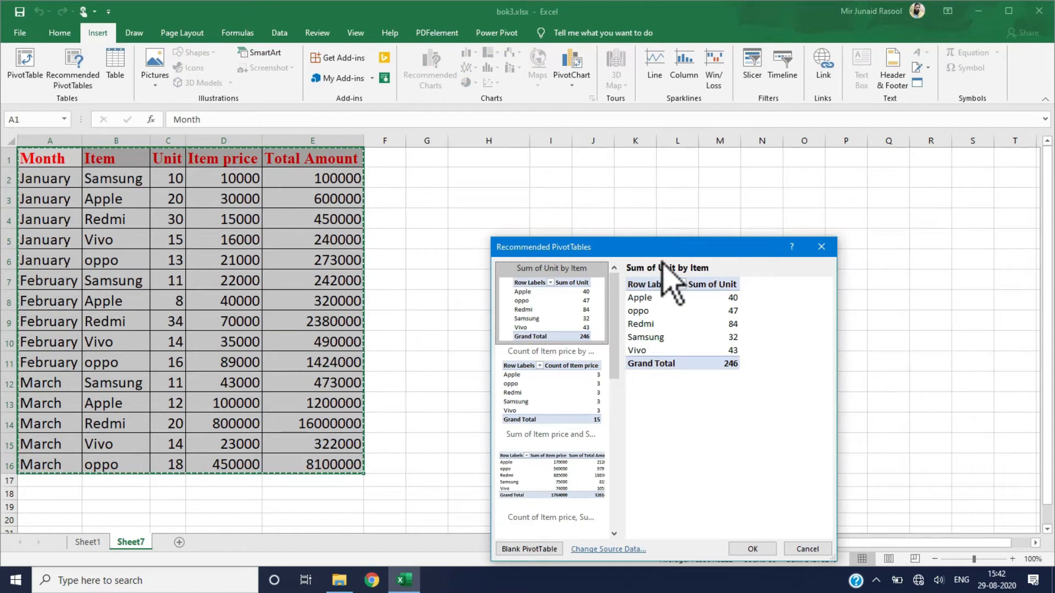
left_click_drag(669, 246, 652, 95)
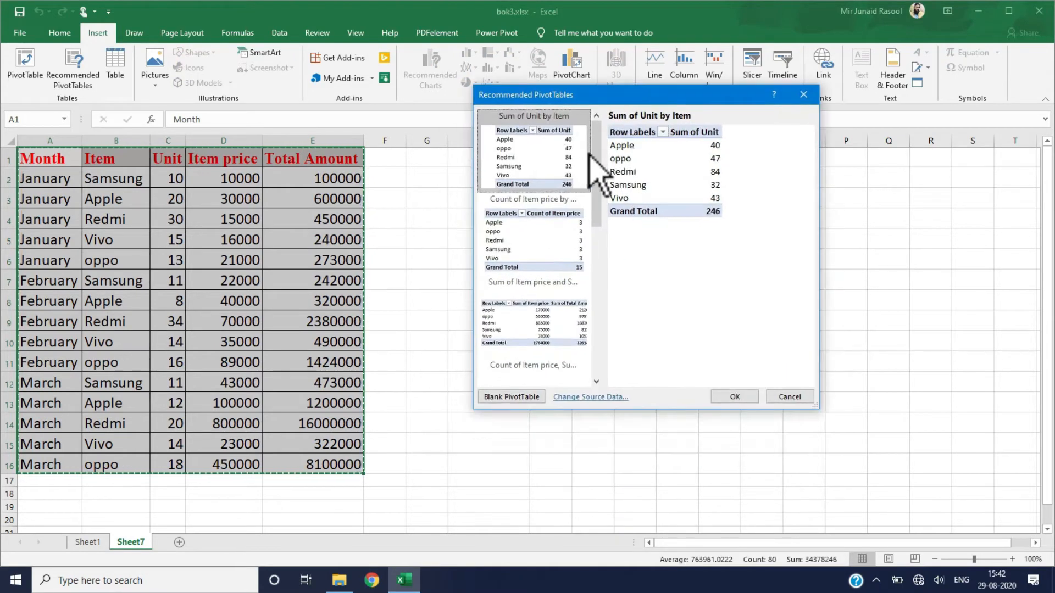
left_click_drag(595, 169, 590, 148)
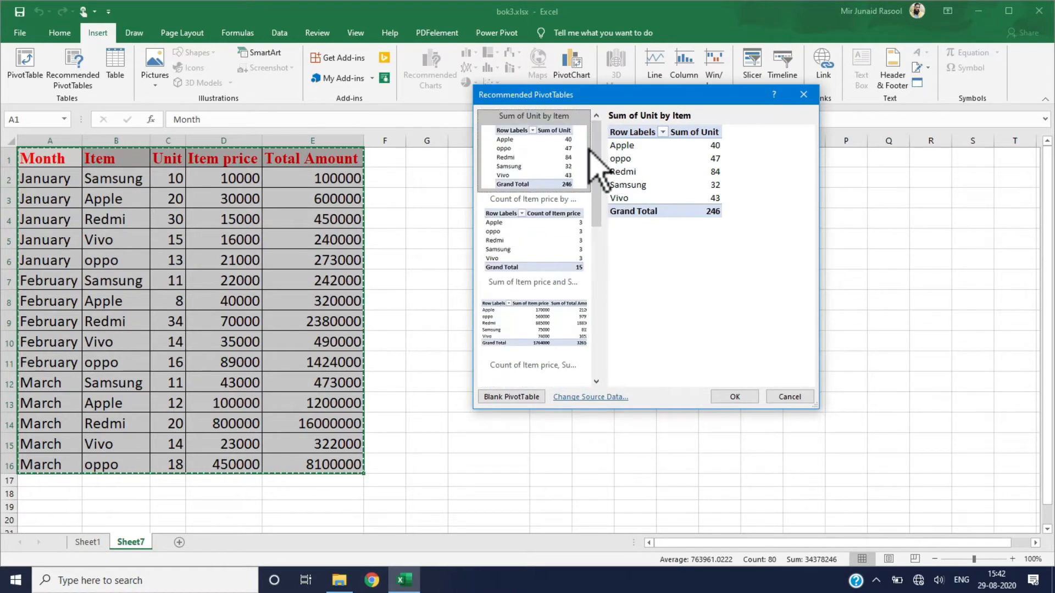
left_click(737, 397)
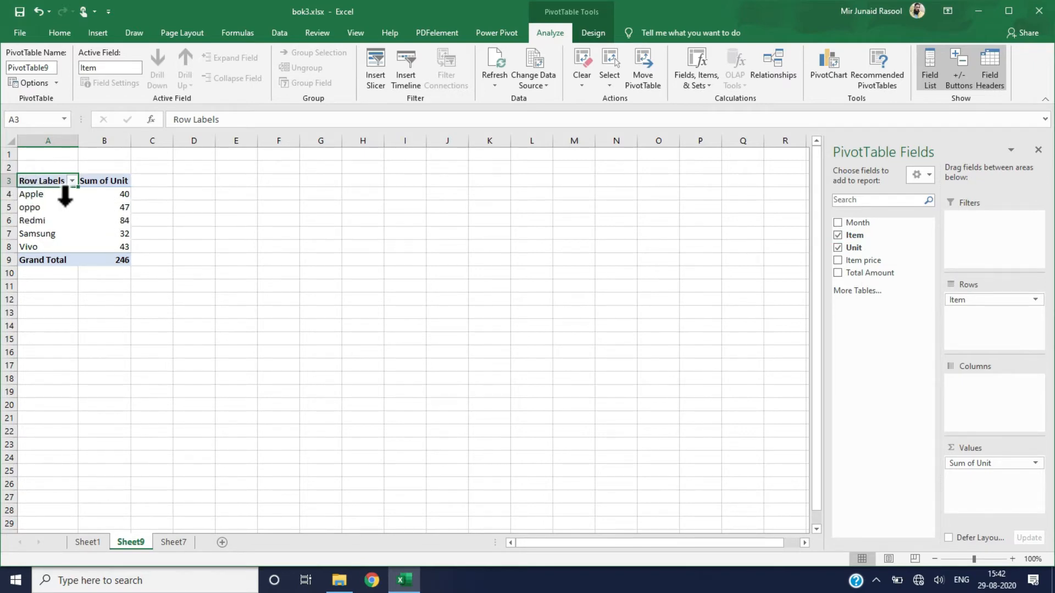
Add the Item price, Total Amount and Month fields to the recommended PivotTable
left_click(837, 223)
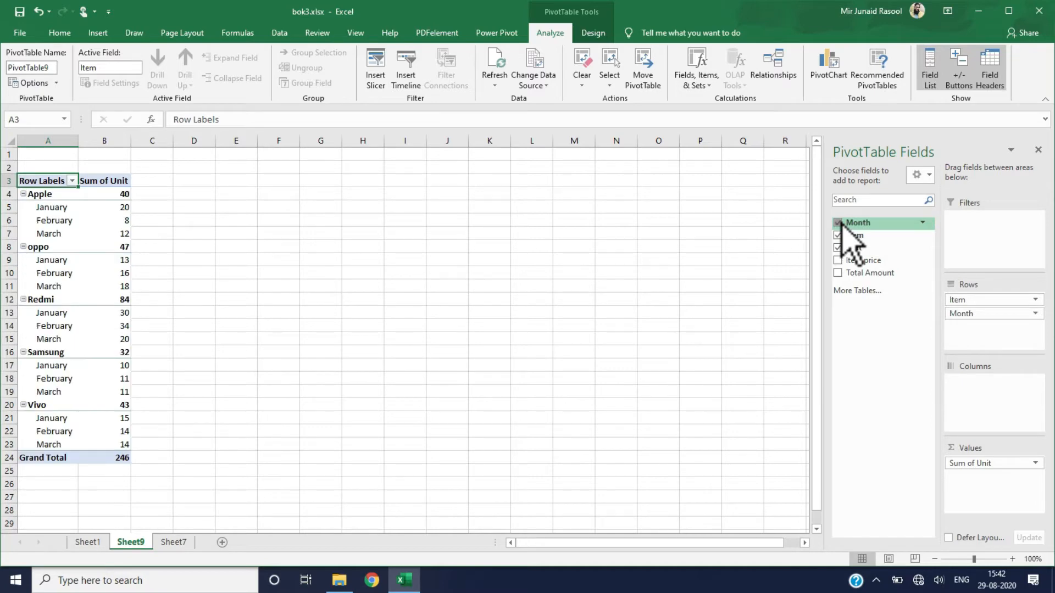
left_click(838, 223)
left_click(838, 261)
left_click(838, 273)
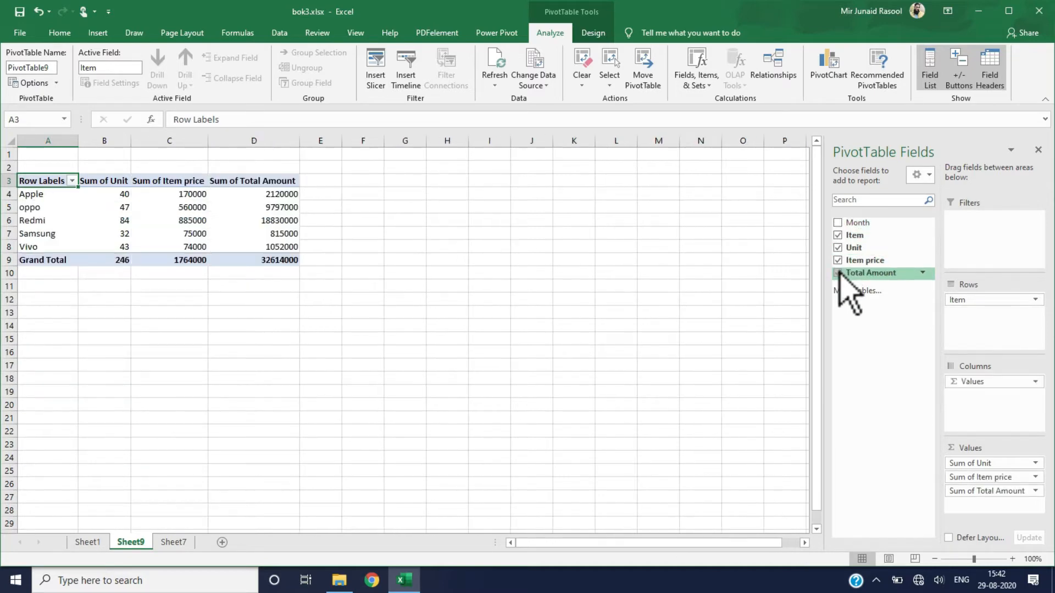
left_click(838, 223)
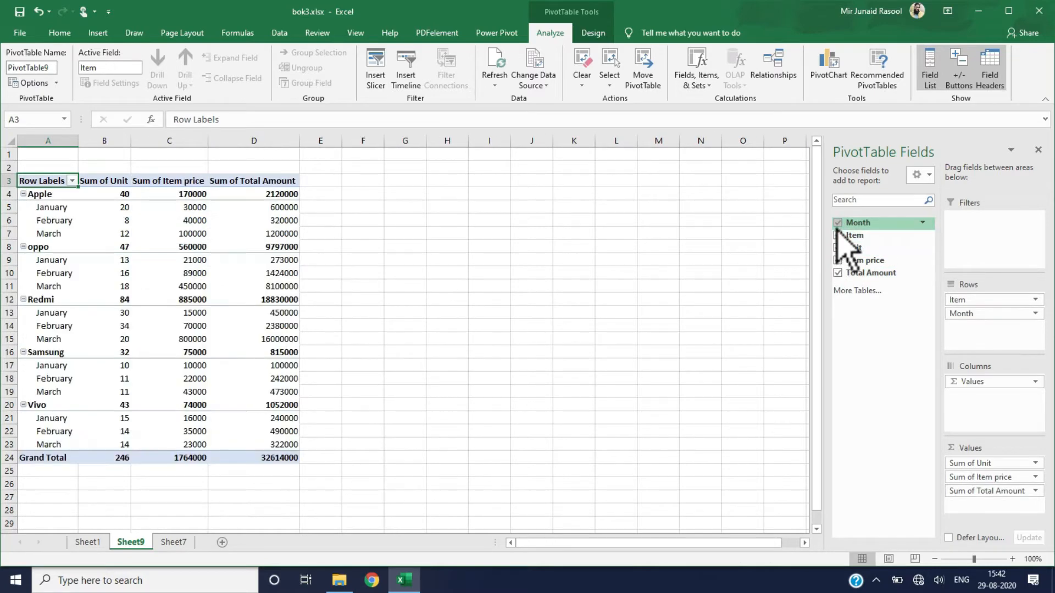
Change the PivotTable field list layout to stacked fields and areas, and finally to Fields Section Only
left_click(925, 175)
left_click(945, 203)
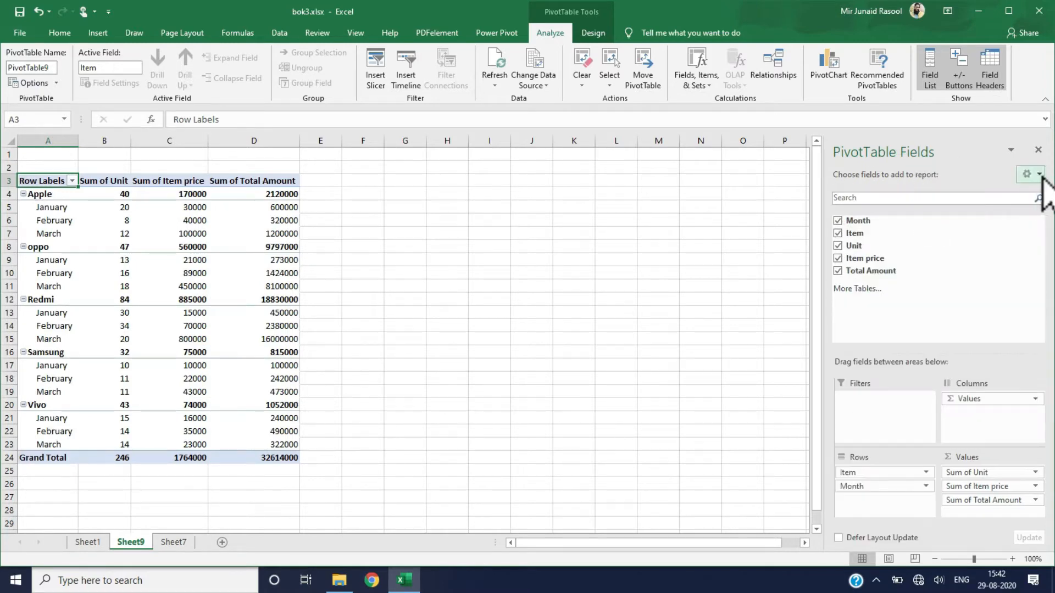
left_click(1038, 175)
left_click(876, 258)
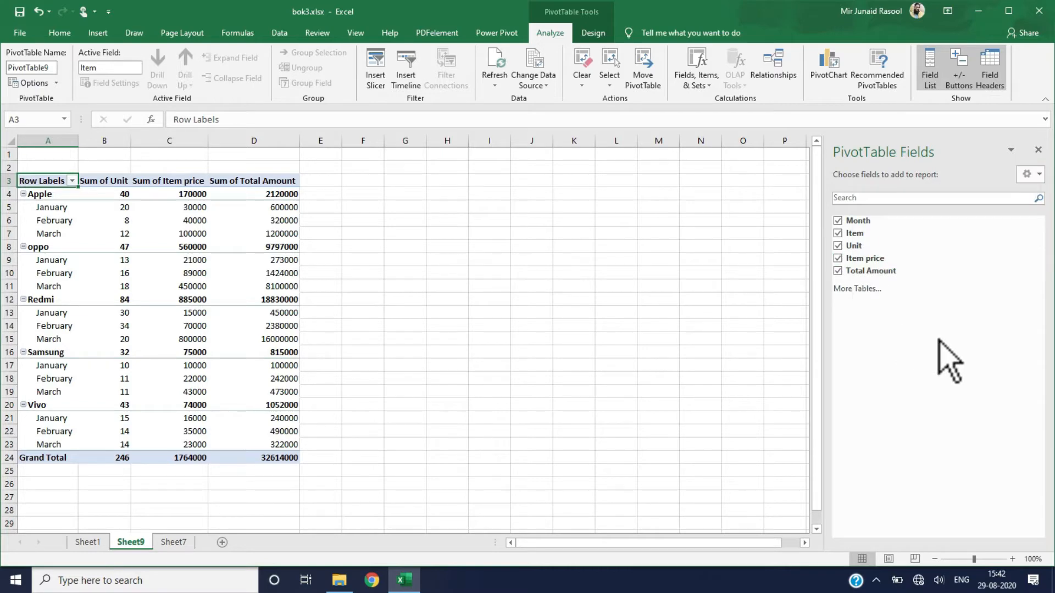
Create the recommended PivotTable Sum of Total Amount by Month from the sales table on Sheet7
left_click(173, 543)
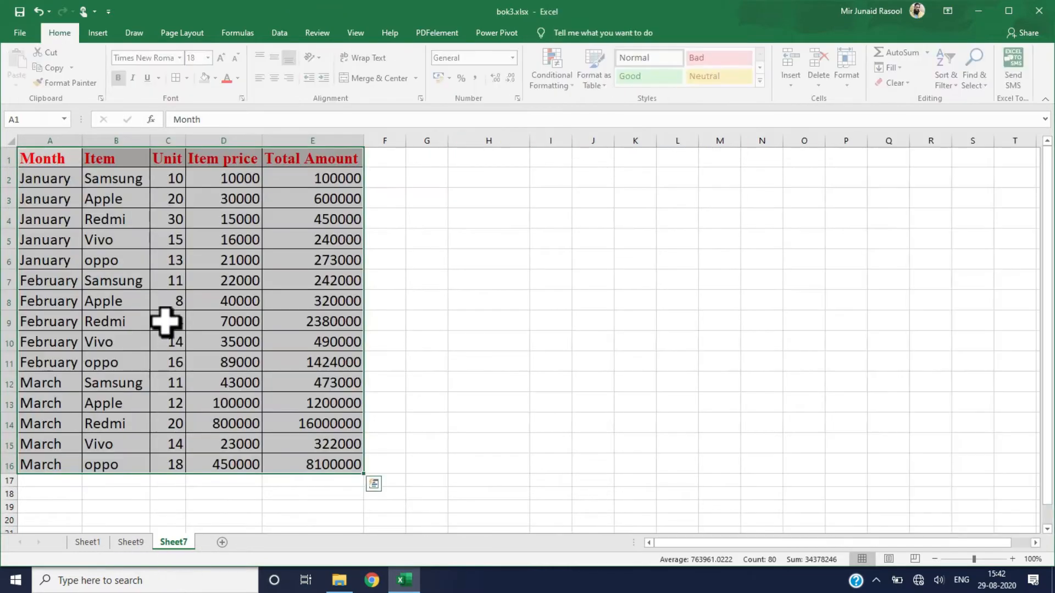
left_click(99, 33)
left_click(85, 82)
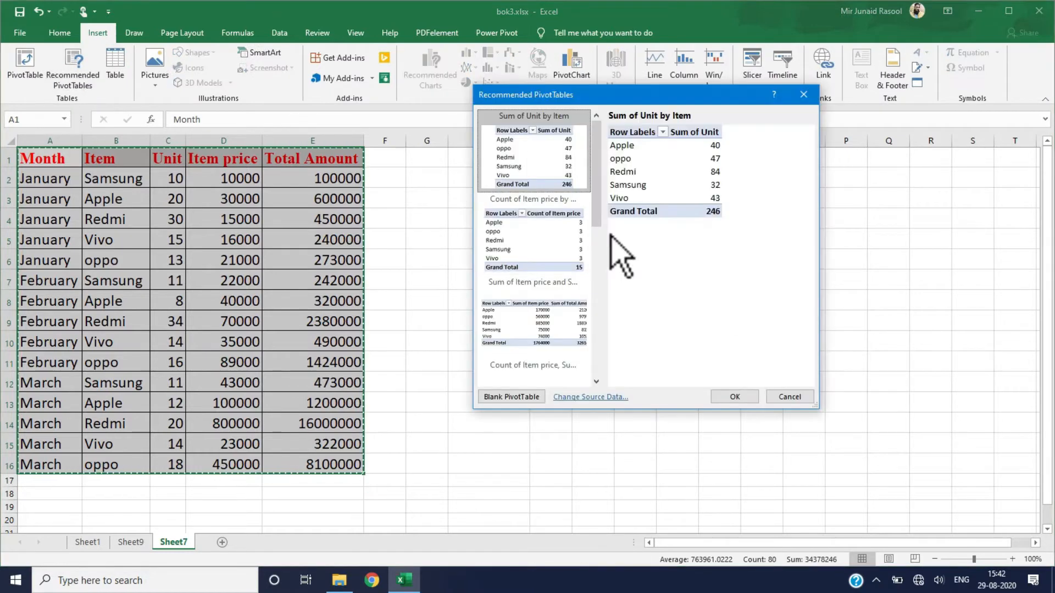
left_click_drag(598, 199, 602, 352)
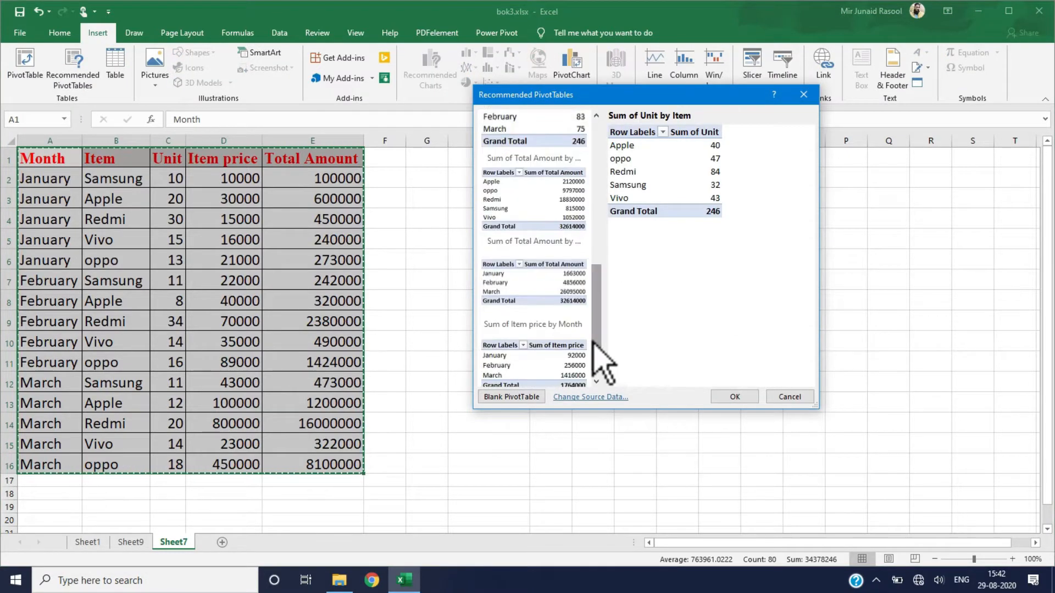
left_click(519, 291)
left_click(733, 397)
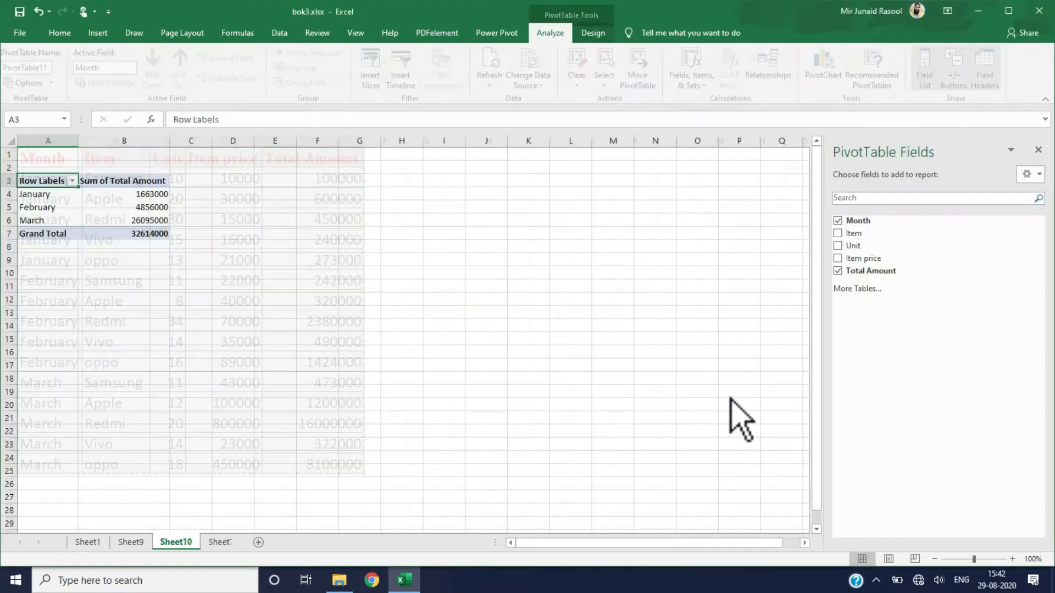
Add the Item, Unit and Item price fields to the PivotTable on Sheet10 and close the field list
left_click(839, 233)
left_click(839, 246)
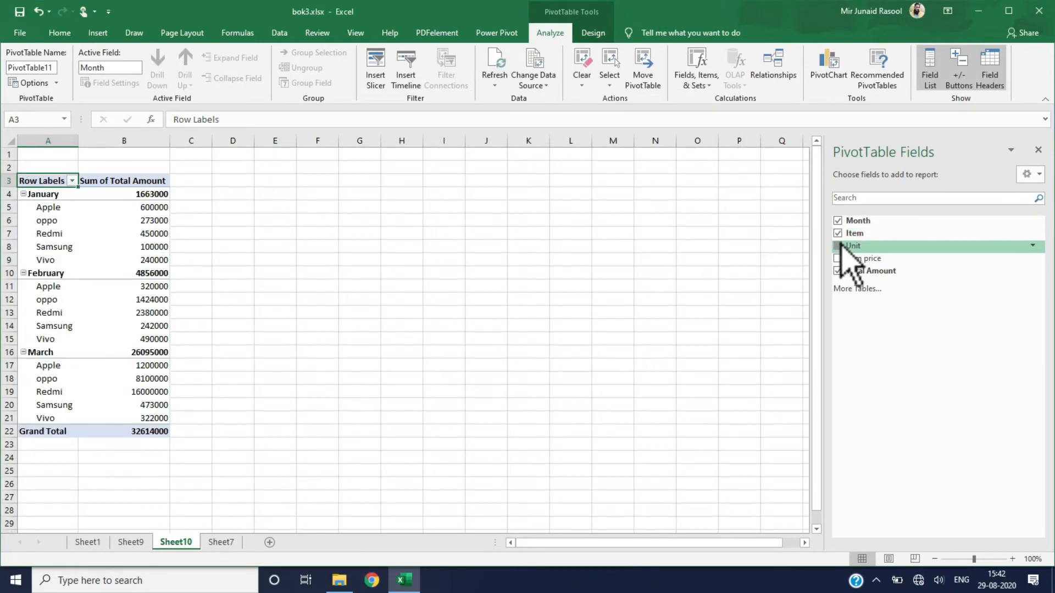
left_click(838, 258)
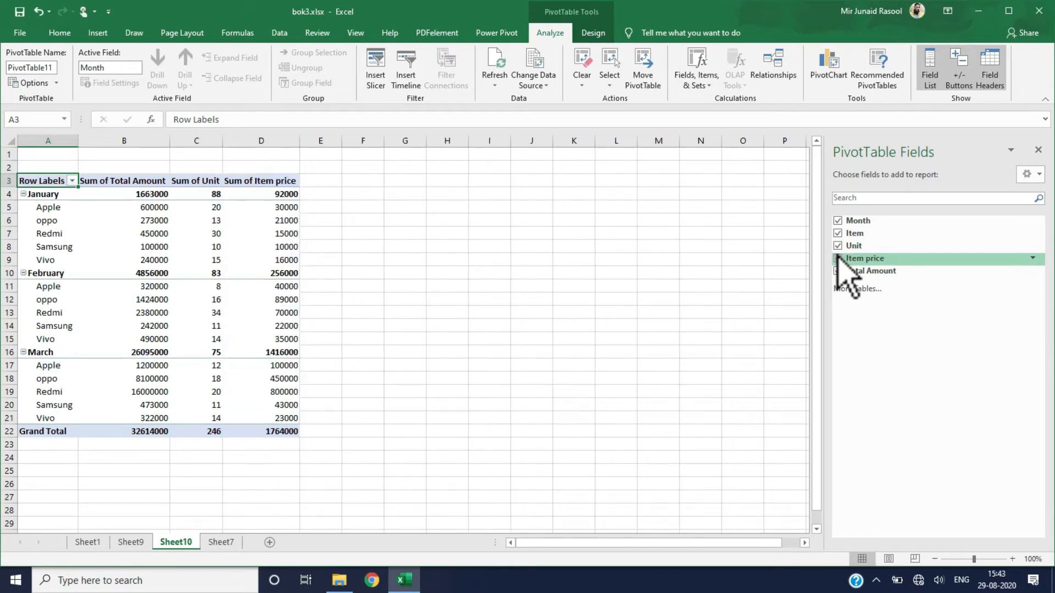
left_click(1038, 149)
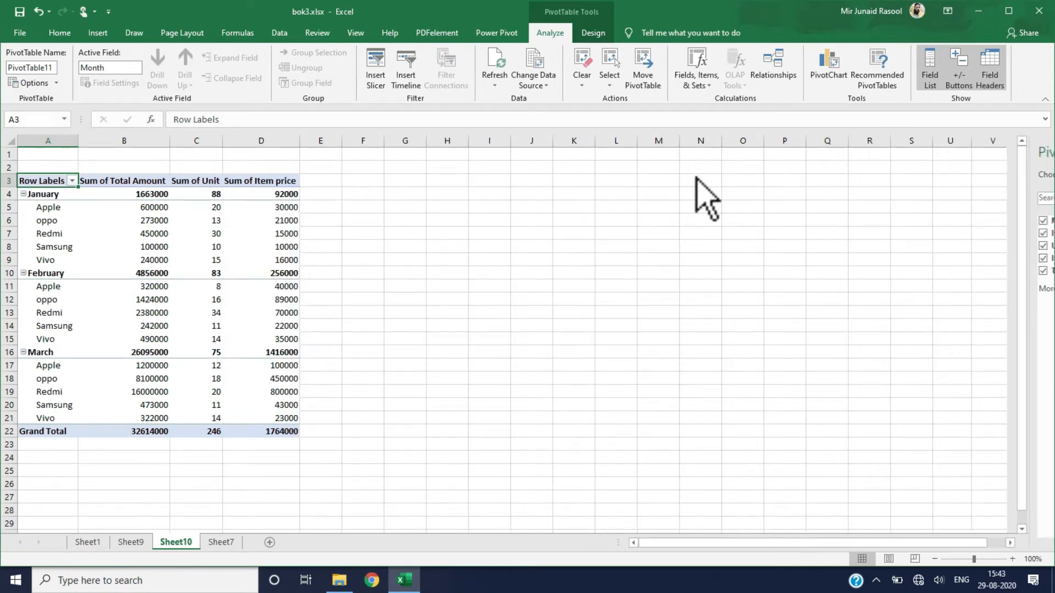
Delete the worksheet Sheet10 with its PivotTable
right_click(181, 540)
left_click(216, 400)
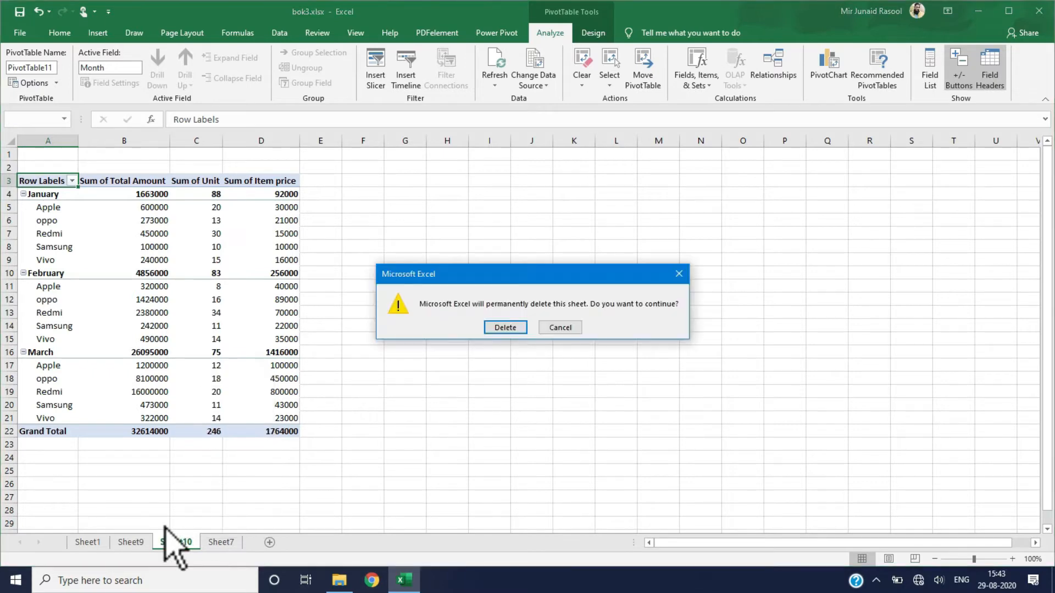
left_click(502, 328)
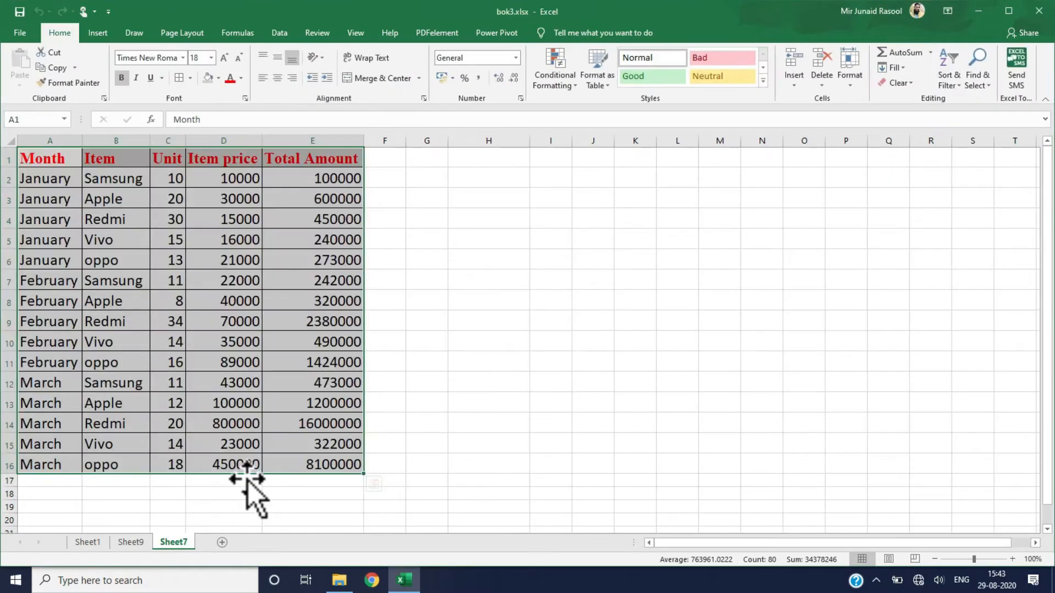
Delete the worksheet Sheet9 with its PivotTable
left_click(130, 542)
right_click(132, 544)
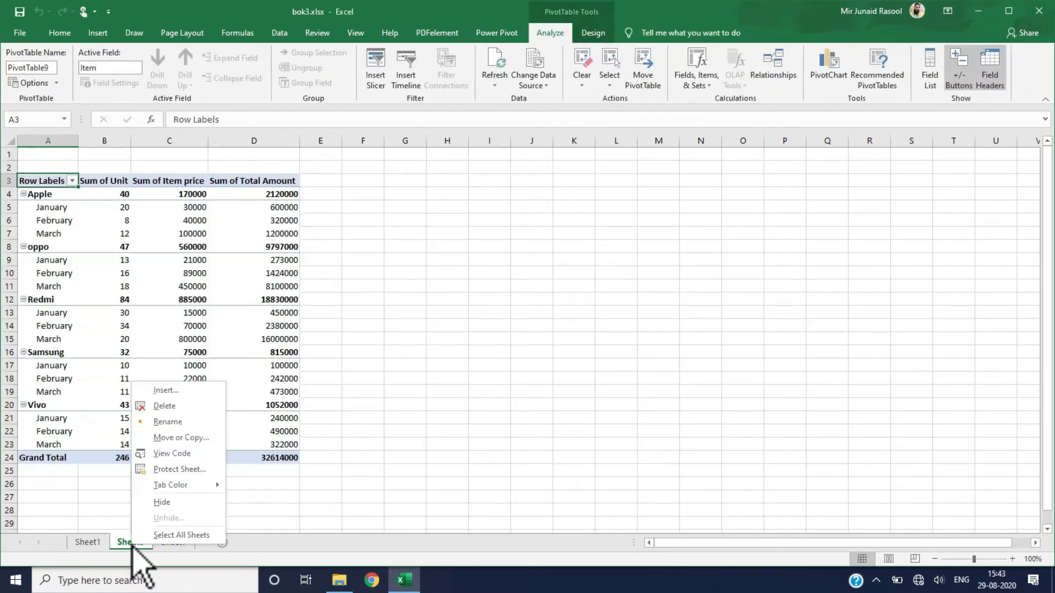
left_click(165, 406)
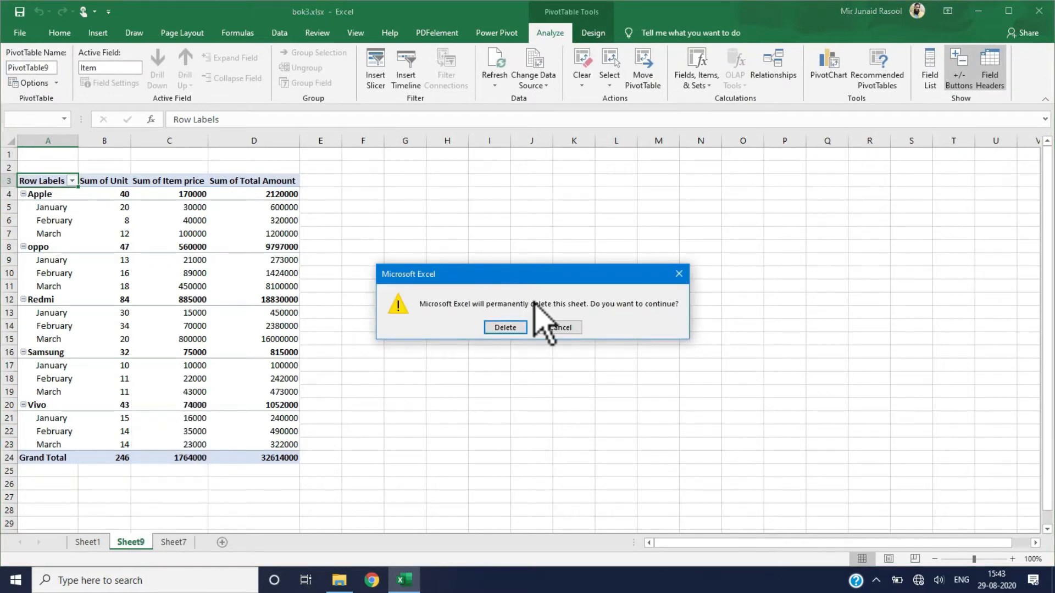
left_click(503, 328)
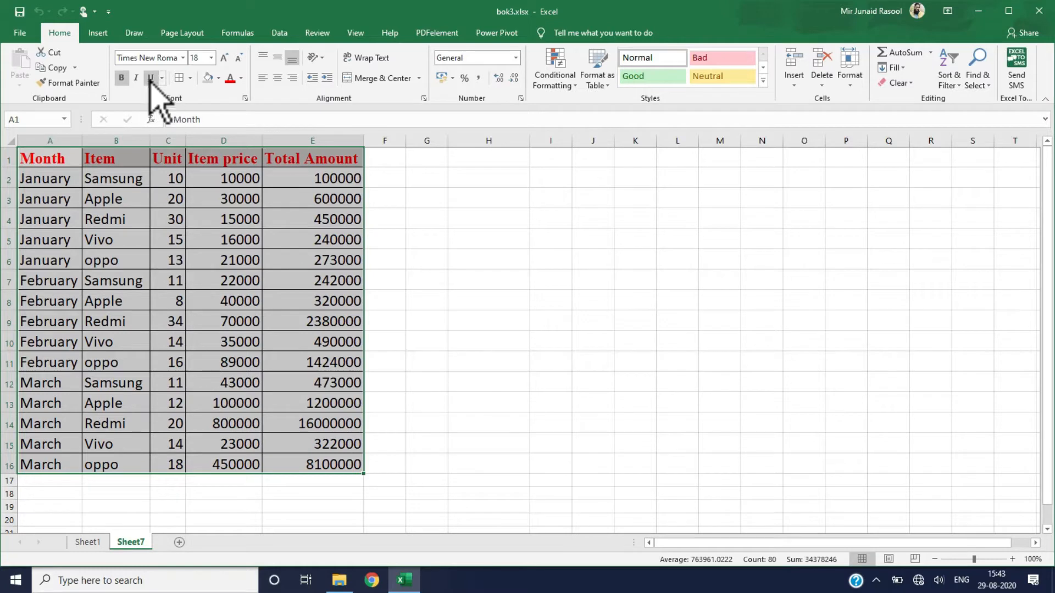
Convert the sales range A1:E16 on Sheet7 into a table with headers
left_click(96, 33)
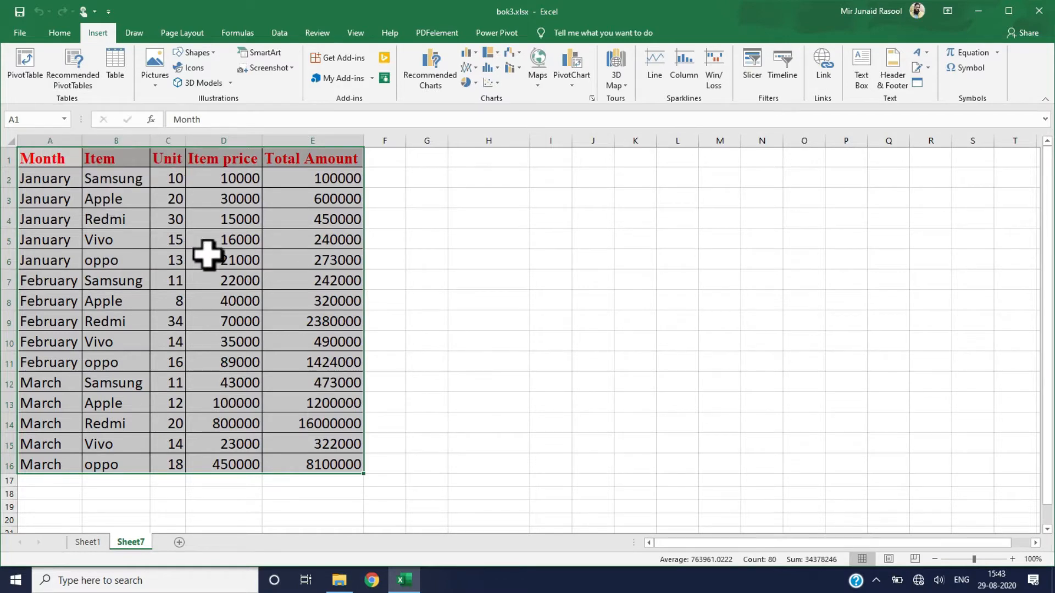
left_click(122, 217)
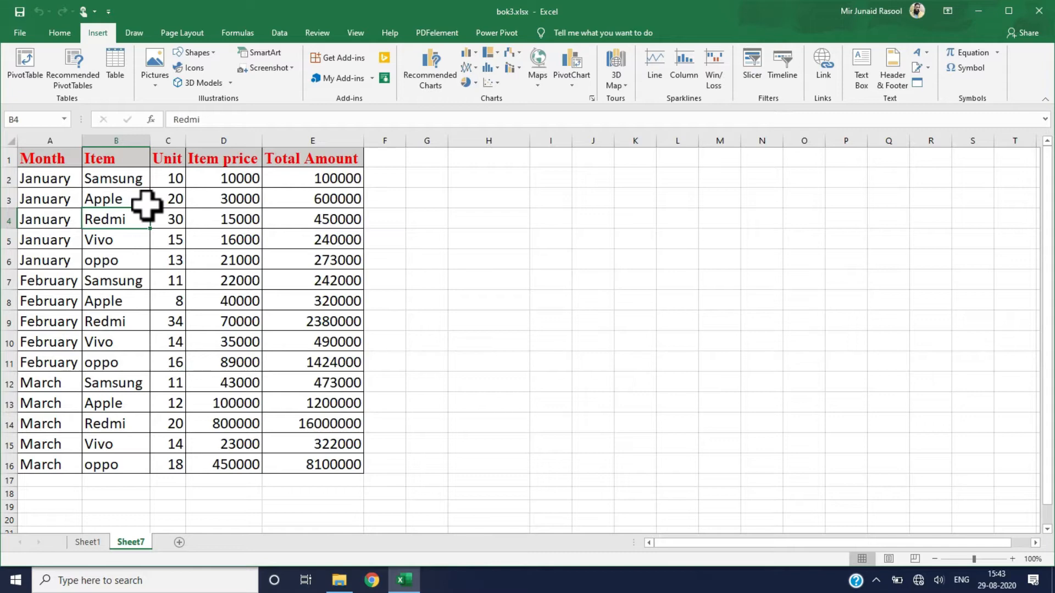
left_click(99, 192)
left_click(42, 177)
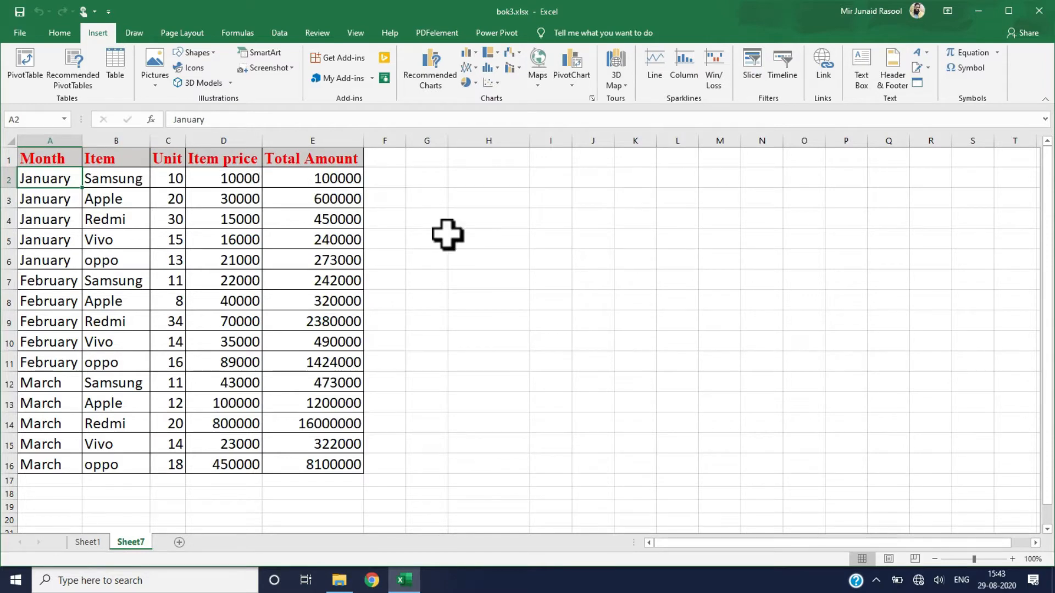
left_click_drag(47, 158, 354, 464)
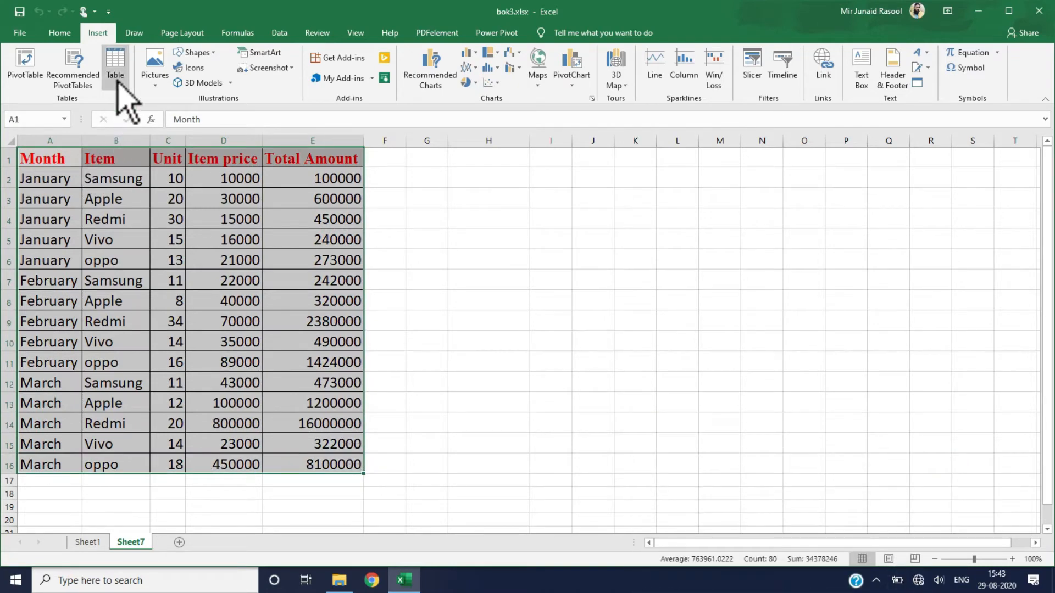
left_click(115, 77)
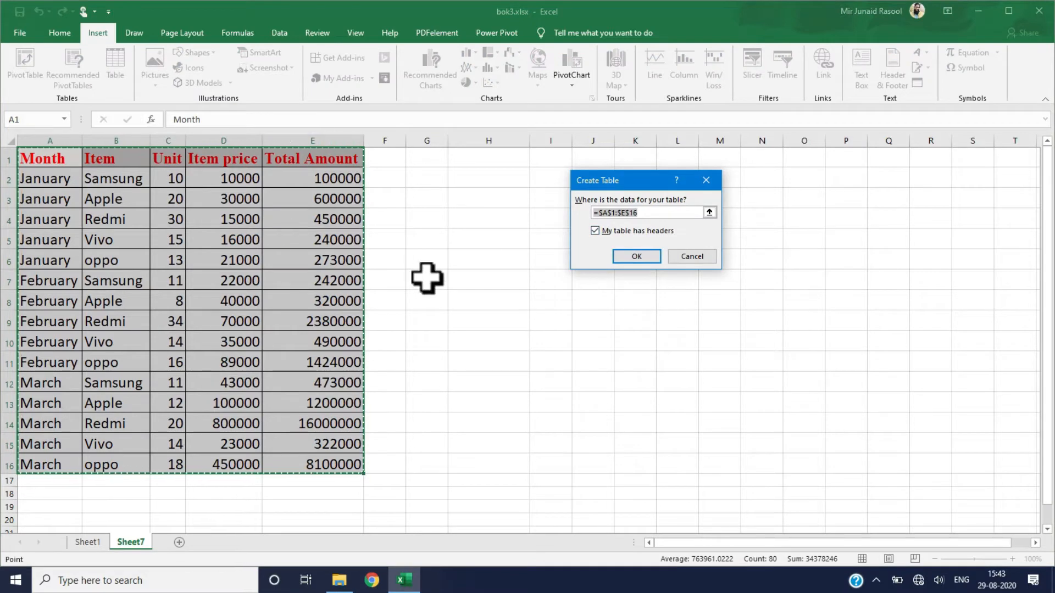
left_click(632, 257)
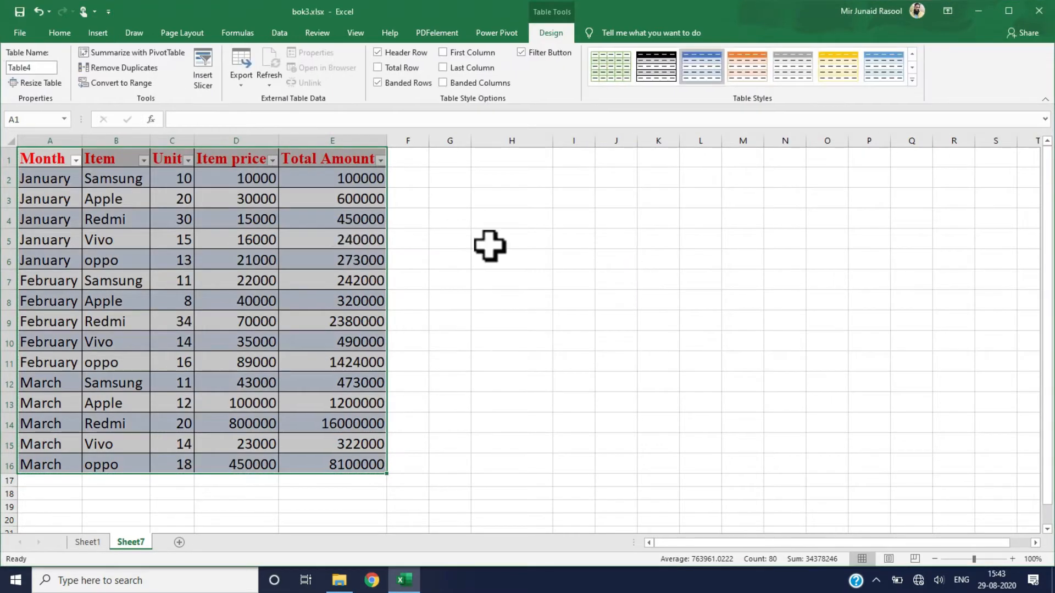
left_click(503, 260)
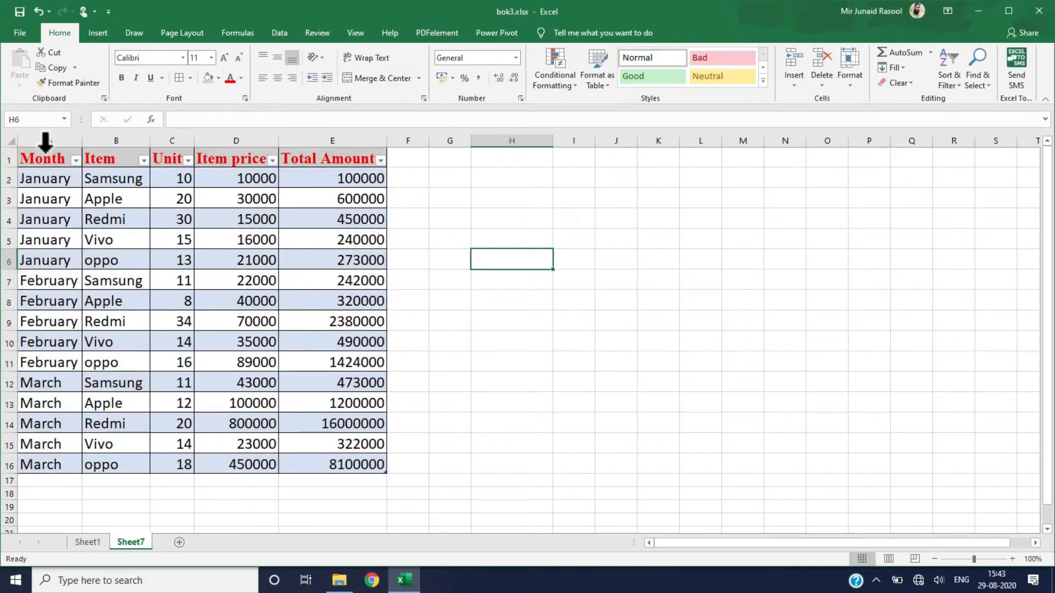
Apply the green gridded style from the Light group to the sales table, after trying other table styles
left_click_drag(43, 155, 325, 460)
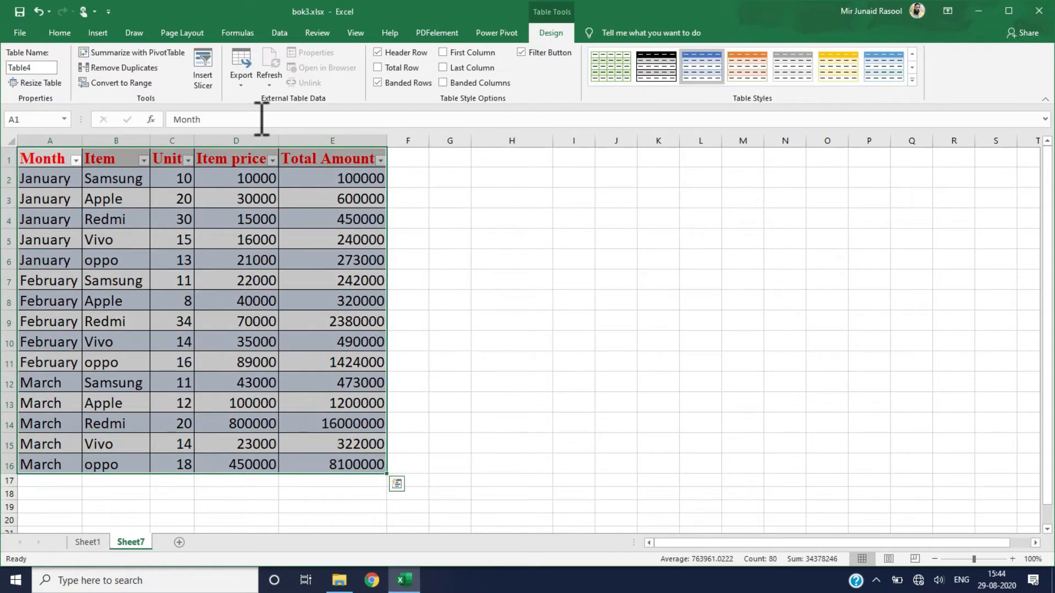
left_click(659, 71)
left_click(789, 83)
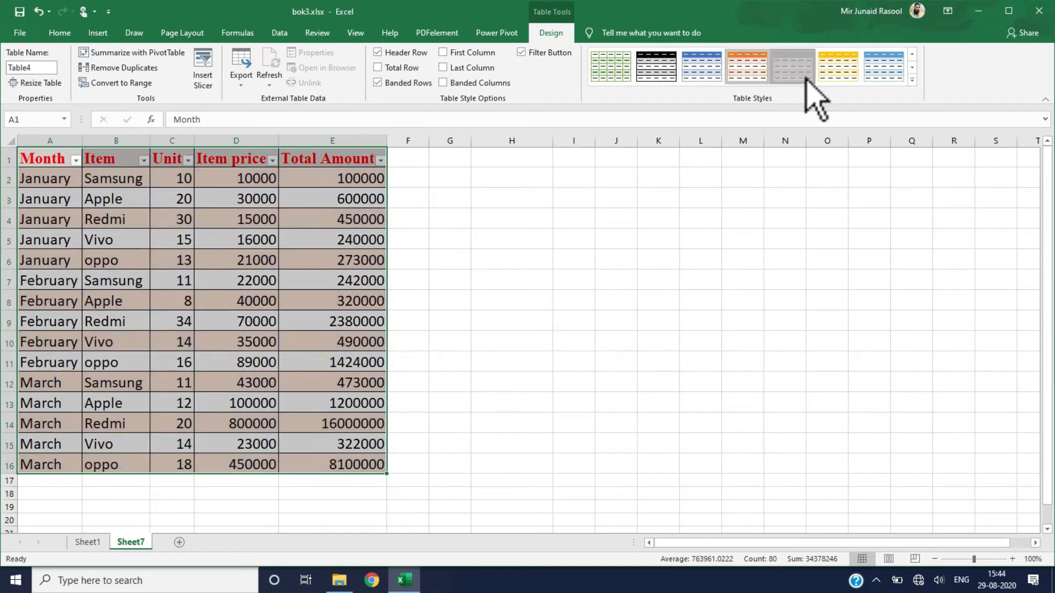
left_click(912, 80)
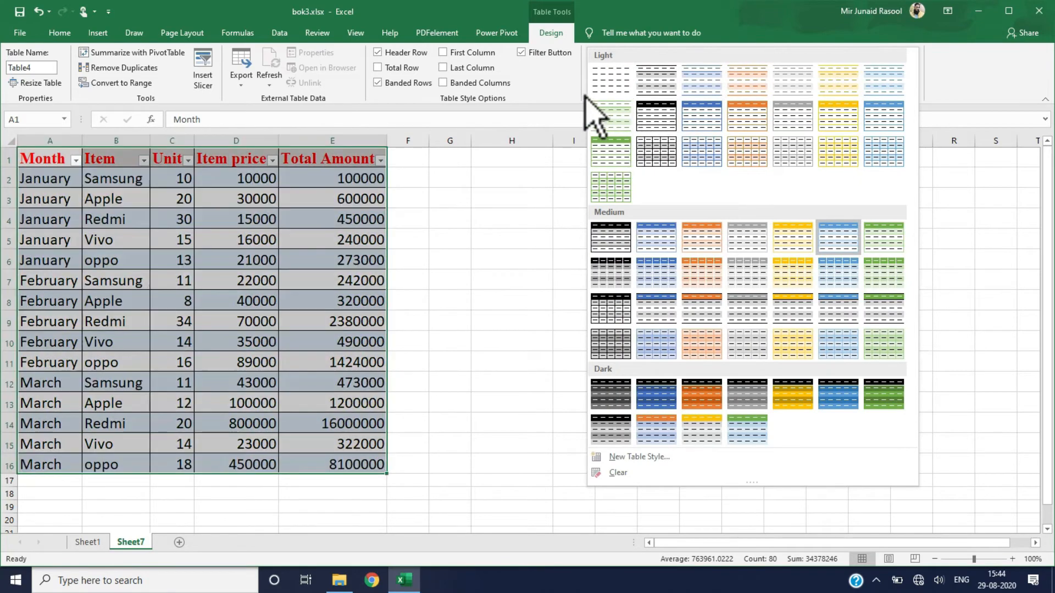
left_click(608, 191)
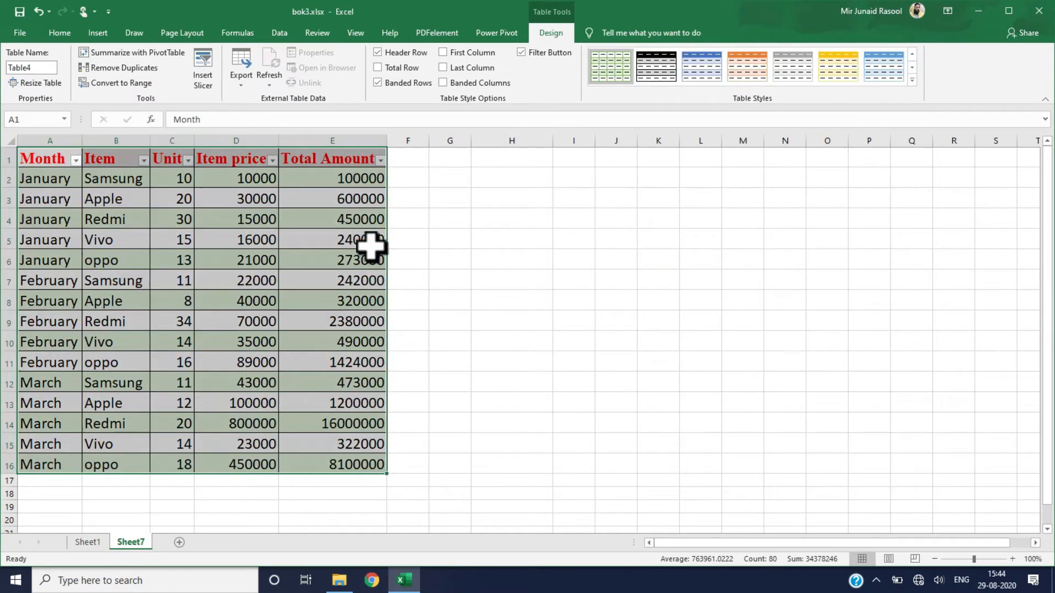
left_click(370, 246)
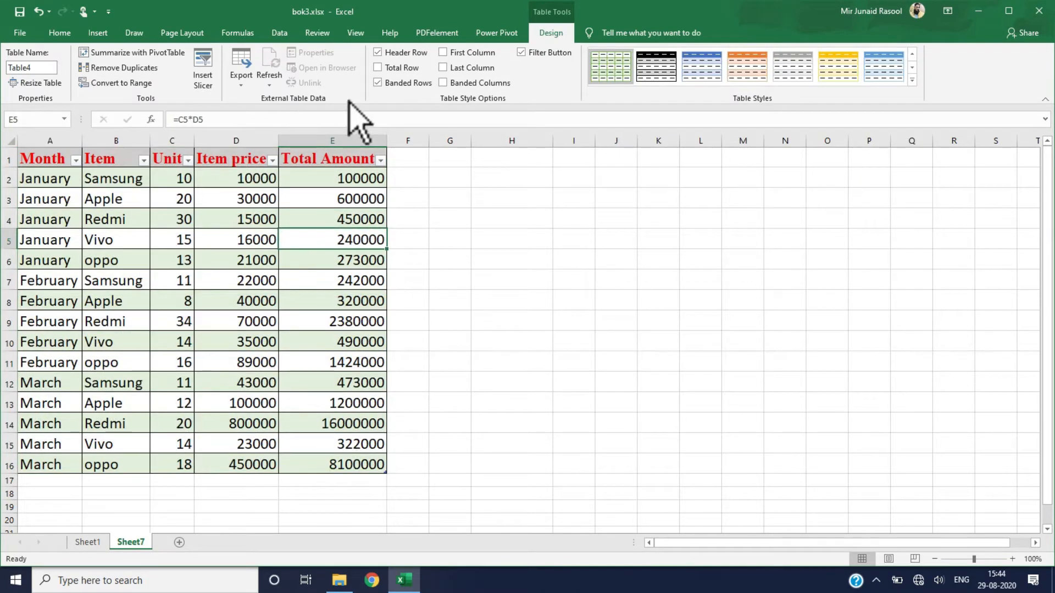
left_click(51, 36)
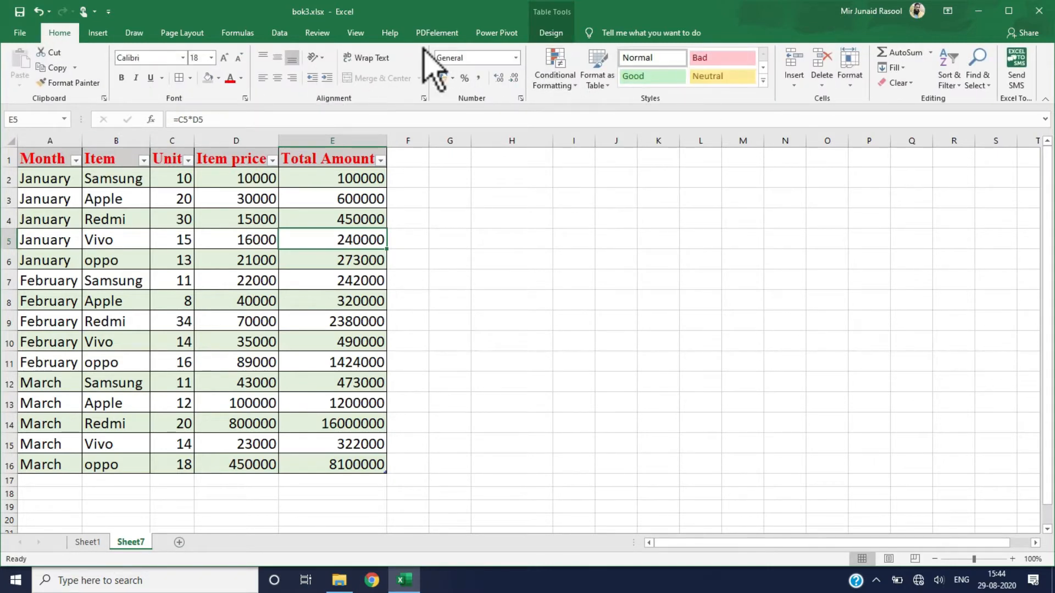
left_click(850, 81)
left_click(852, 83)
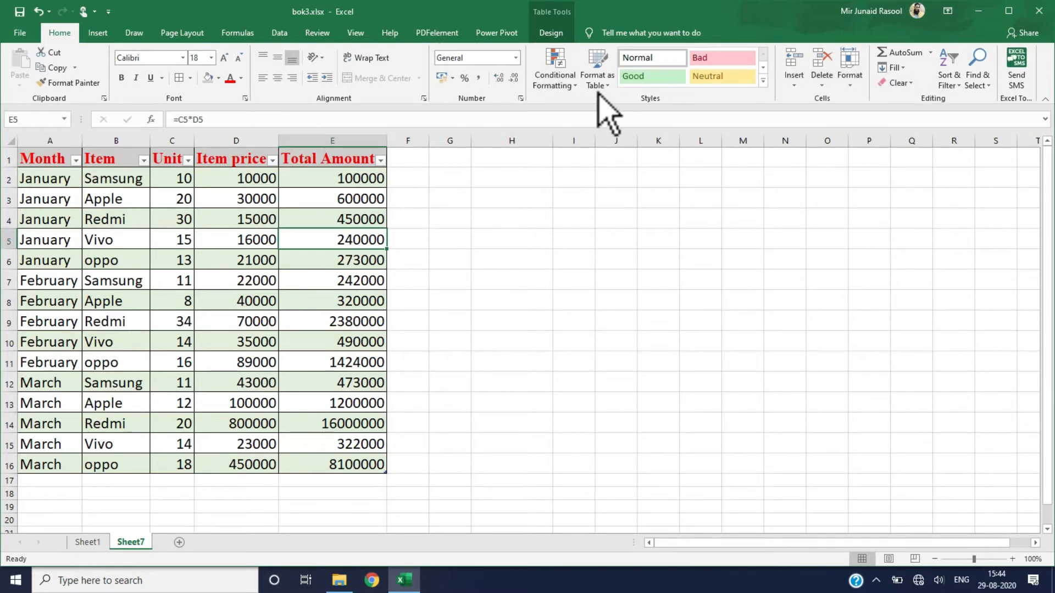
left_click(98, 34)
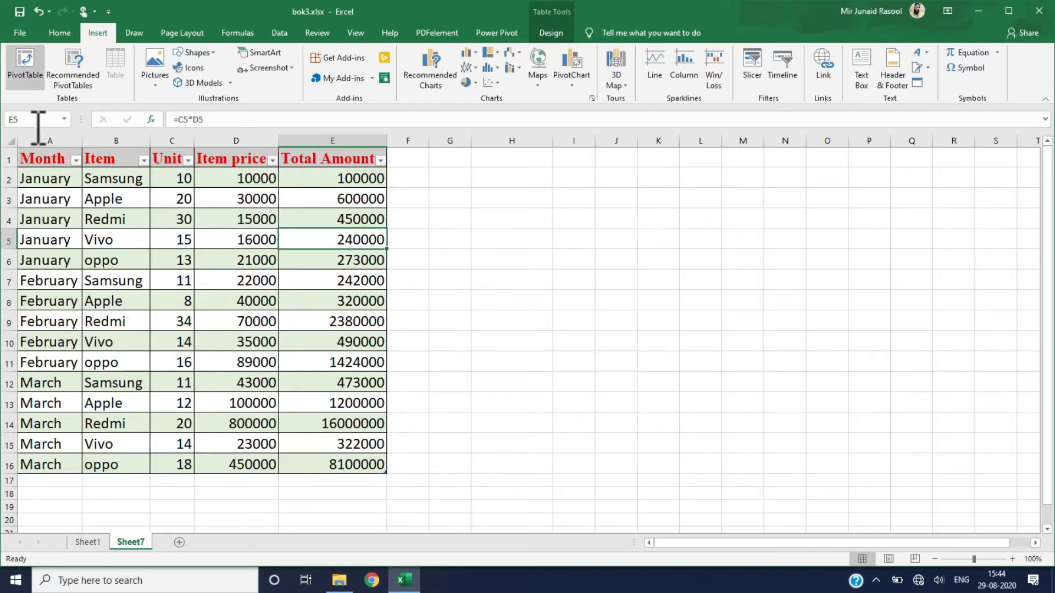
left_click(154, 75)
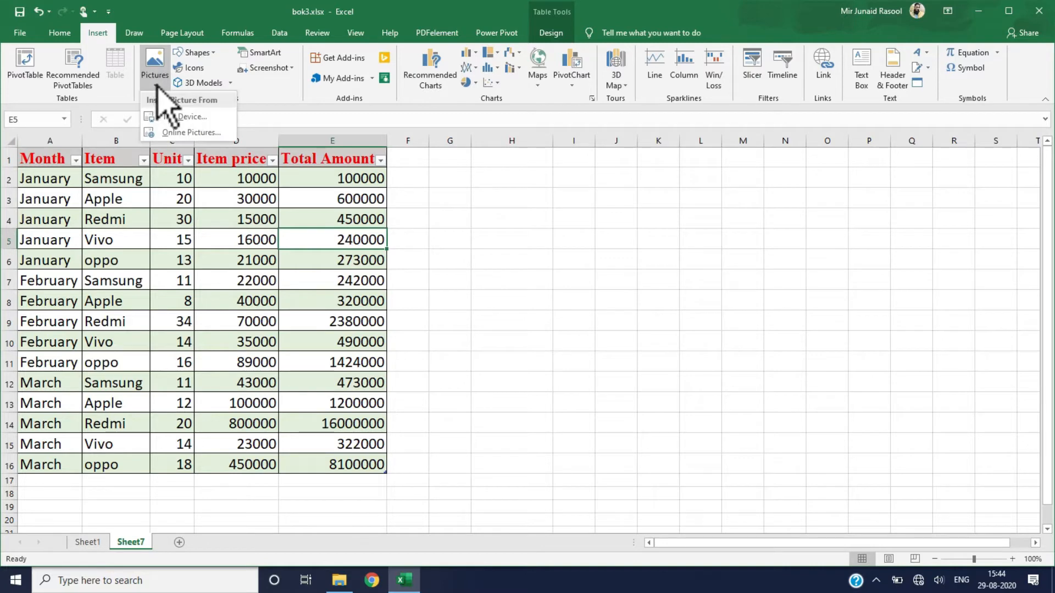
left_click(177, 116)
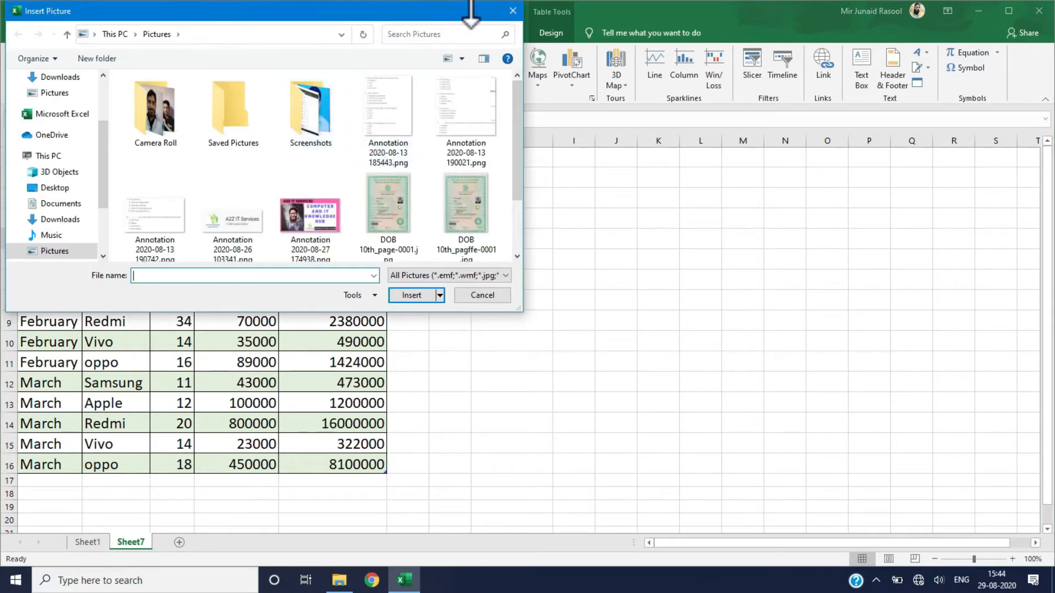
left_click(512, 11)
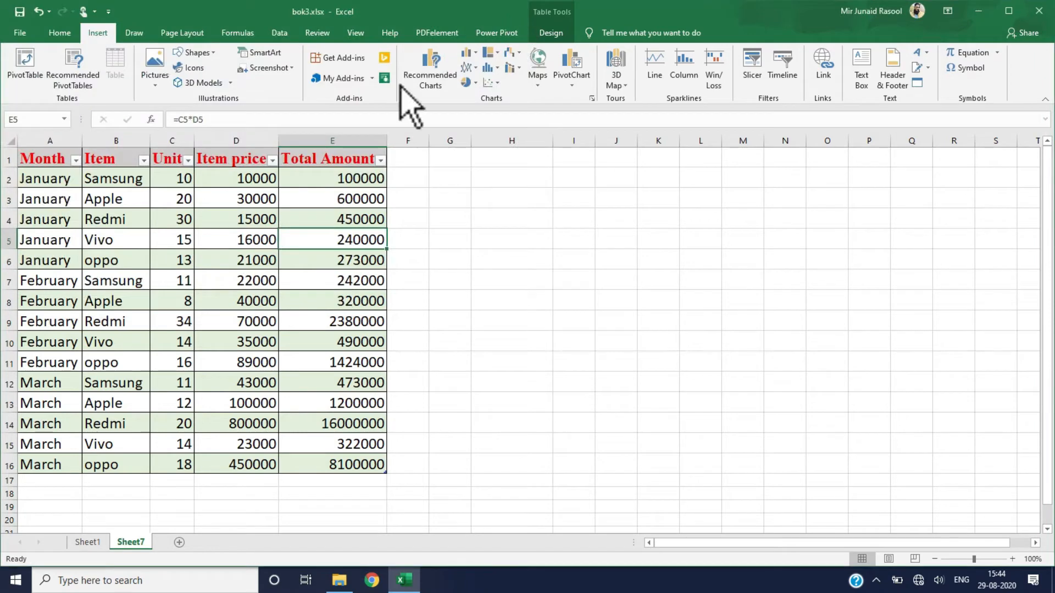
Insert the picture Annotation 2020-08-27 174938.png from this device onto Sheet7
left_click(155, 82)
left_click(171, 118)
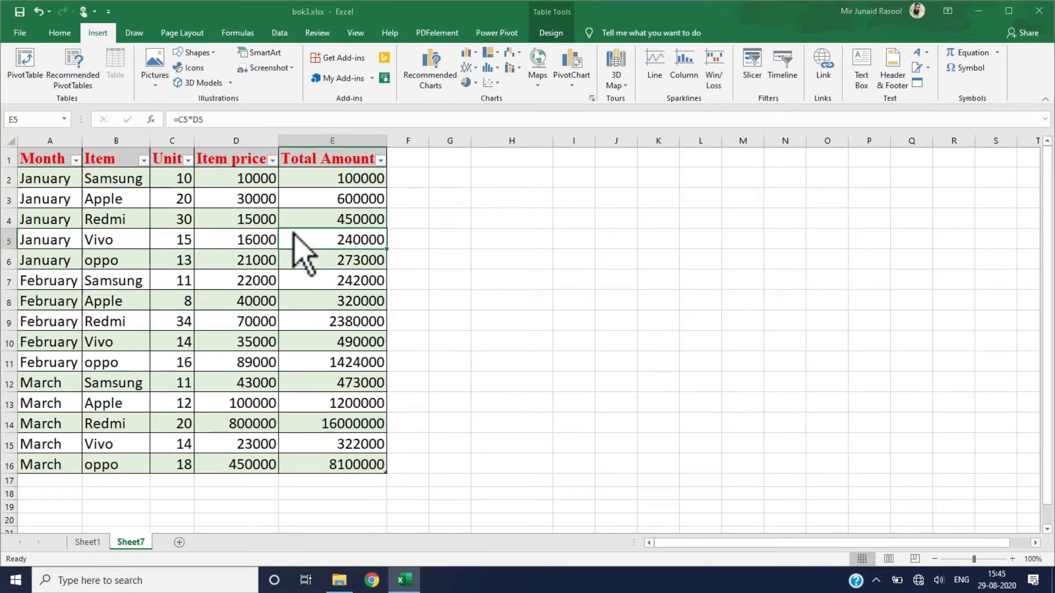
left_click(310, 220)
left_click(411, 295)
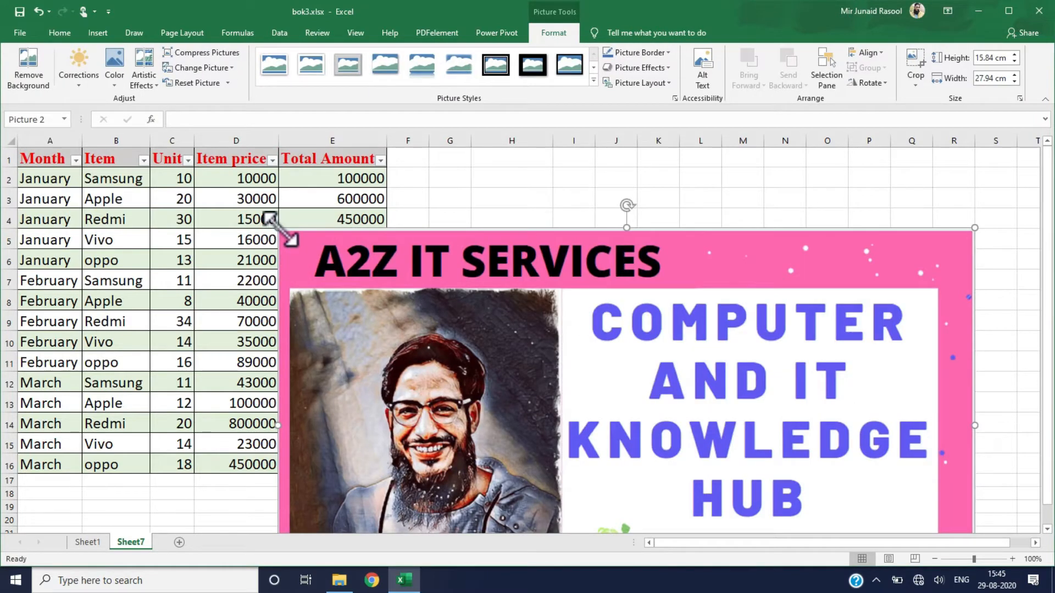
Shrink the picture to about 1.68 cm high by 2.97 cm wide and place it over columns G and H beside the table
left_click_drag(278, 228, 628, 407)
left_click_drag(865, 480, 735, 258)
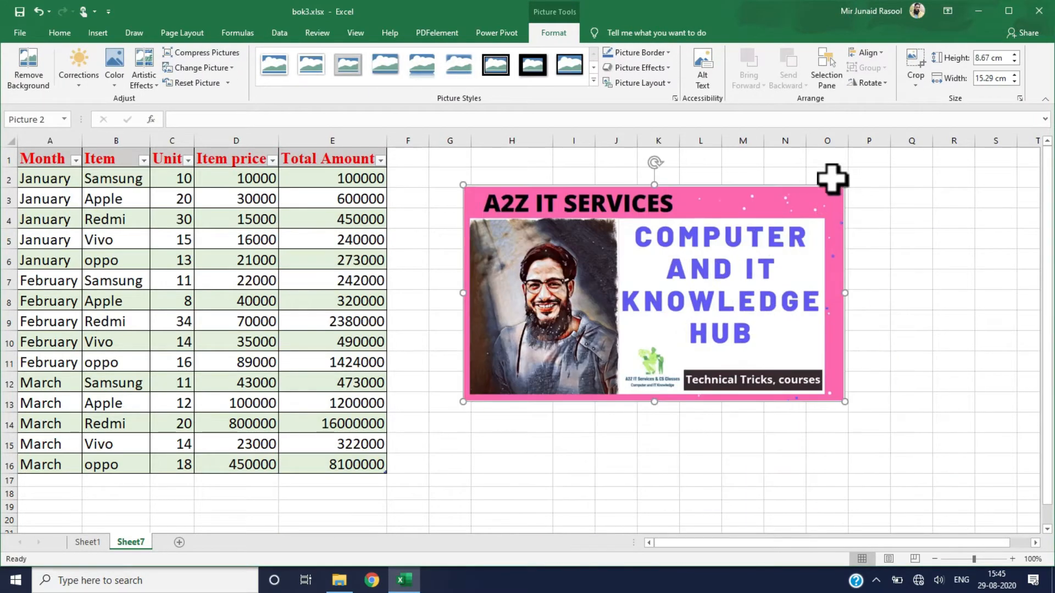
left_click_drag(845, 184, 538, 358)
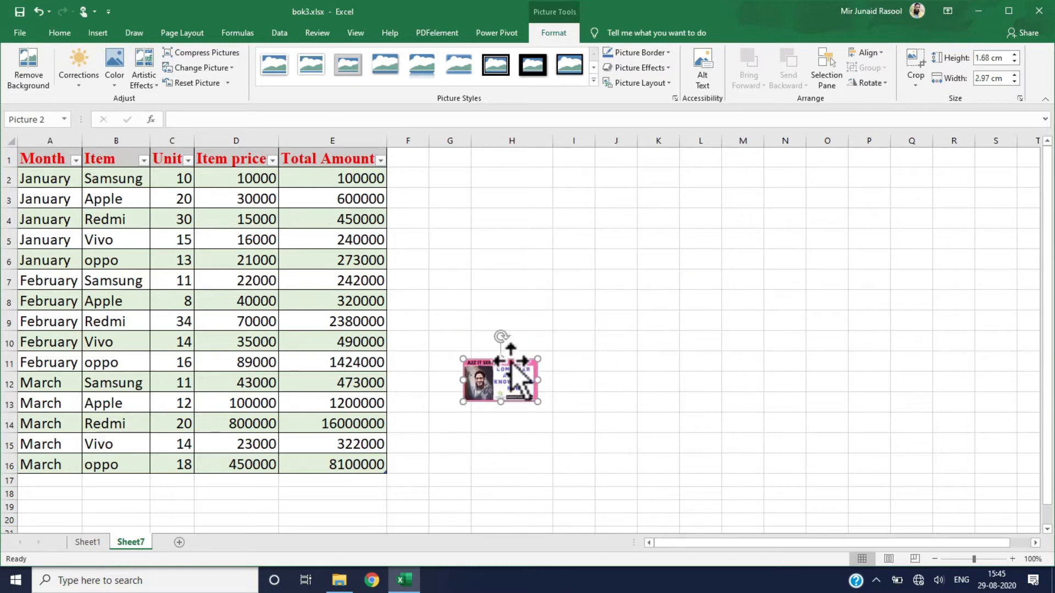
left_click_drag(466, 259, 464, 224)
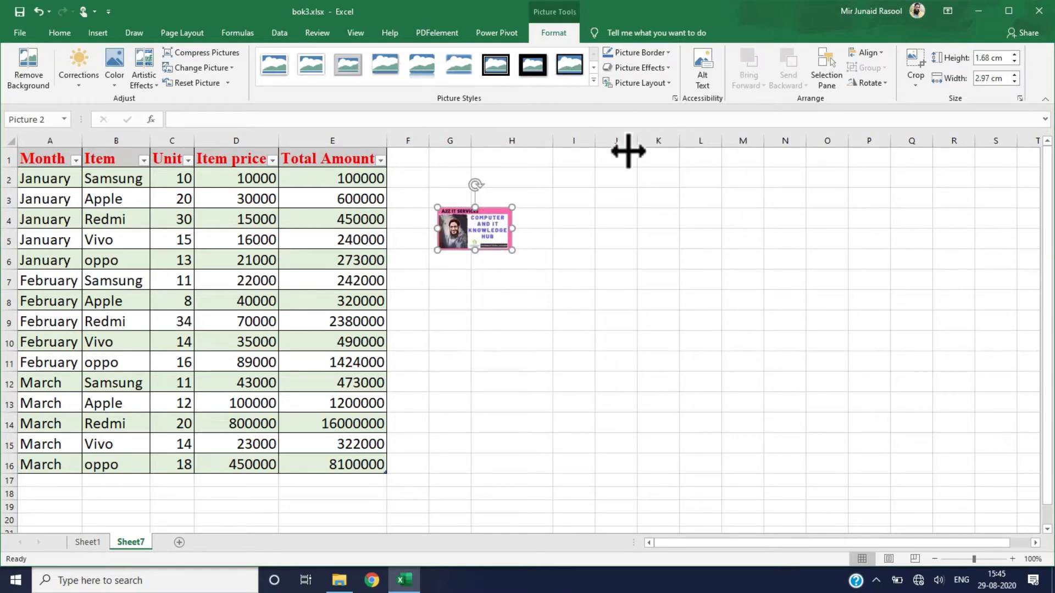
Delete the small picture beside the sales table
right_click(477, 225)
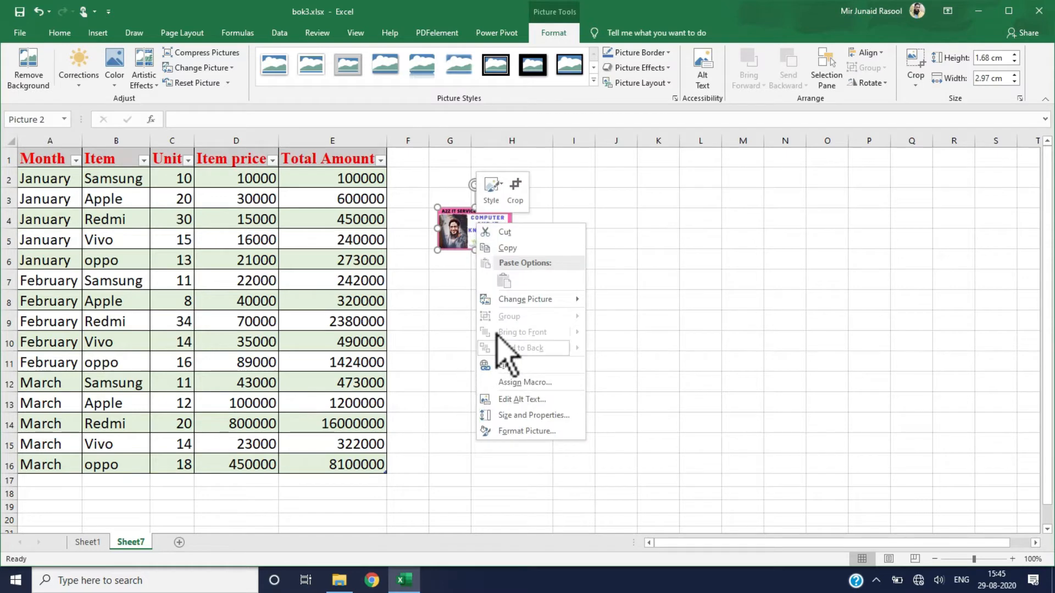
left_click(455, 237)
key("Delete")
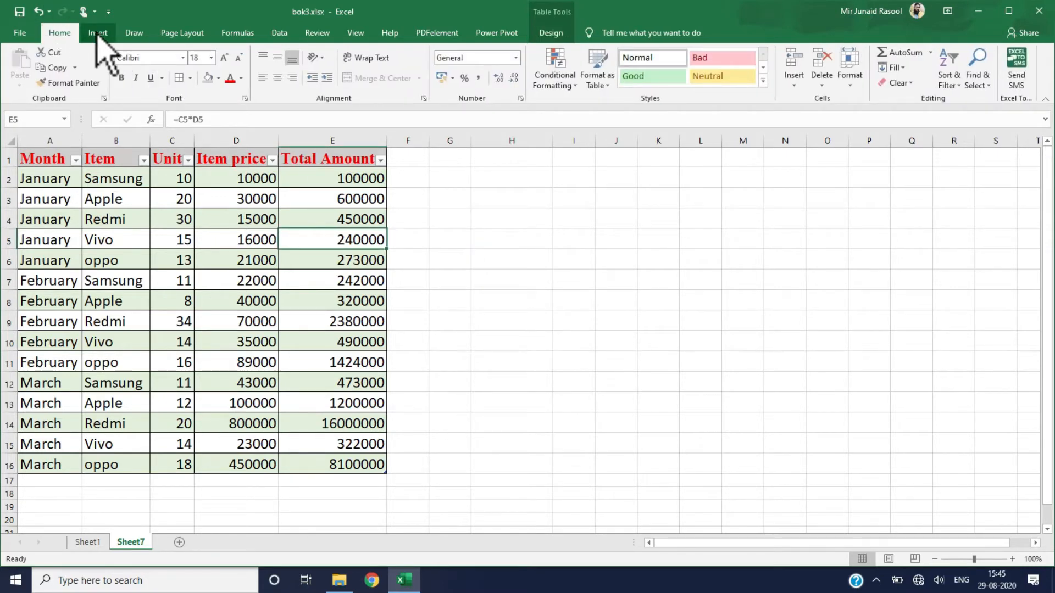
Draw a smiley face shape in the empty cells around H8:J15 and delete it again
left_click(98, 33)
left_click(156, 82)
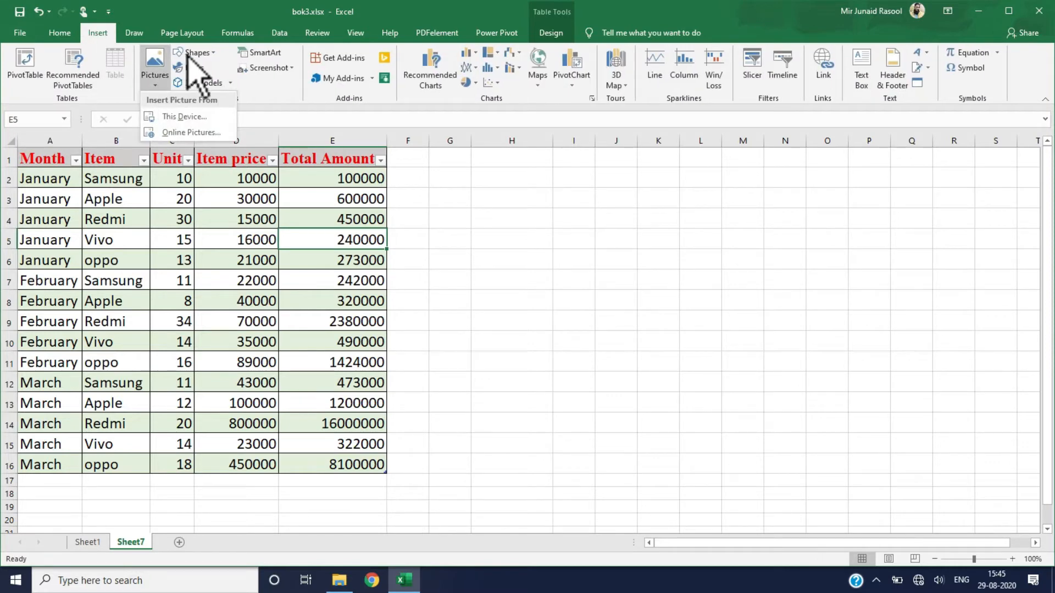
left_click(208, 53)
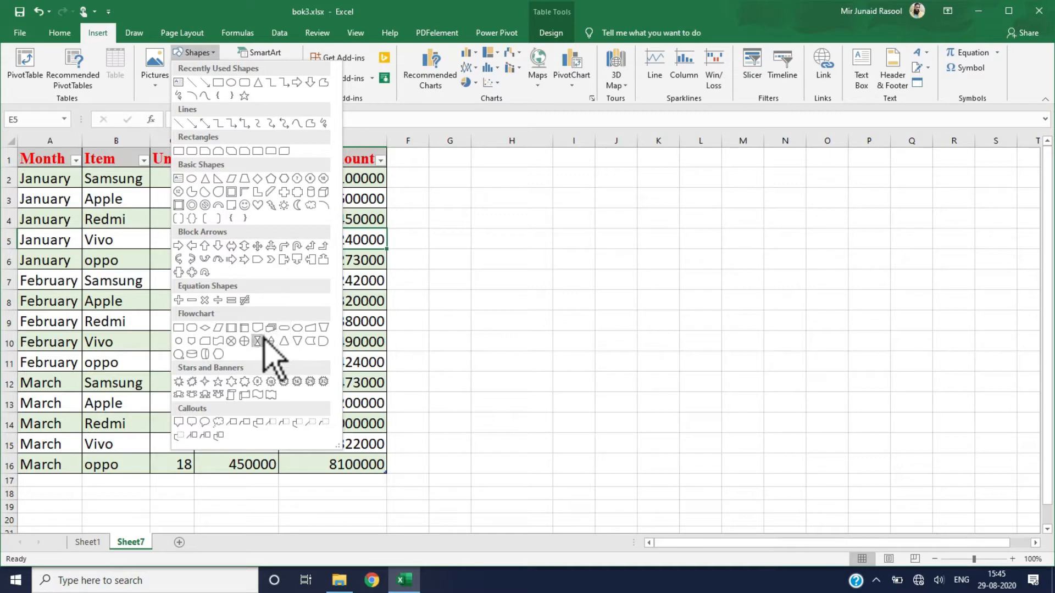
left_click(242, 203)
left_click_drag(518, 291, 648, 449)
key("Delete")
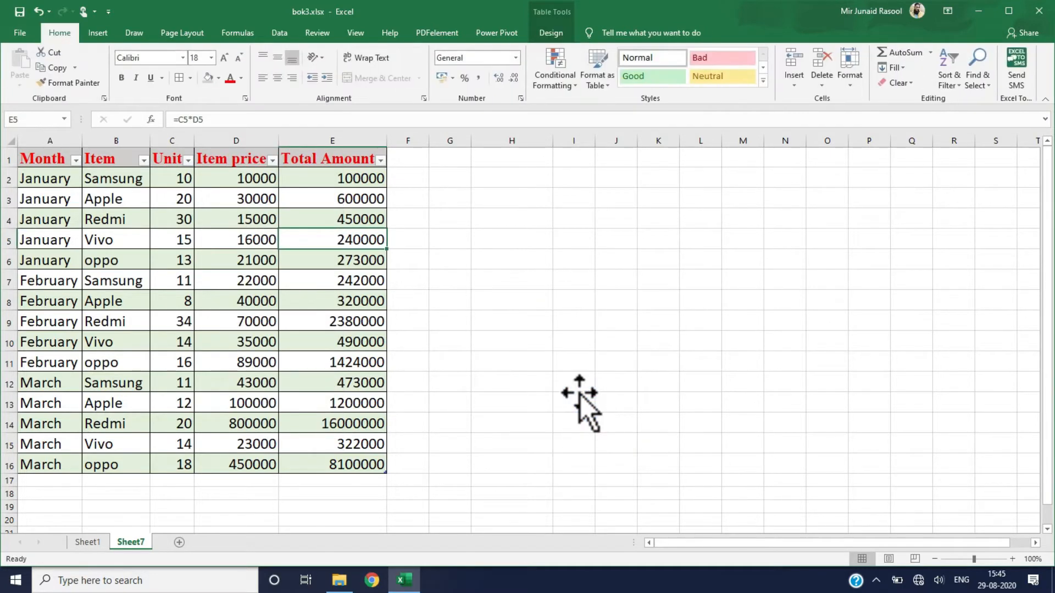
Try to insert an icon on Sheet7
left_click(100, 33)
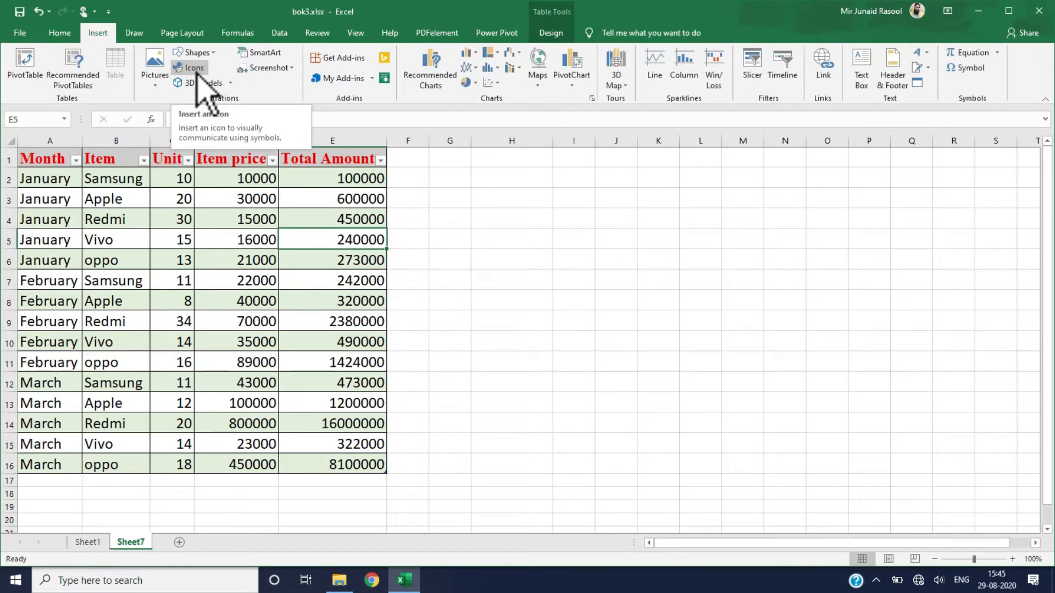
left_click(195, 72)
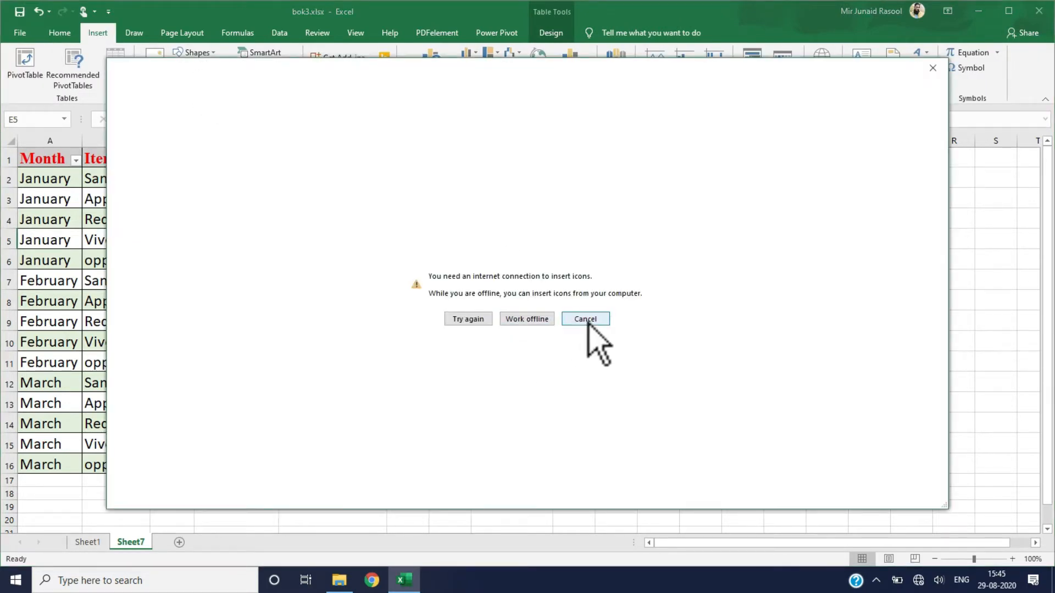
left_click(586, 320)
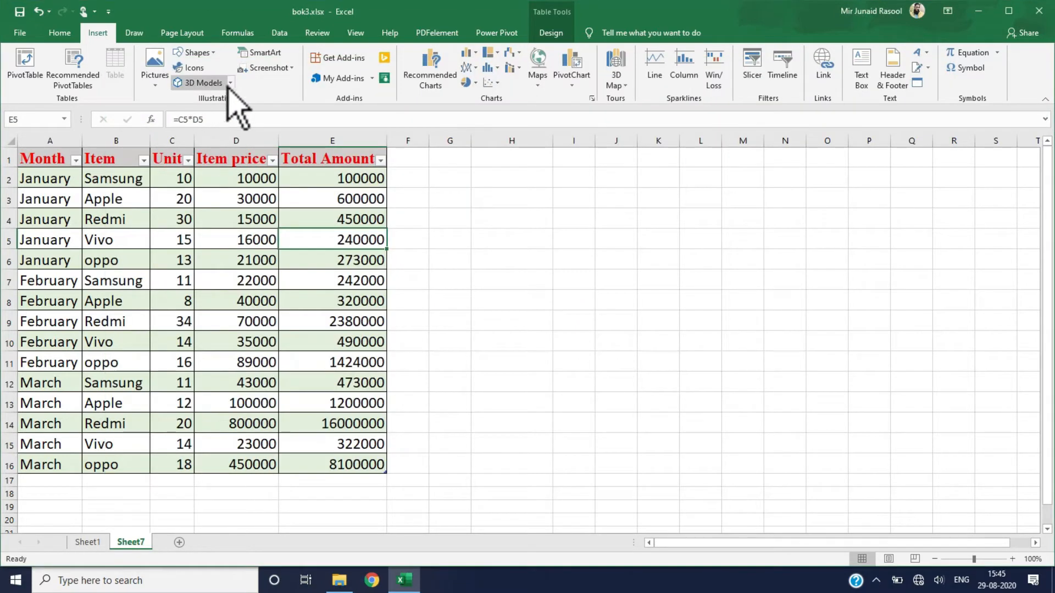
Insert a screenshot of the open Applications folder window on Sheet7, move it over the sales table and delete it again
left_click(278, 67)
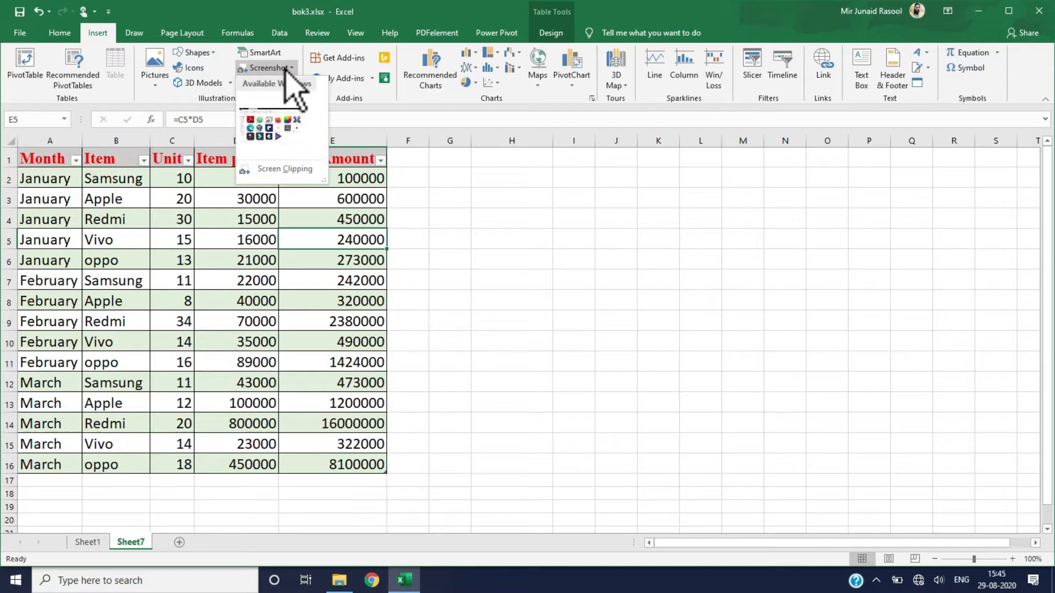
left_click(278, 131)
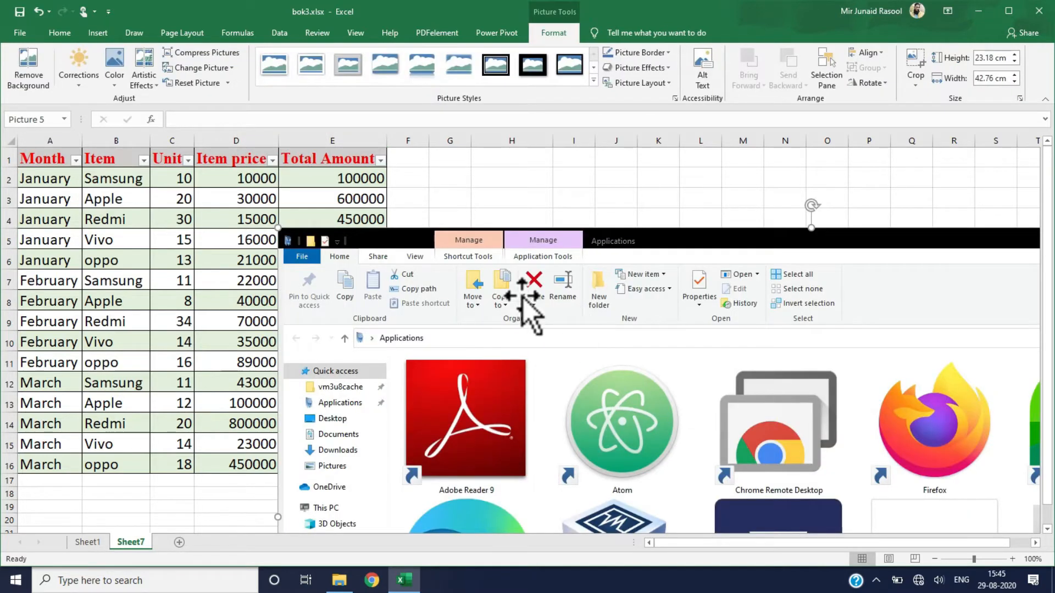
left_click_drag(523, 297, 243, 39)
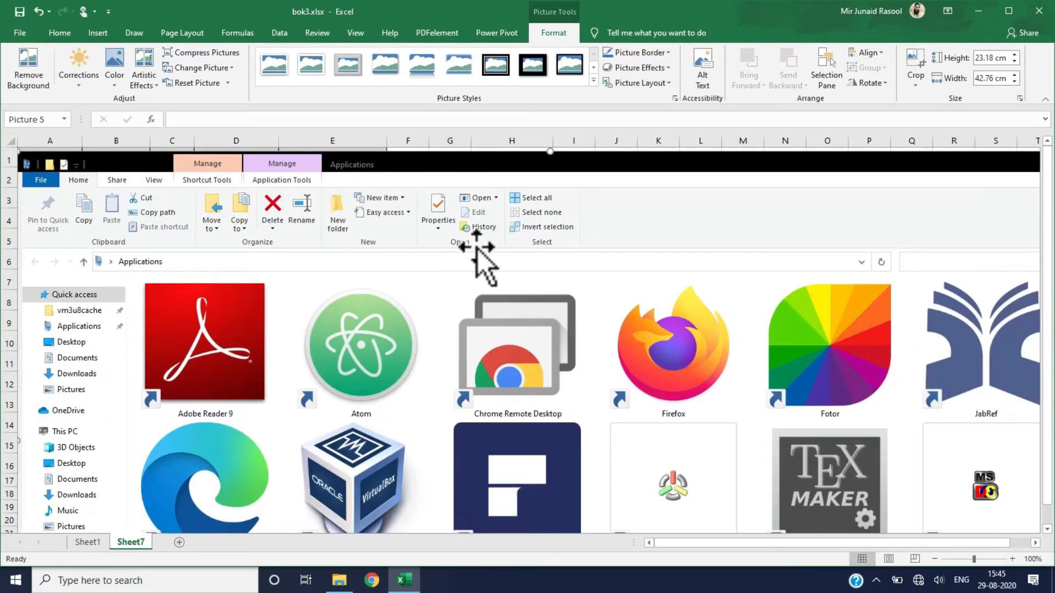
right_click(478, 249)
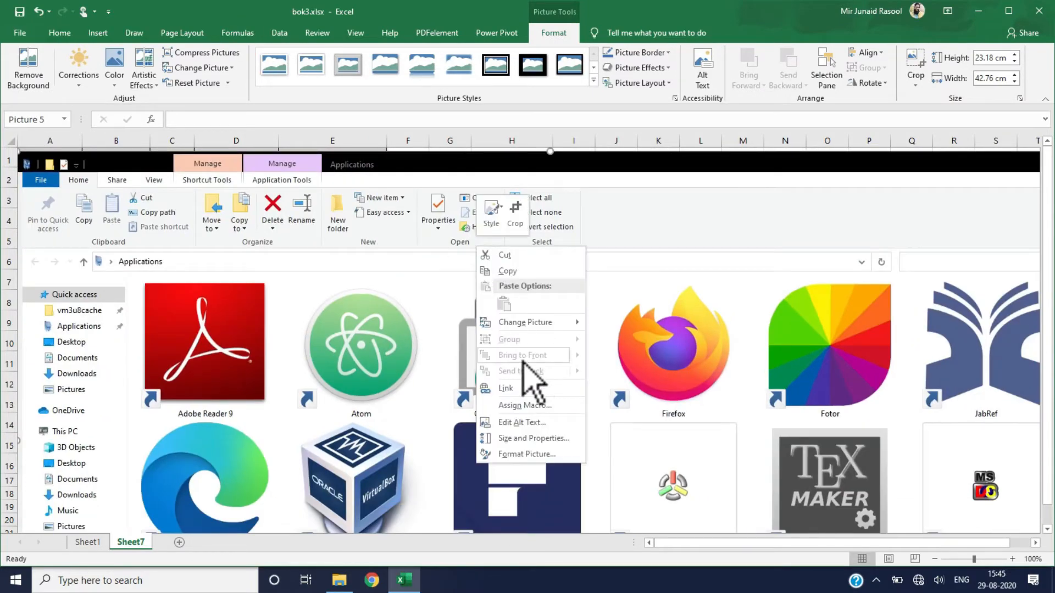
left_click(447, 299)
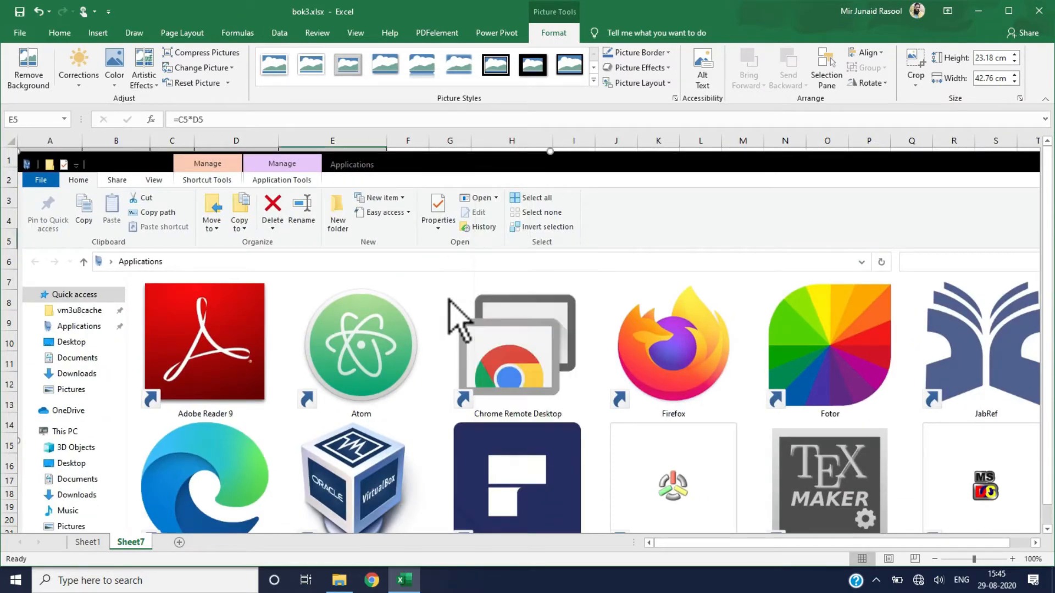
key("Delete")
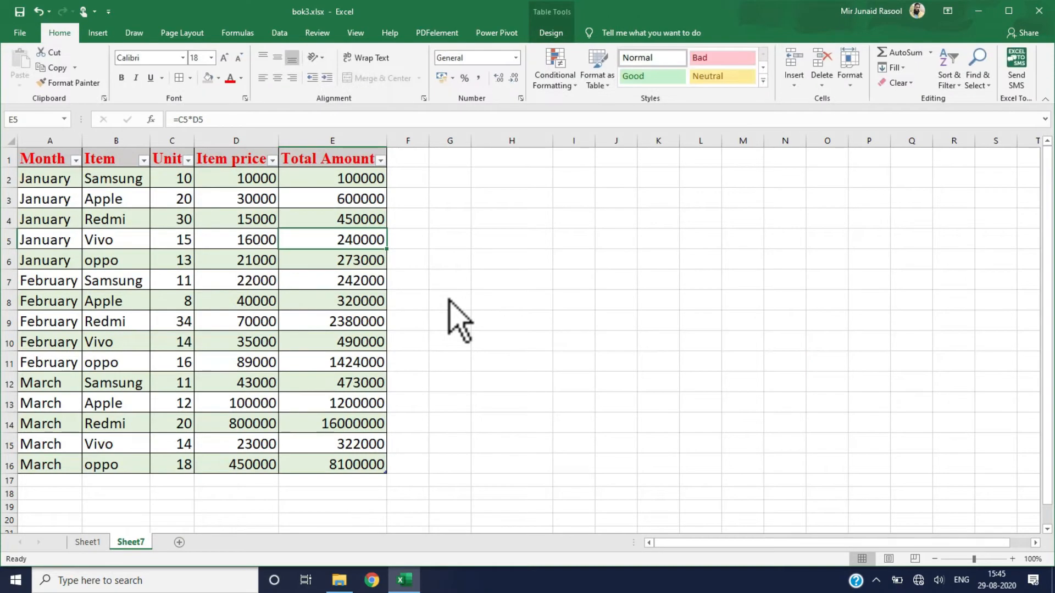
Select the January items, units and prices in B2:D6 and bring up the recommended charts for them
left_click(98, 35)
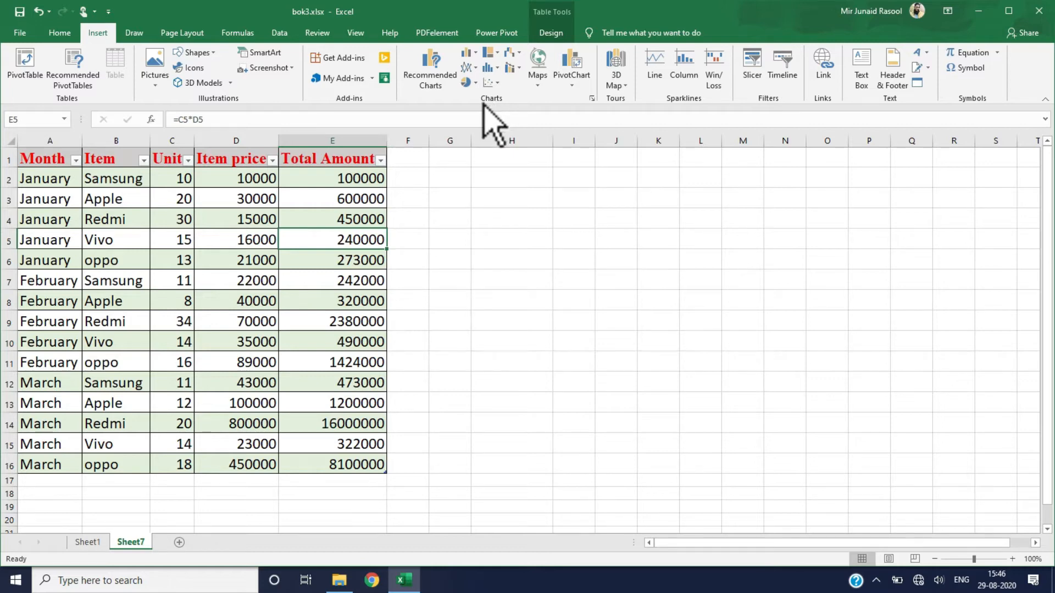
left_click(485, 199)
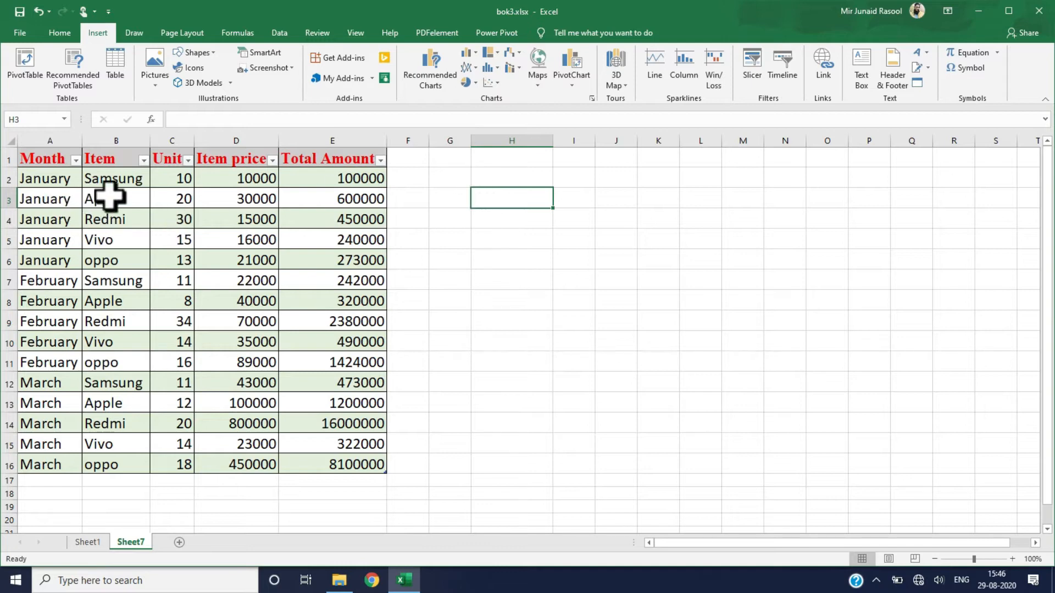
left_click(101, 179)
left_click_drag(101, 179, 265, 283)
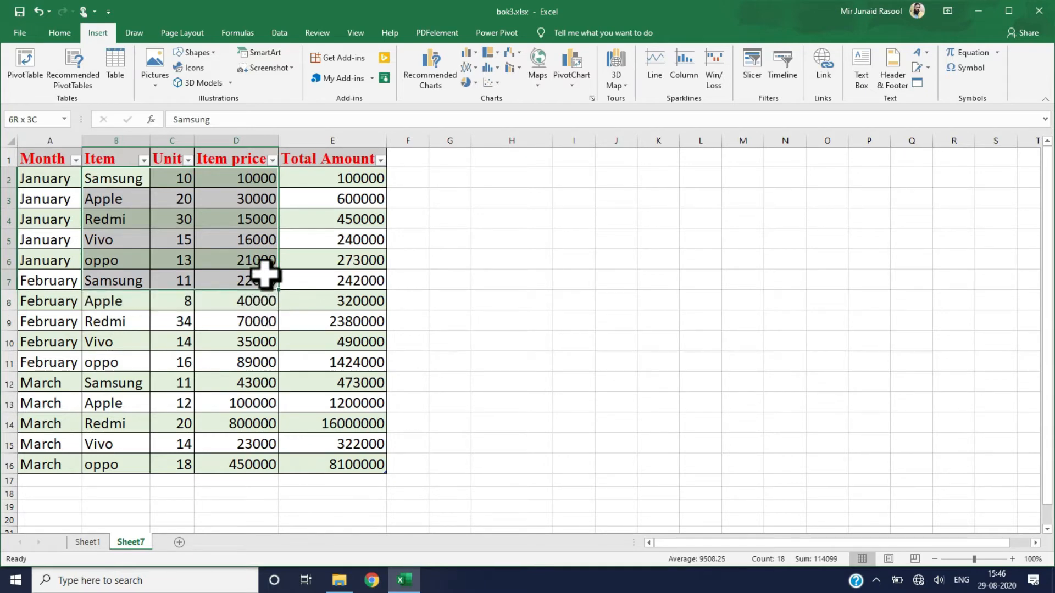
left_click_drag(264, 274, 270, 265)
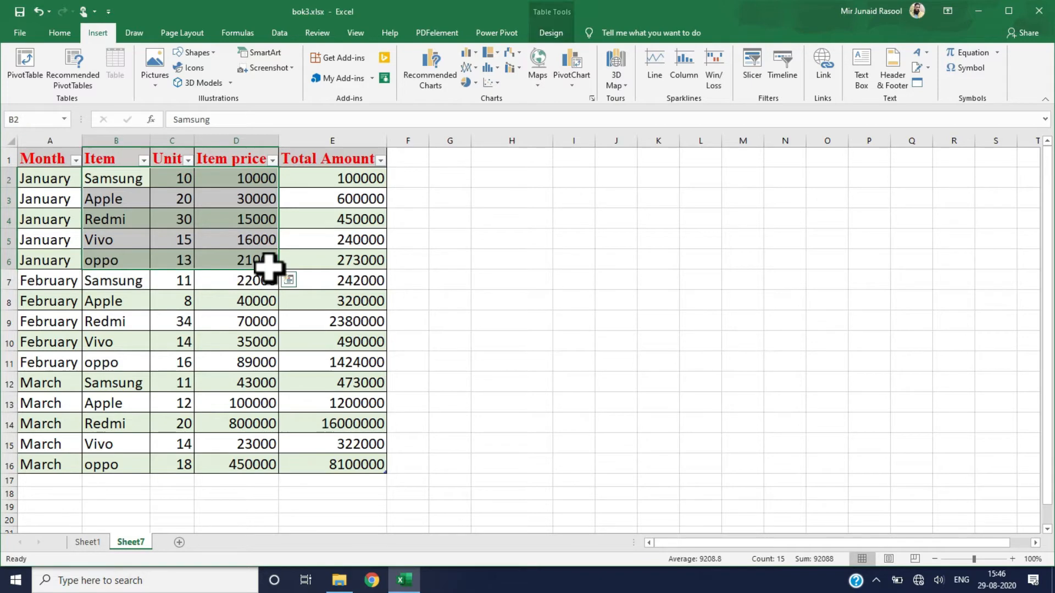
left_click(431, 82)
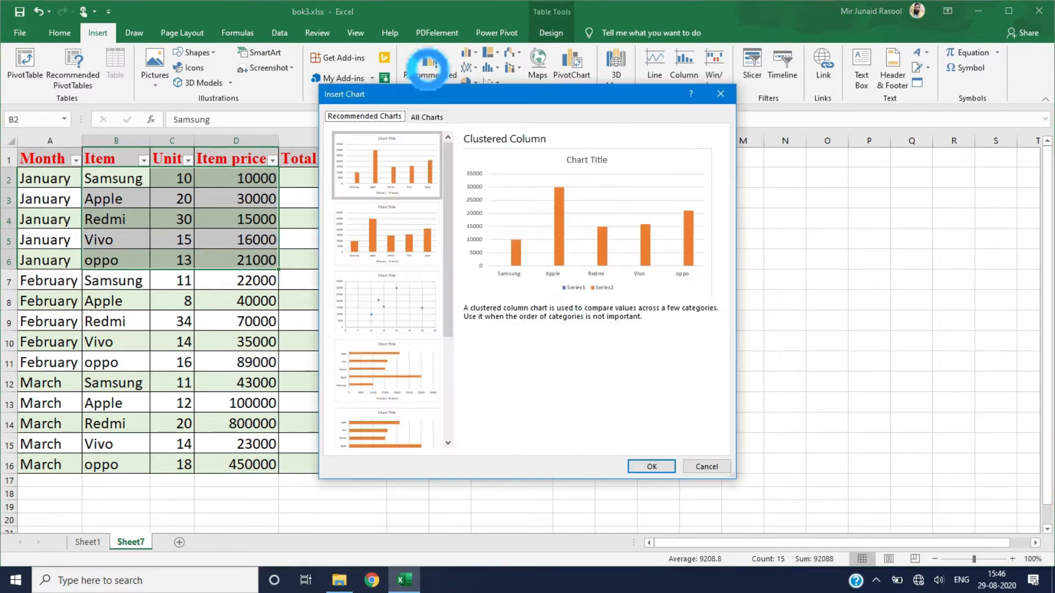
Preview the recommended column, scatter, clustered bar and stacked bar charts for the January data
left_click(423, 258)
left_click(402, 291)
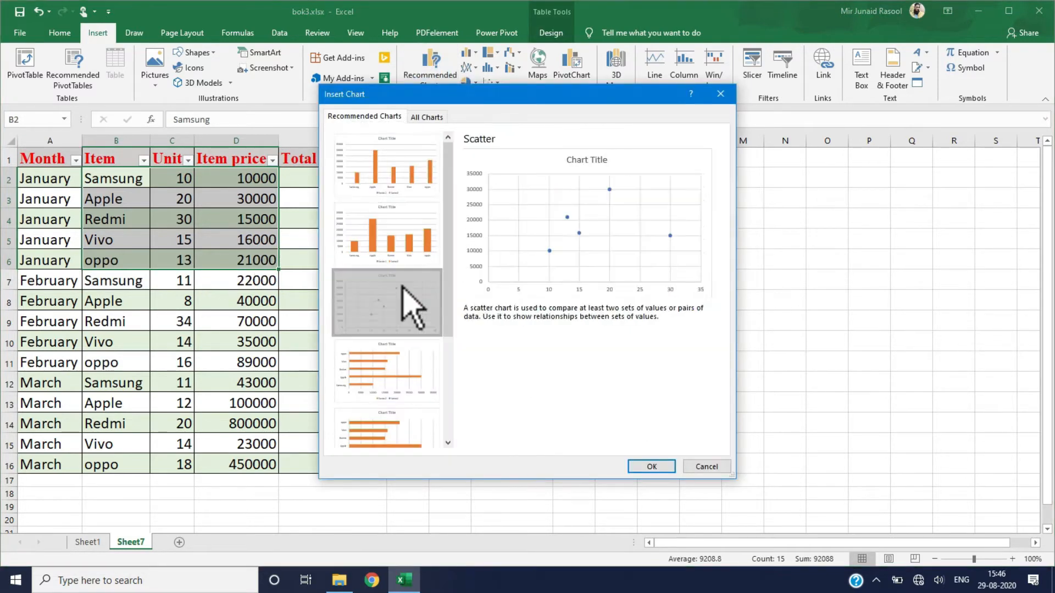
left_click(393, 365)
left_click(396, 428)
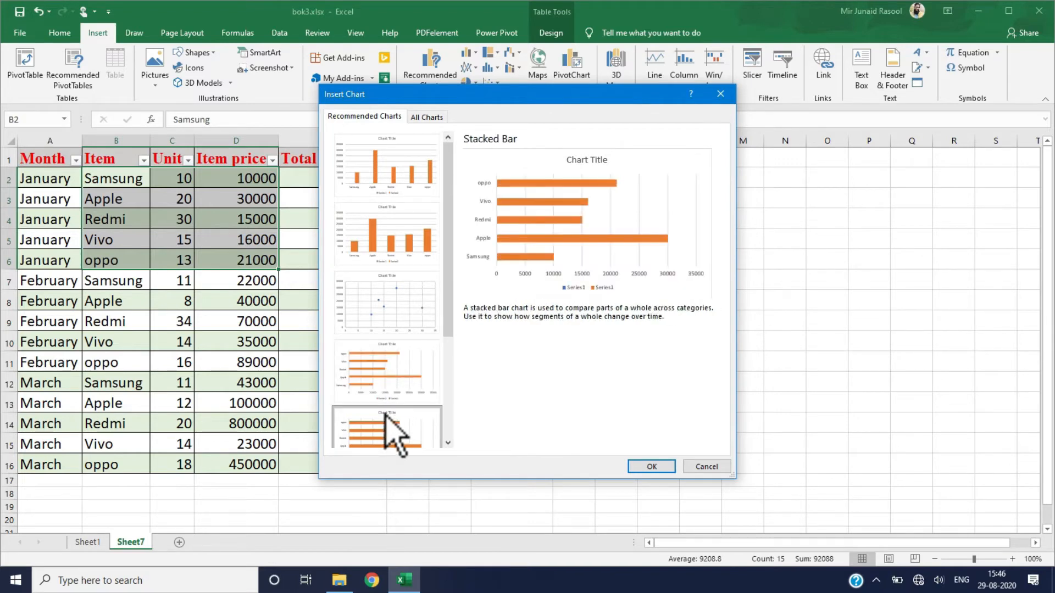
left_click(393, 358)
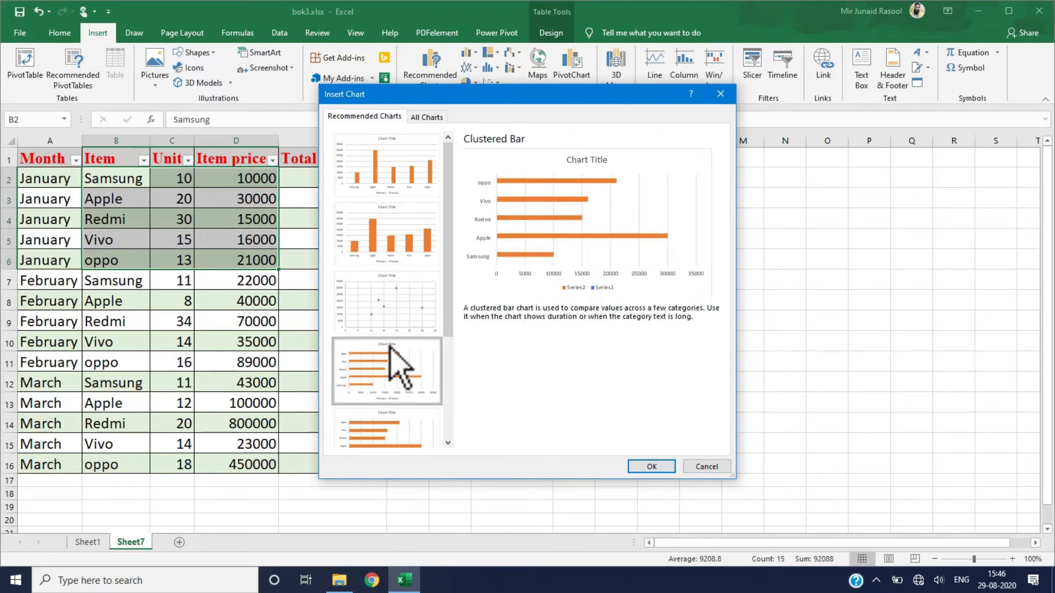
left_click(384, 305)
left_click(378, 247)
left_click(385, 181)
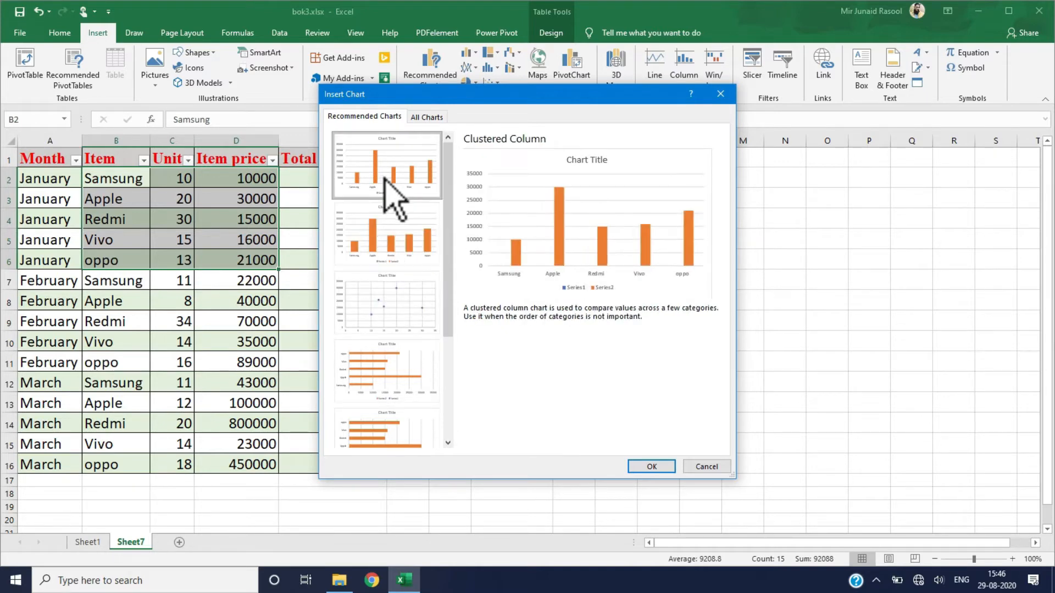
Insert the second recommended column chart for the January data and delete it again
left_click(394, 246)
left_click(648, 467)
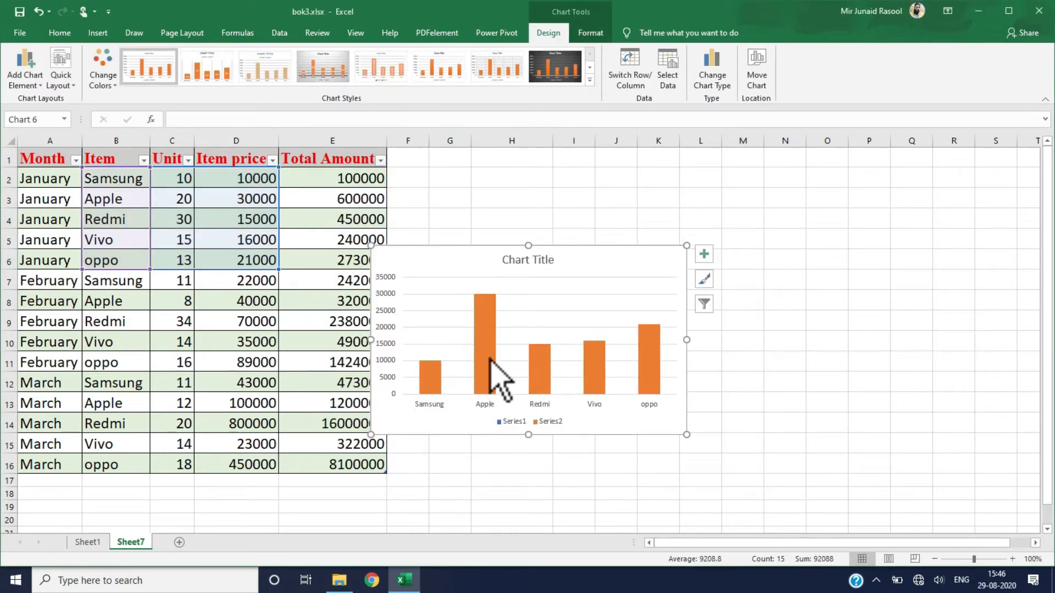
mouse_move(481, 308)
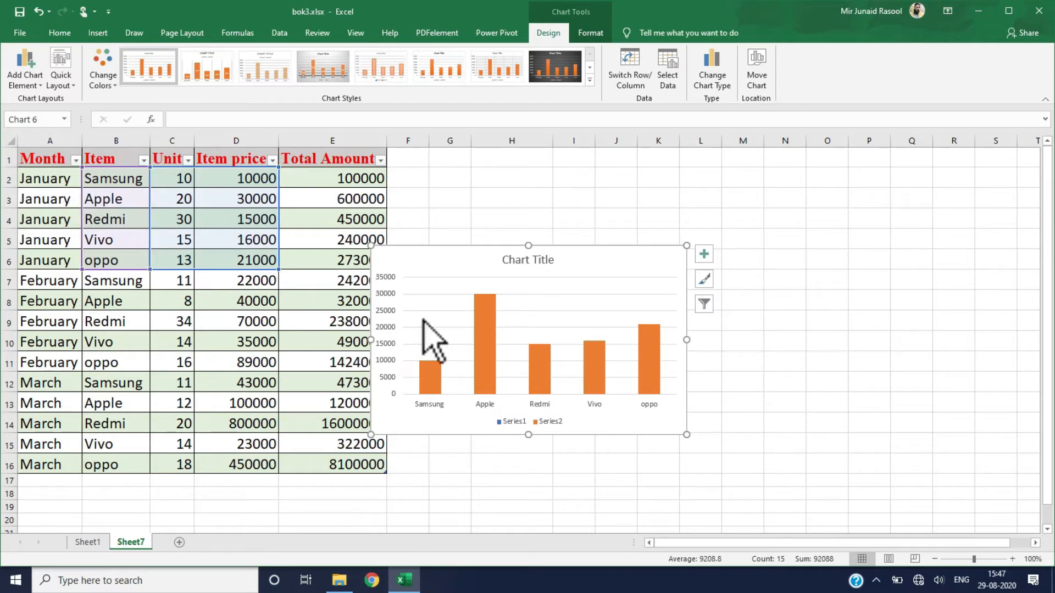
key("Delete")
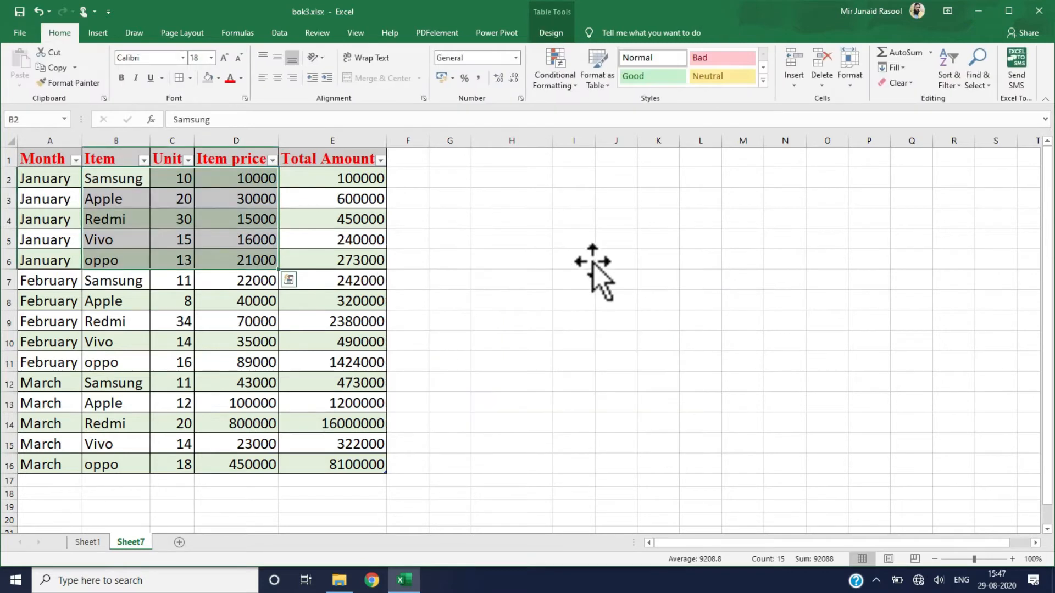
Preview the column chart types on the selected January data and look at the available pie chart types
left_click(98, 33)
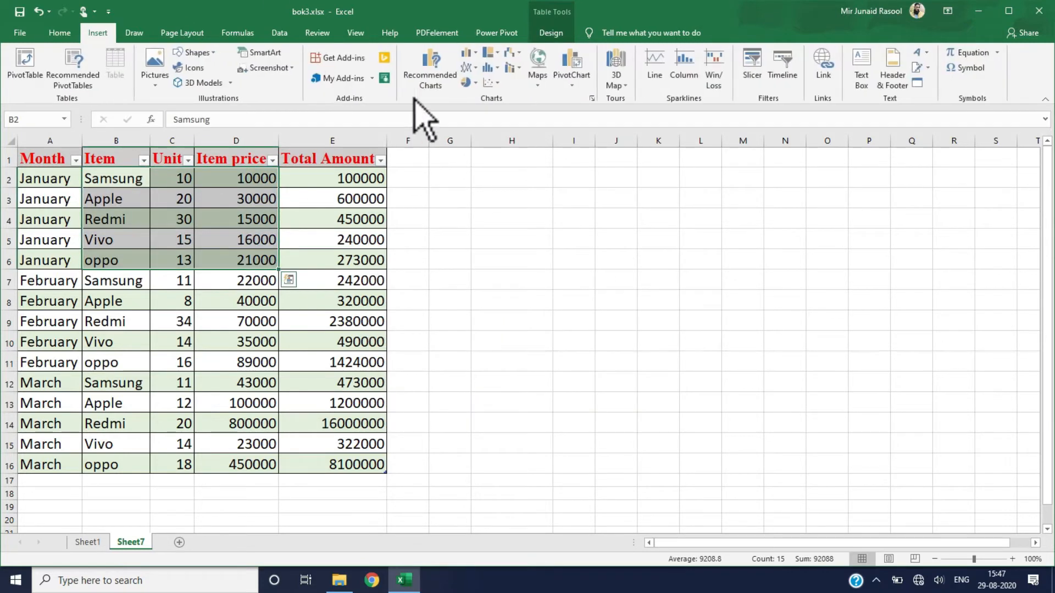
left_click(472, 54)
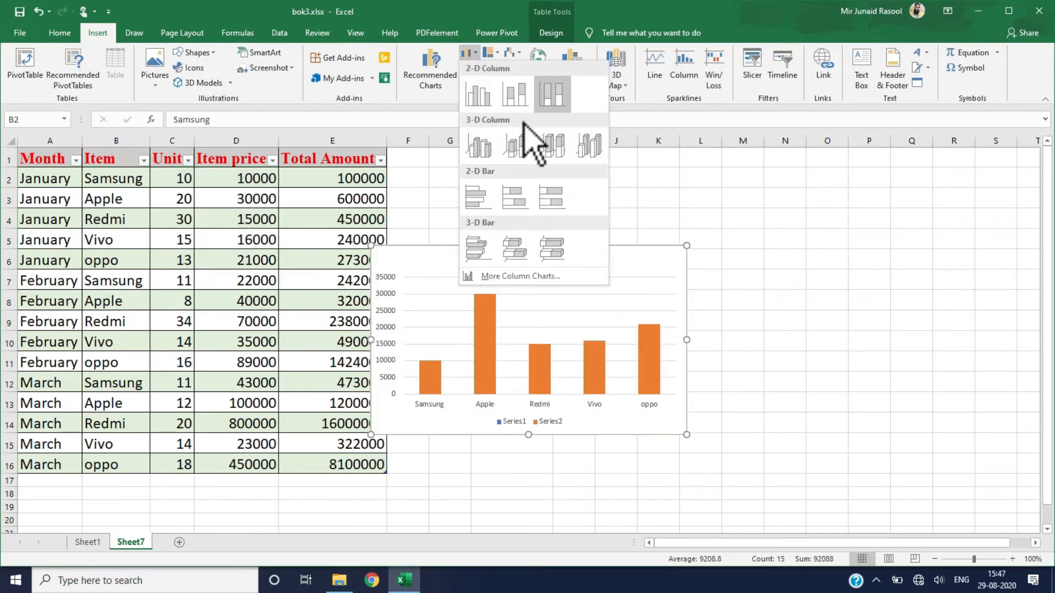
left_click(511, 23)
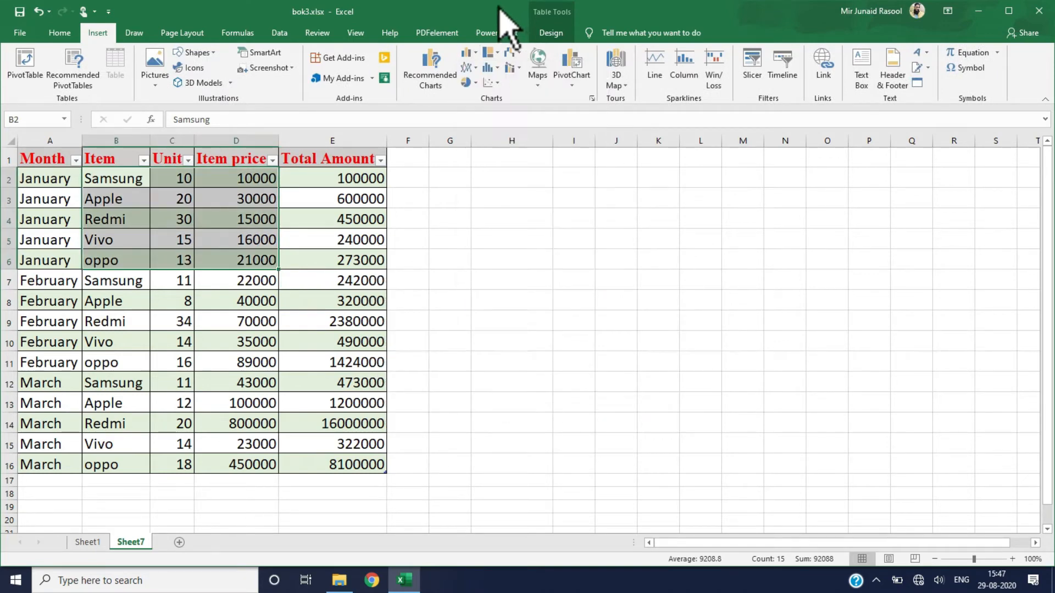
left_click(473, 84)
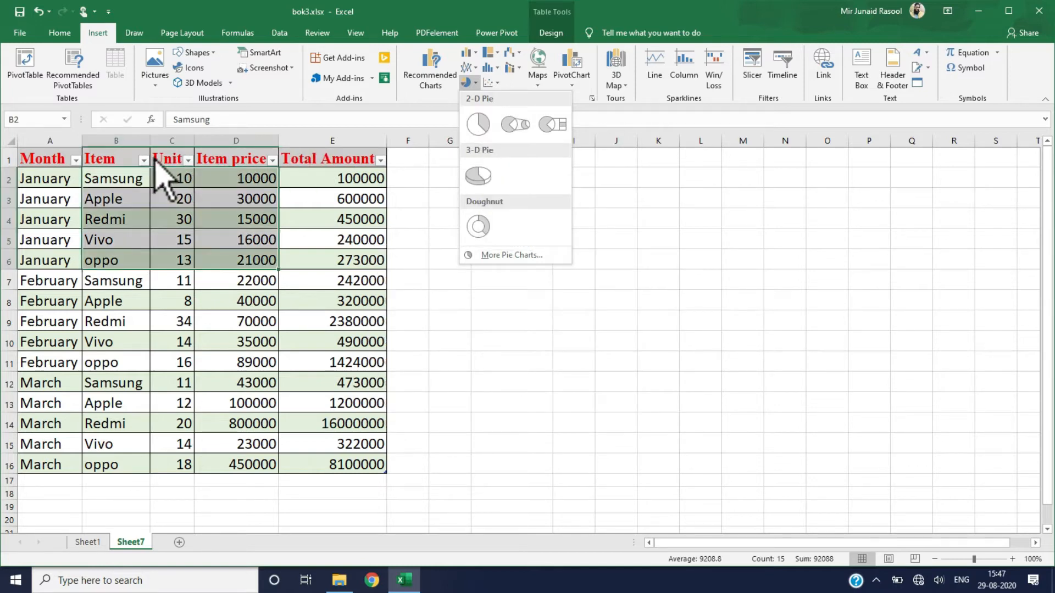
Select the Item and Item price ranges B1:B6 and D1:D6, preview a 2-D clustered column chart and look at the combo chart types
left_click(111, 159)
left_click_drag(110, 159, 114, 268)
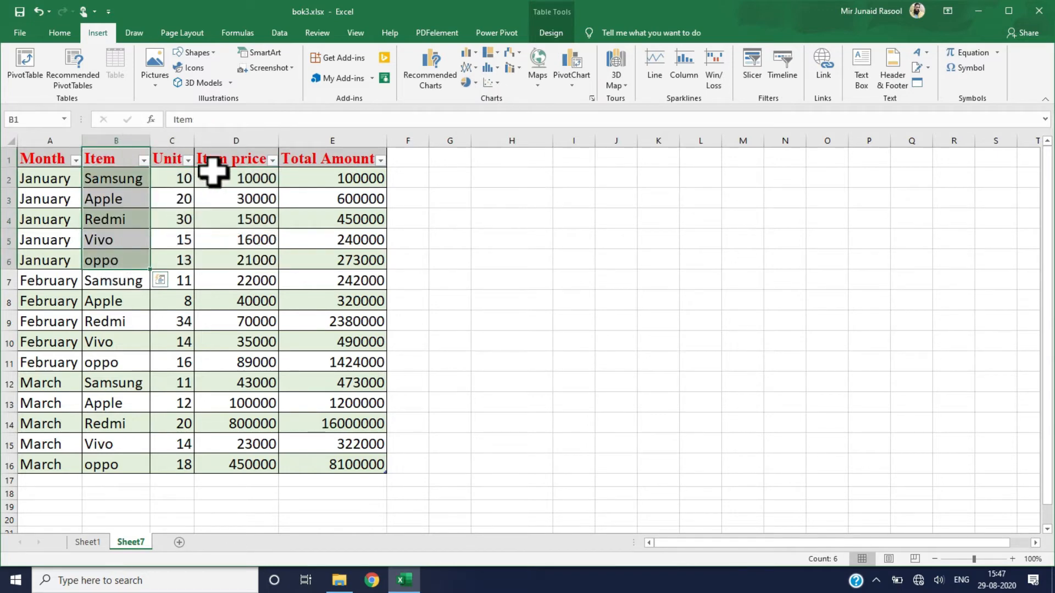
left_click(226, 159, "ctrl")
left_click_drag(227, 171, 231, 258)
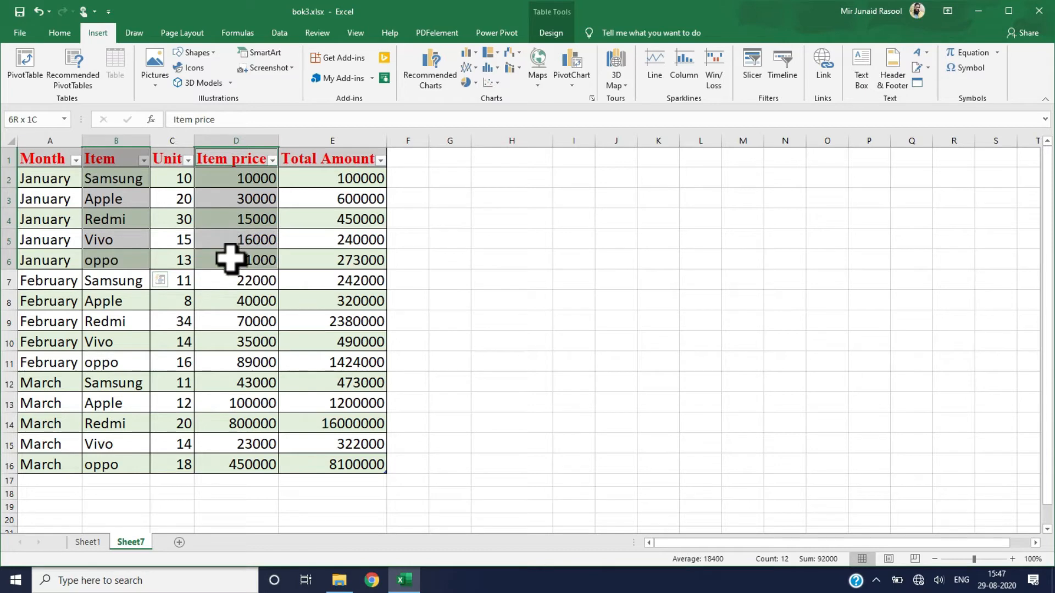
left_click(469, 53)
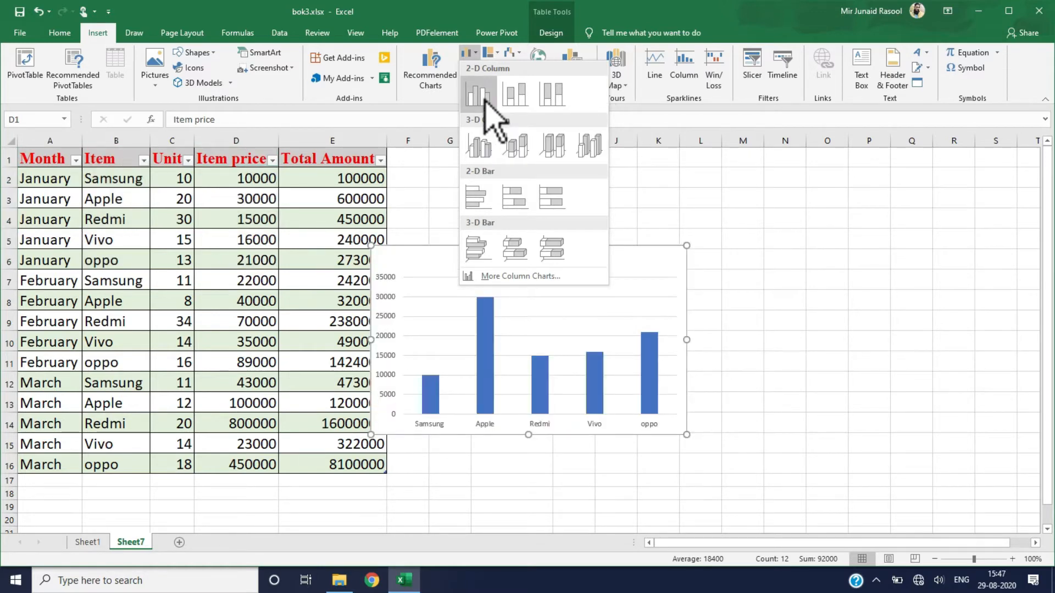
left_click(734, 235)
left_click(511, 69)
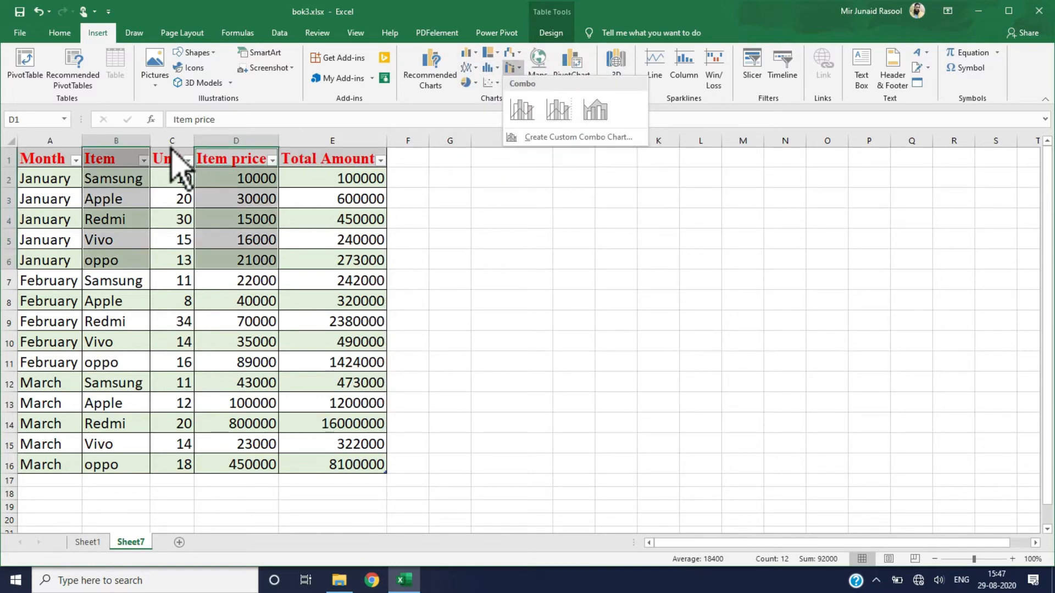
left_click(170, 204)
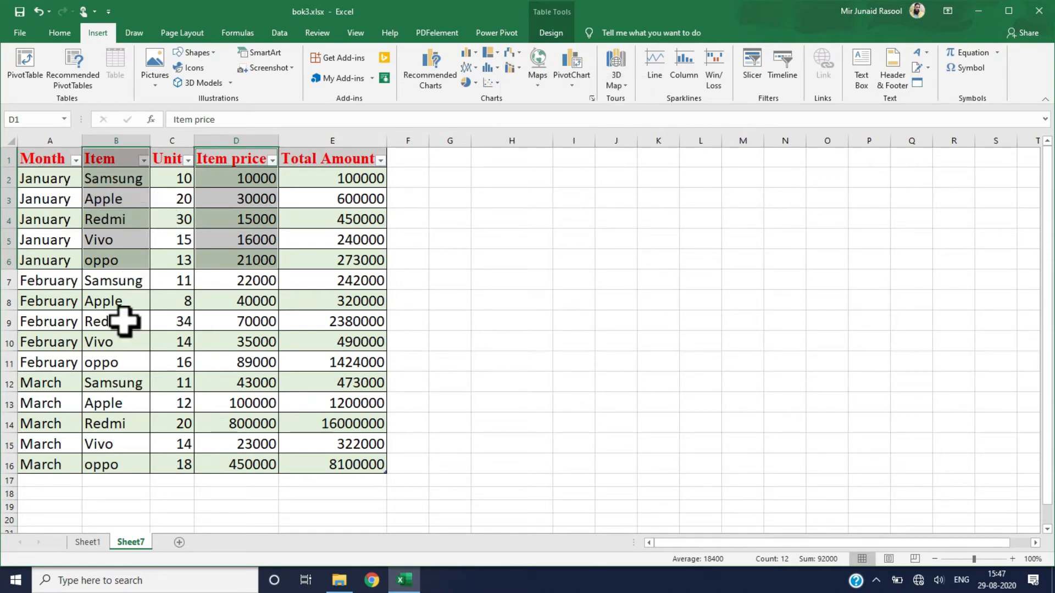
Look at the scatter and bubble chart types with B8:E16 selected, without inserting a chart
left_click_drag(115, 300, 337, 467)
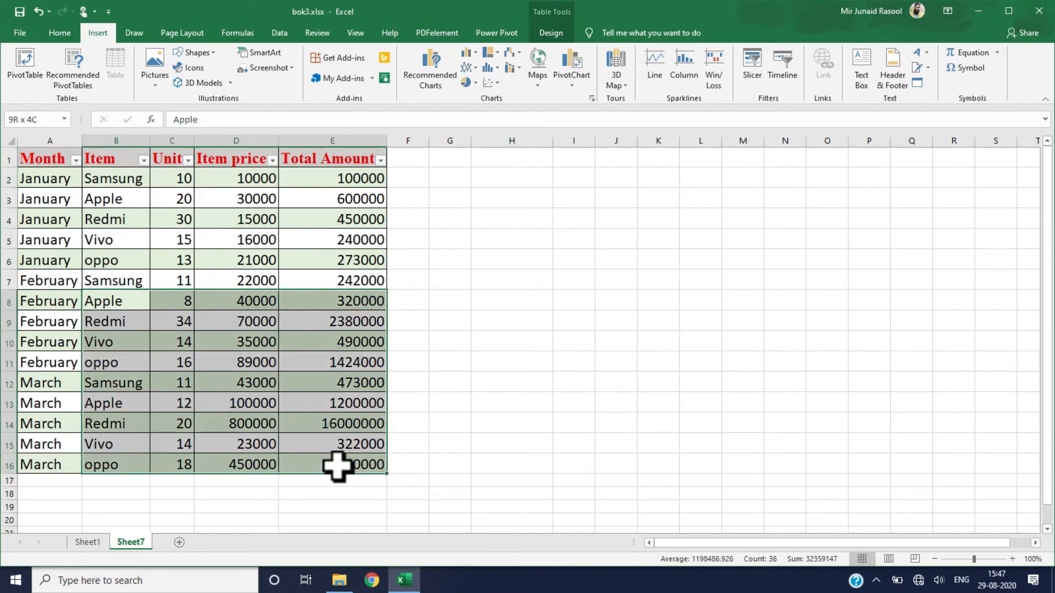
left_click(498, 83)
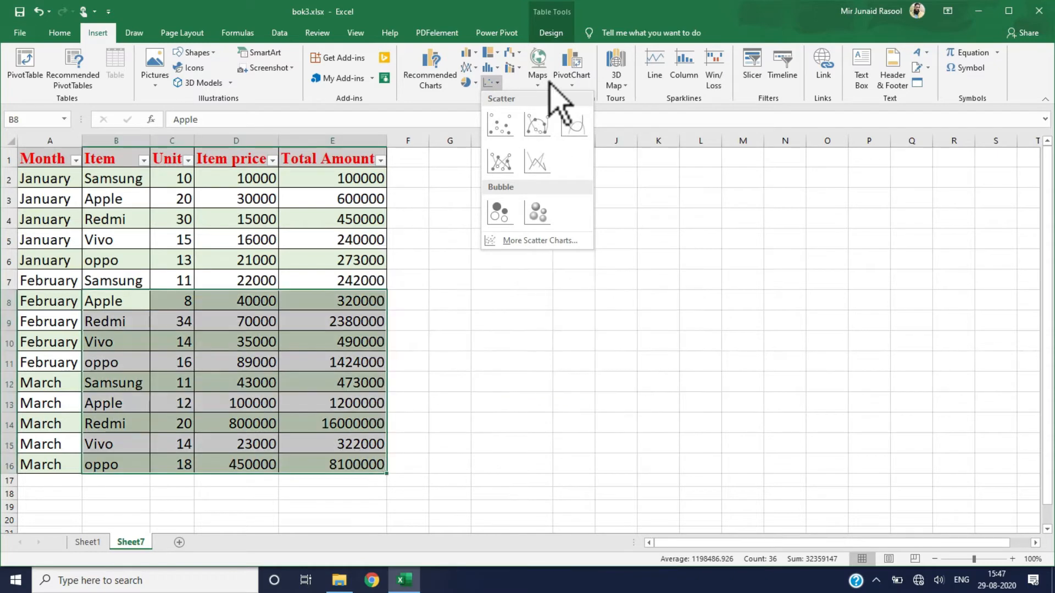
left_click(446, 105)
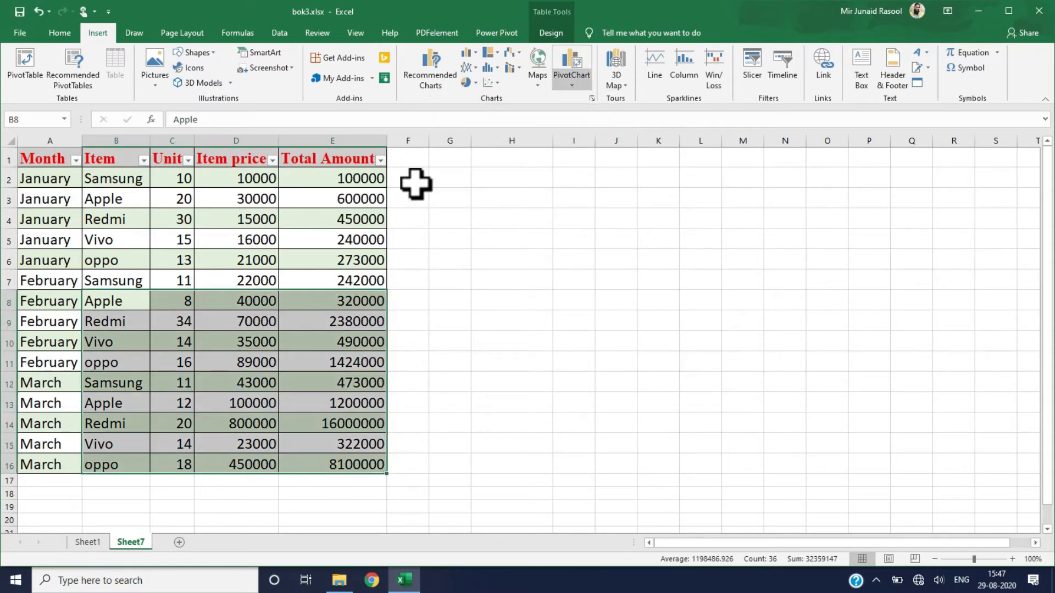
left_click(446, 280)
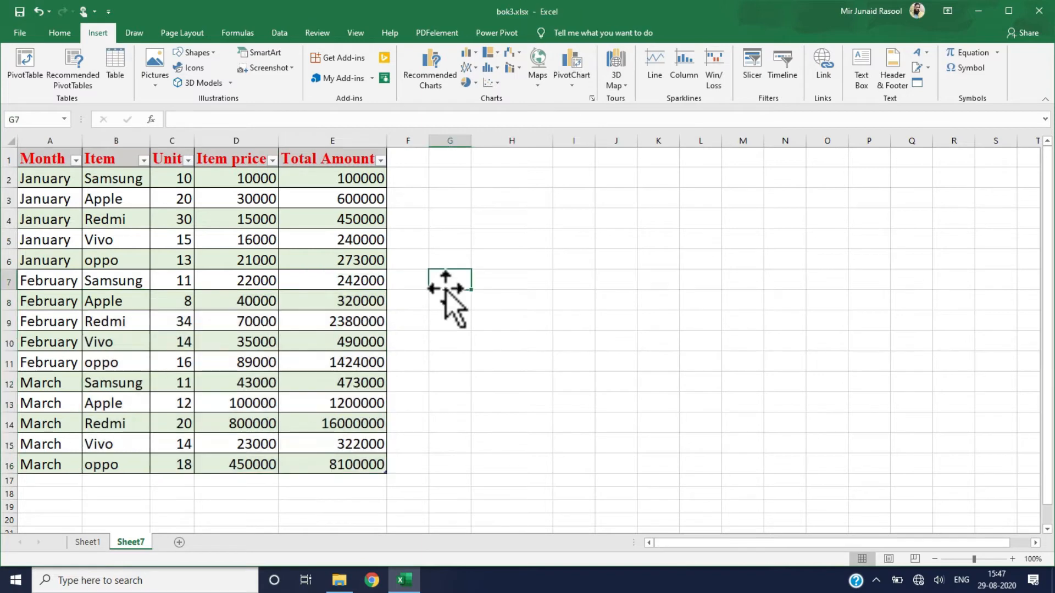
Create a PivotTable on a new worksheet from the whole sales table in A1:E16
left_click(563, 87)
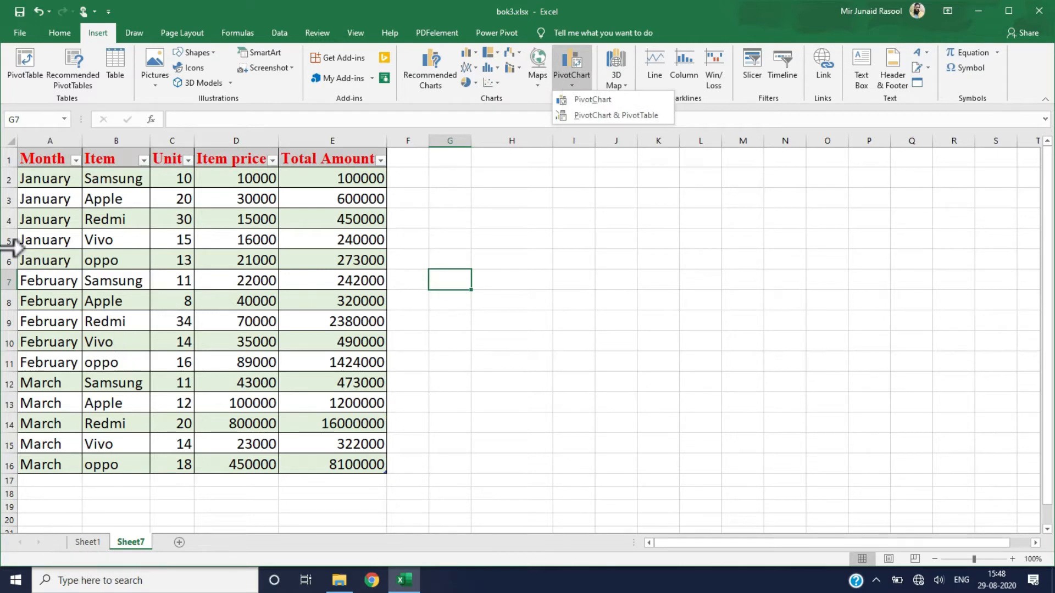
left_click(45, 160)
left_click_drag(30, 159, 370, 469)
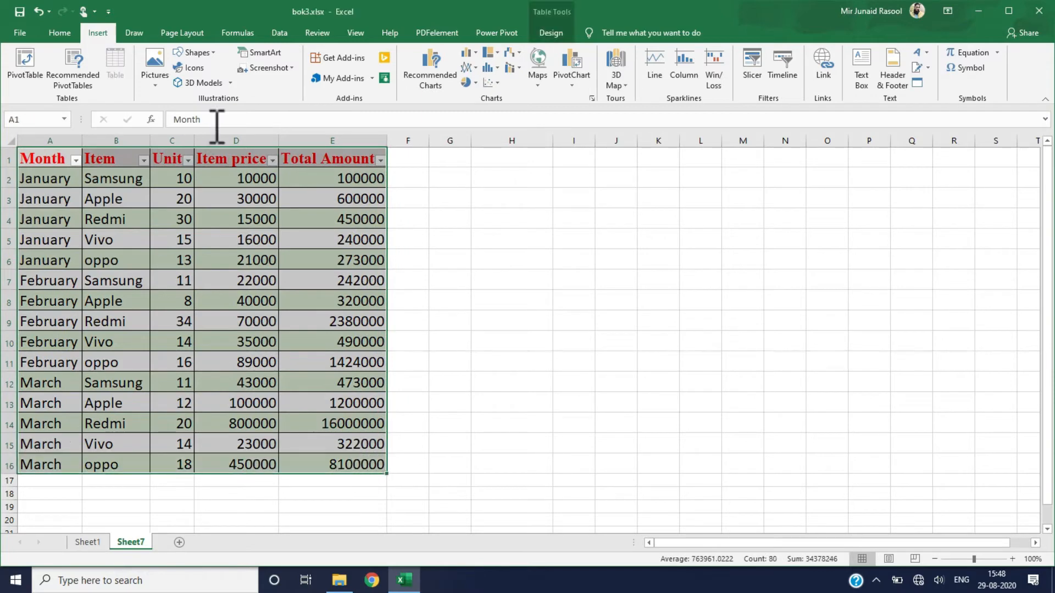
left_click(25, 67)
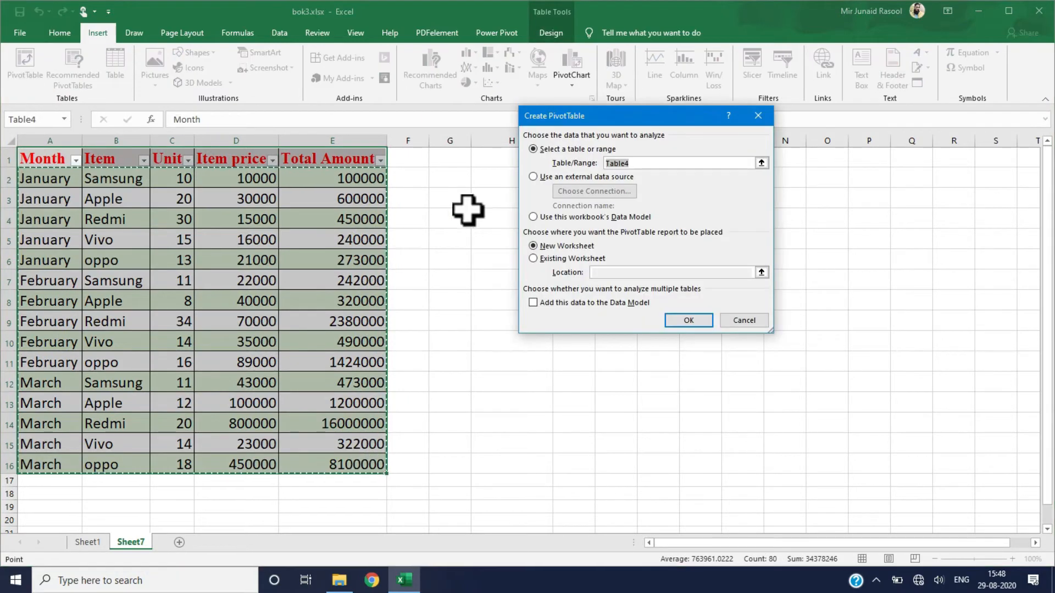
left_click(673, 322)
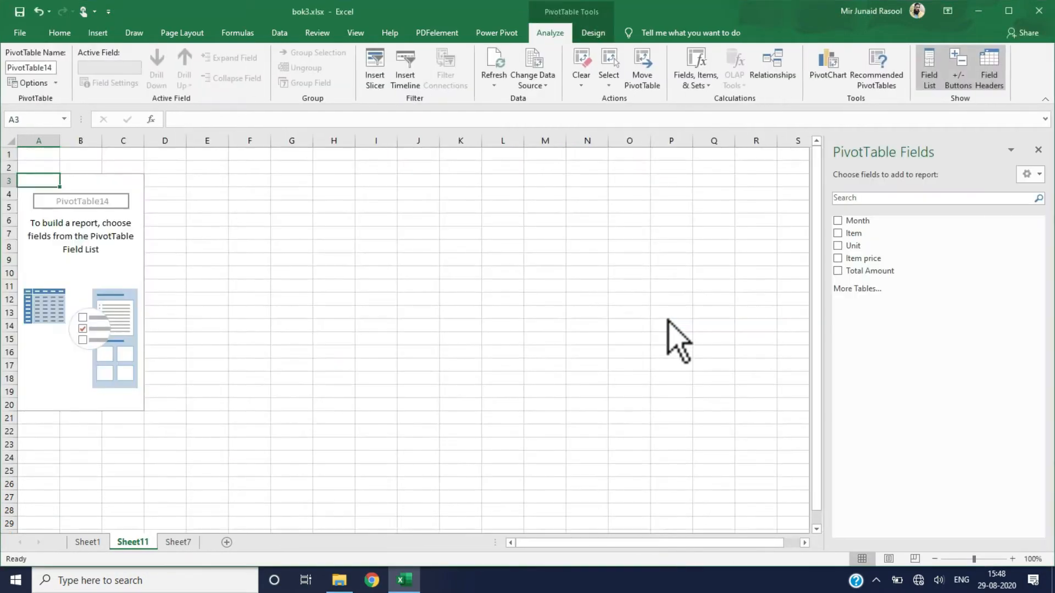
Add the Month, Item, Unit, Item price and Total Amount fields to the new PivotTable
left_click(99, 34)
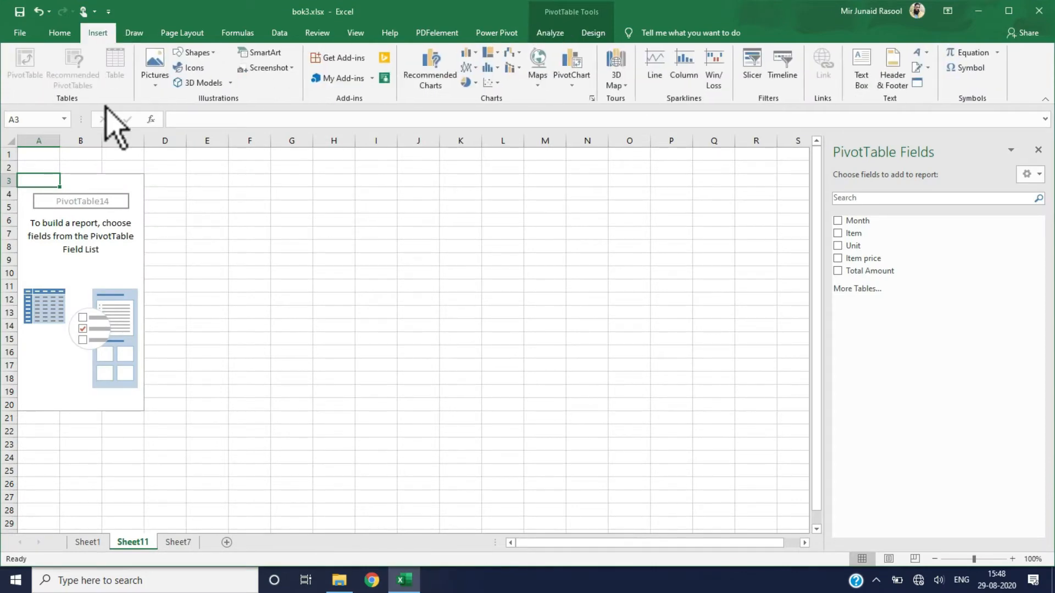
left_click(837, 221)
left_click(837, 233)
left_click(838, 246)
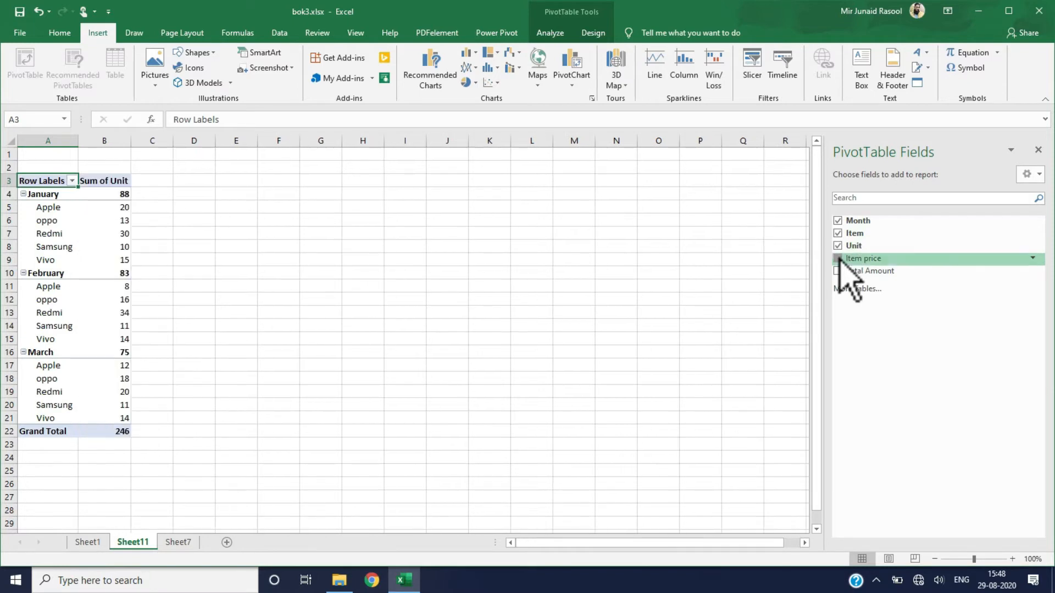
left_click(837, 258)
left_click(837, 271)
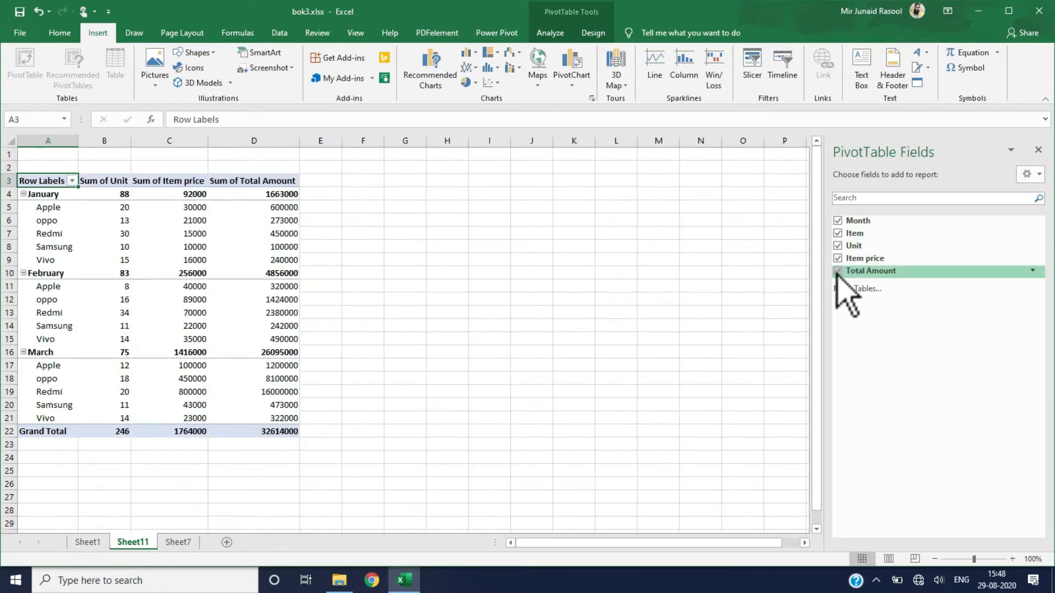
Insert a pie PivotChart from the PivotTable after previewing the line and bar types, and delete the chart again
left_click(575, 79)
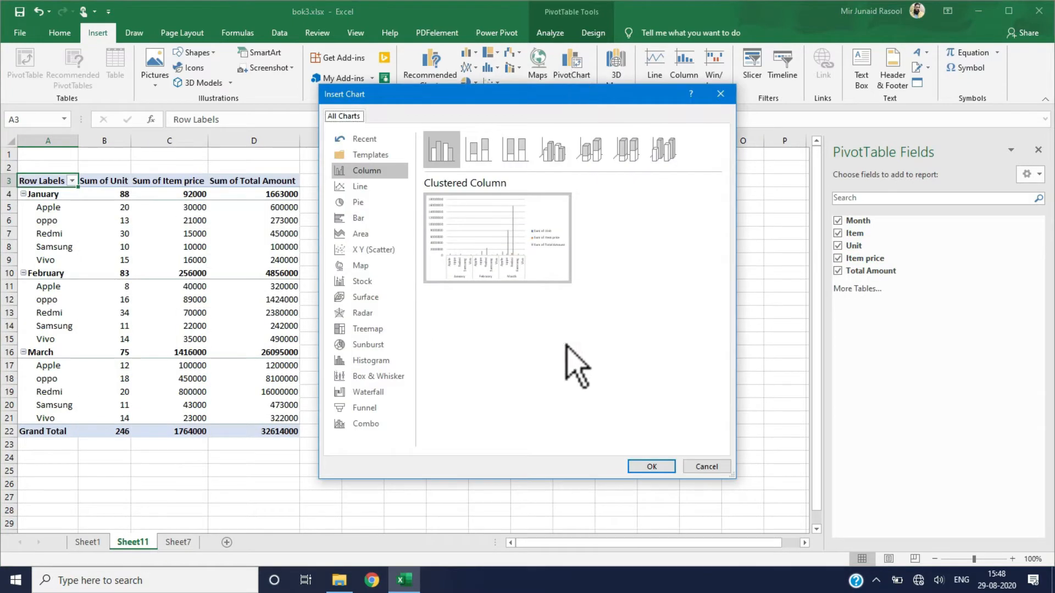
left_click(369, 186)
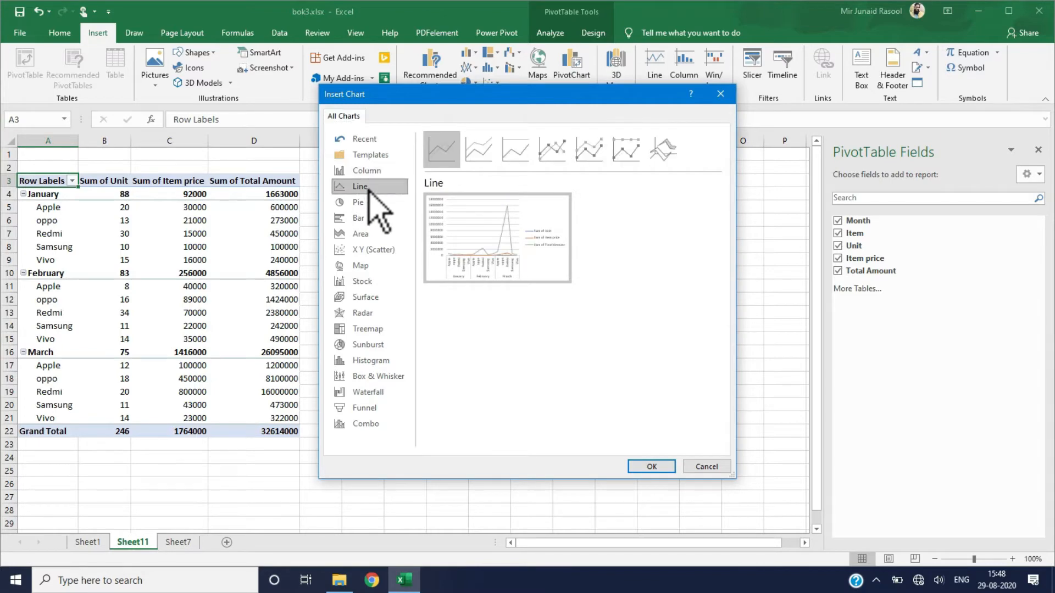
left_click(367, 202)
left_click(368, 218)
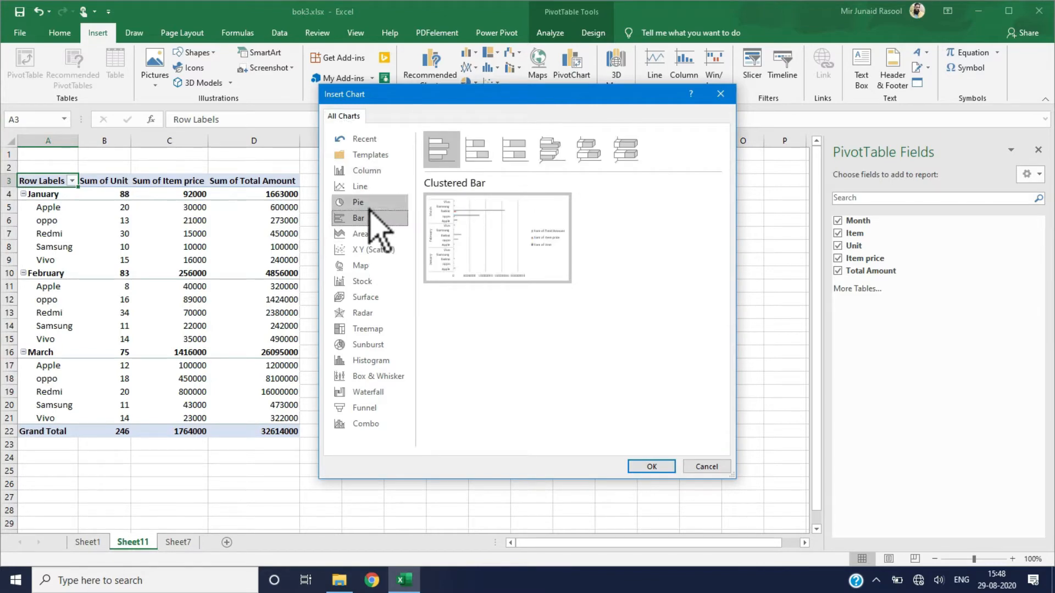
left_click(367, 202)
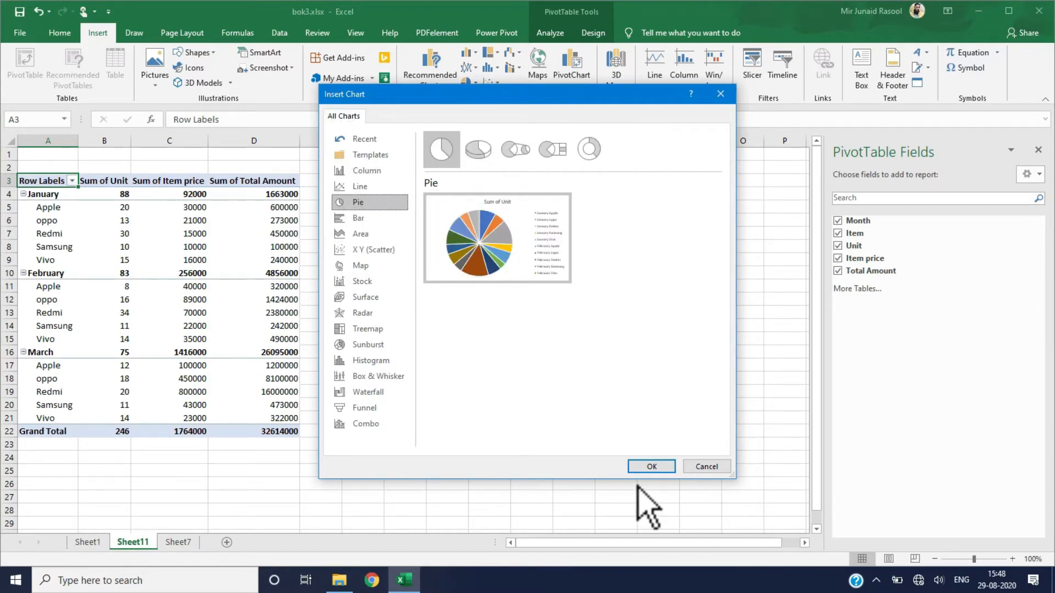
left_click(648, 466)
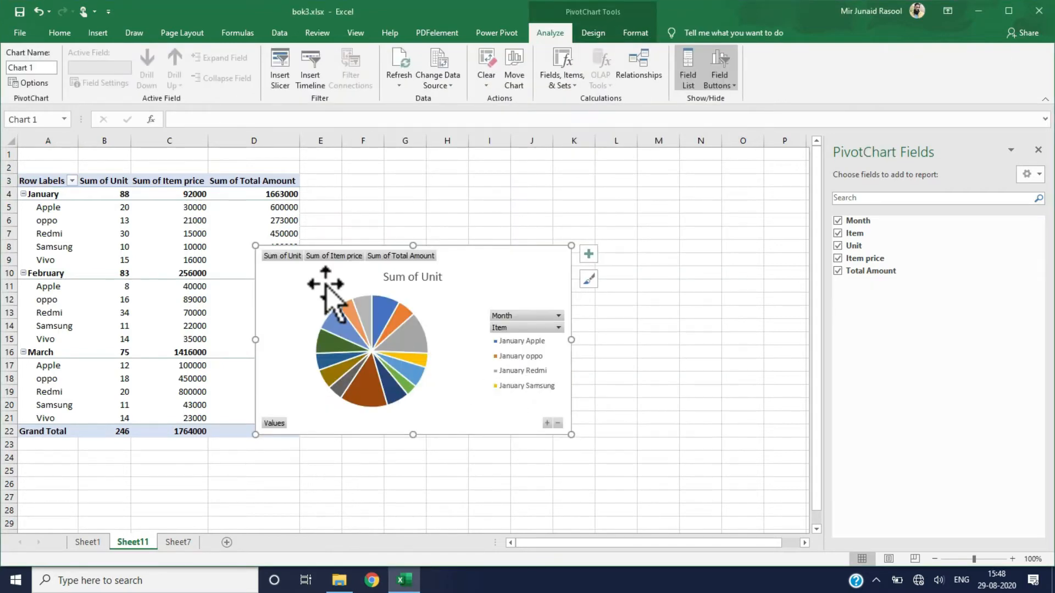
left_click_drag(447, 318, 454, 305)
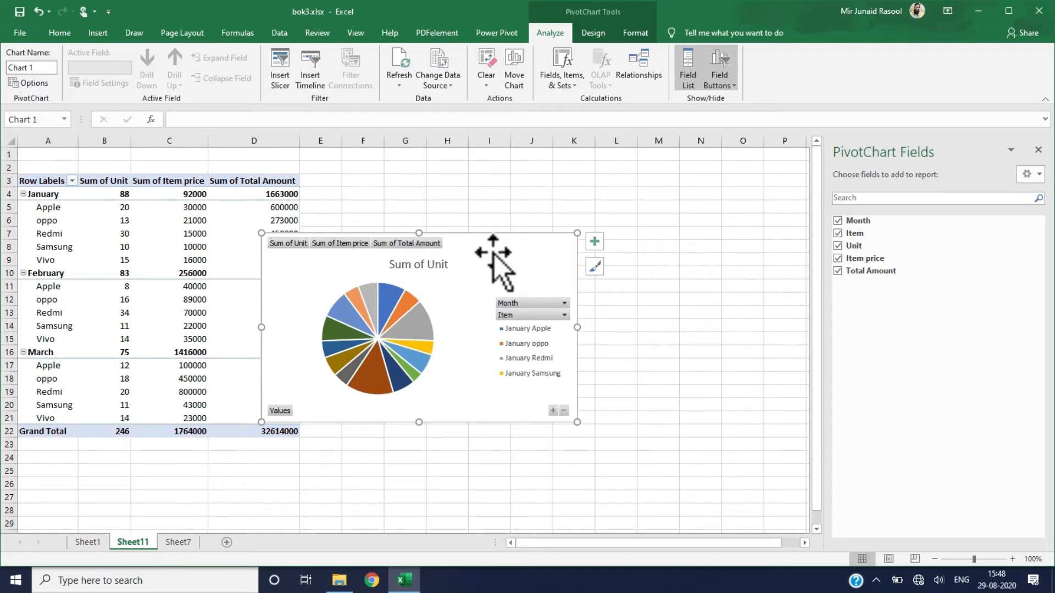
key("Delete")
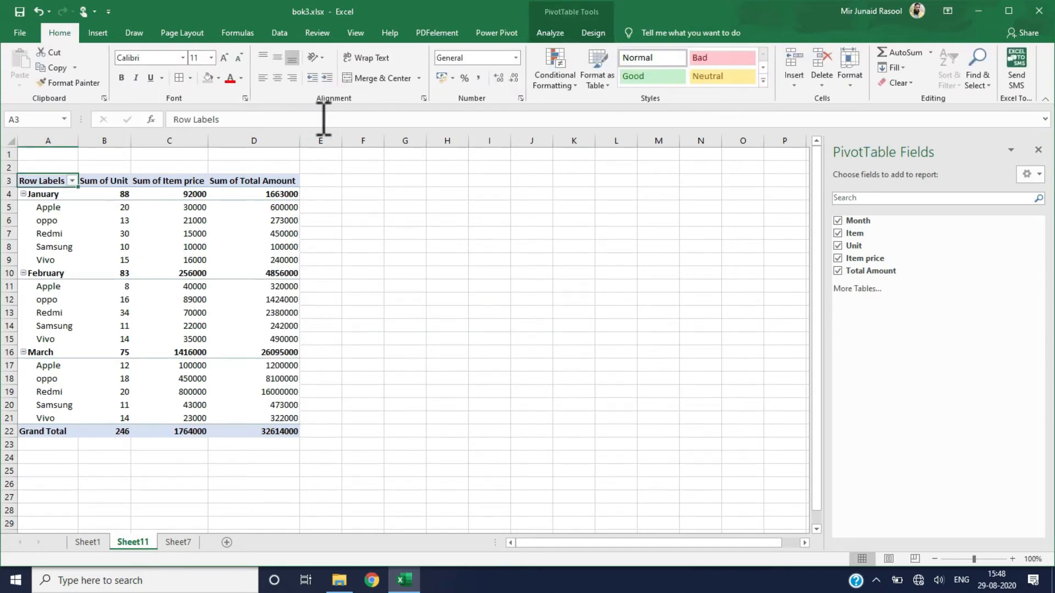
Close the PivotTable field list and go to Sheet1 with the disease data
left_click(1037, 150)
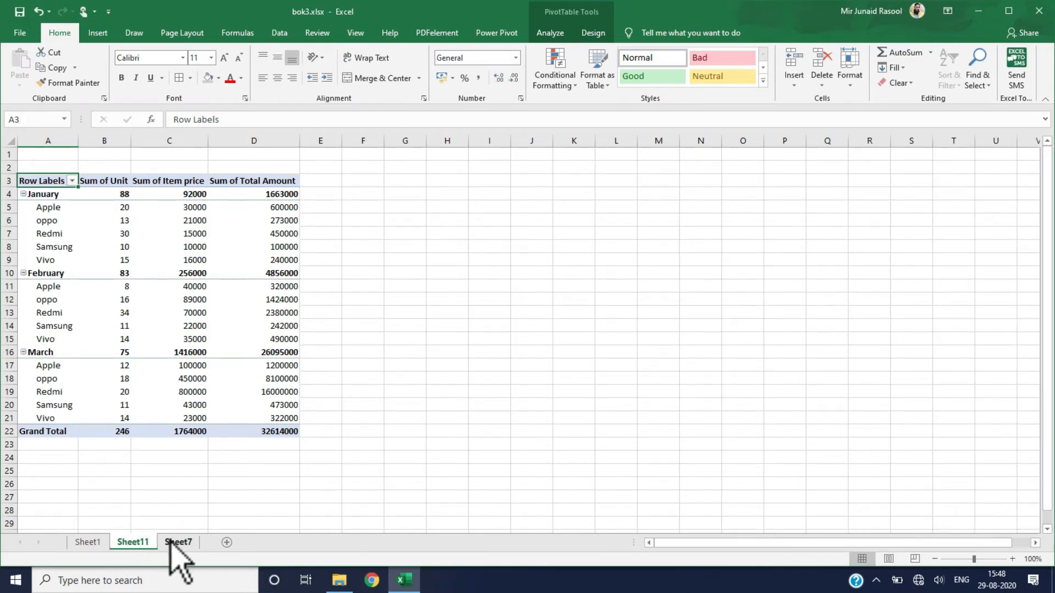
left_click(176, 543)
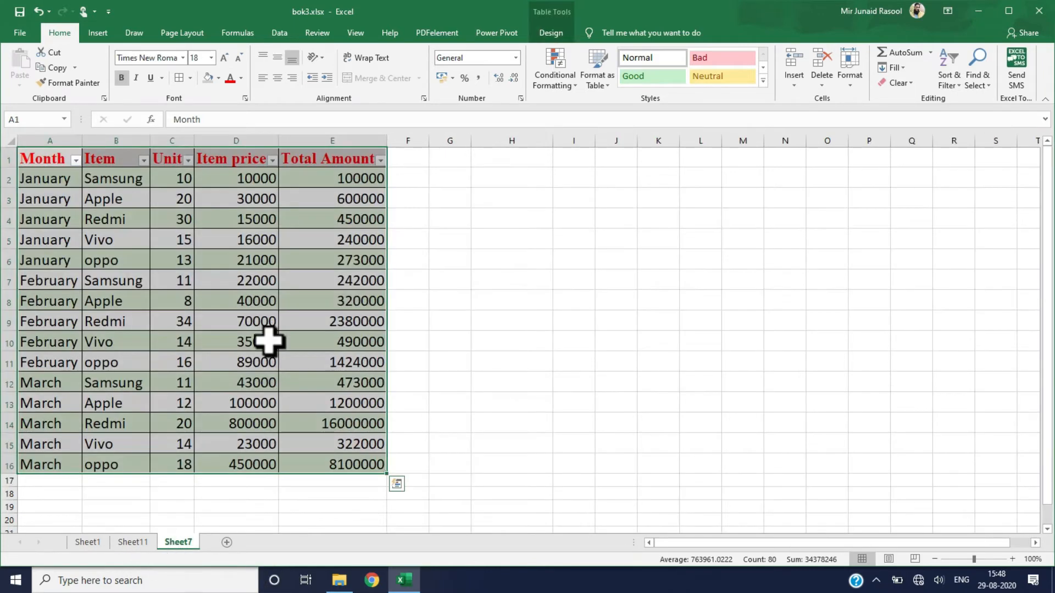
left_click(97, 33)
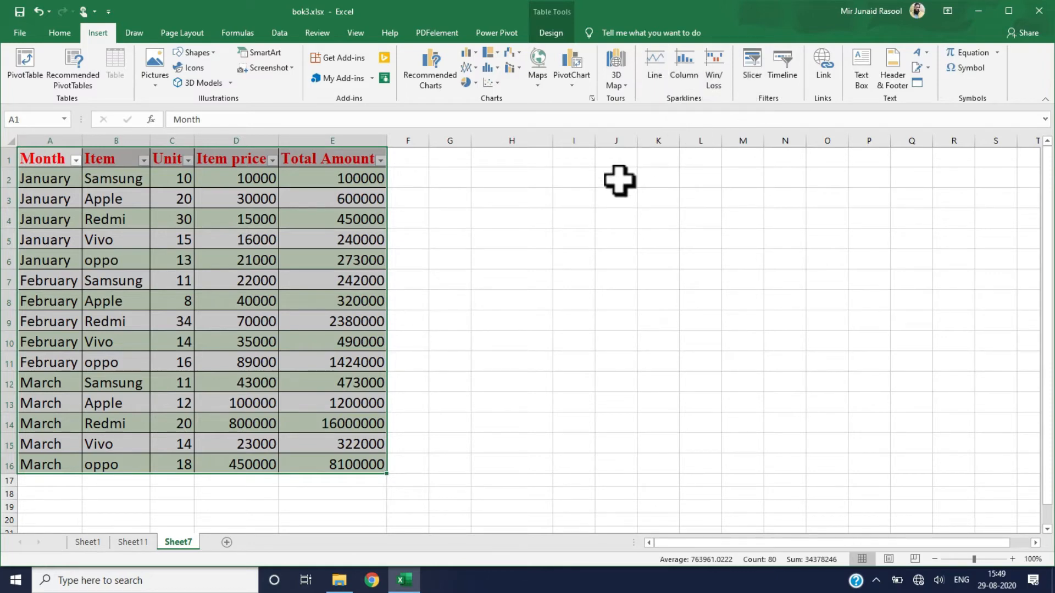
left_click(136, 543)
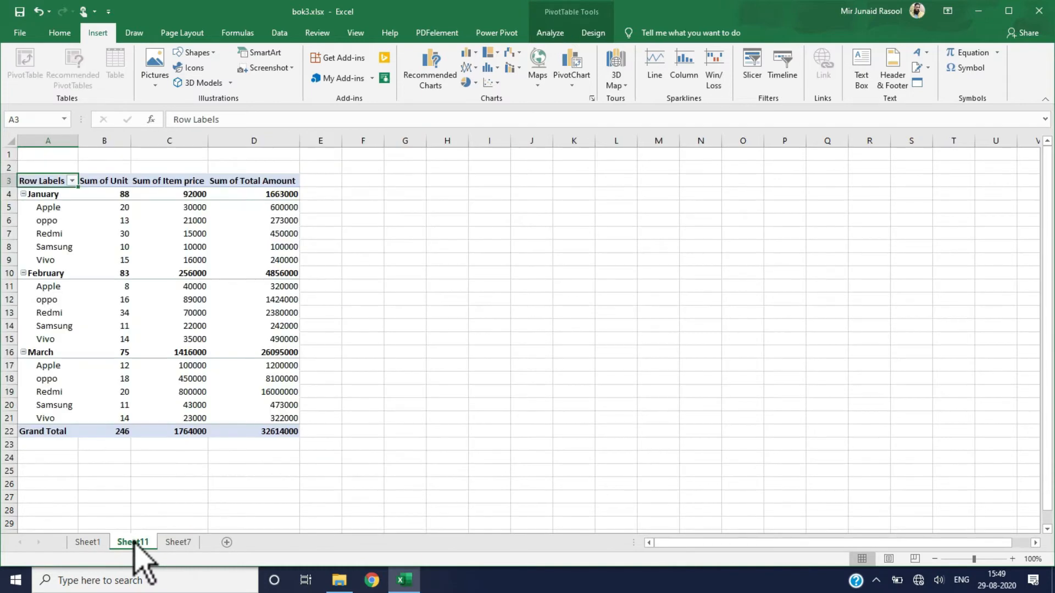
left_click(95, 543)
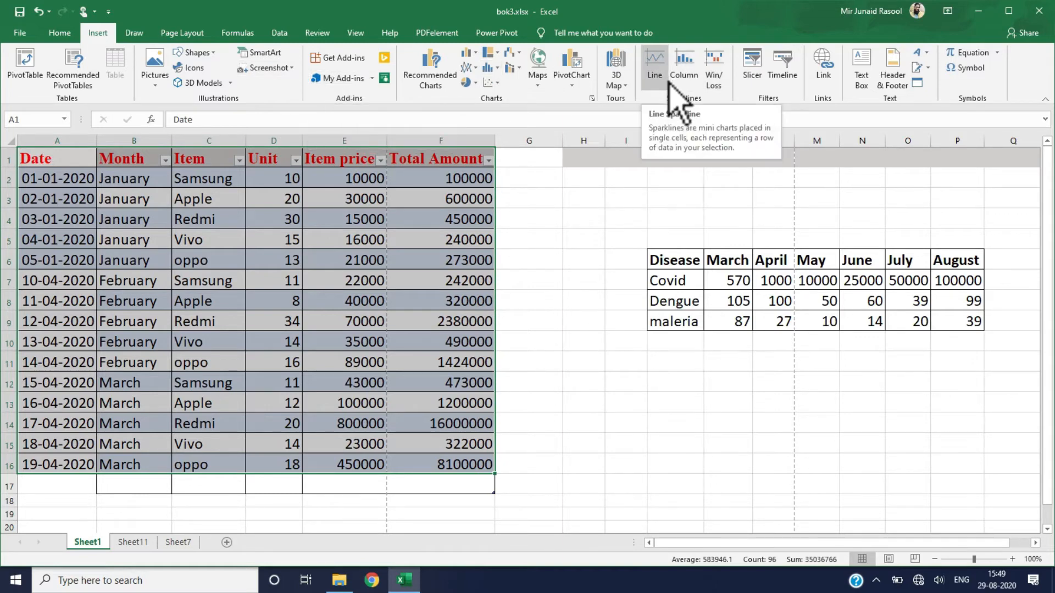
Convert the disease data in J6:P9 into a table with headers
left_click(631, 299)
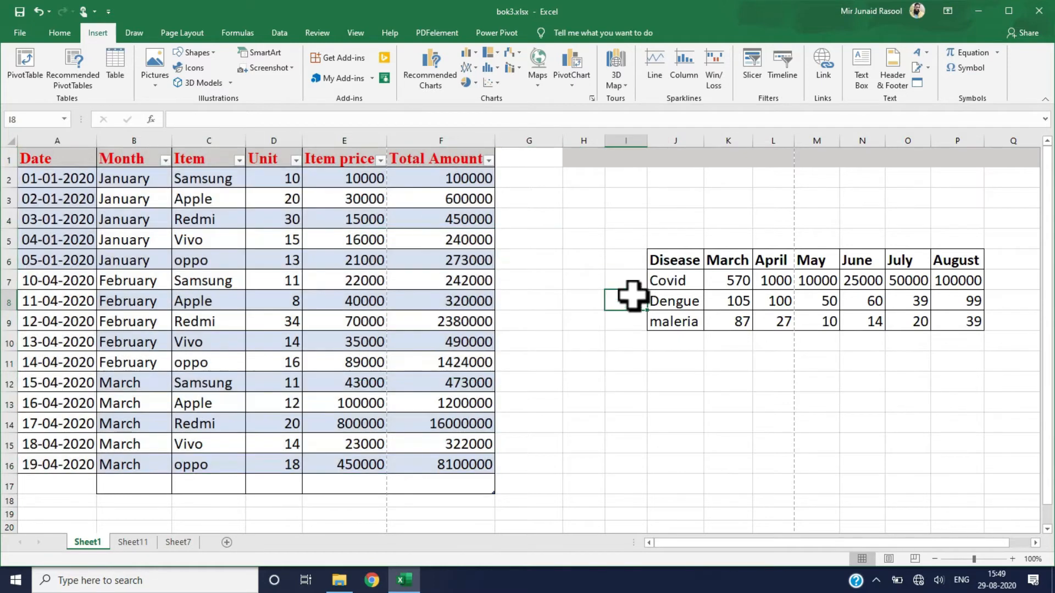
left_click(685, 263)
left_click_drag(685, 262, 954, 325)
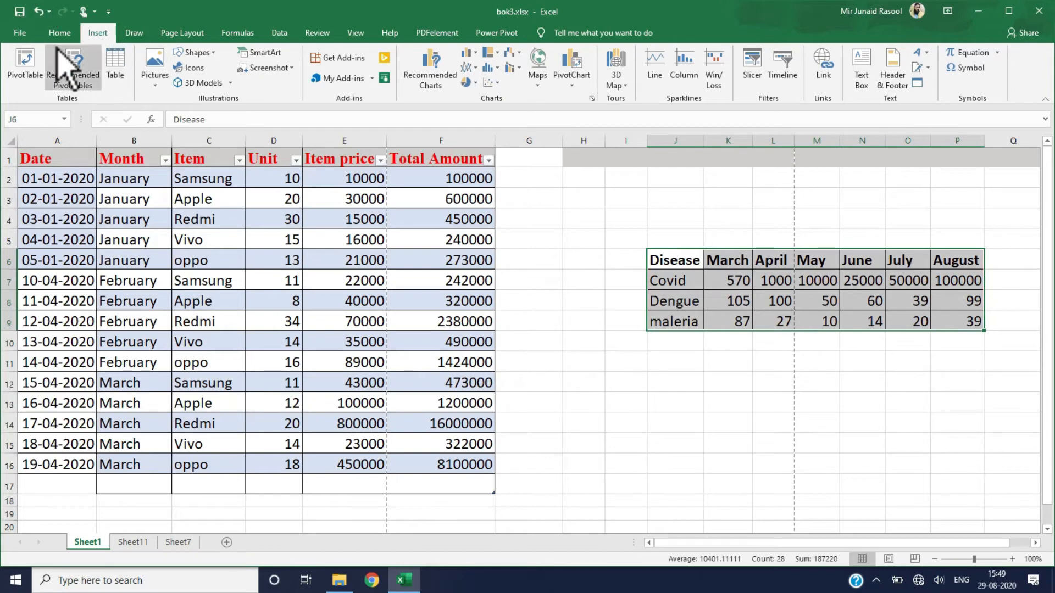
left_click(117, 64)
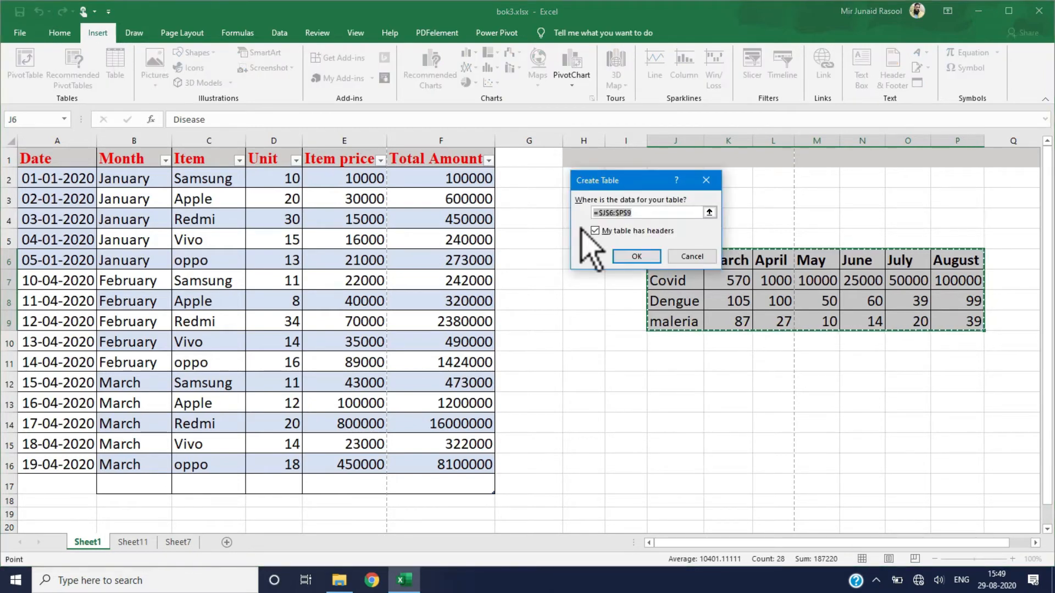
left_click(636, 257)
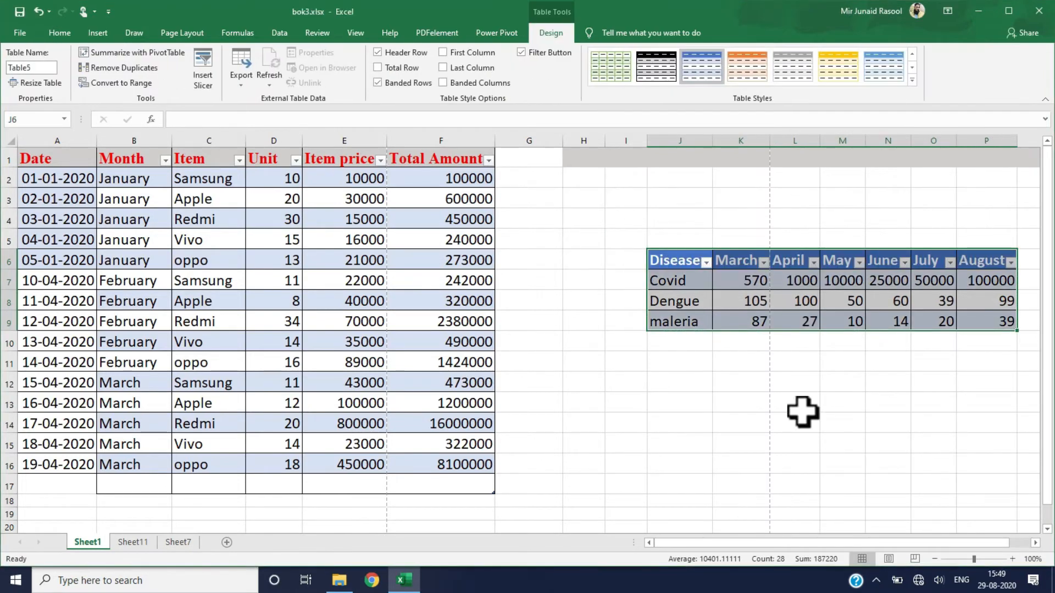
left_click_drag(744, 542, 766, 543)
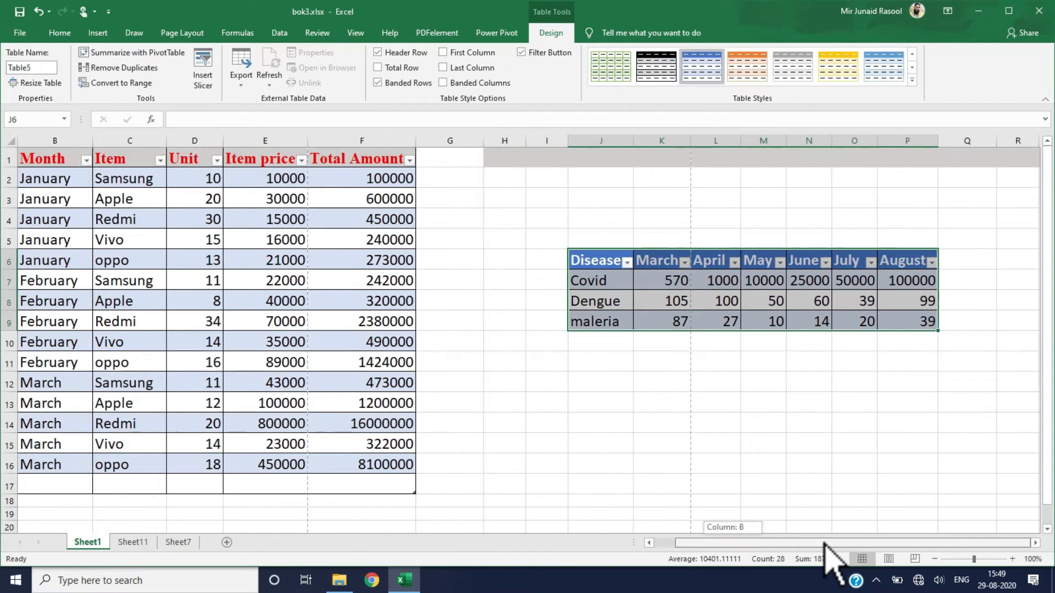
Create line sparklines from the monthly disease figures K7:P9 in the cells Q7:Q9
left_click(672, 348)
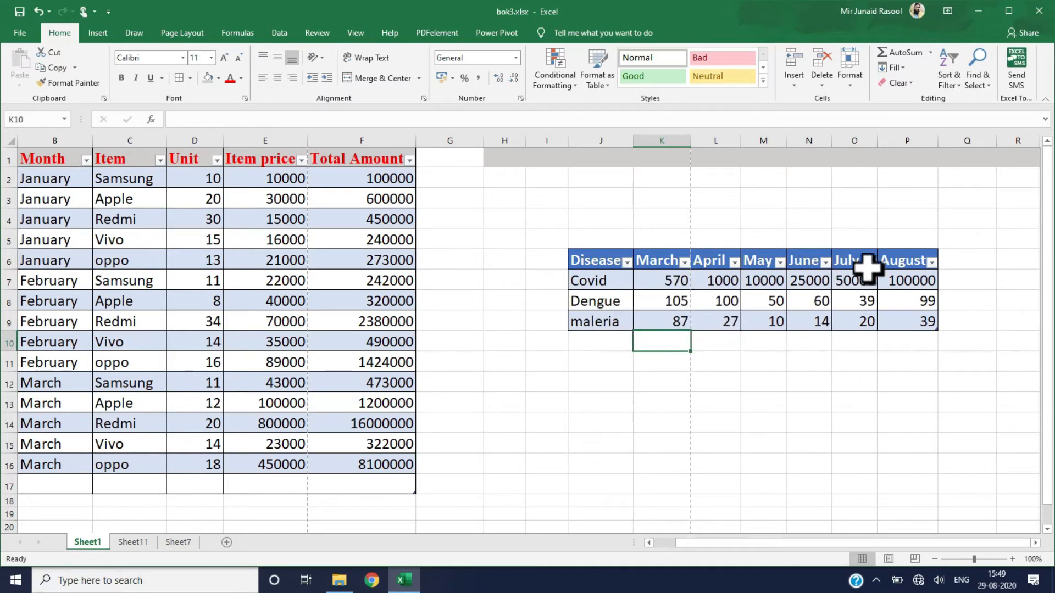
left_click(760, 360)
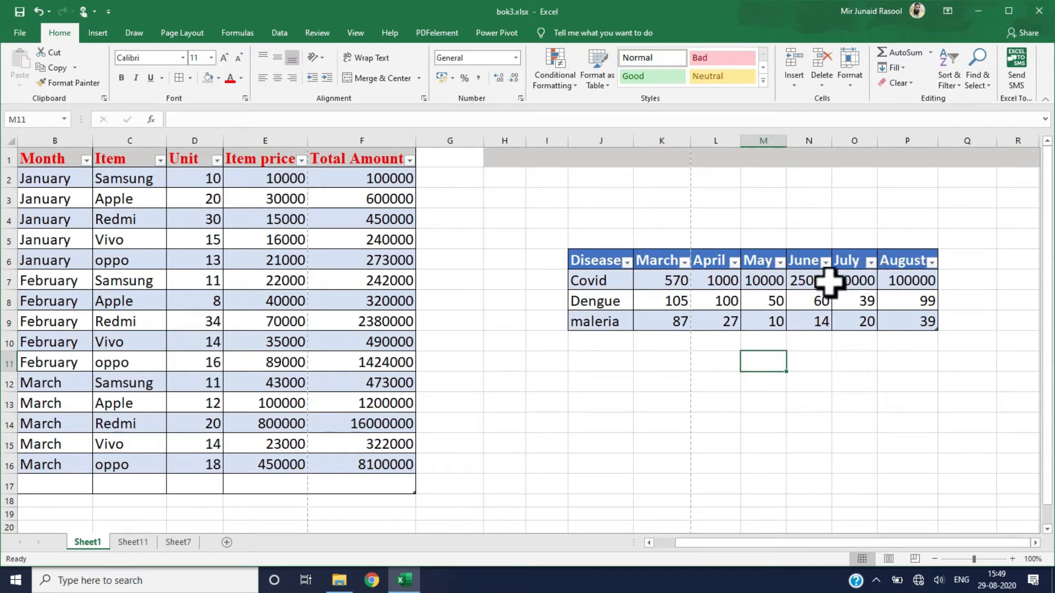
left_click_drag(661, 279, 906, 322)
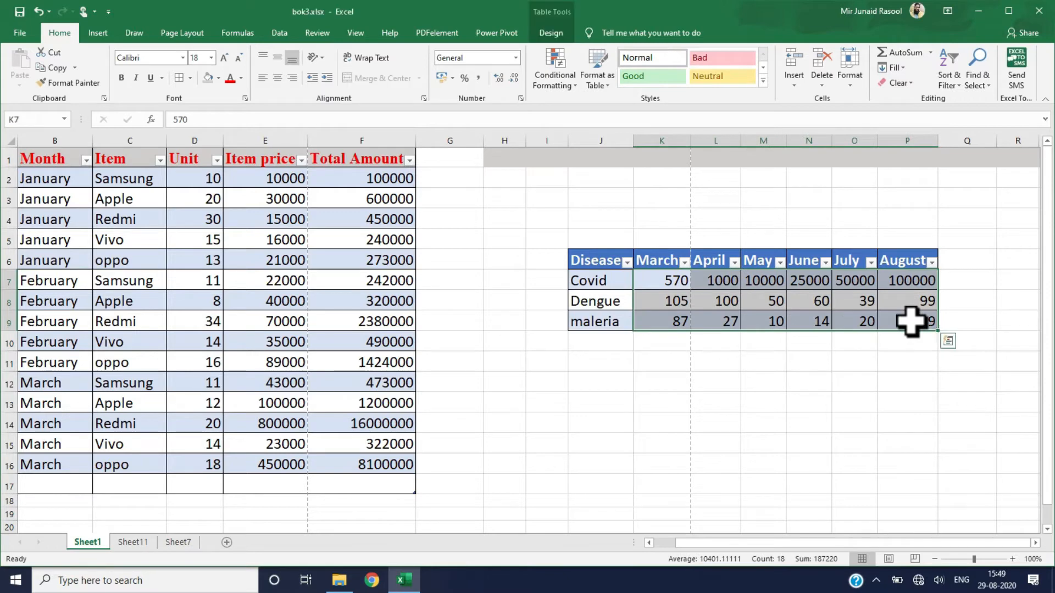
left_click(98, 33)
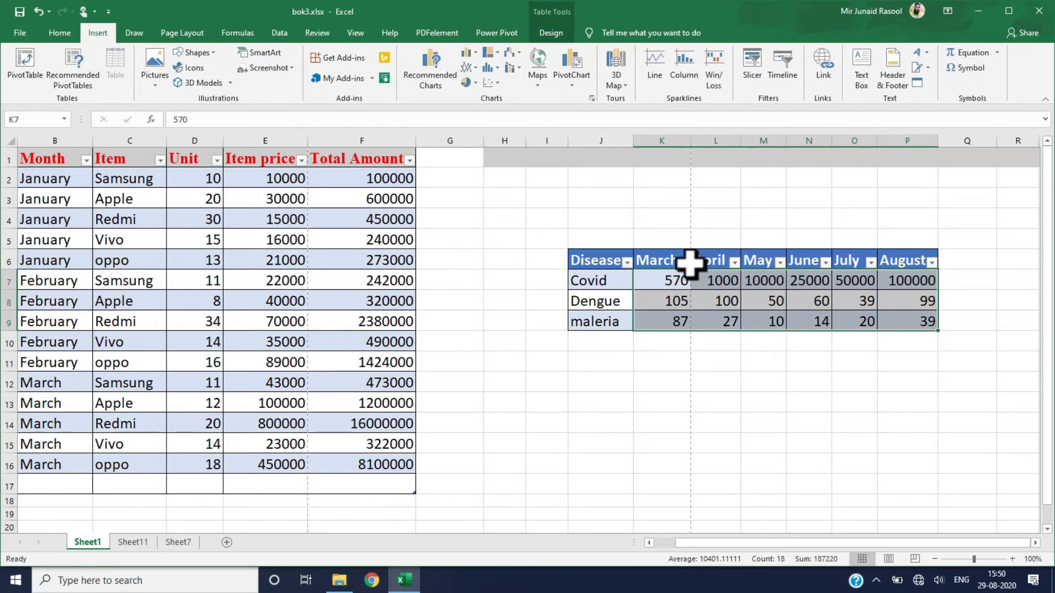
left_click(652, 69)
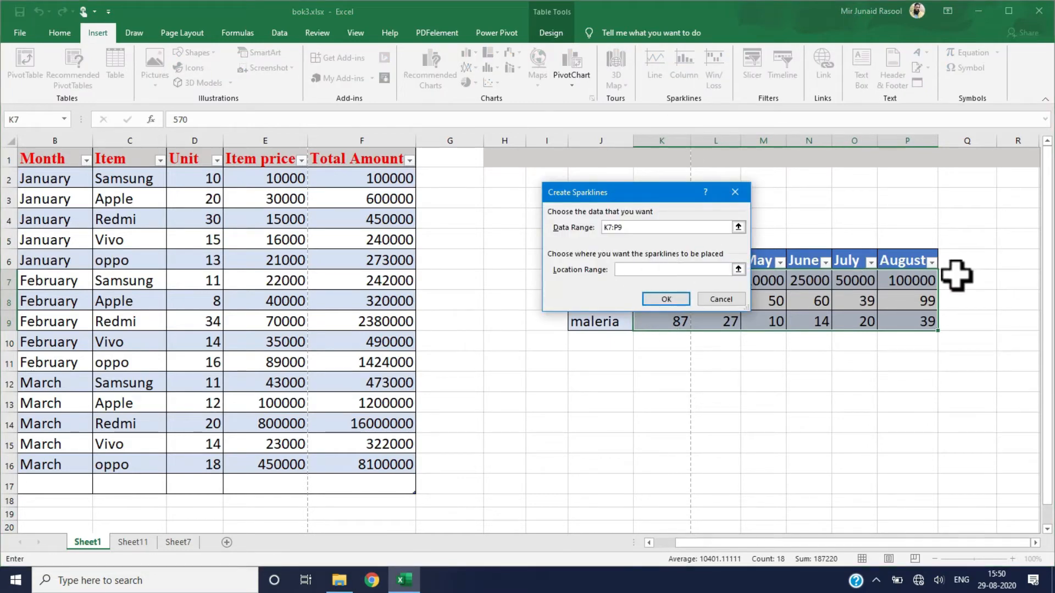
left_click_drag(956, 275, 956, 325)
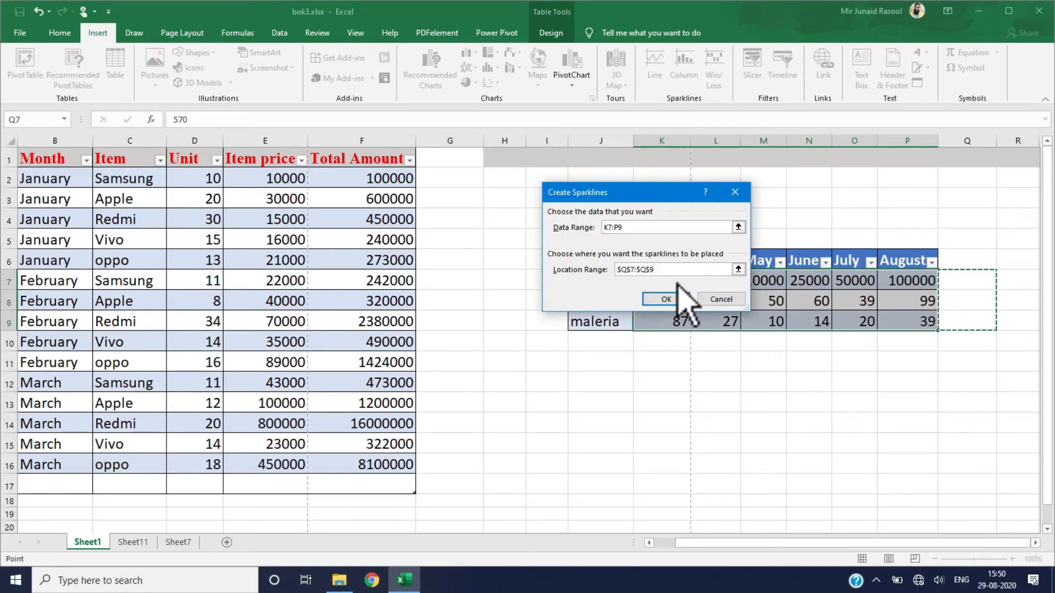
left_click(663, 300)
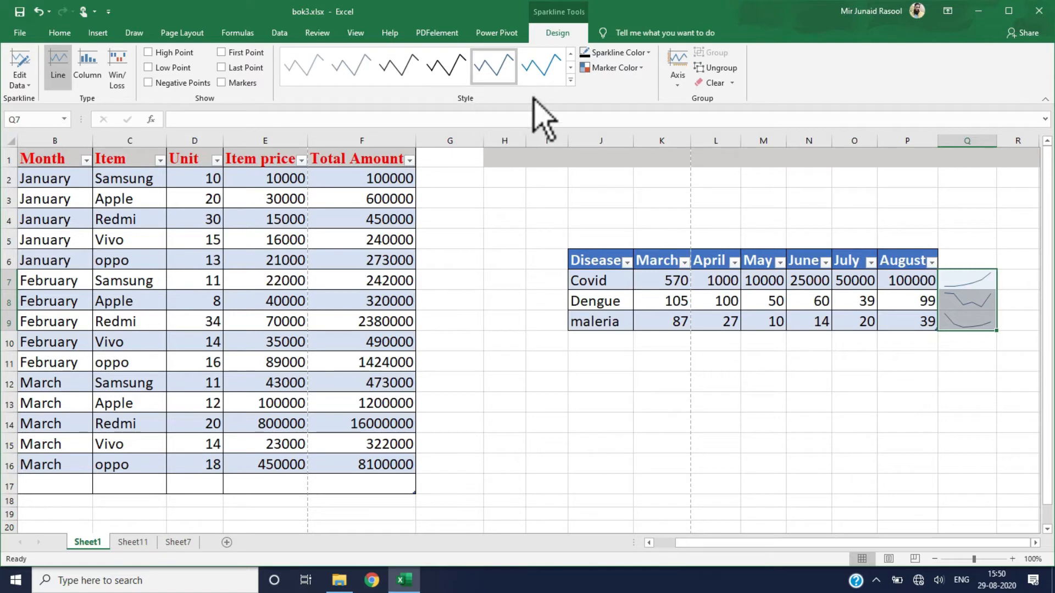
Set the sparkline weight to 2¼ pt and apply the light blue style to the sparklines
left_click(646, 53)
mouse_move(615, 186)
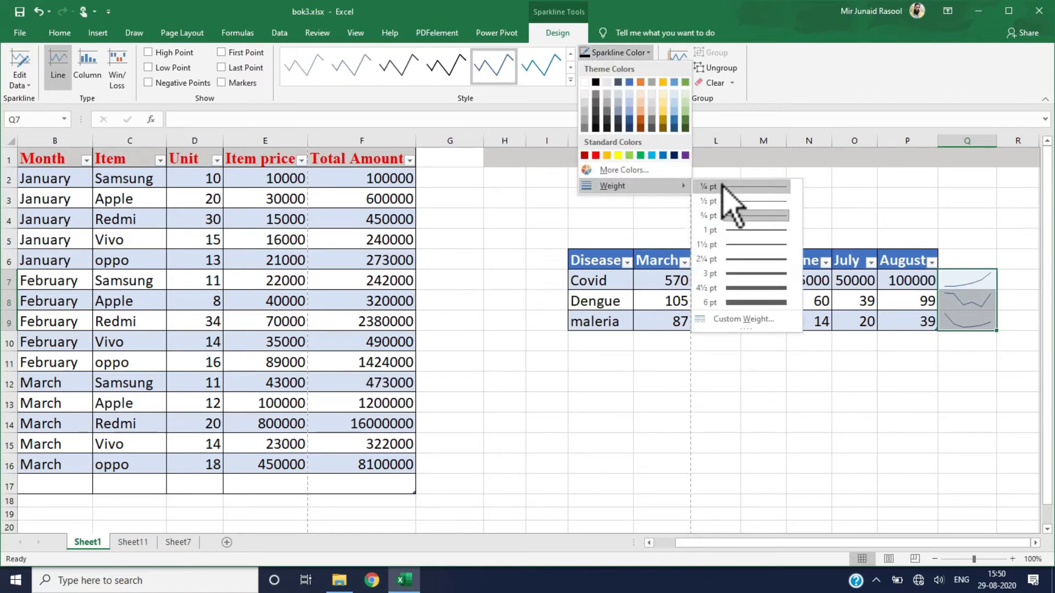
left_click(748, 263)
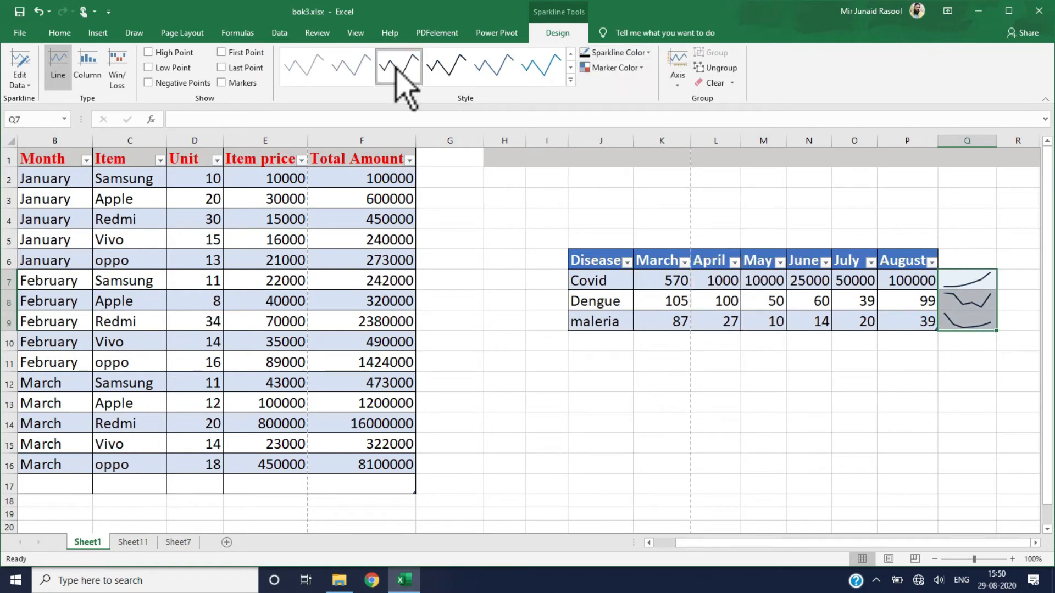
left_click(558, 79)
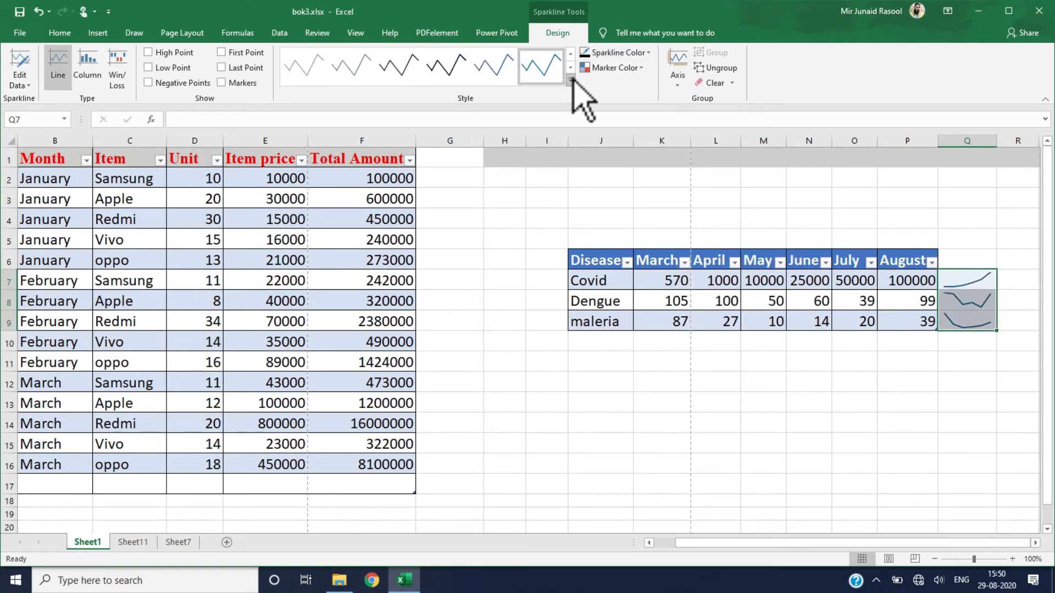
left_click(541, 242)
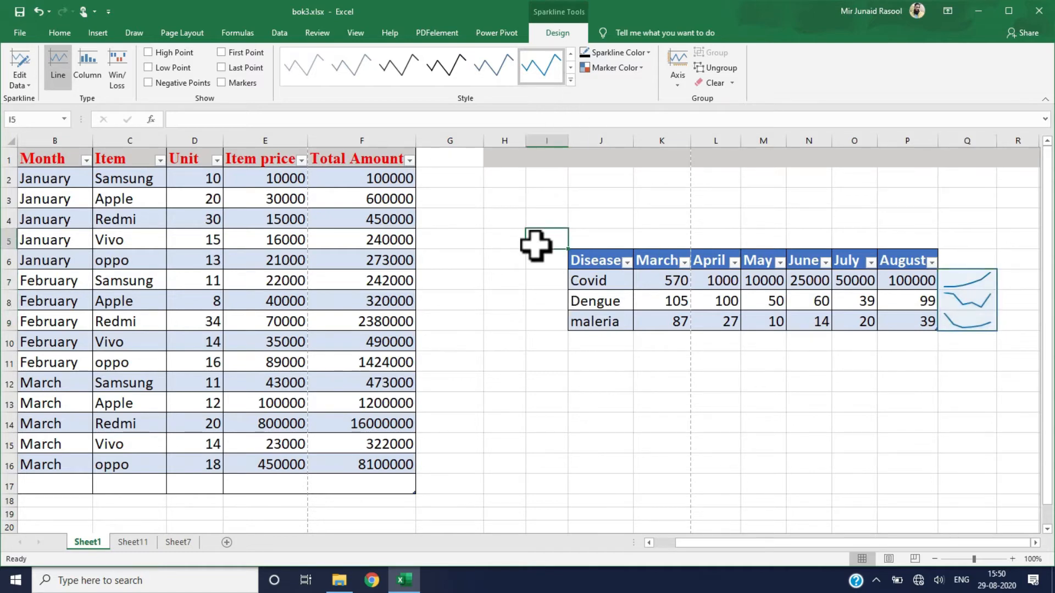
Show the high, low, first, last and negative points and the markers on the sparklines
left_click(968, 289)
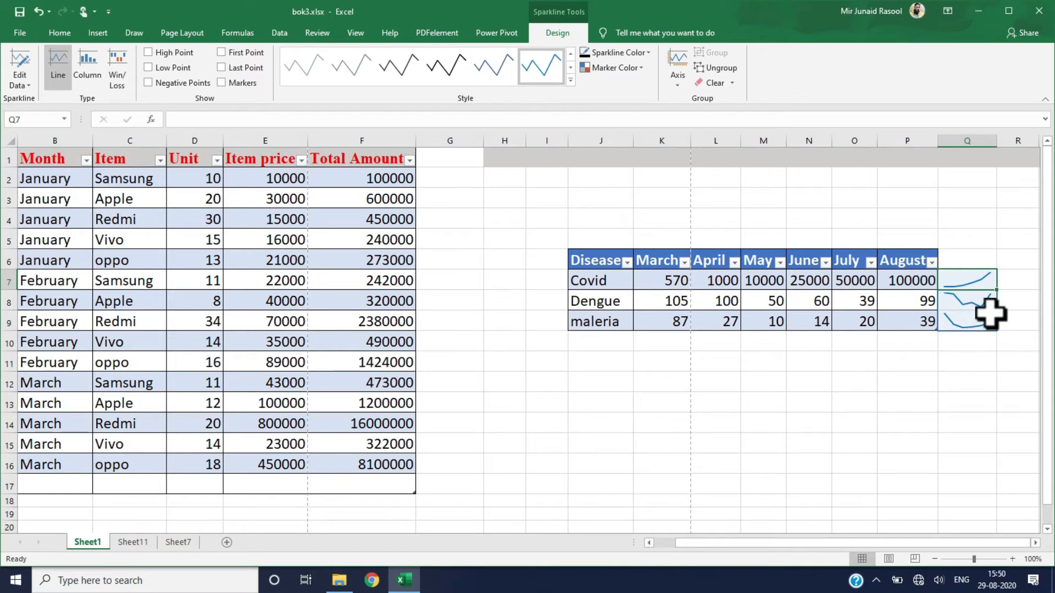
left_click(148, 52)
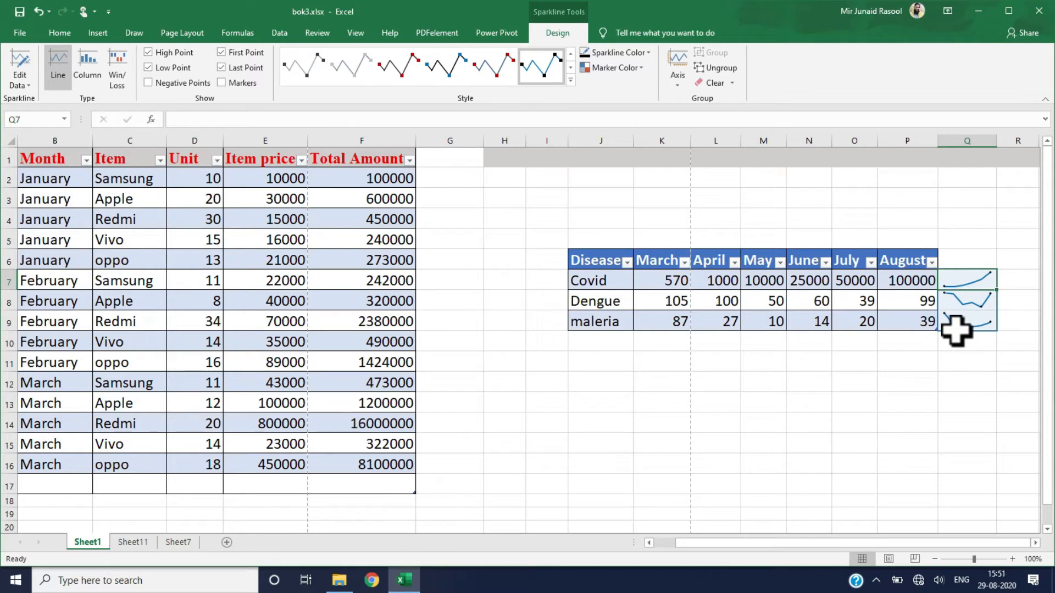
left_click(187, 82)
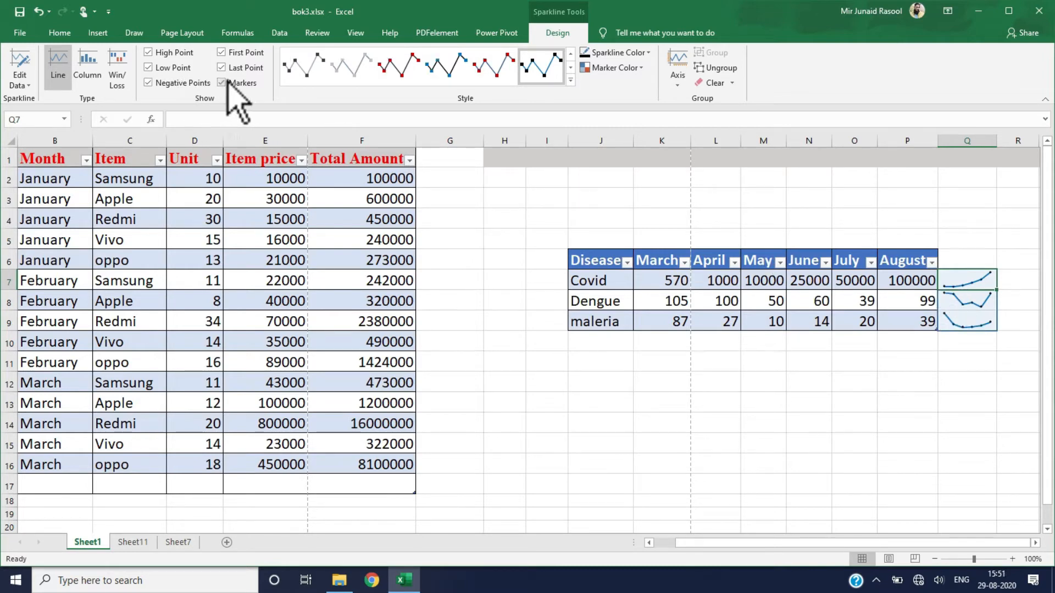
Turn off the low and negative points and change the sparklines to the column type
left_click(154, 83)
left_click(149, 67)
left_click(86, 74)
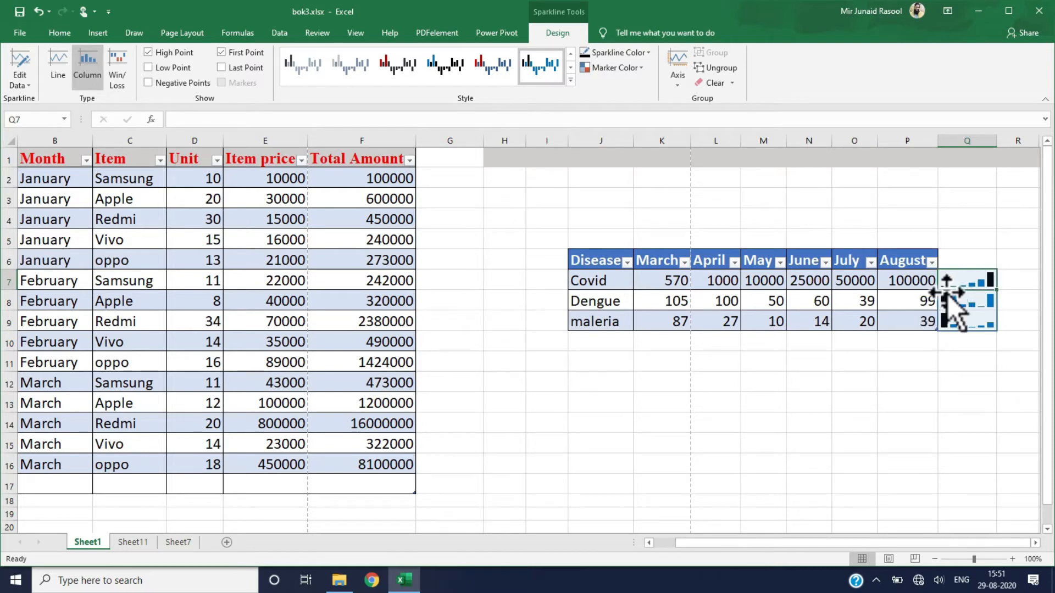
left_click(950, 325)
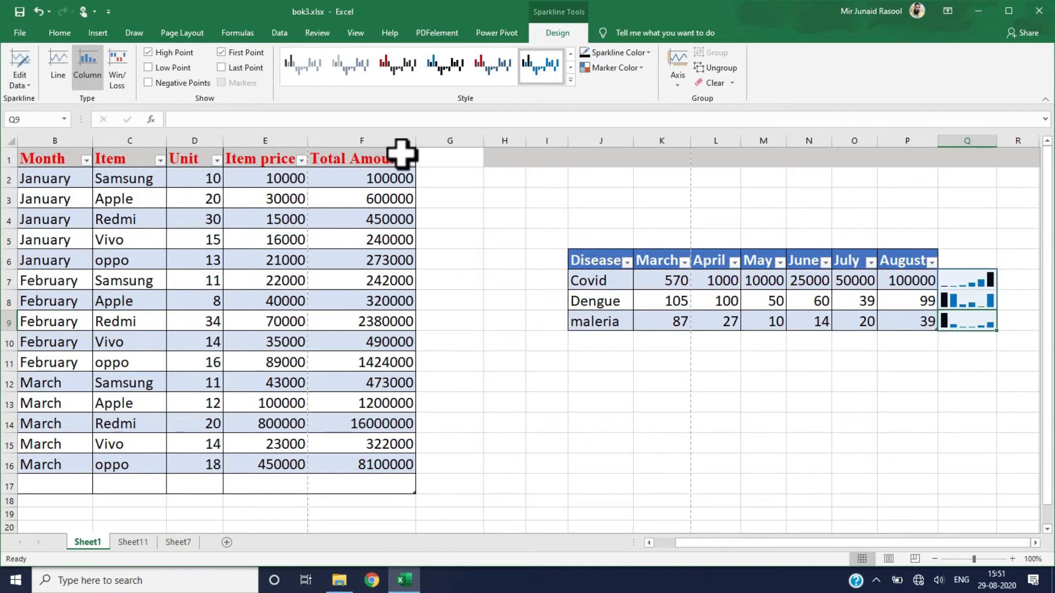
left_click(98, 33)
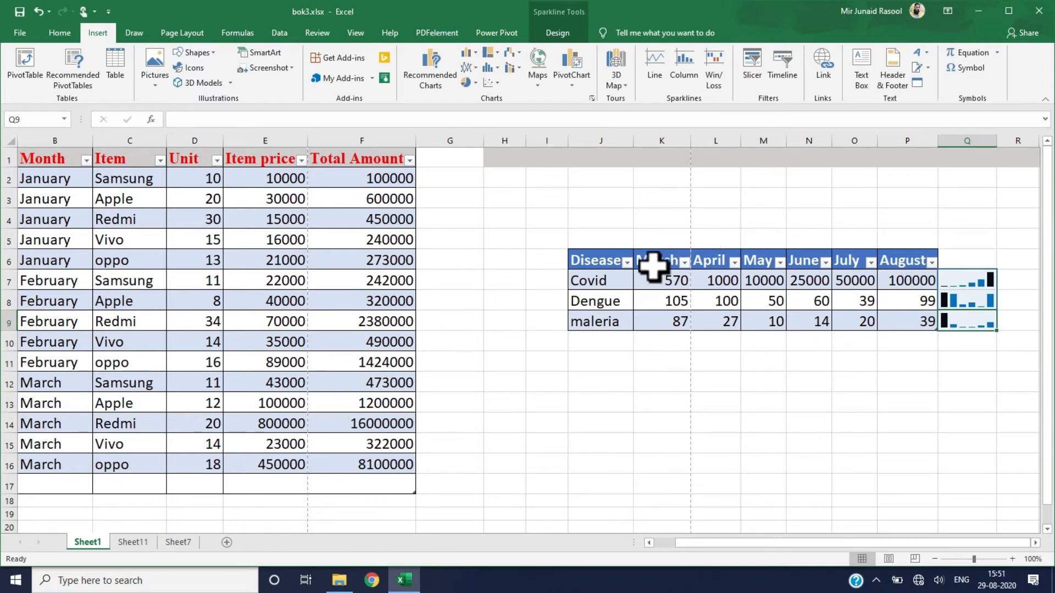
left_click(497, 302)
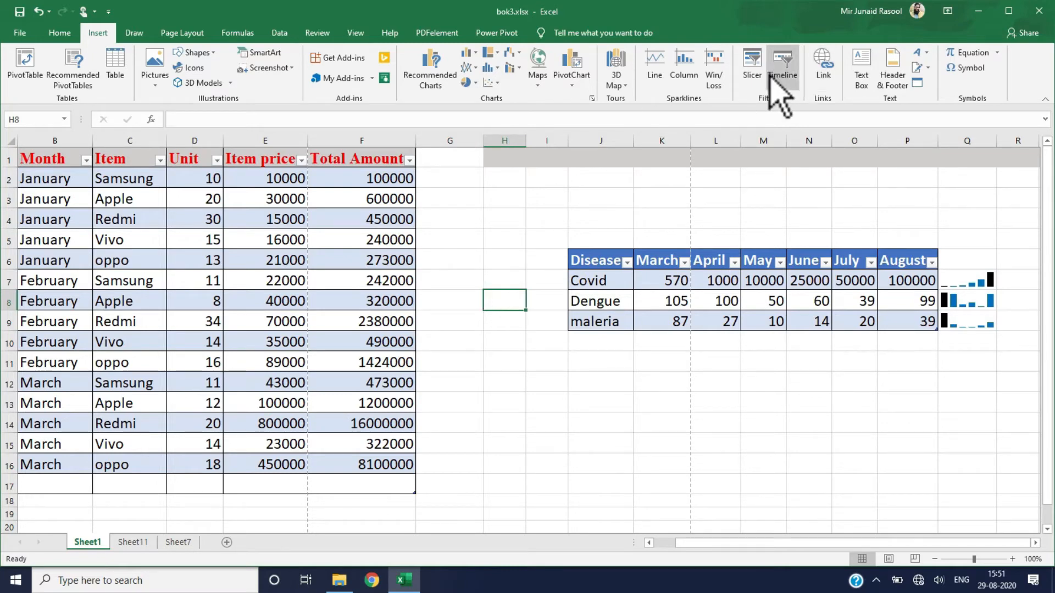
left_click(620, 262)
left_click_drag(629, 271, 947, 324)
left_click(621, 416)
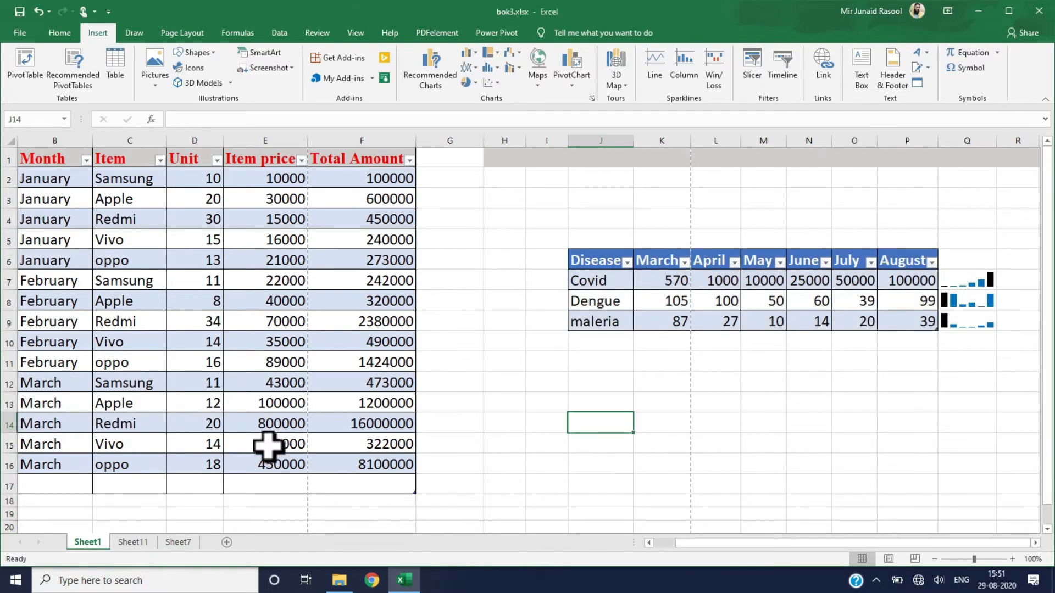
Start inserting slicers for the Sheet7 sales table with the Month, Item, Unit, Item price and Total Amount fields ticked
left_click(178, 542)
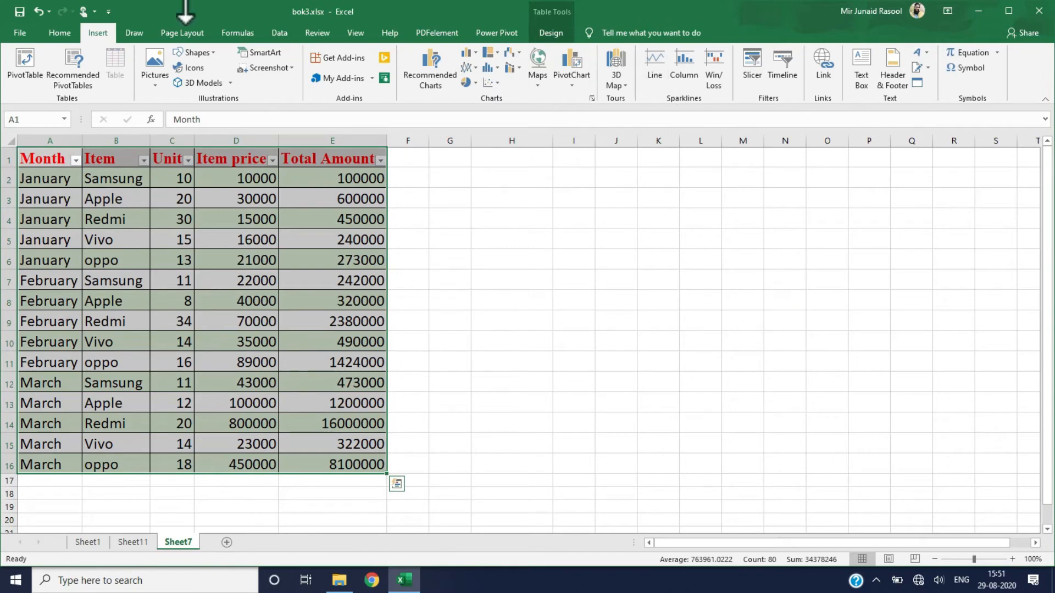
left_click(745, 84)
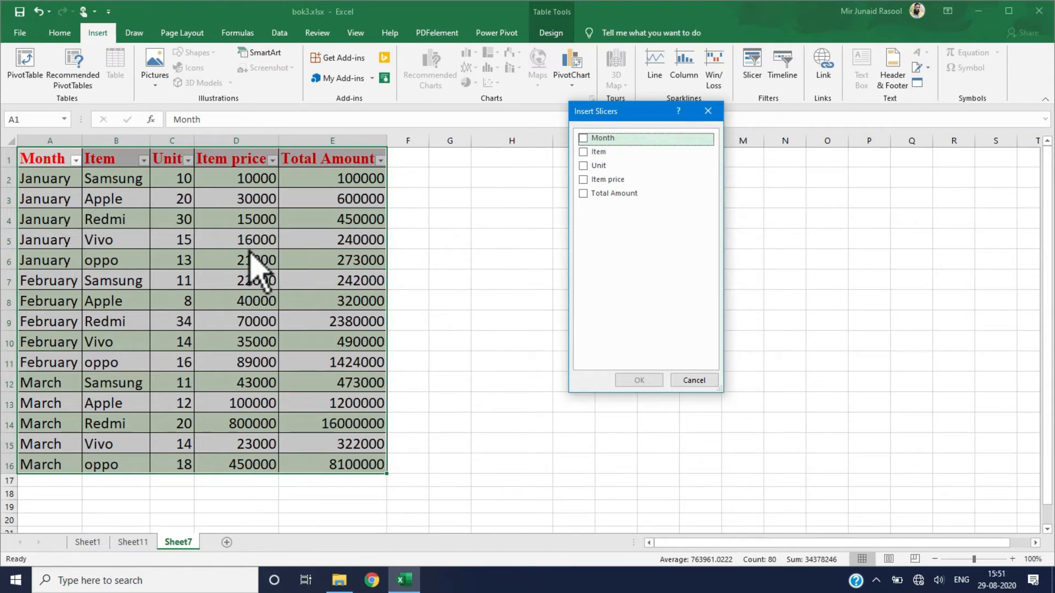
left_click(584, 153)
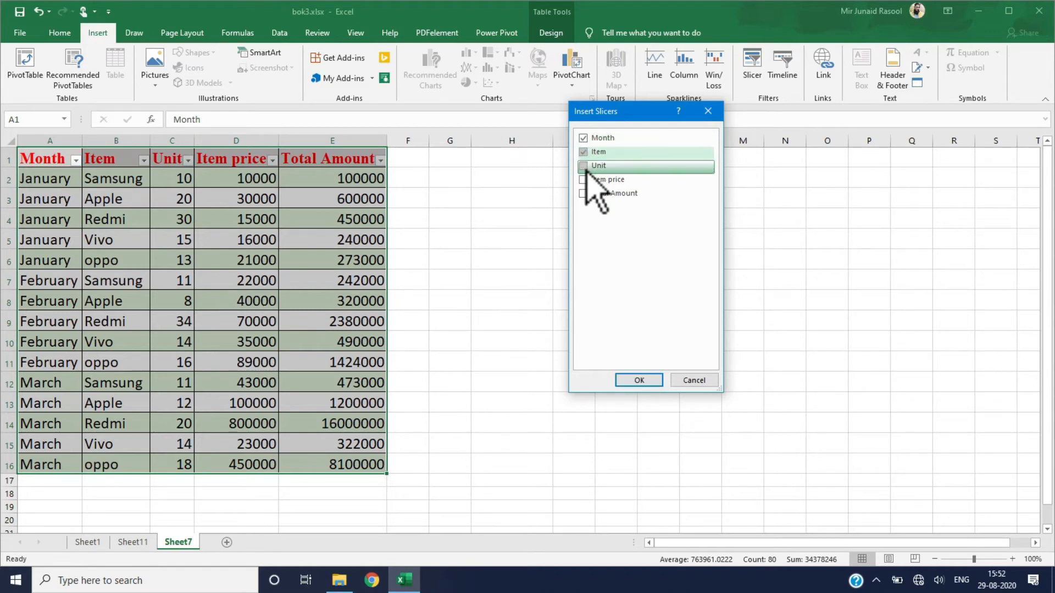
left_click(585, 167)
left_click(585, 180)
left_click(583, 194)
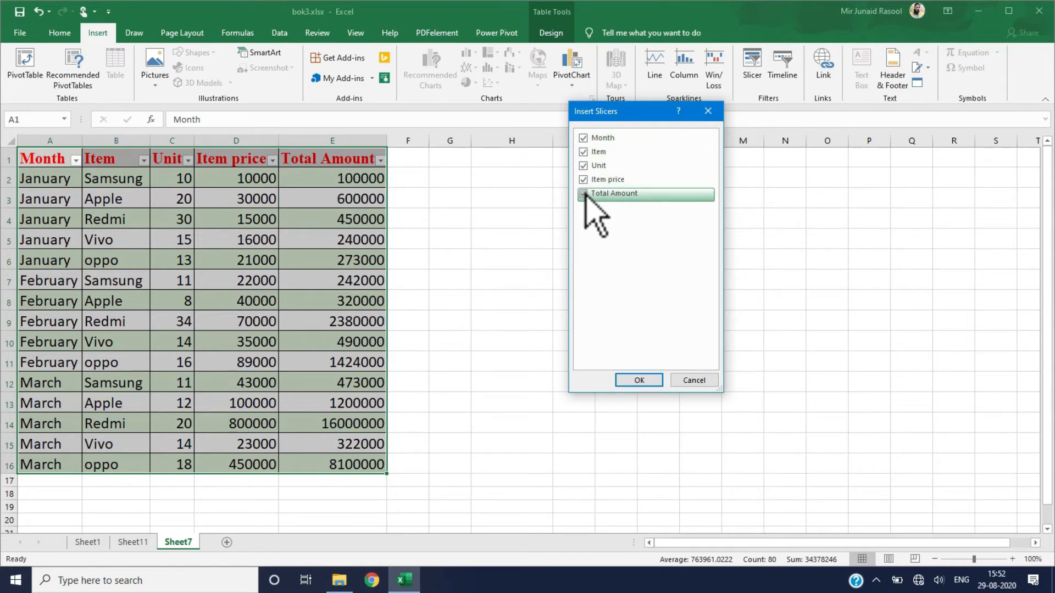
Insert slicers for only Month, Item and Item price, and spread them apart beside the sales table
left_click(583, 193)
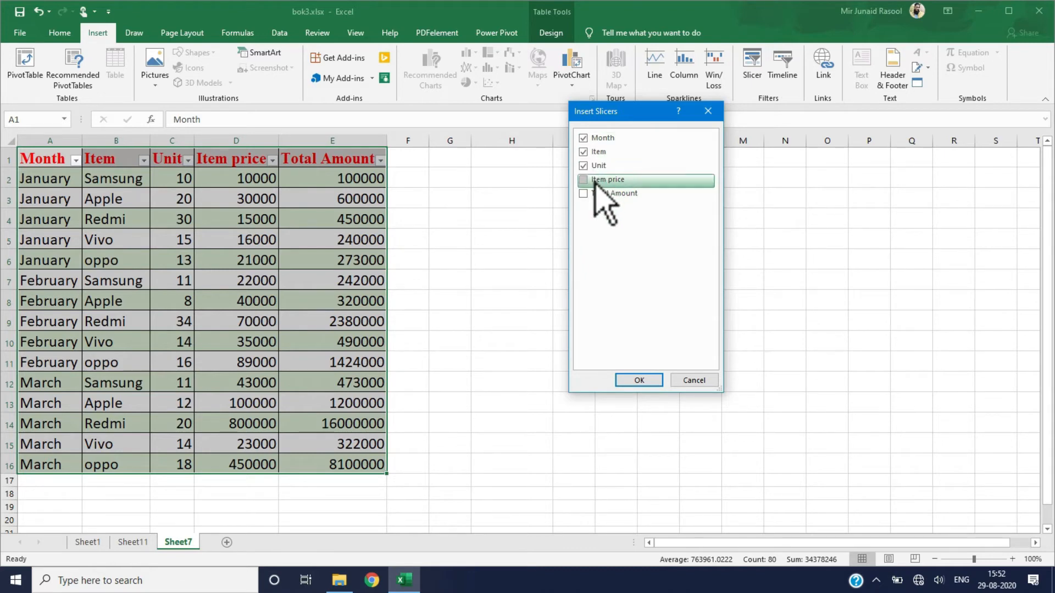
left_click(588, 168)
left_click(583, 166)
left_click(584, 152)
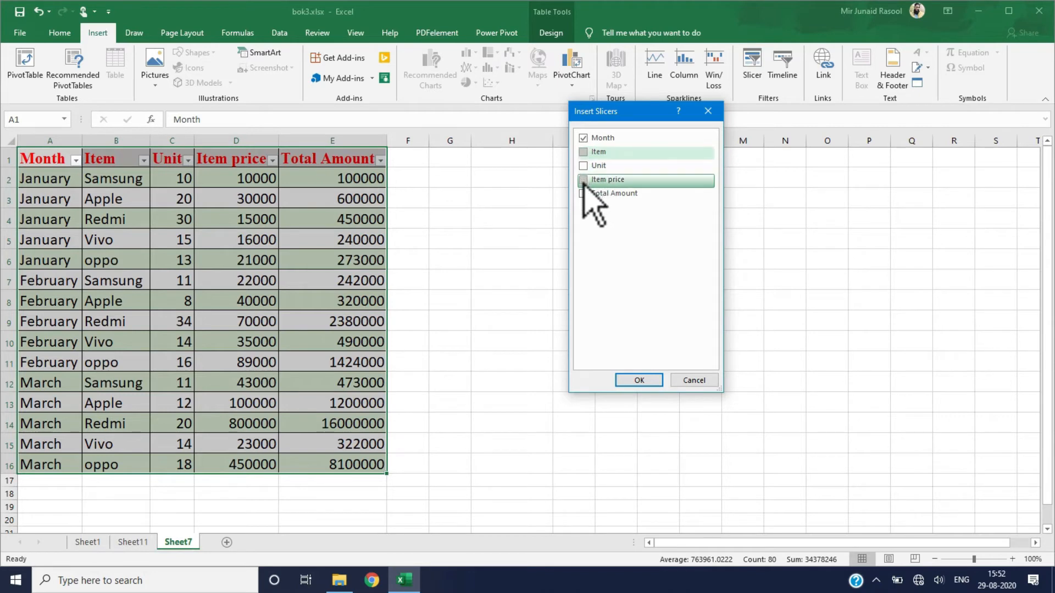
left_click(583, 181)
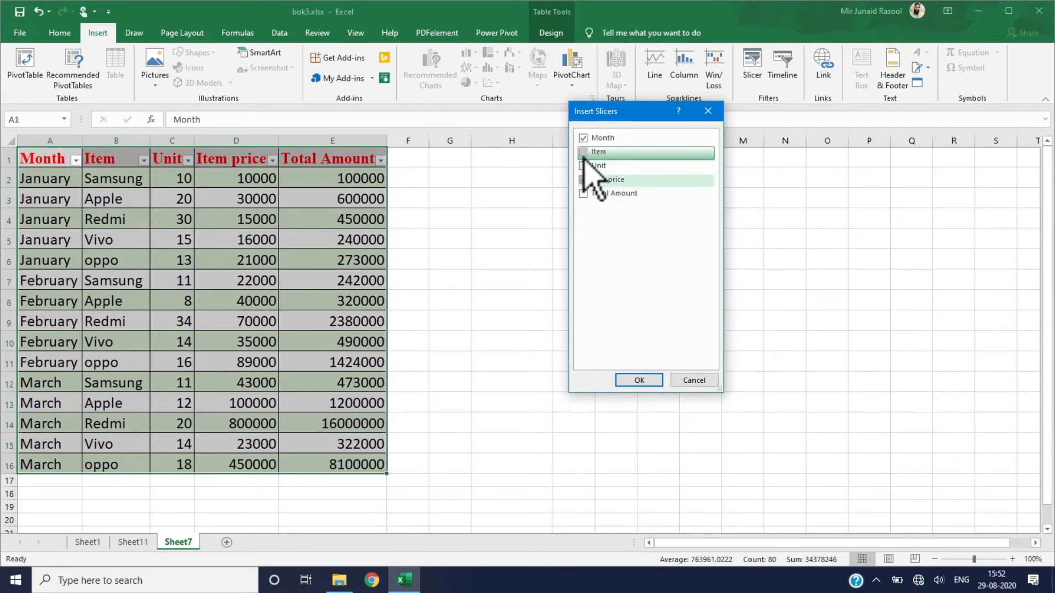
left_click(583, 154)
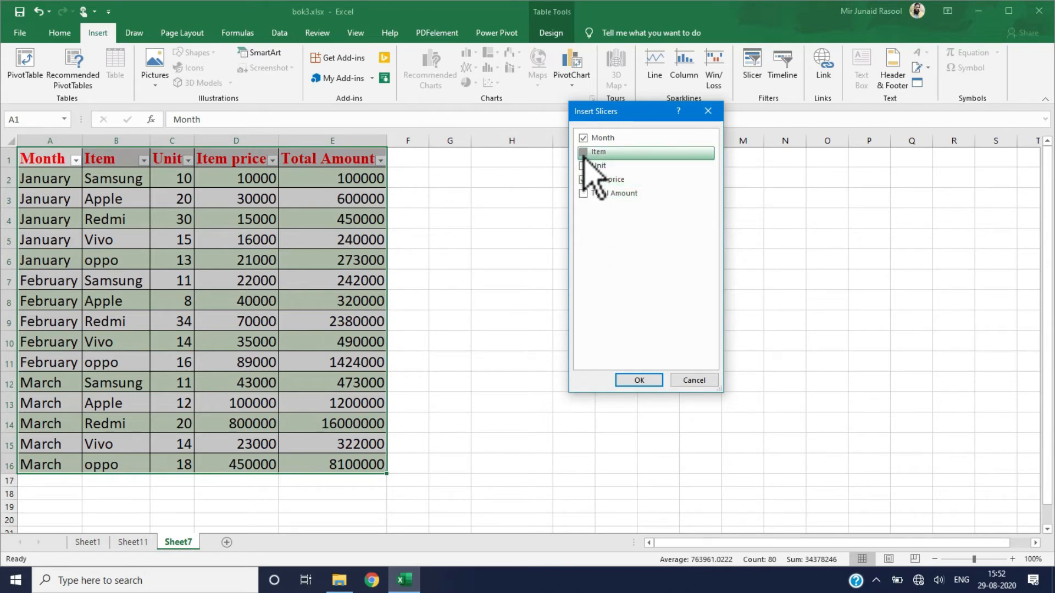
left_click(637, 380)
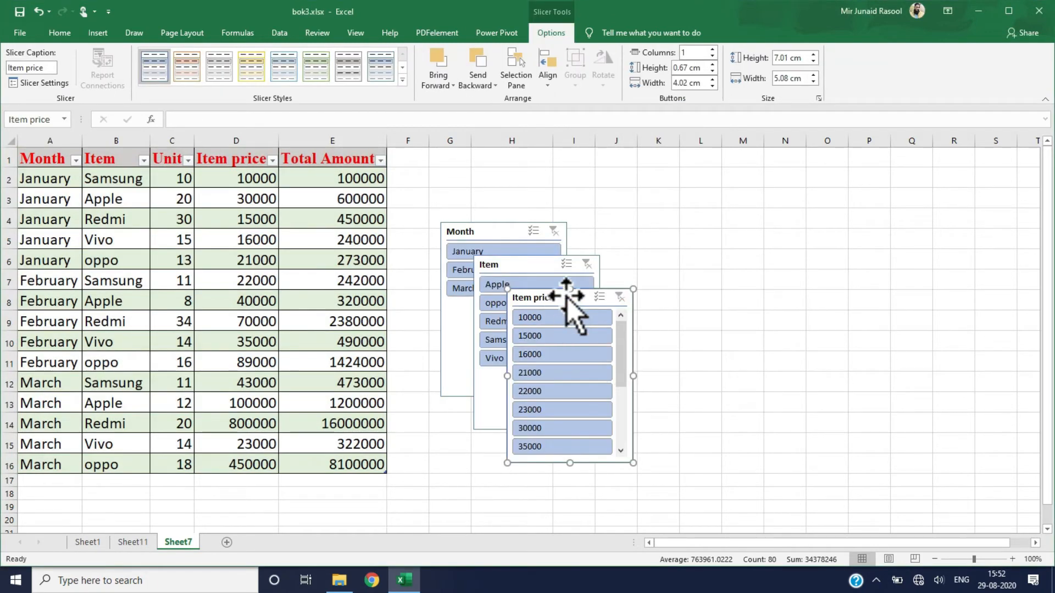
left_click_drag(567, 300, 791, 313)
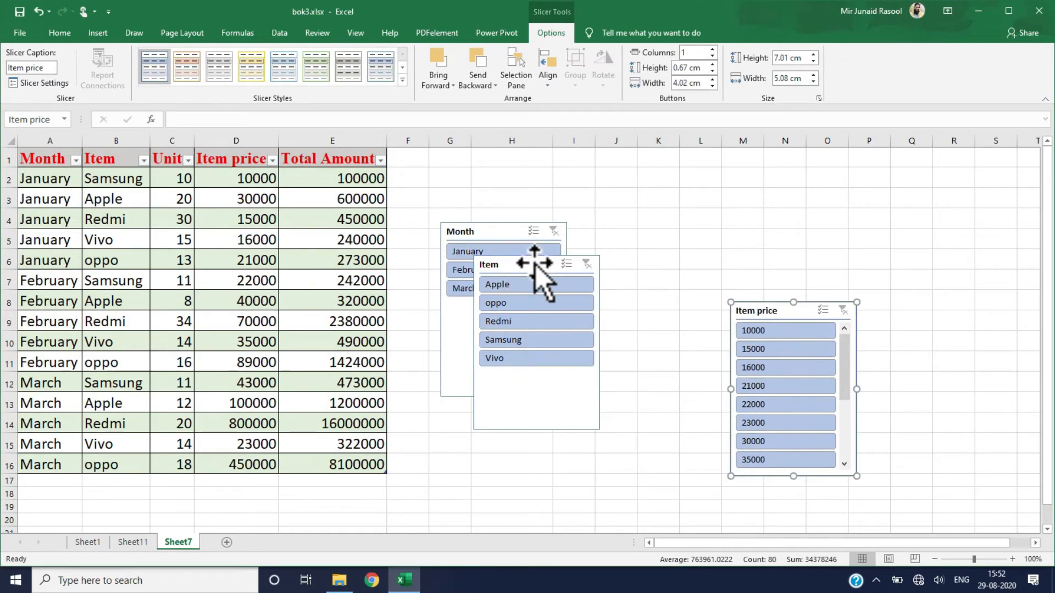
left_click_drag(535, 264, 626, 255)
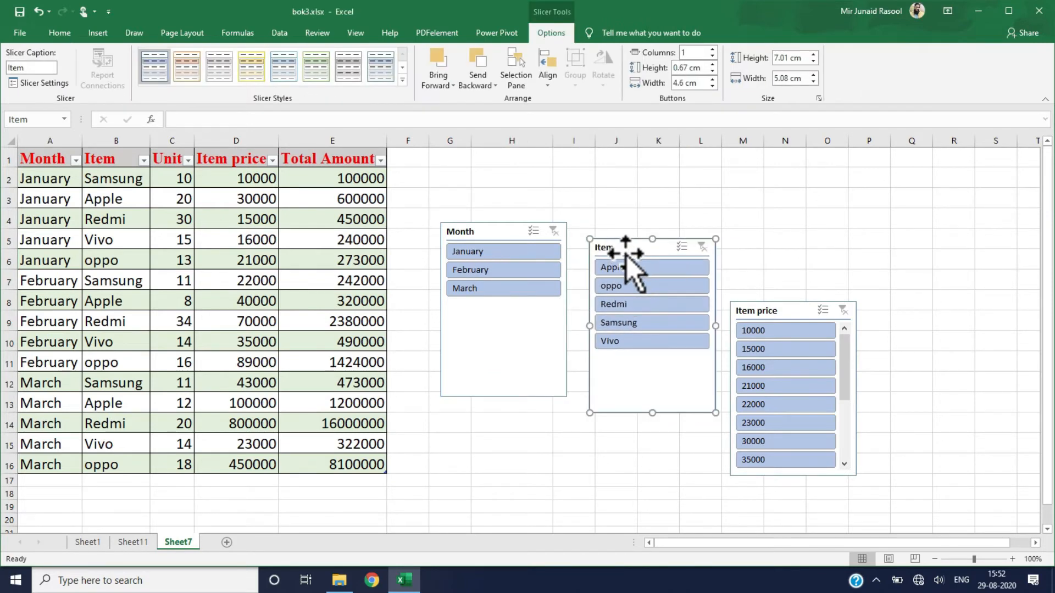
Filter the table with the Month slicer by January, February and March in turn, ending on January
left_click(528, 252)
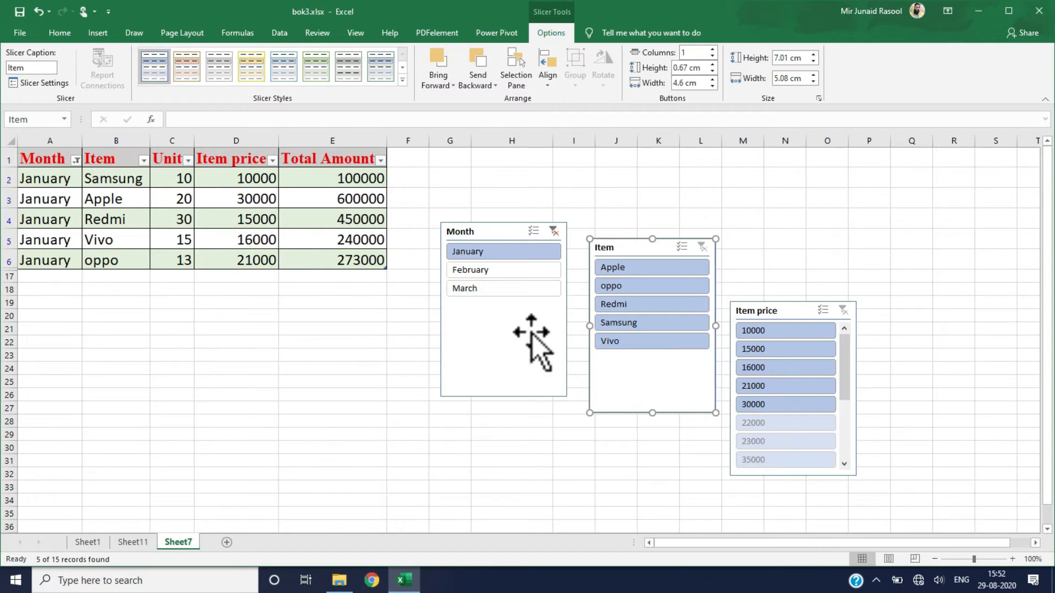
left_click(505, 270)
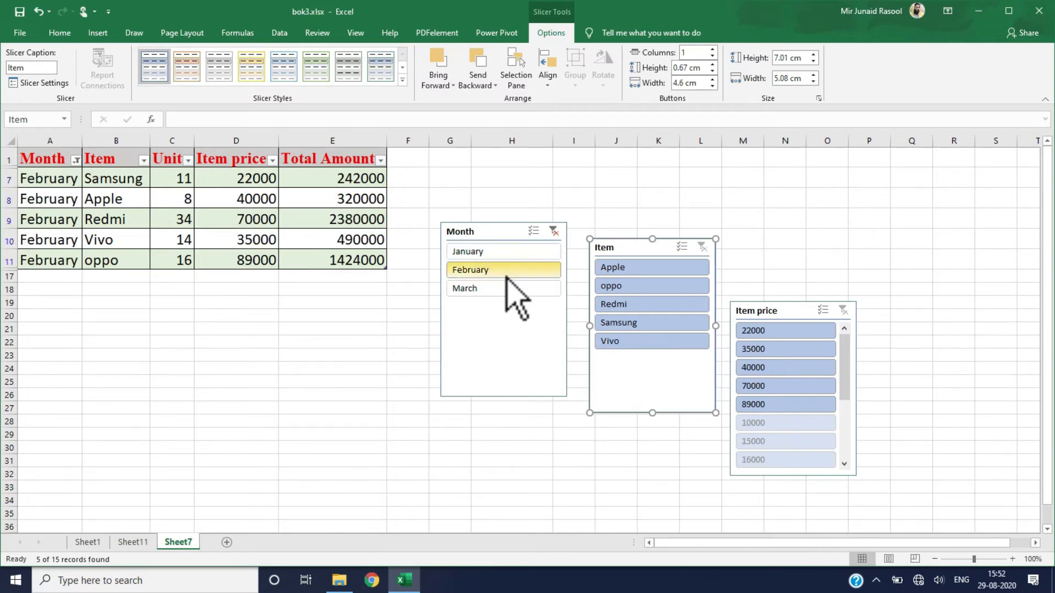
left_click(479, 288)
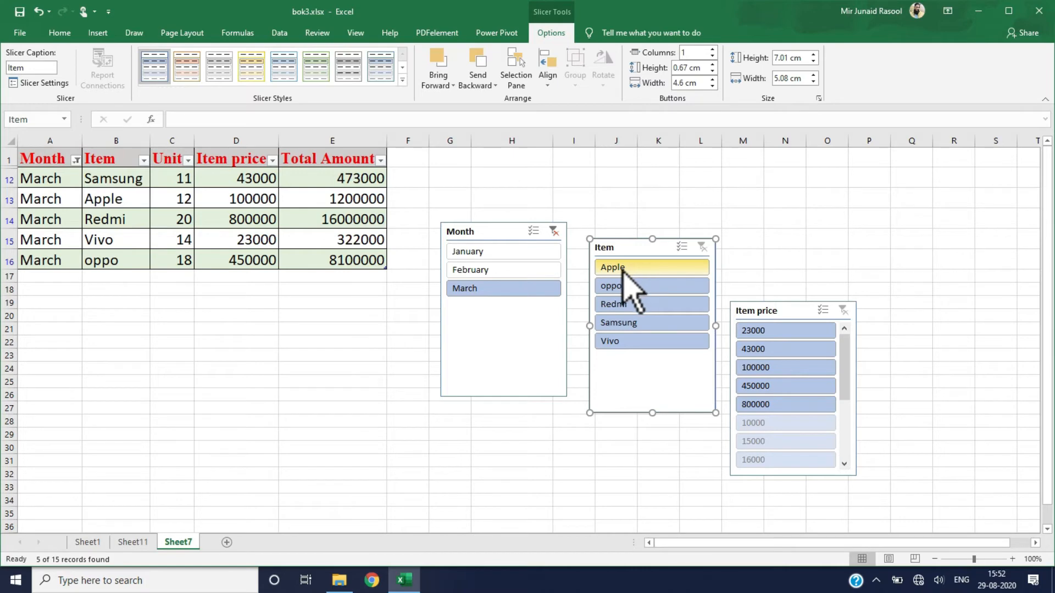
left_click(468, 253)
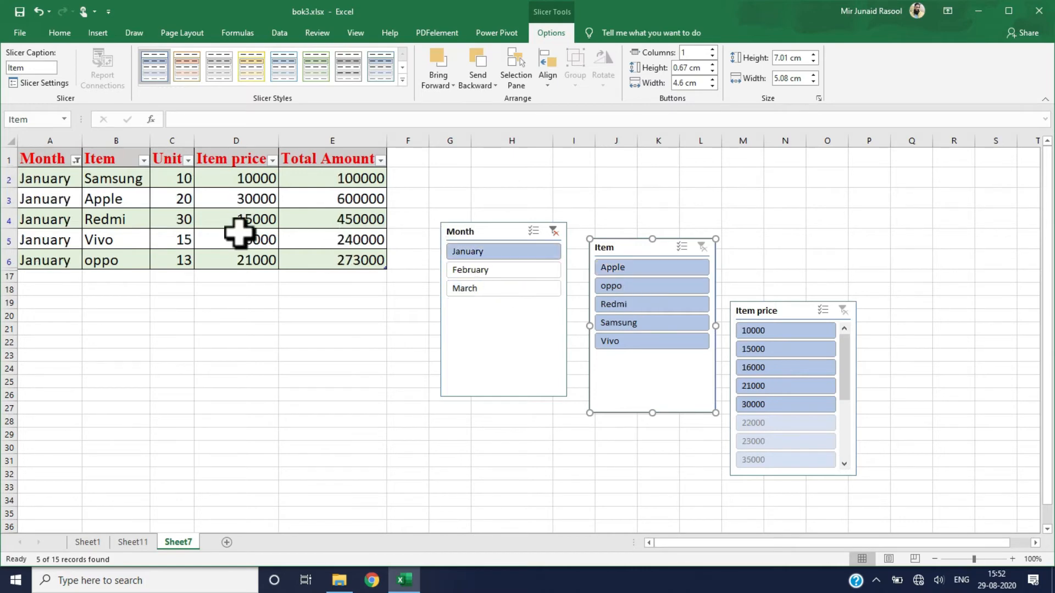
Filter the items by Apple and then oppo, and change the month filter to February plus January
left_click(638, 267)
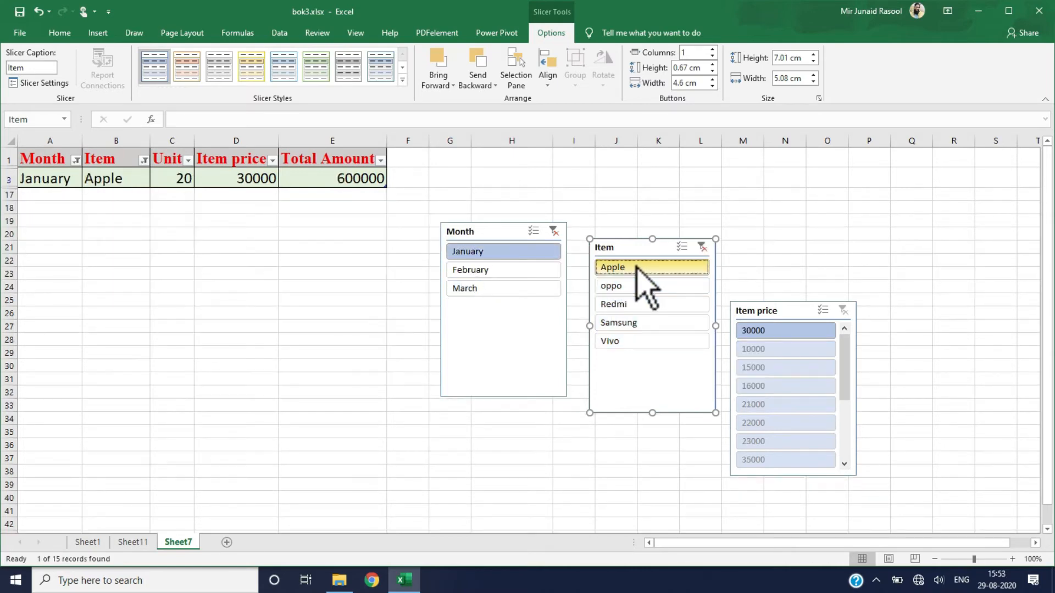
left_click(632, 285)
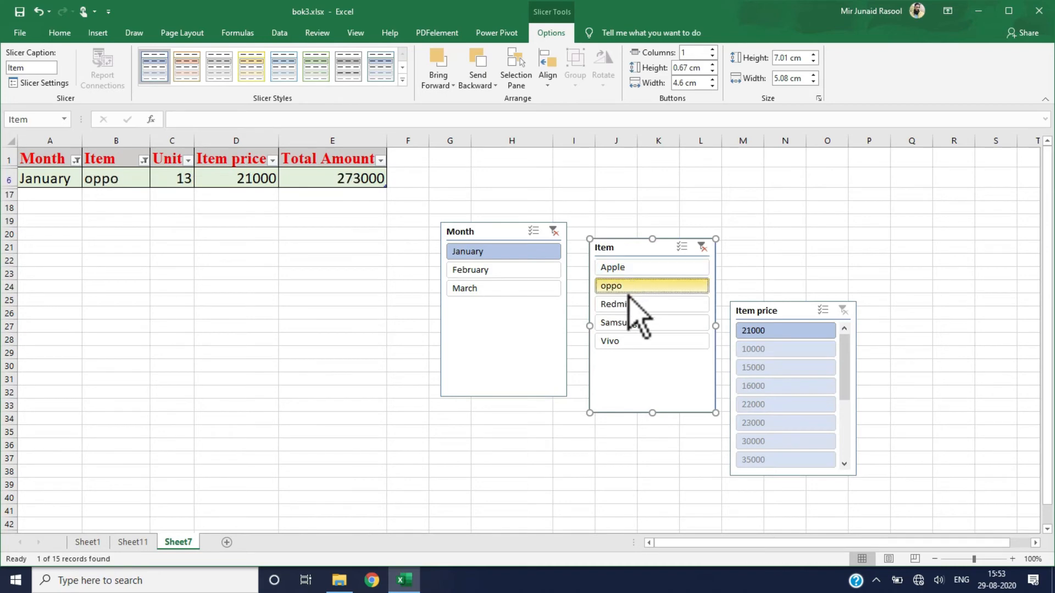
left_click(489, 272)
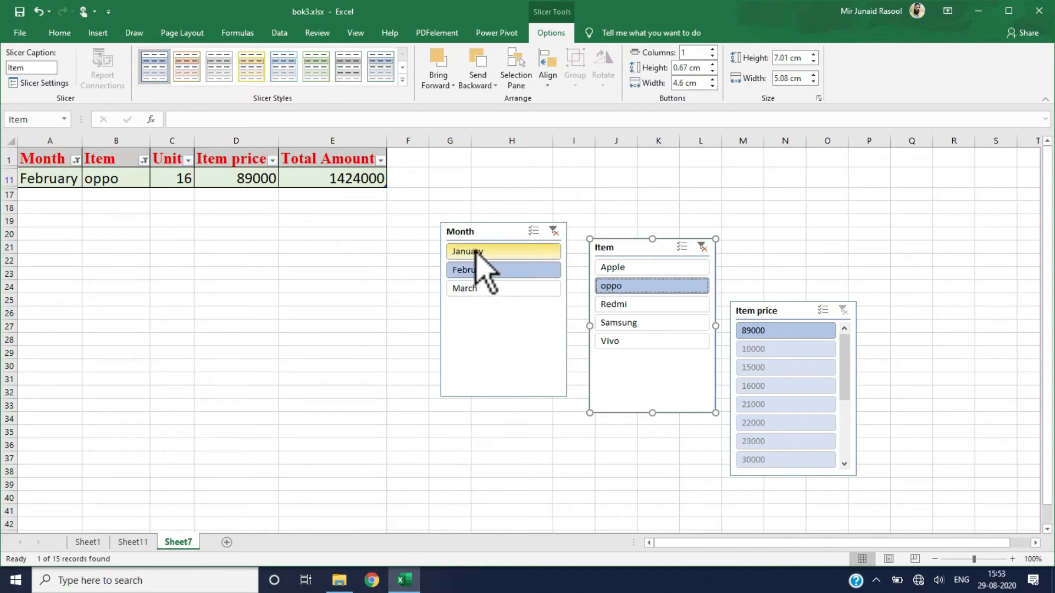
left_click(475, 251, "ctrl")
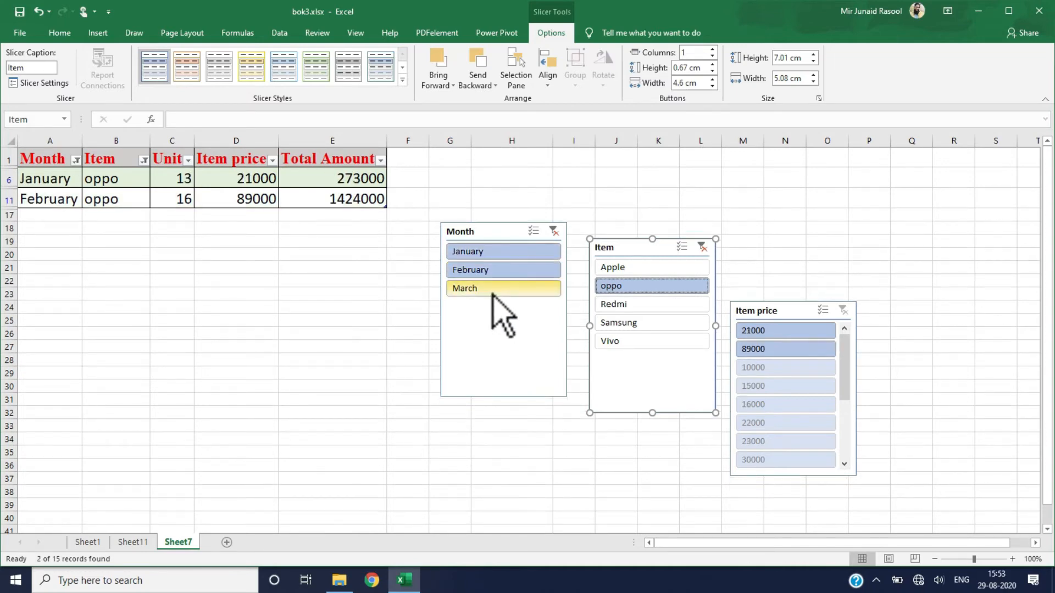
Filter the items by Redmi, Samsung and Vivo in turn, and narrow the rows to the item price 35000
left_click(622, 304)
left_click(623, 322)
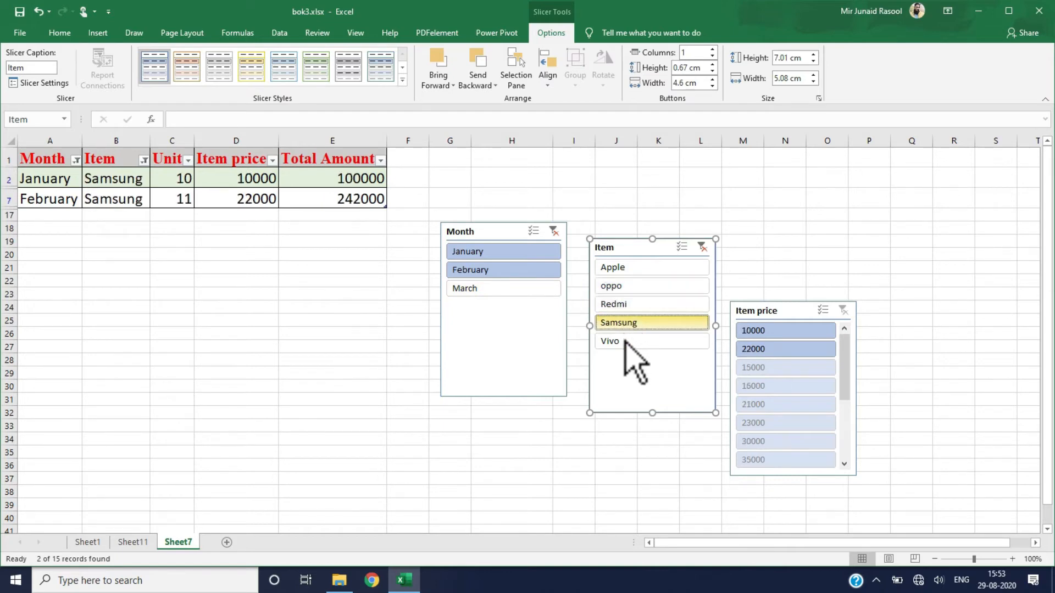
left_click(624, 342)
left_click(772, 350)
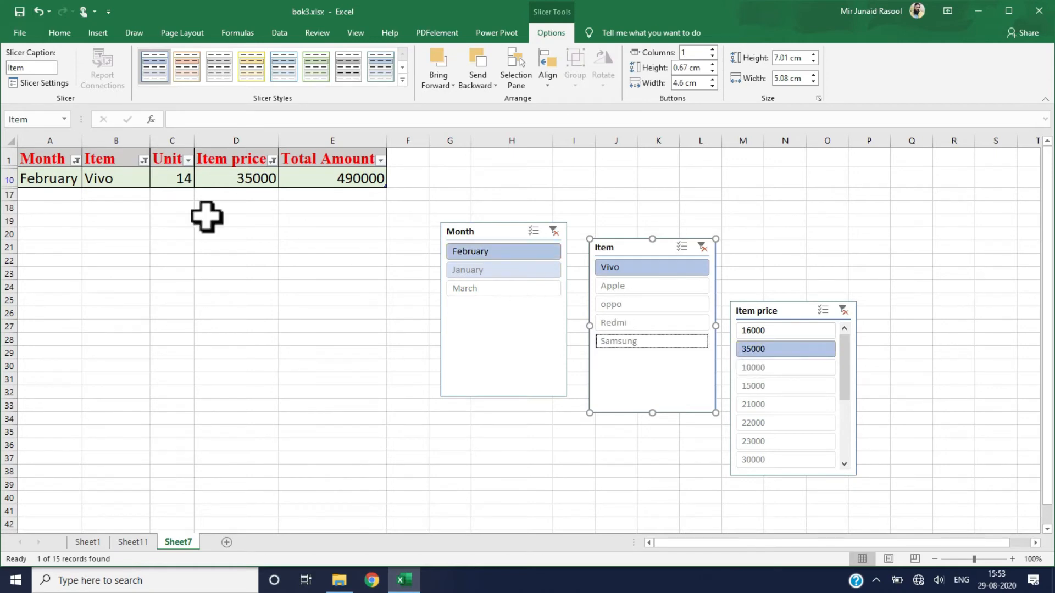
left_click(472, 253)
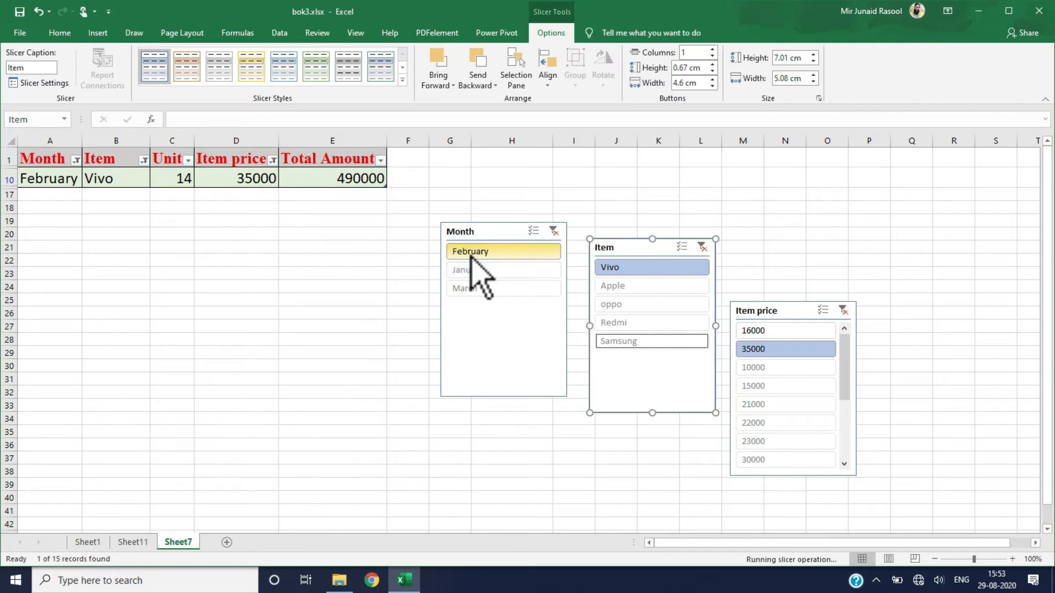
Clear the filters of the Month, Item and Item price slicers
left_click(553, 231)
left_click(701, 248)
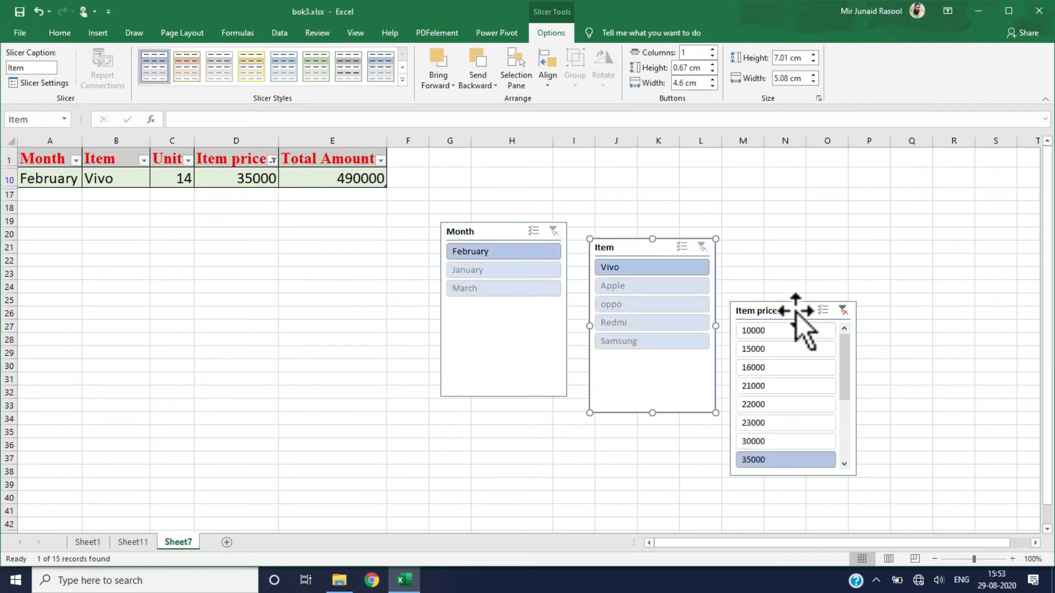
left_click(844, 311)
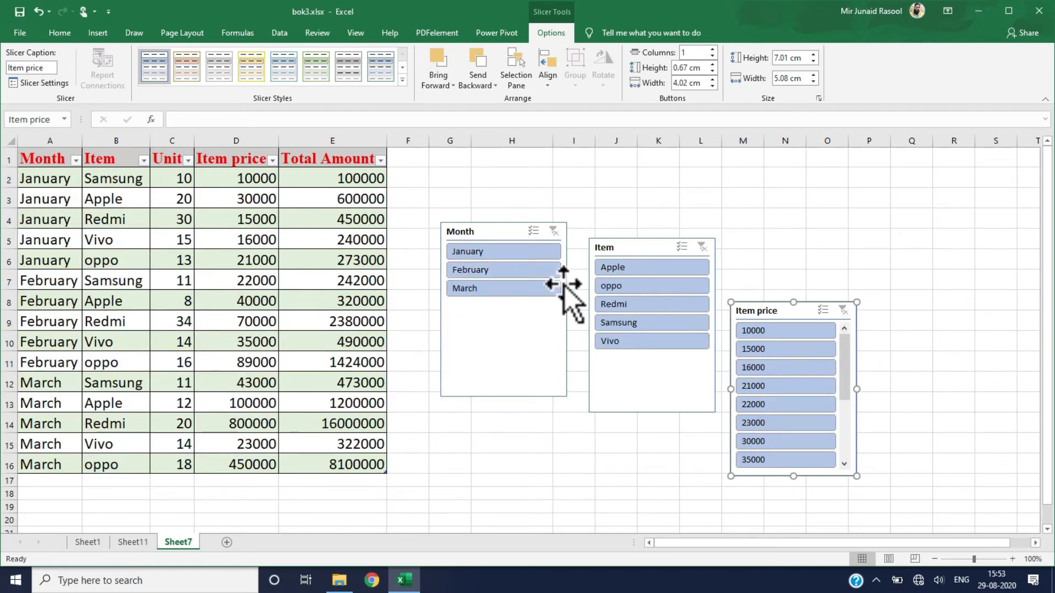
Remove the Month, Item and Item price slicers from Sheet7
right_click(515, 310)
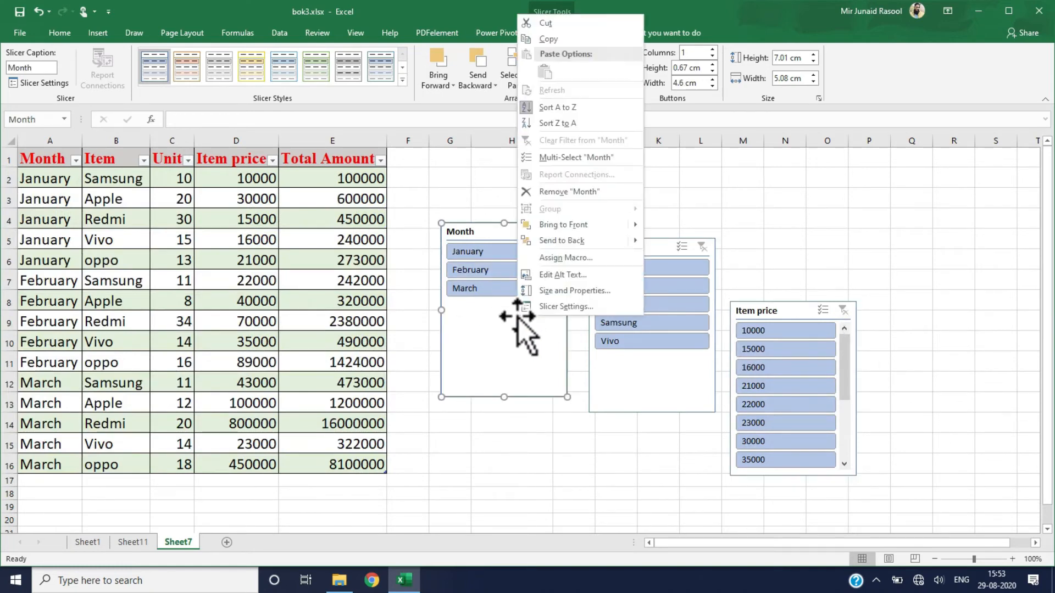
left_click(558, 189)
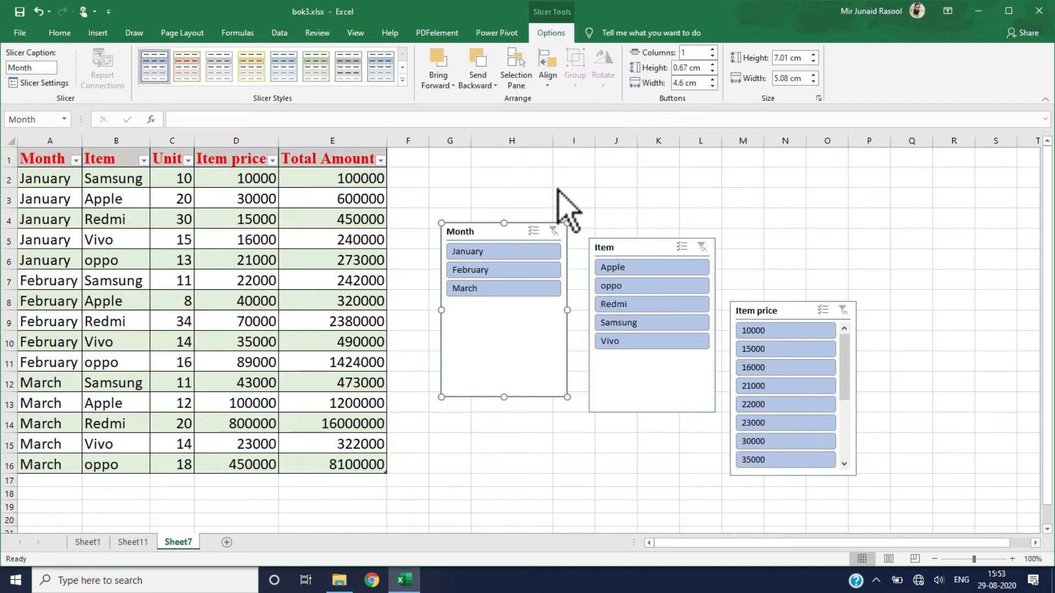
right_click(631, 253)
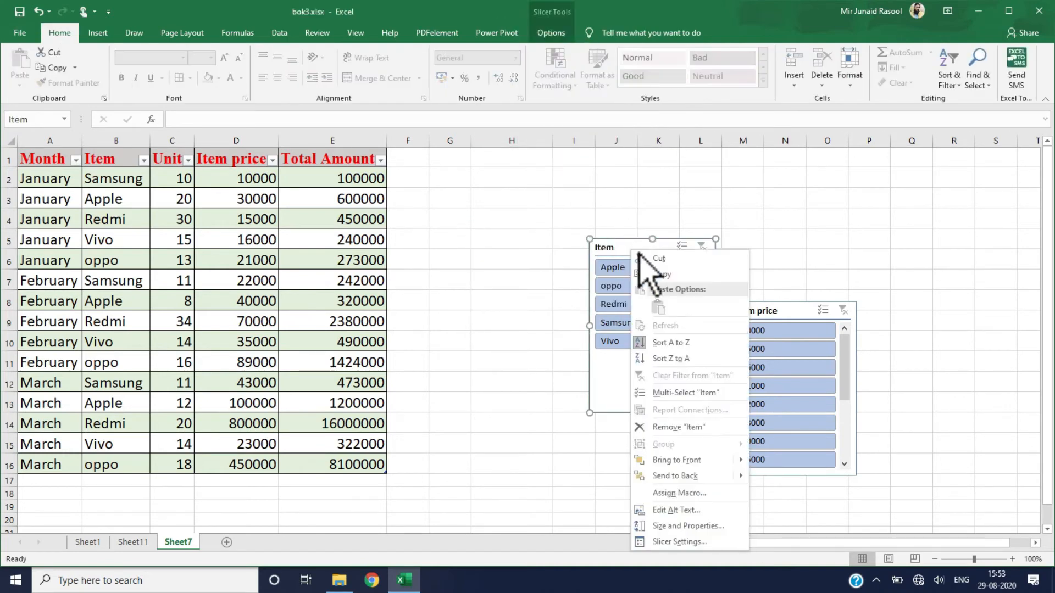
left_click(682, 426)
right_click(776, 312)
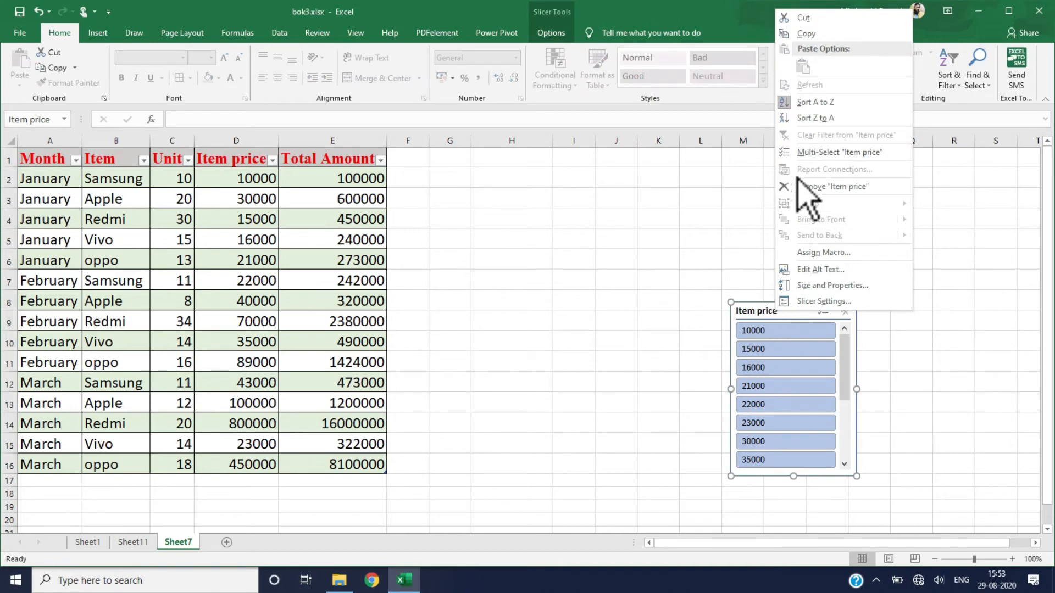
left_click(802, 187)
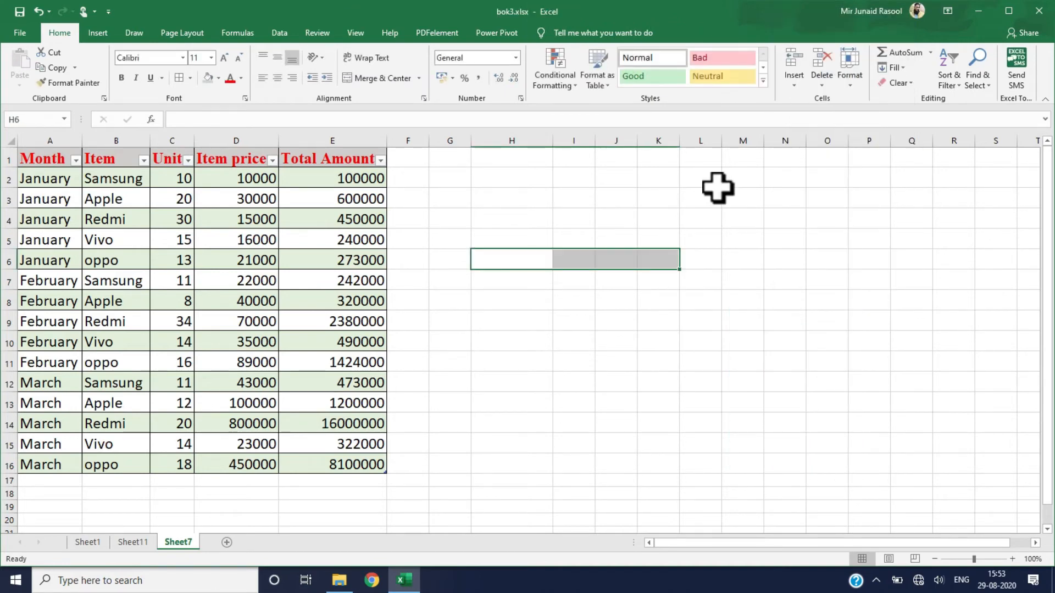
left_click(282, 262)
left_click(98, 34)
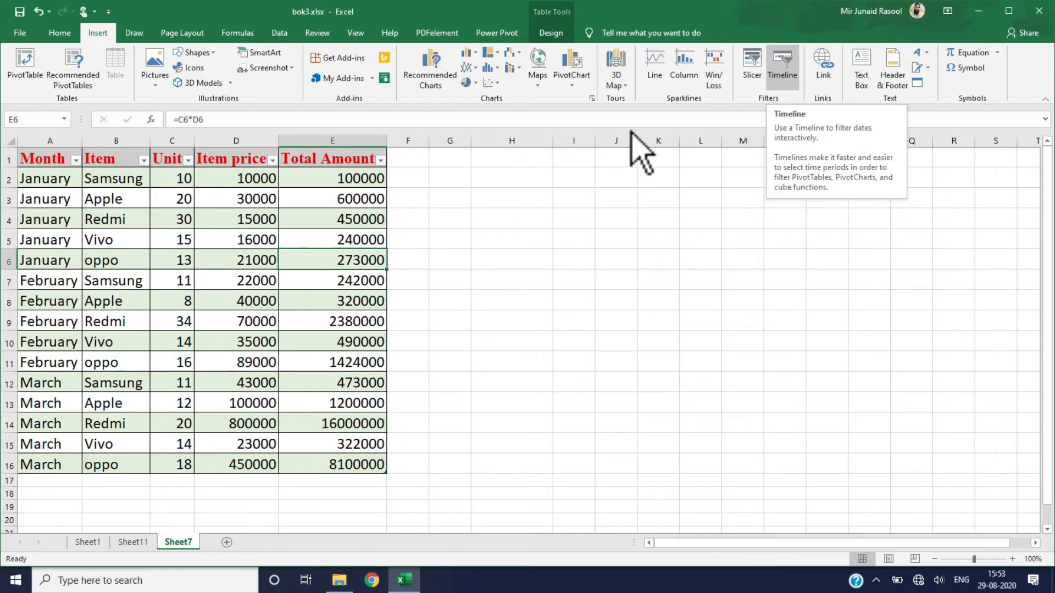
left_click(126, 542)
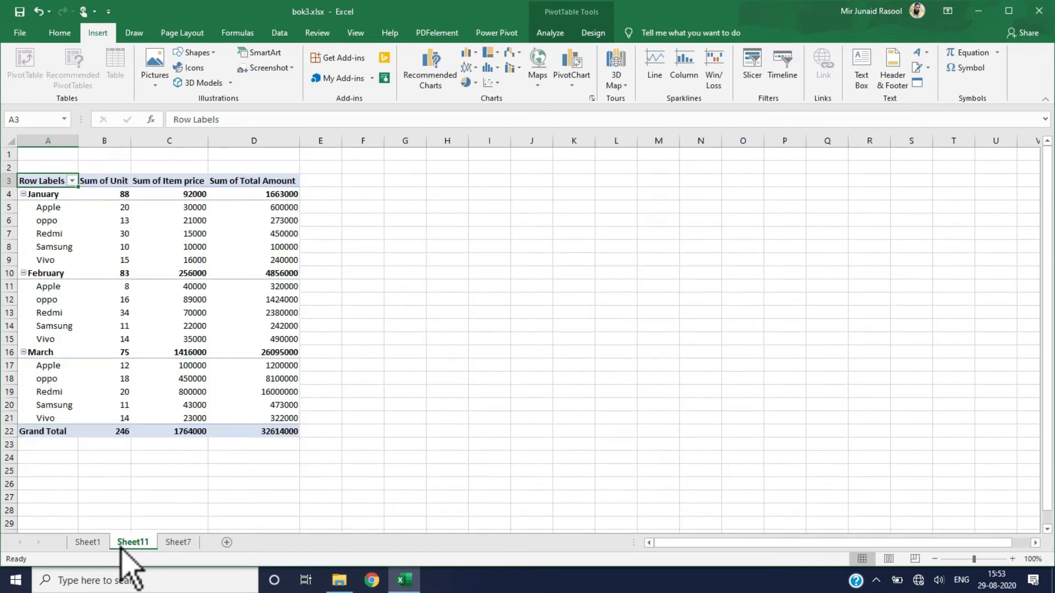
left_click(89, 542)
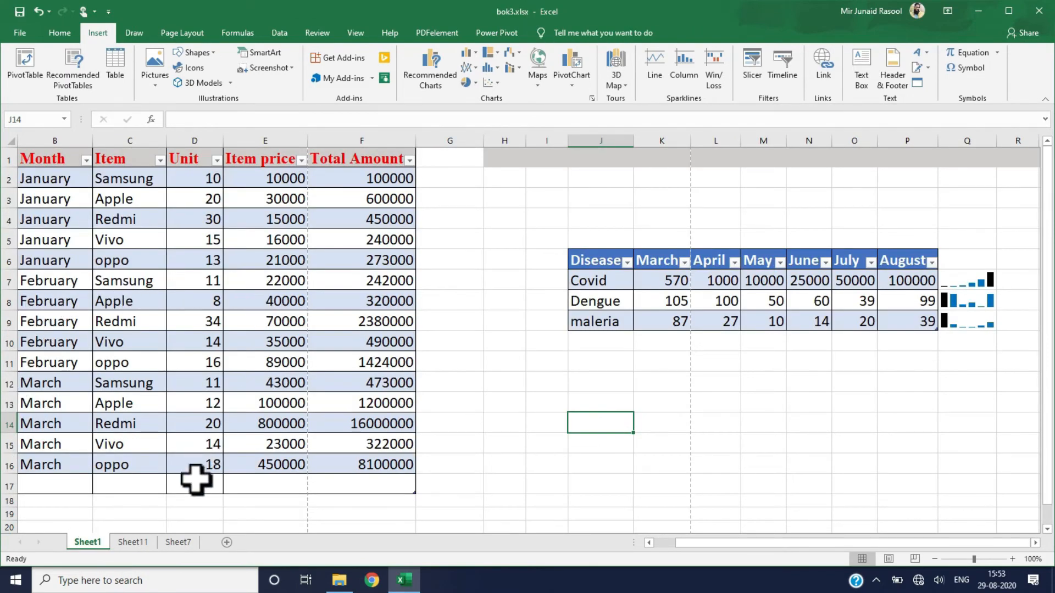
left_click(181, 542)
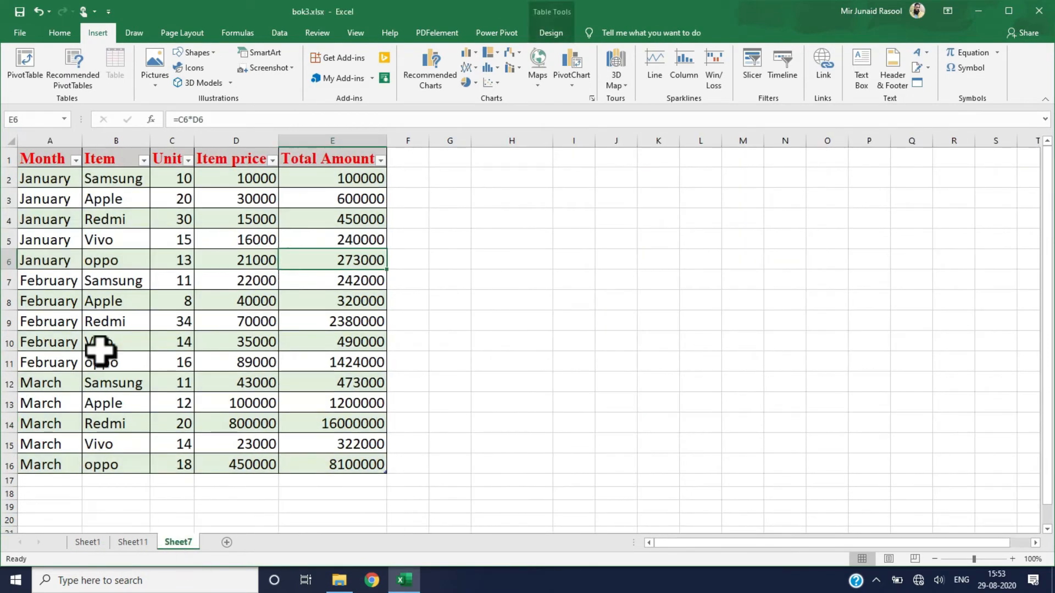
Insert a widened blank column before the Month column on Sheet7 and give it the heading Date
right_click(35, 138)
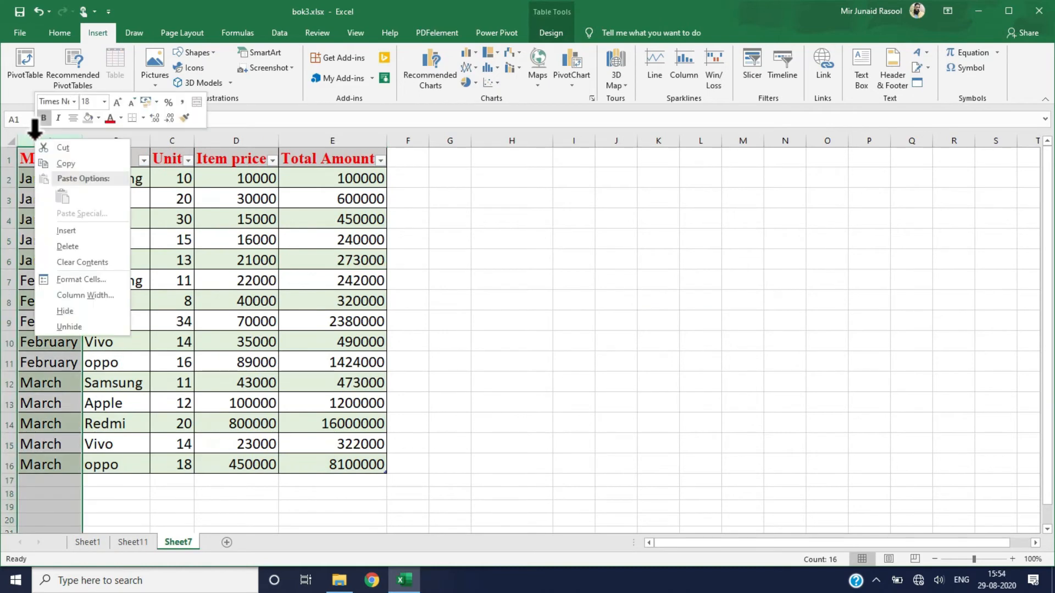
left_click(66, 230)
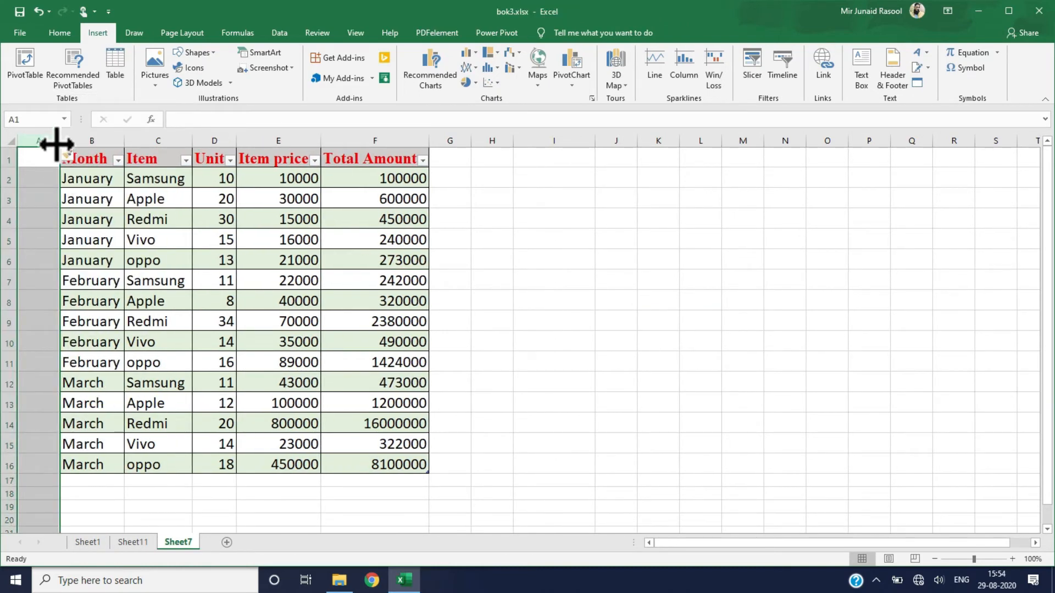
left_click_drag(57, 144, 107, 144)
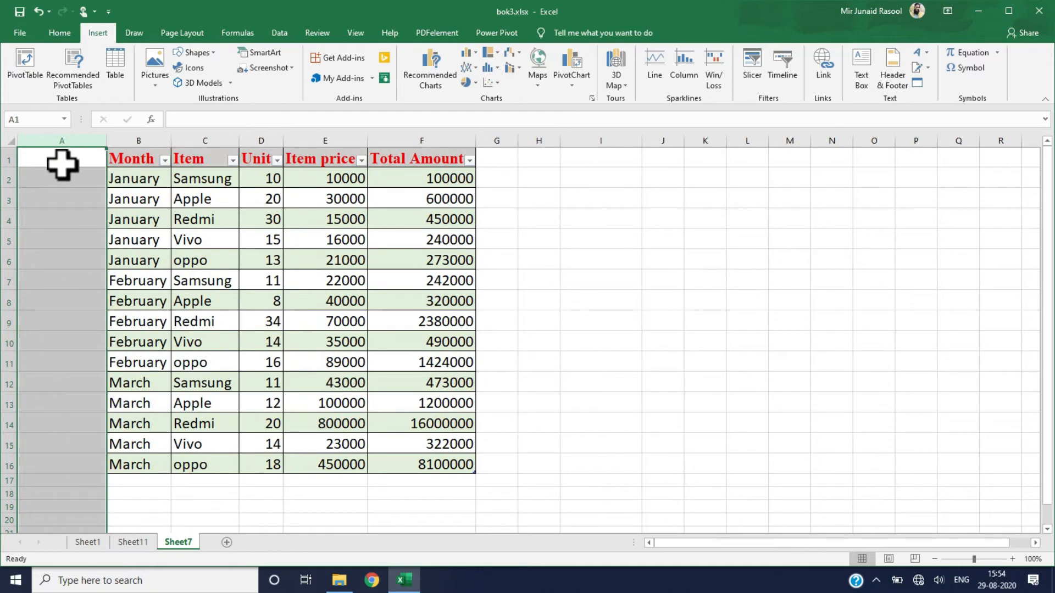
type("Date")
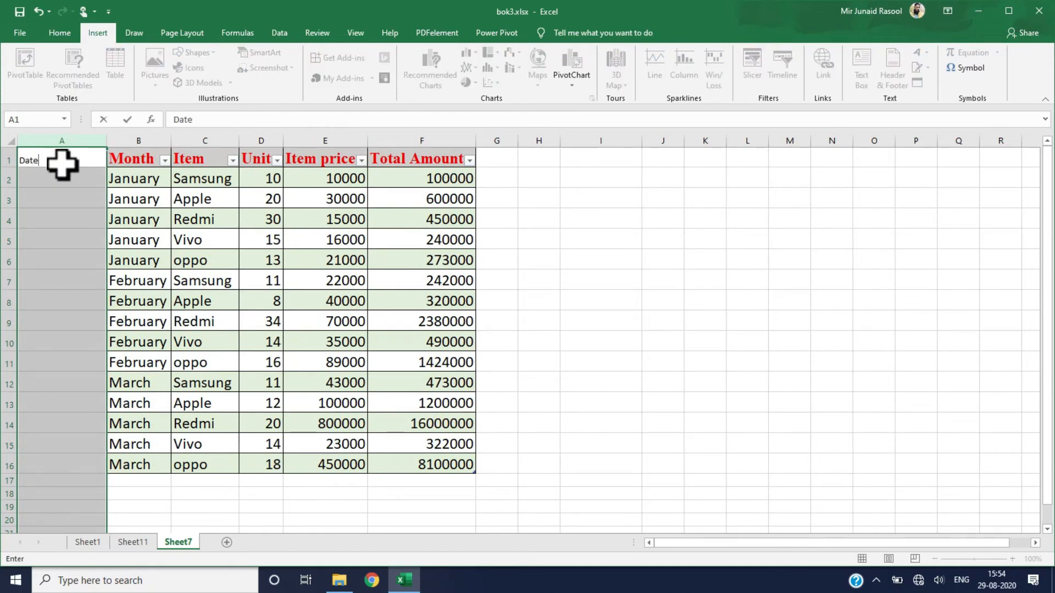
left_click(143, 177)
Copy the Month column's formatting onto the new Date column with Format Painter, down to row 16
left_click_drag(122, 159, 134, 424)
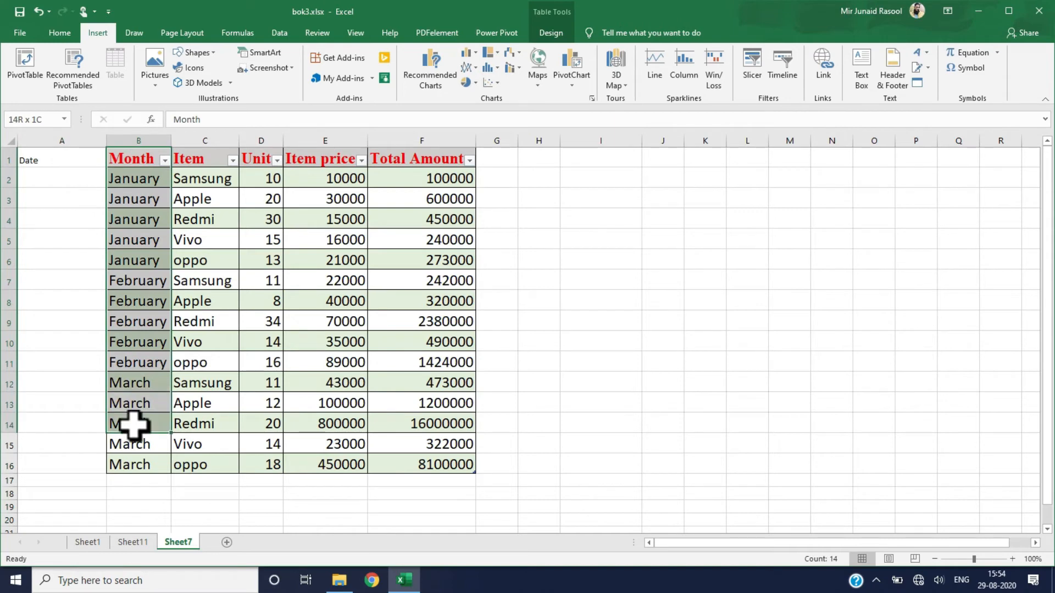
left_click(59, 33)
left_click(52, 83)
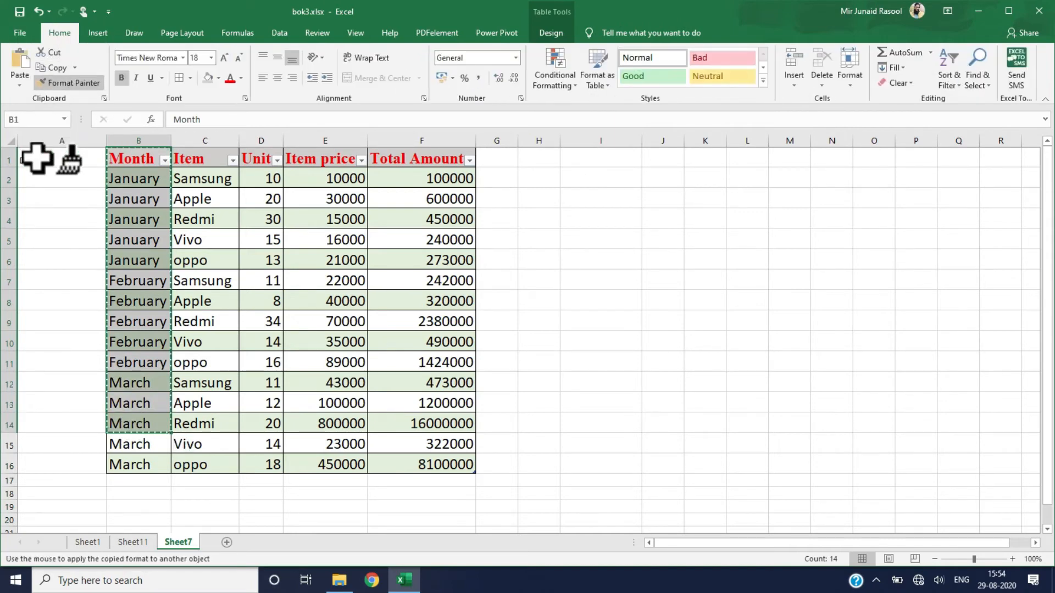
left_click_drag(38, 160, 33, 448)
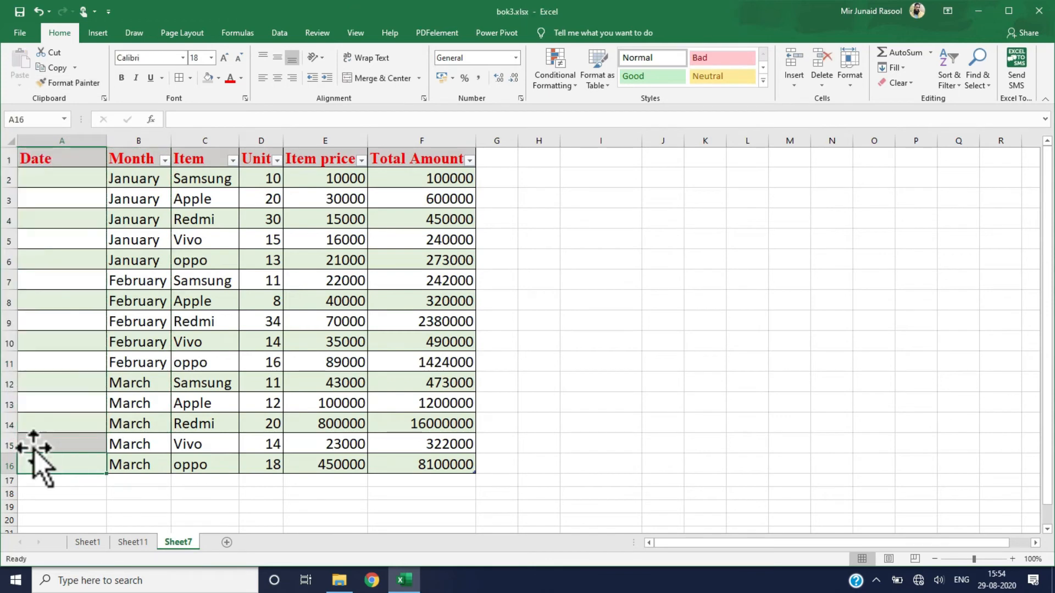
Enter 01-01-2020 in A2 and fill the daily dates down to A5
left_click(57, 176)
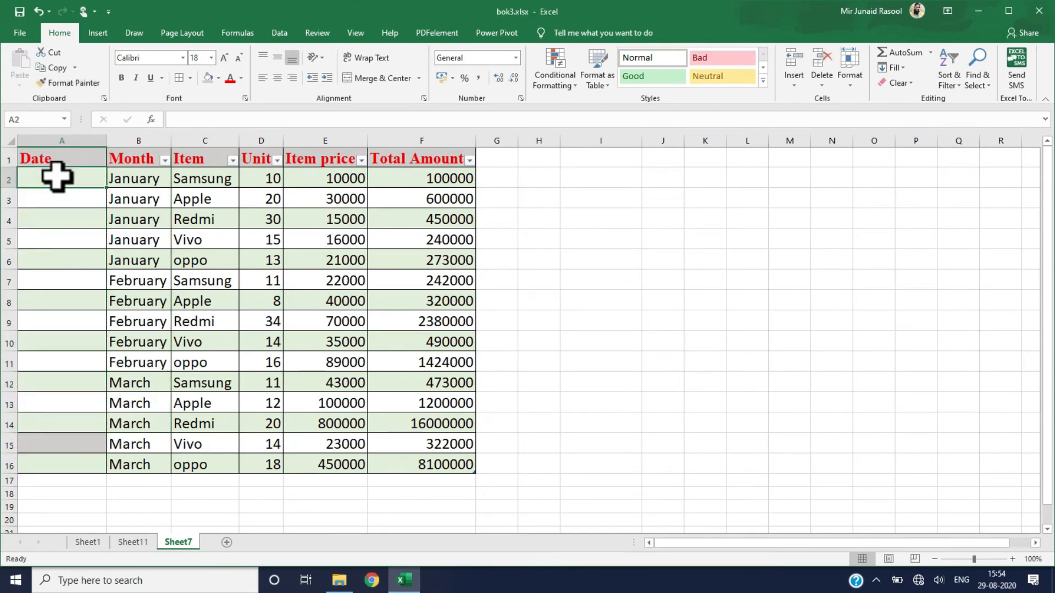
type("01-01-2020")
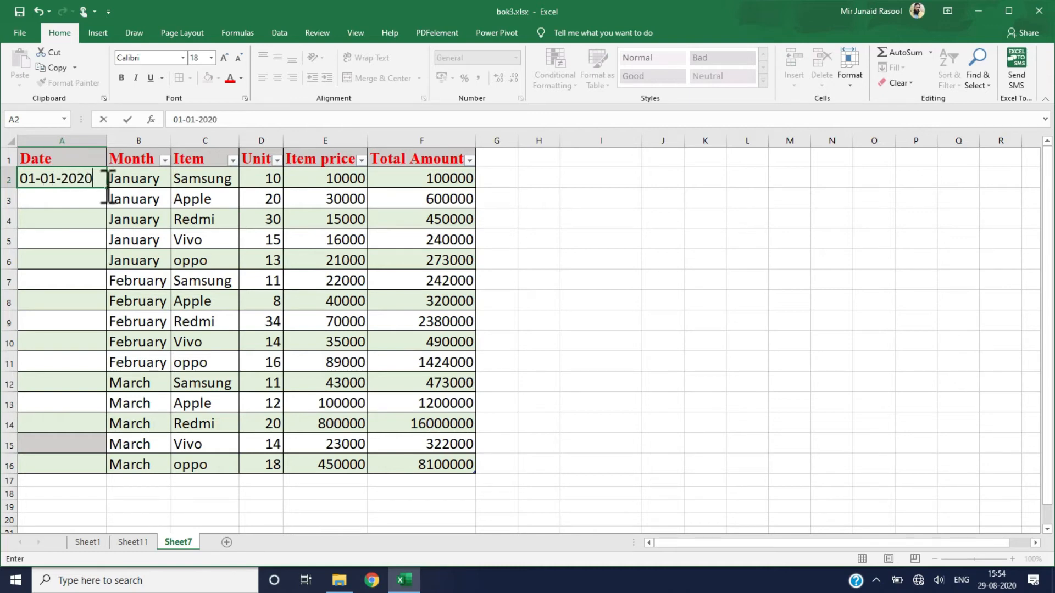
left_click_drag(111, 192, 107, 262)
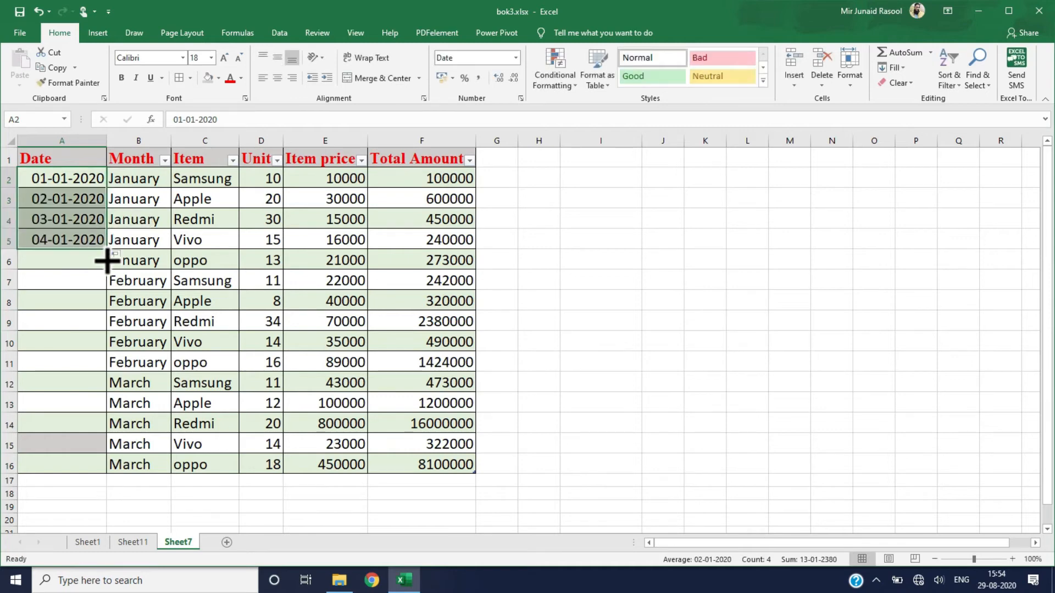
Enter 20-02-2020 in A6 and fill the daily dates down to A10
left_click(62, 264)
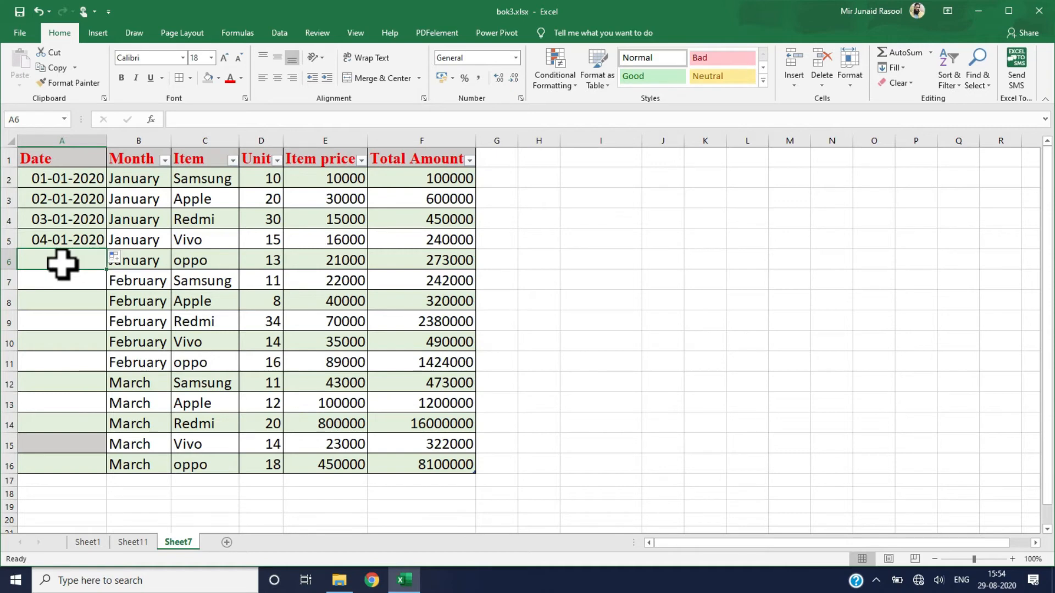
type("20-02-2020")
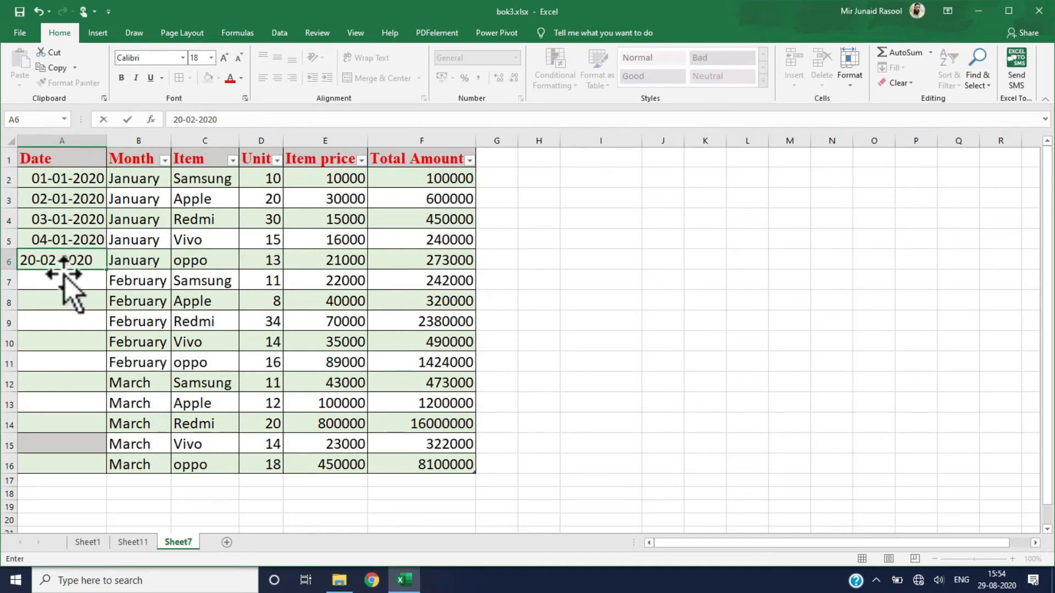
key("ctrl+Return")
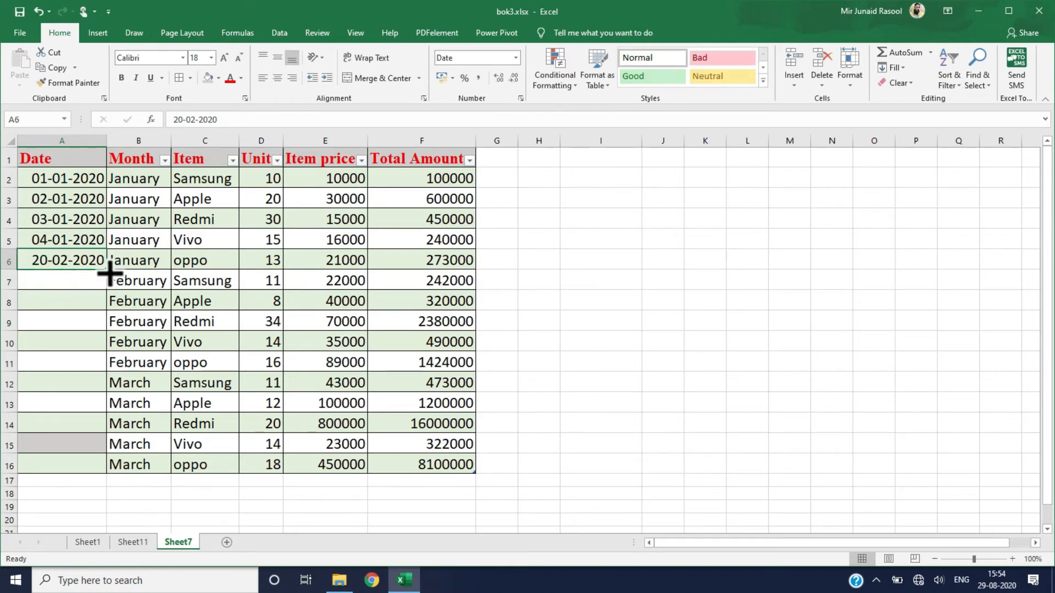
left_click_drag(106, 270, 103, 351)
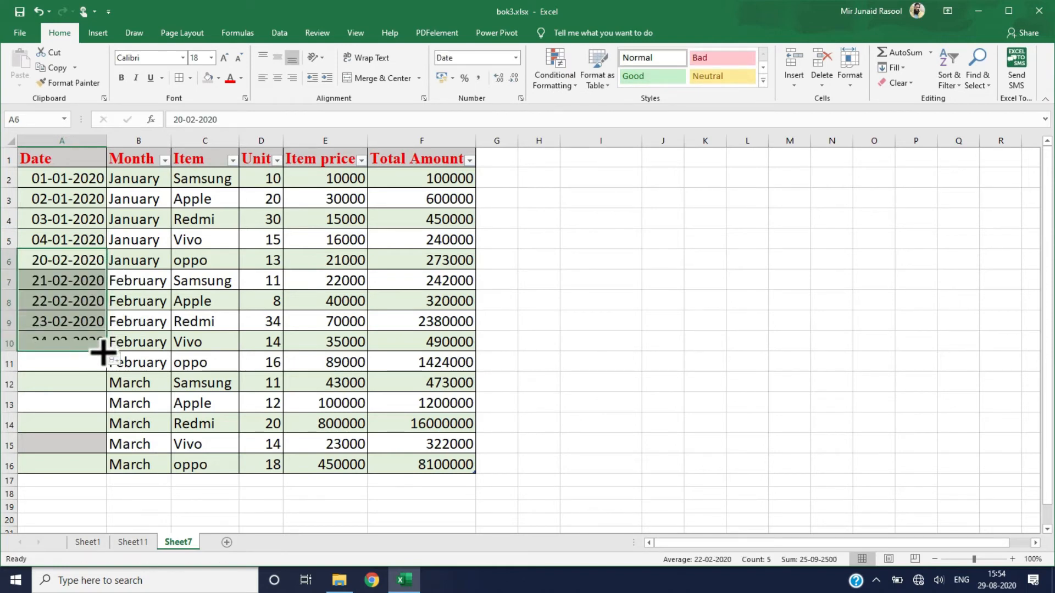
Continue the daily date series from A10 down to A16, the last row of the sales data
left_click(80, 360)
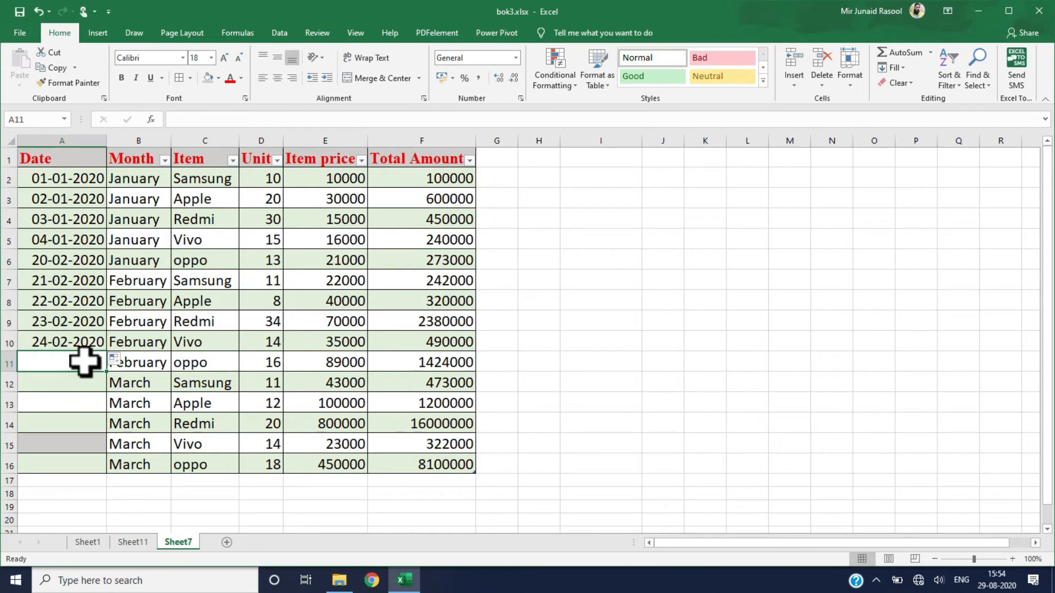
left_click(90, 345)
left_click_drag(106, 351, 108, 471)
left_click(101, 364)
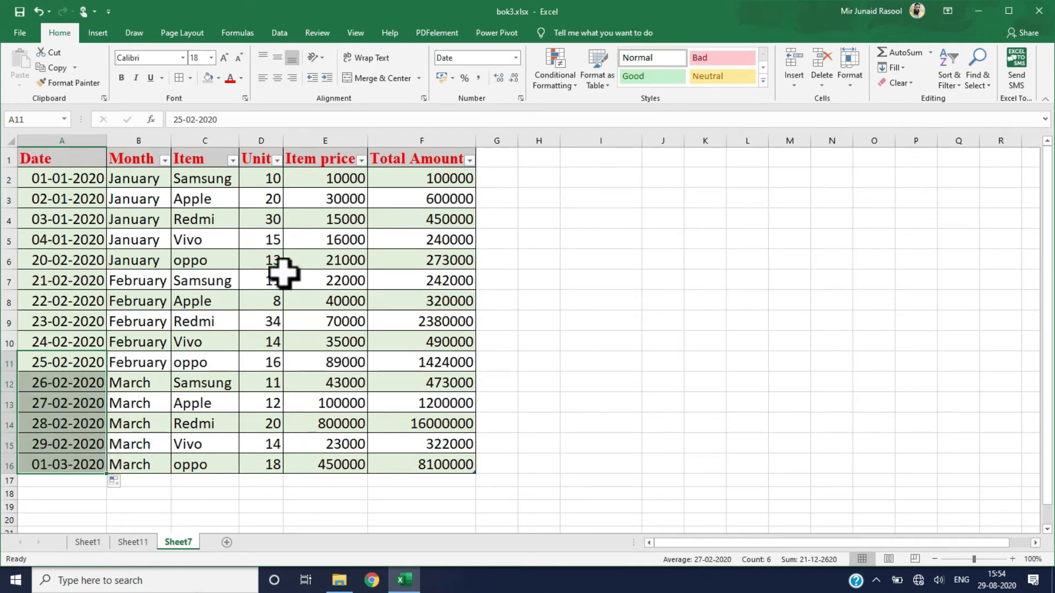
Create a PivotTable from the sales data in A1:F16, including the Date column, on a new worksheet
left_click_drag(49, 159, 422, 469)
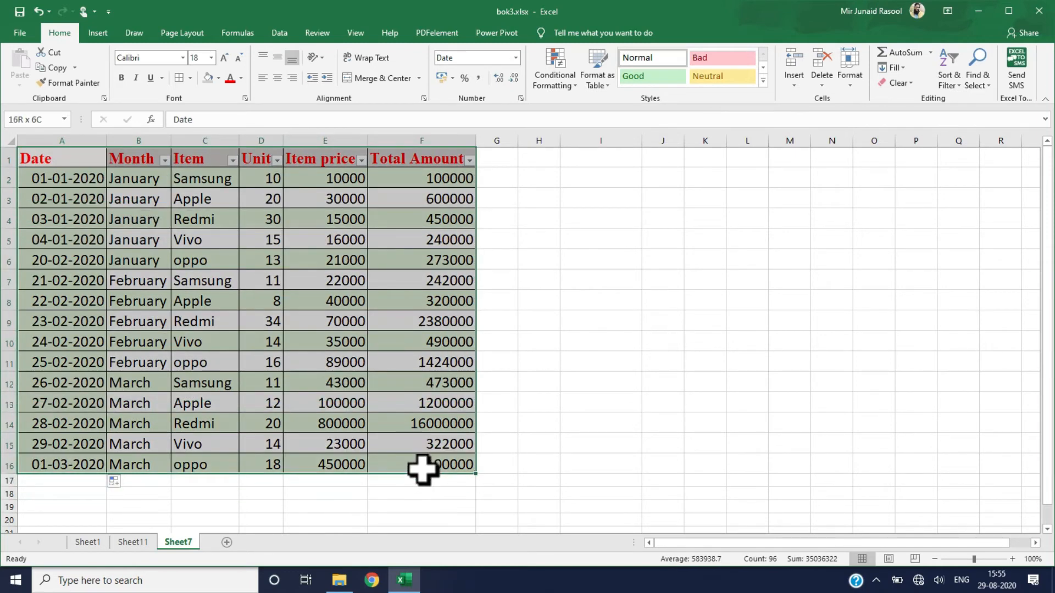
left_click(98, 33)
left_click(28, 72)
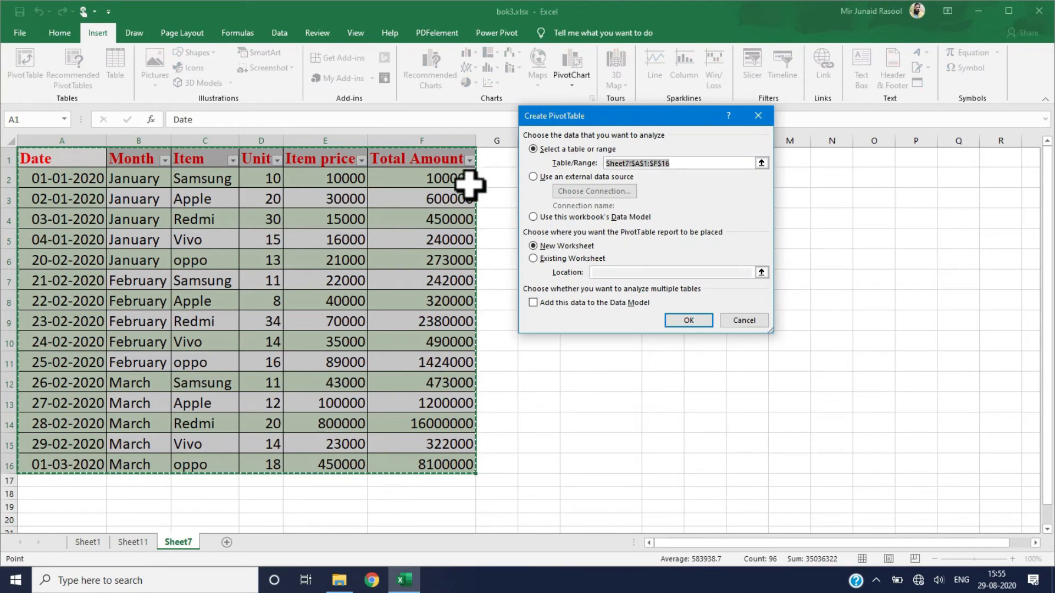
left_click(687, 320)
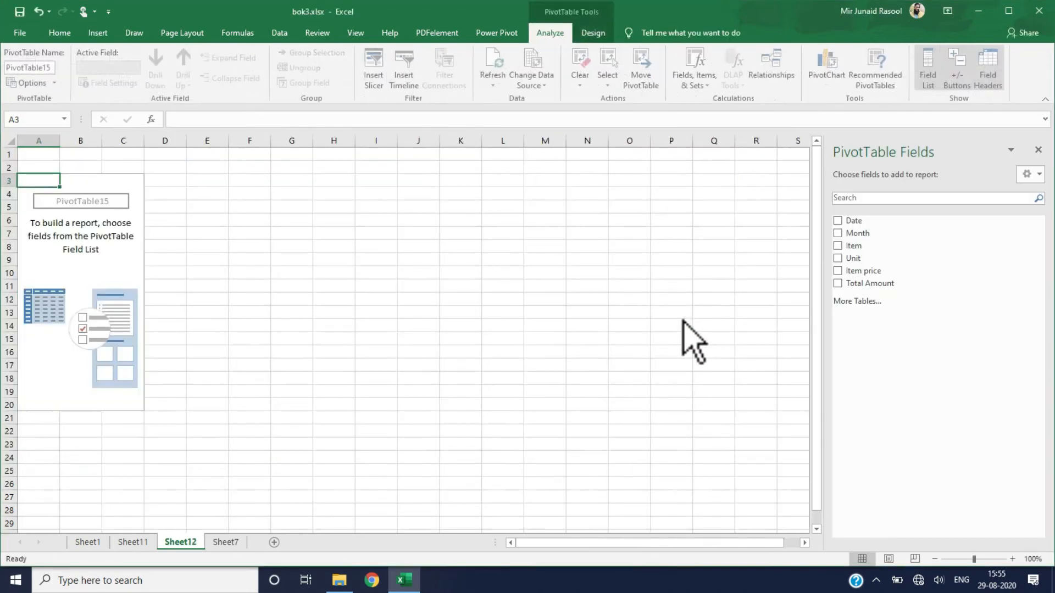
Add the Date, Month, Item, Unit, Item price and Total Amount fields to the PivotTable, leaving the Jan group collapsed
left_click(837, 221)
left_click(838, 233)
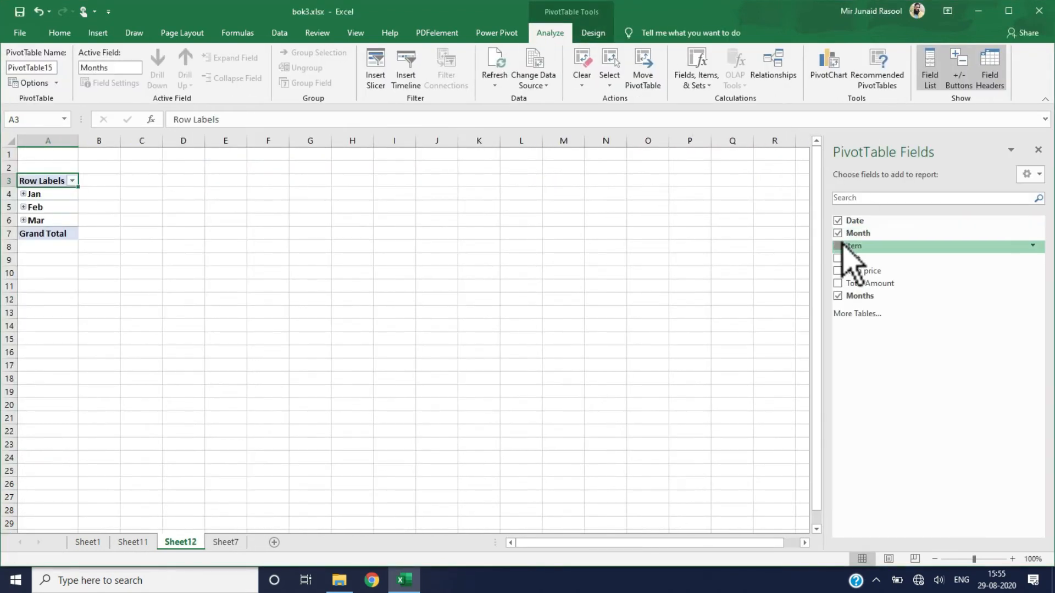
left_click(838, 245)
left_click(837, 258)
left_click(838, 271)
left_click(837, 283)
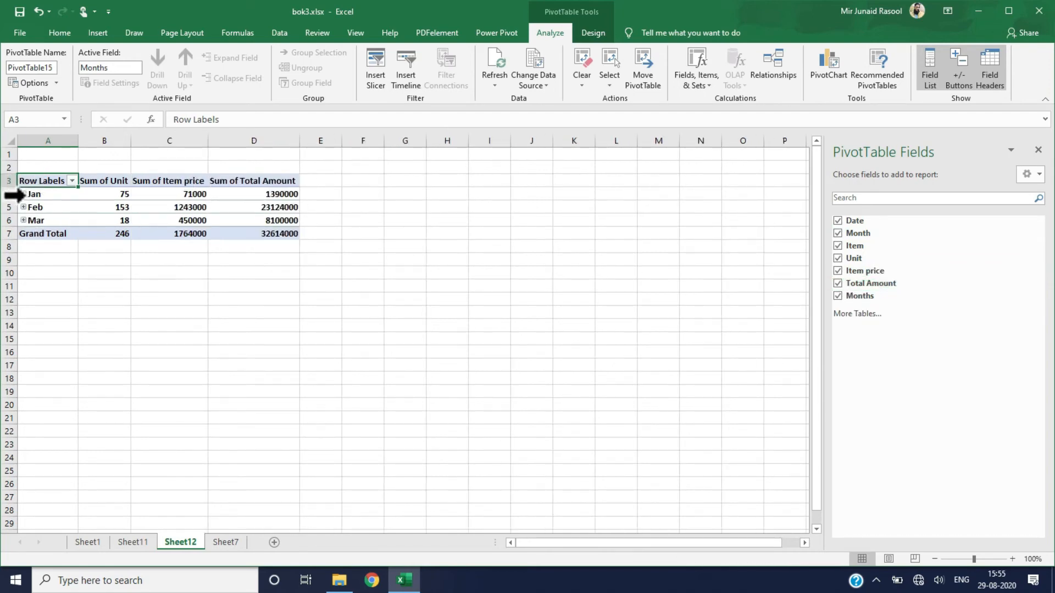
left_click(23, 194)
left_click(23, 194)
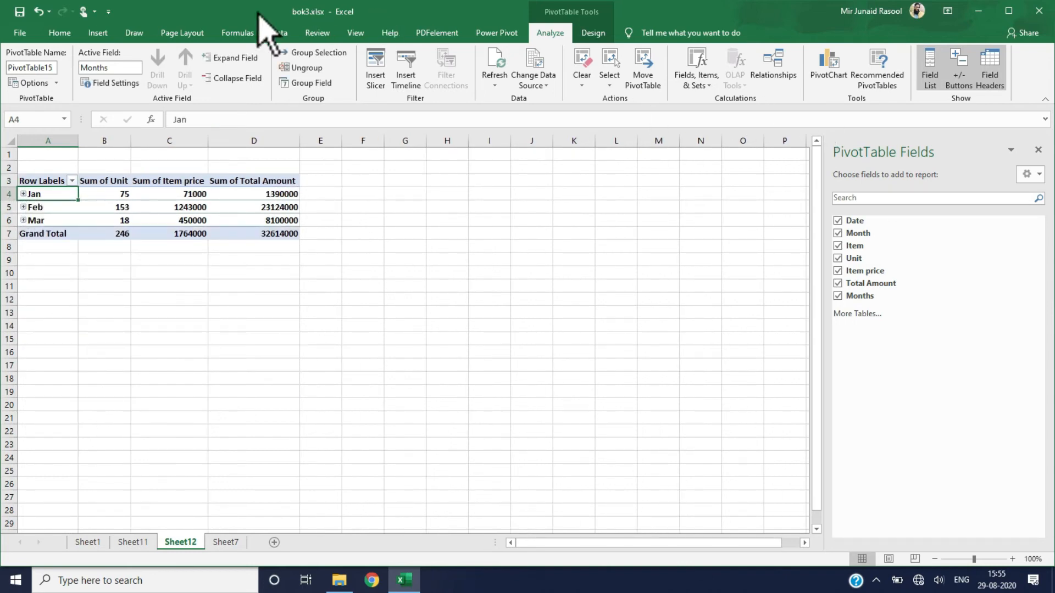
Insert a timeline based on the Date field for the PivotTable
left_click(99, 33)
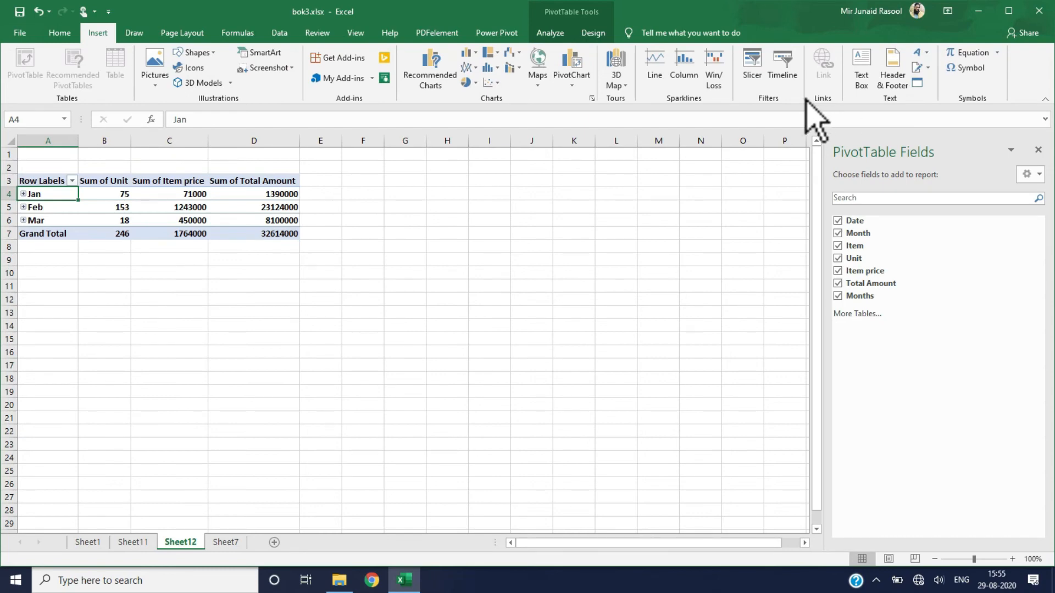
left_click(780, 77)
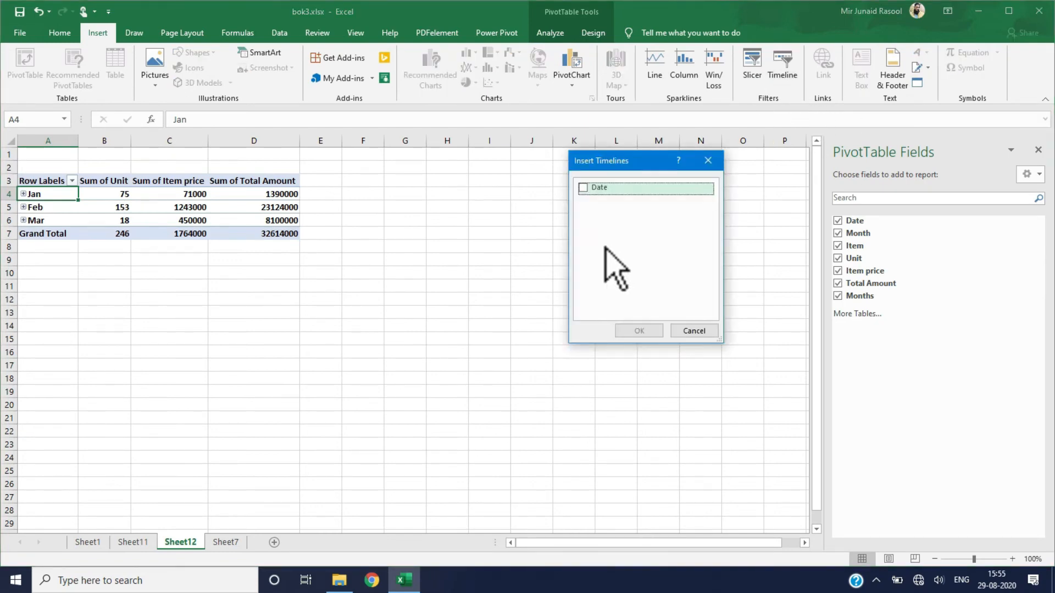
left_click(583, 188)
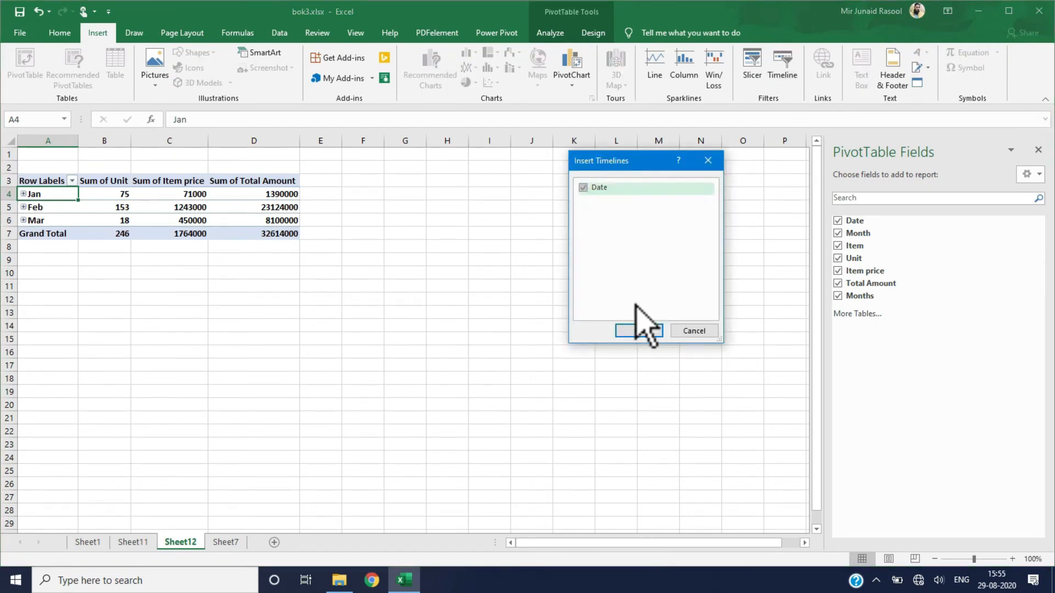
left_click(637, 331)
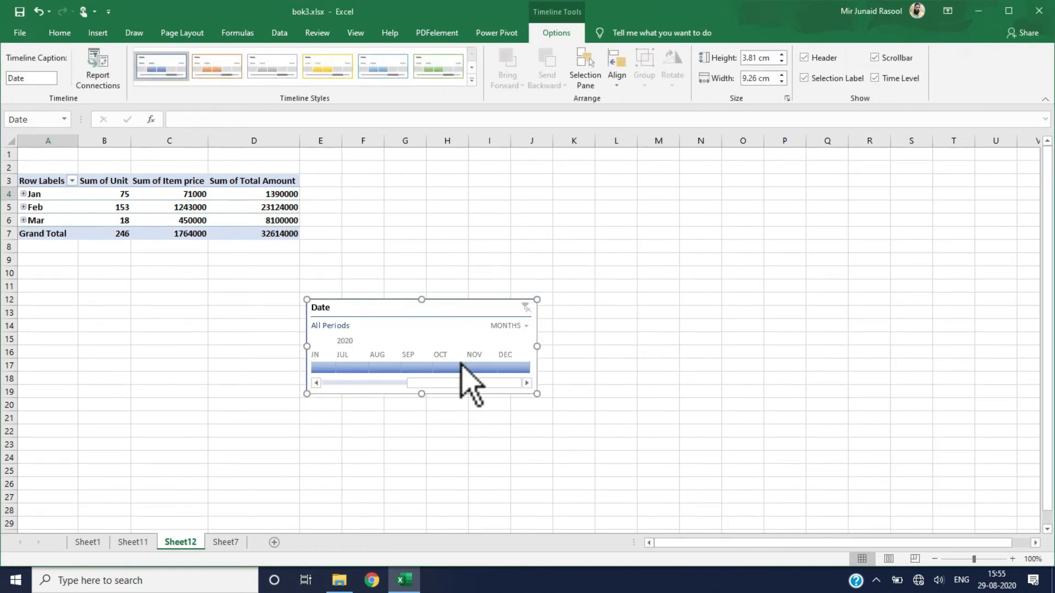
Filter the PivotTable to January 2020 with the timeline, expand the Jan group, and move the timeline farther from the table
left_click_drag(441, 383, 335, 384)
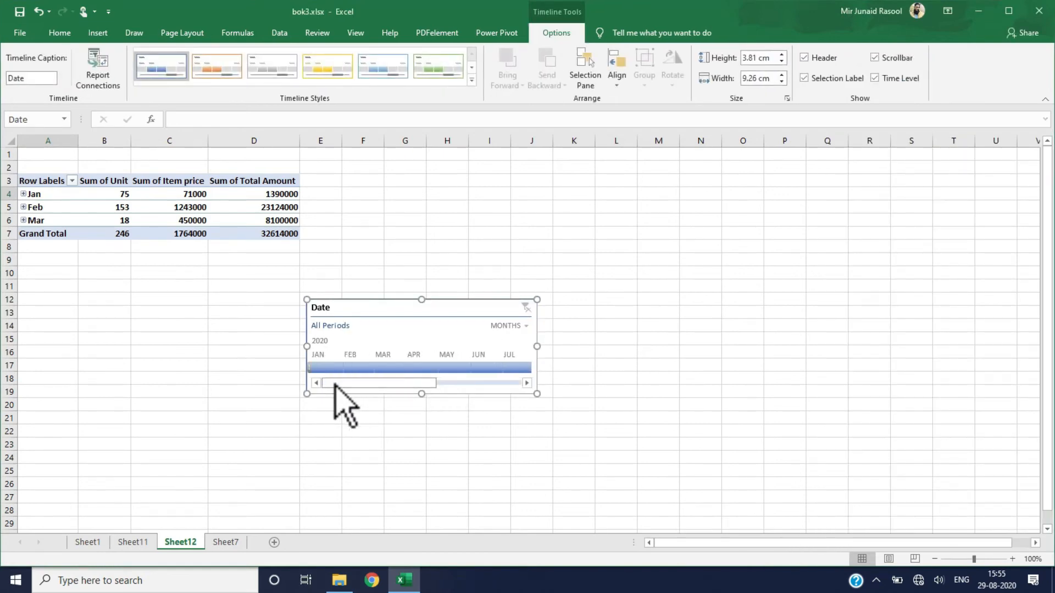
left_click(319, 364)
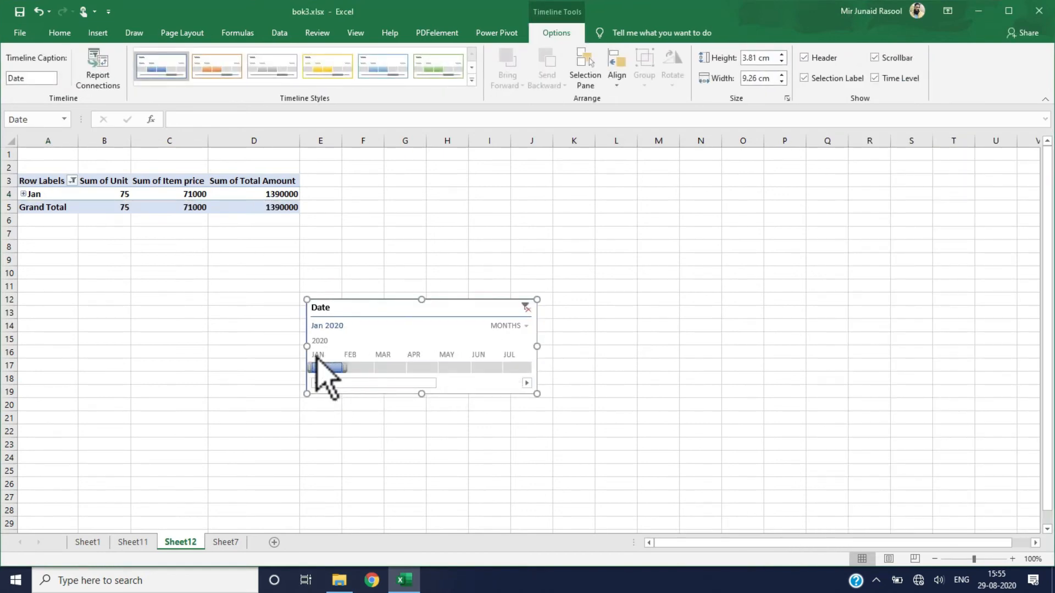
left_click(24, 194)
left_click_drag(361, 300, 518, 304)
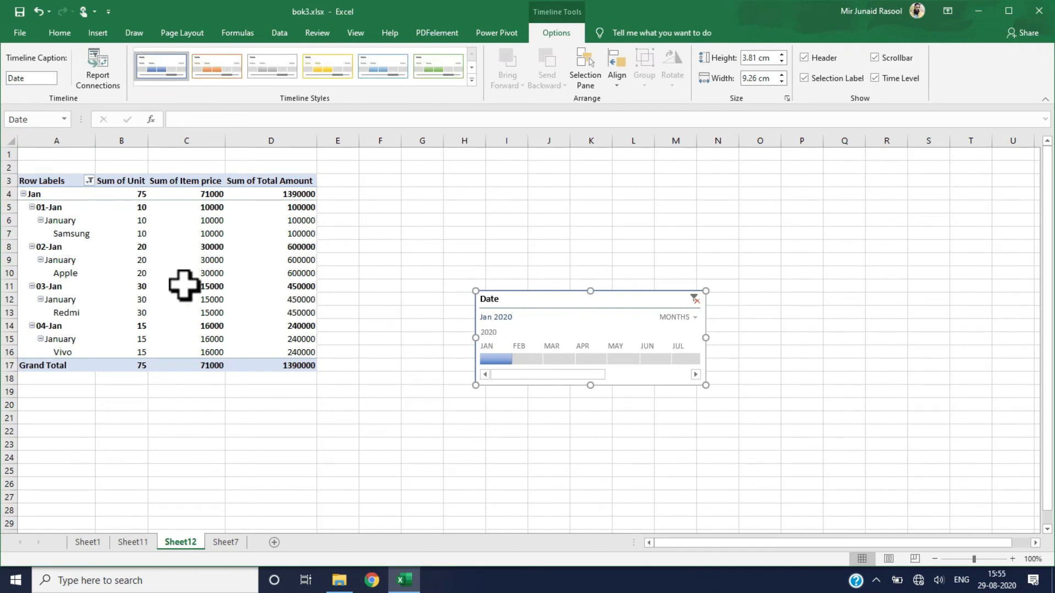
Switch the timeline filter to February 2020 and expand the Feb group in the PivotTable
left_click(536, 359)
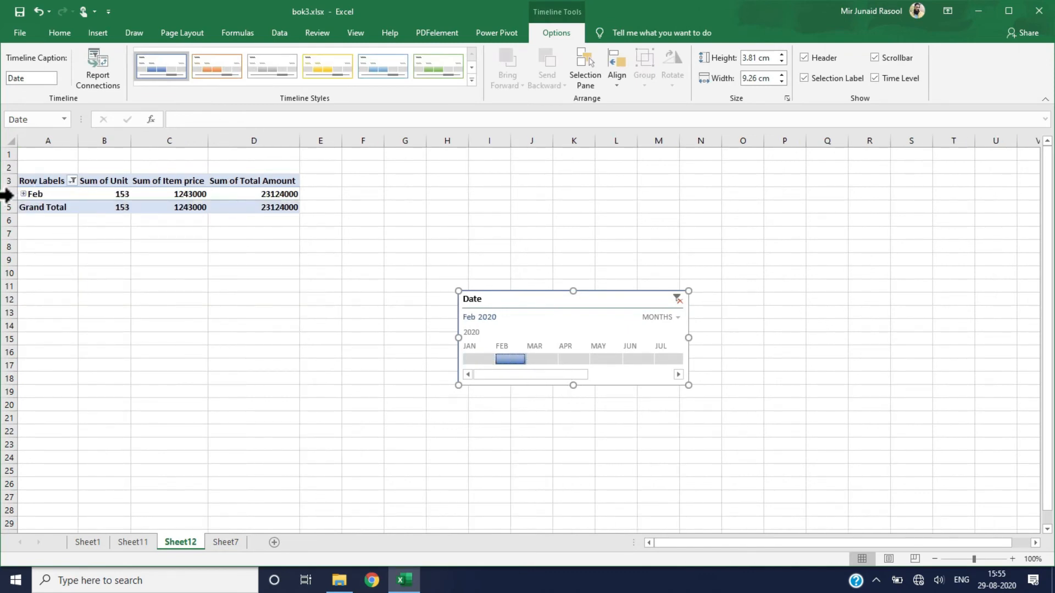
left_click(23, 194)
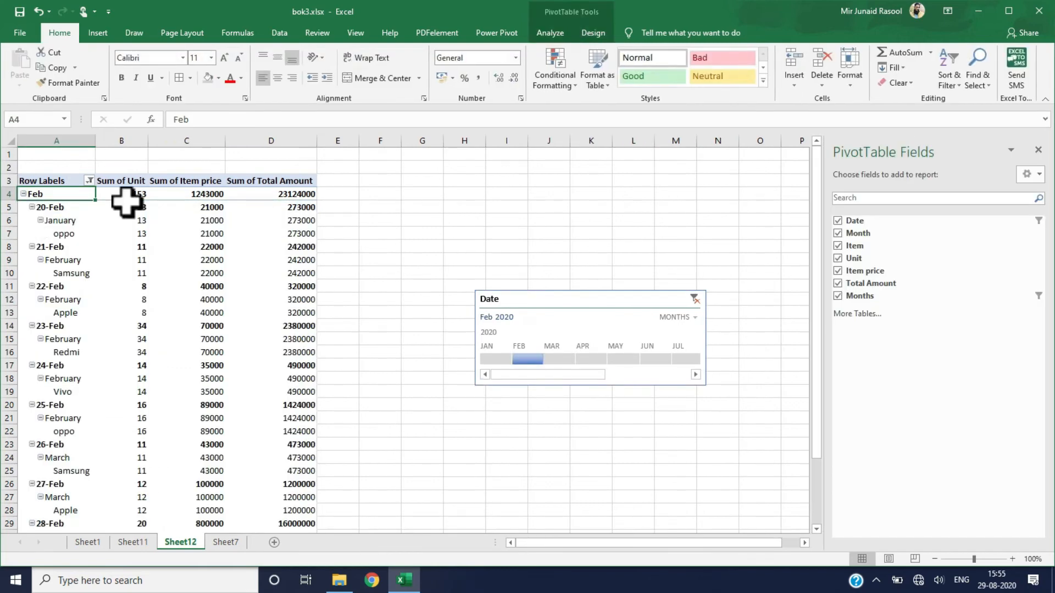
Switch the timeline filter to March 2020 and expand the Mar group in the PivotTable
left_click(563, 356)
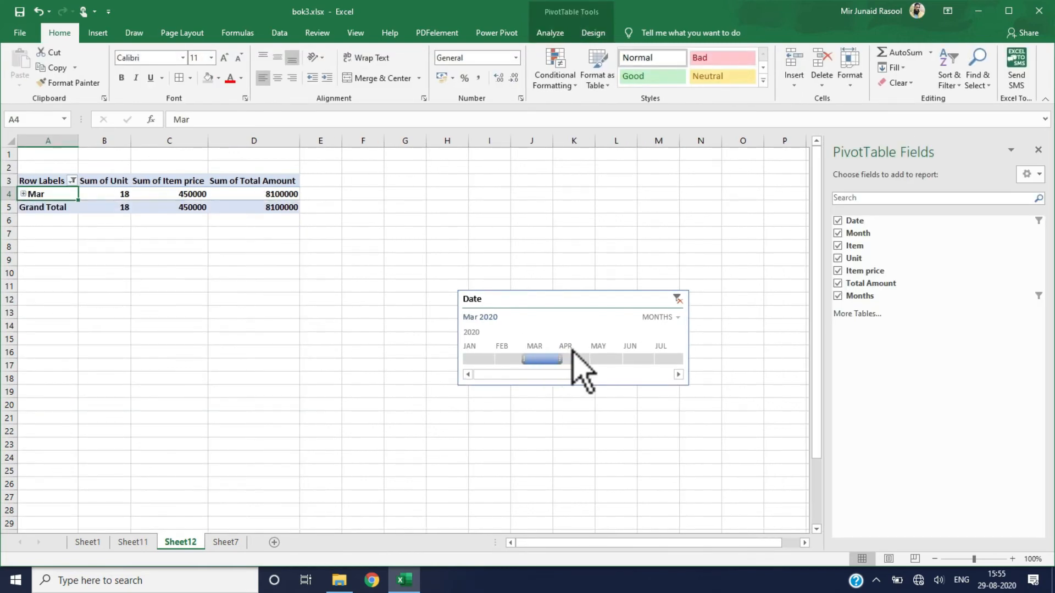
left_click(23, 193)
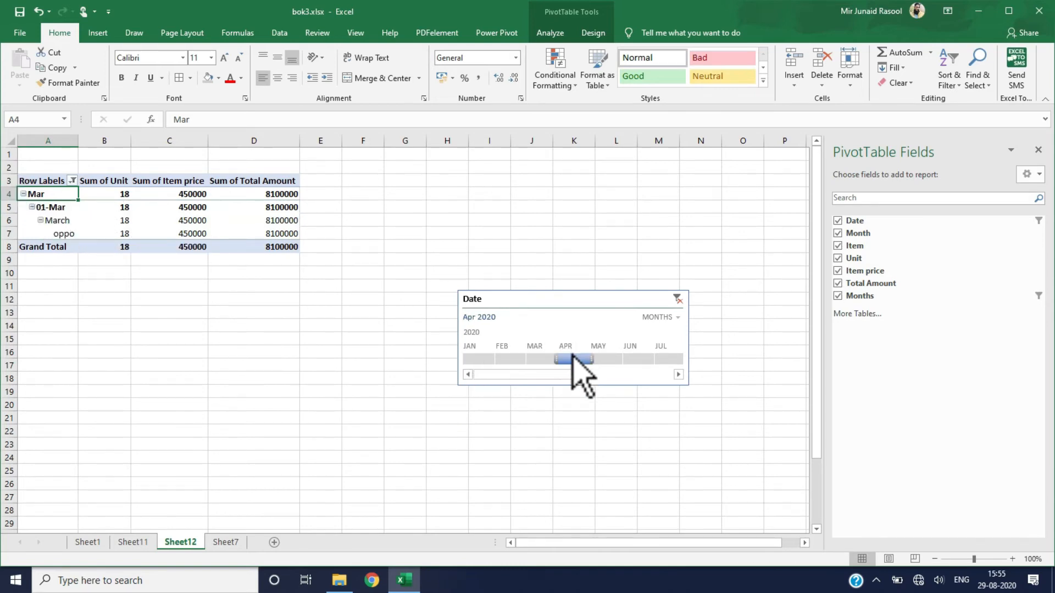
Switch the timeline filter through May, July and November to August 2020, and view the available time levels without changing them
left_click(604, 360)
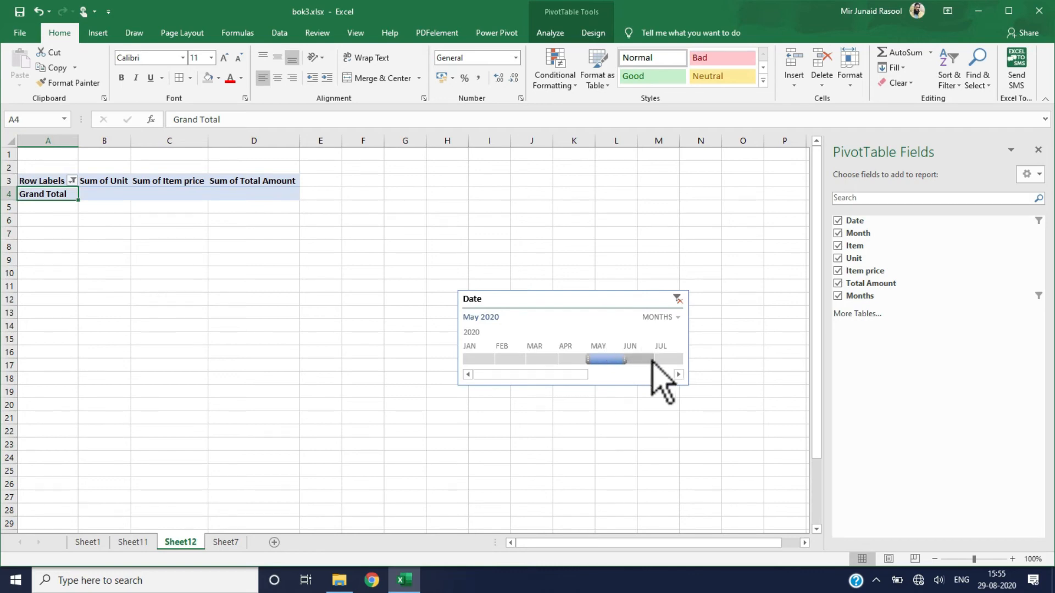
left_click(667, 360)
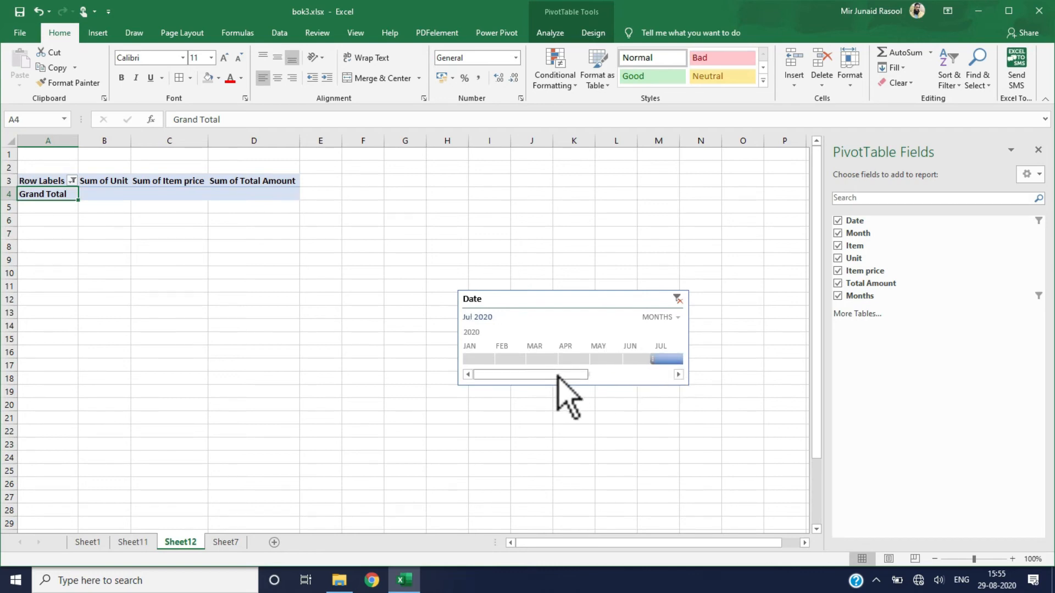
left_click_drag(557, 376, 650, 374)
left_click(636, 360)
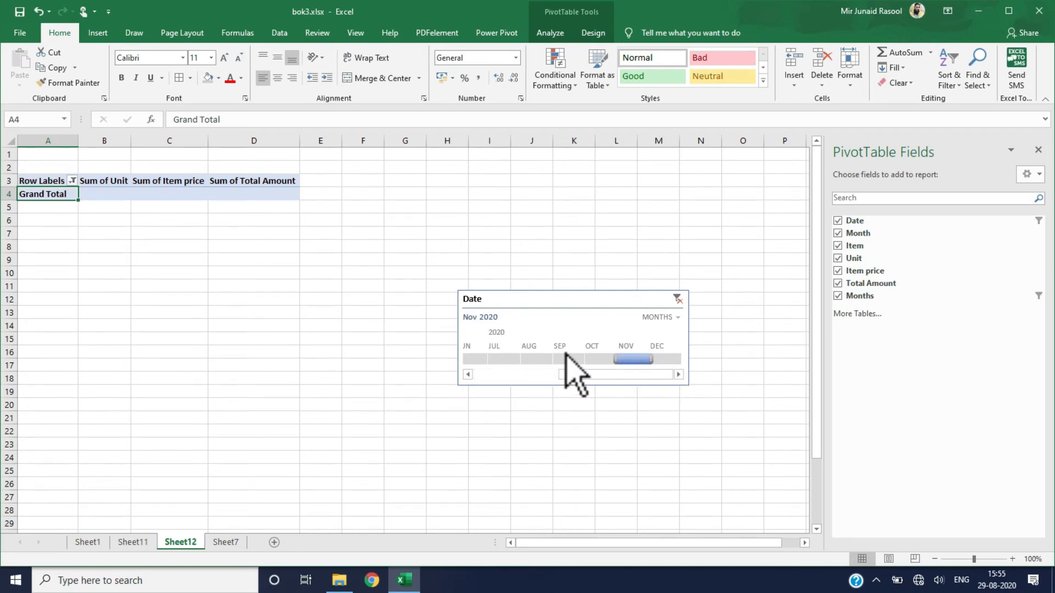
left_click(533, 359)
left_click(663, 317)
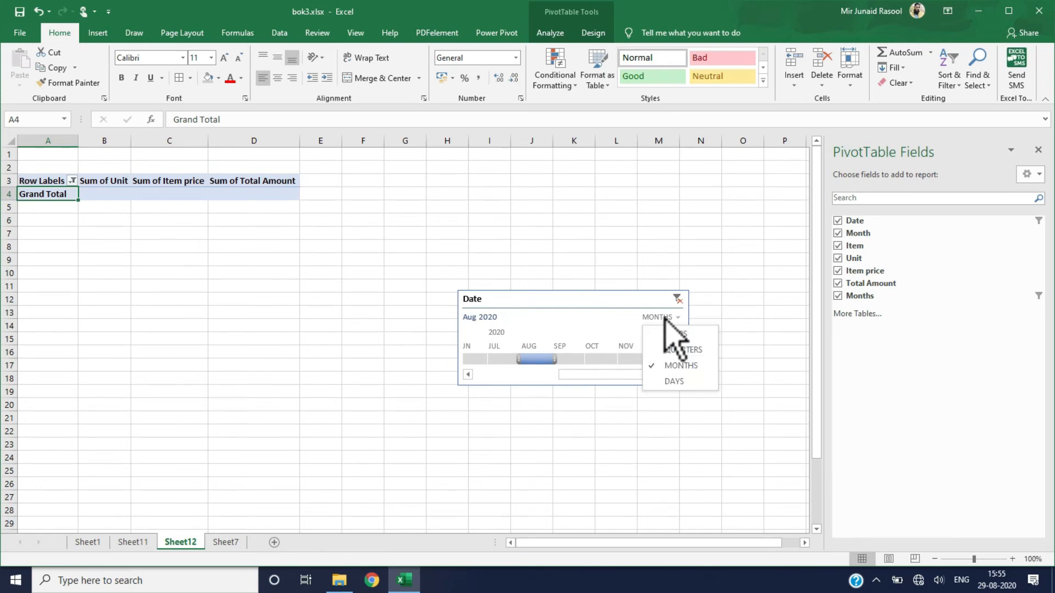
left_click(497, 327)
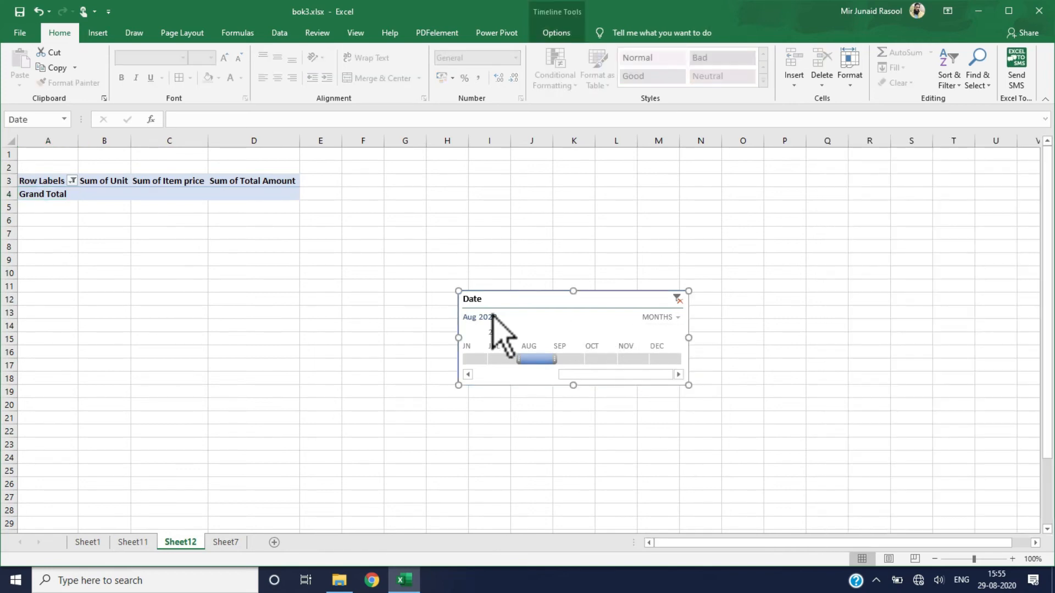
Remove the Date timeline from the worksheet and close the PivotTable field list
right_click(585, 309)
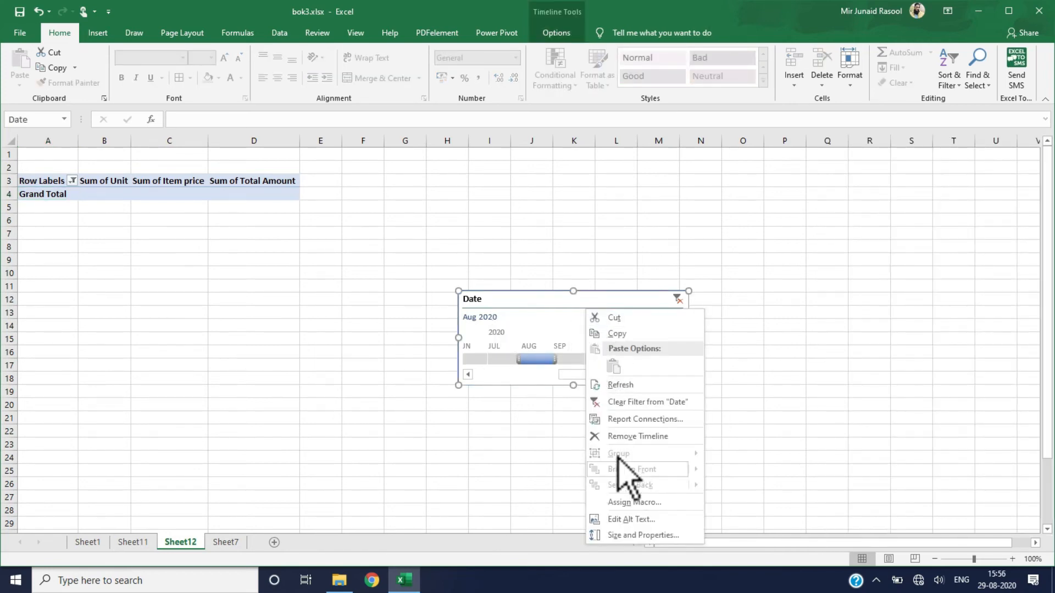
left_click(637, 436)
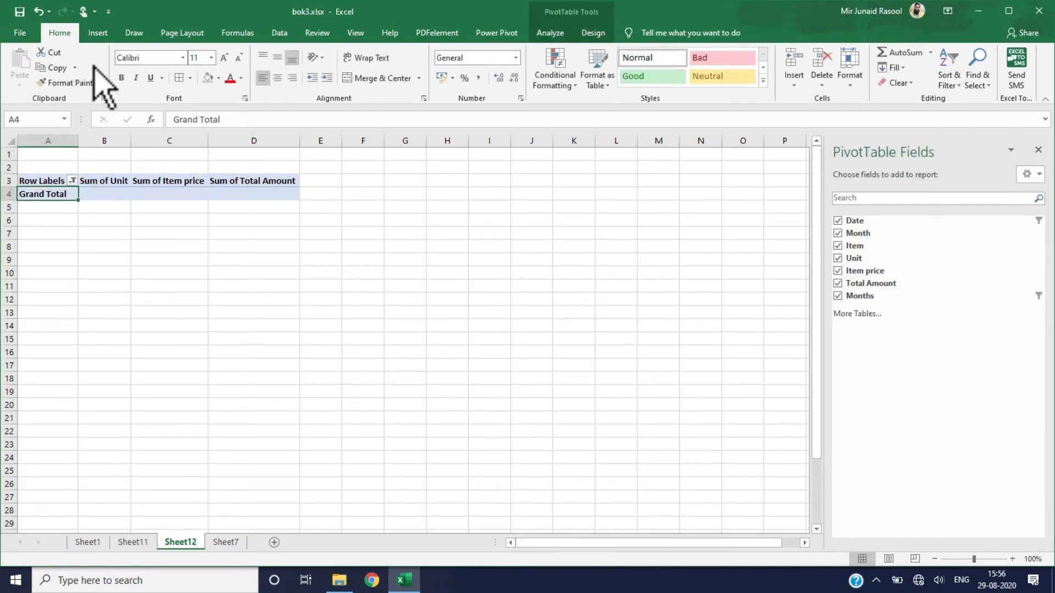
left_click(98, 33)
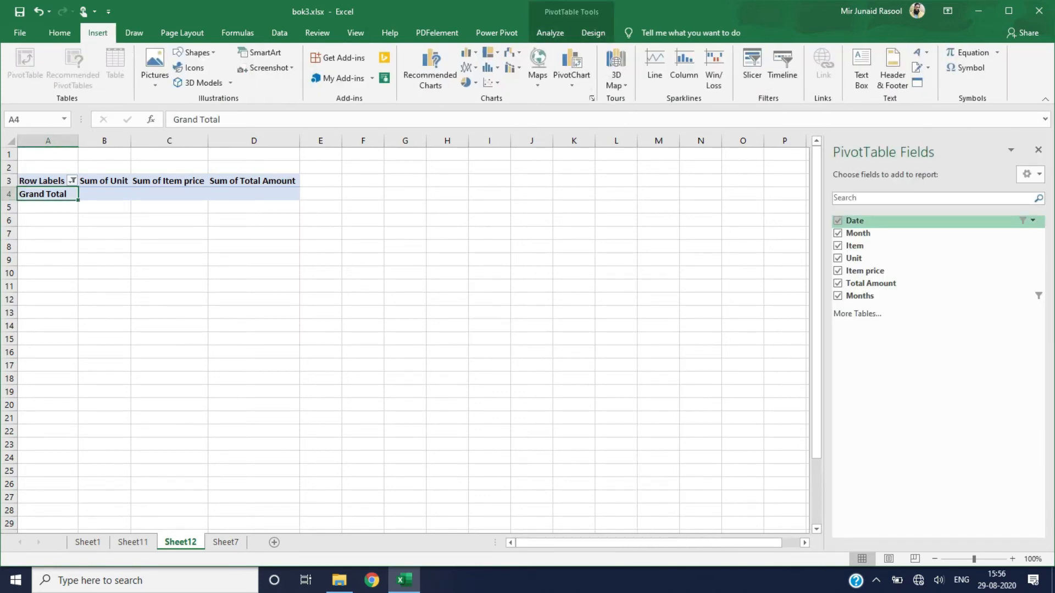
left_click(1038, 150)
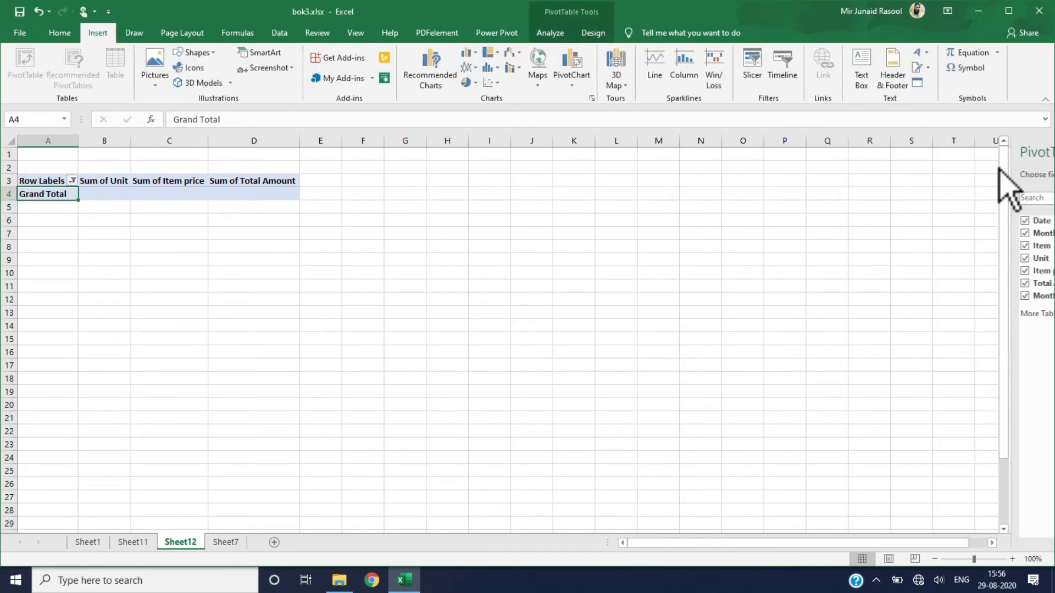
Insert a hyperlink to the existing file Book1.xlsx in cell I5 of Sheet7
left_click(225, 542)
left_click(321, 341)
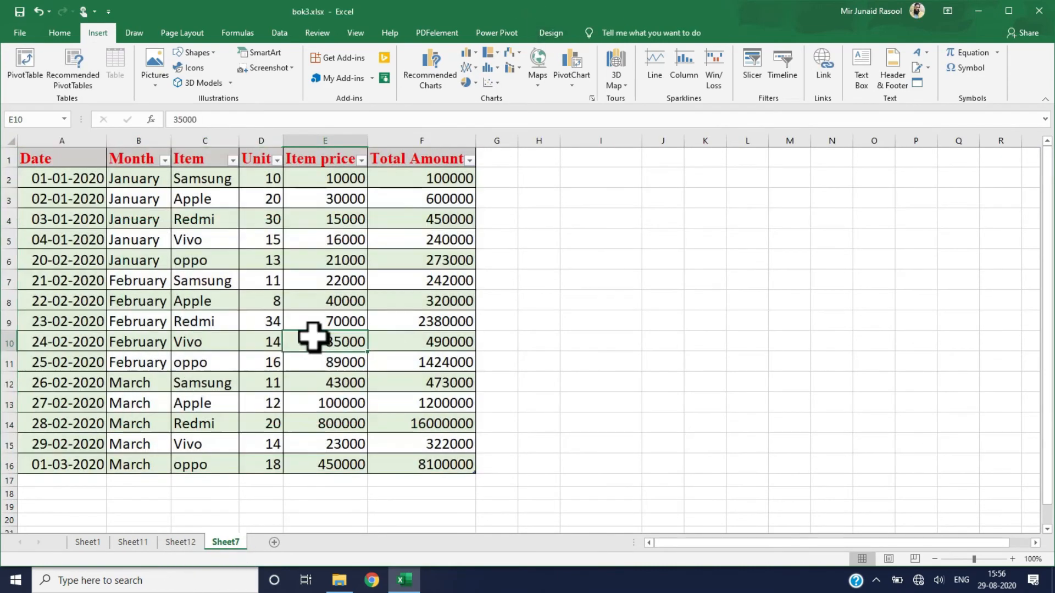
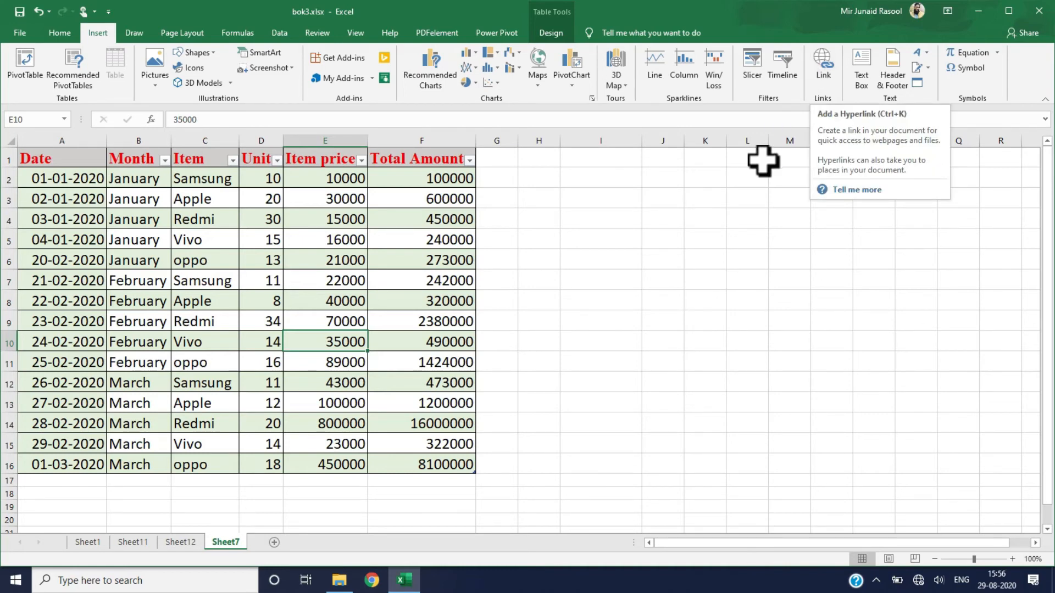
left_click(602, 240)
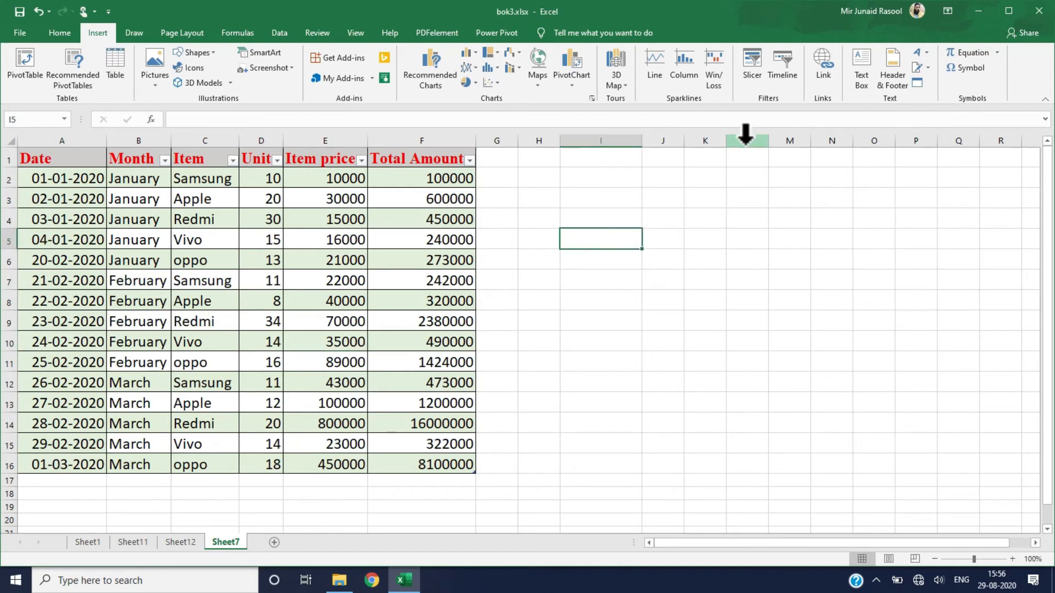
left_click(825, 86)
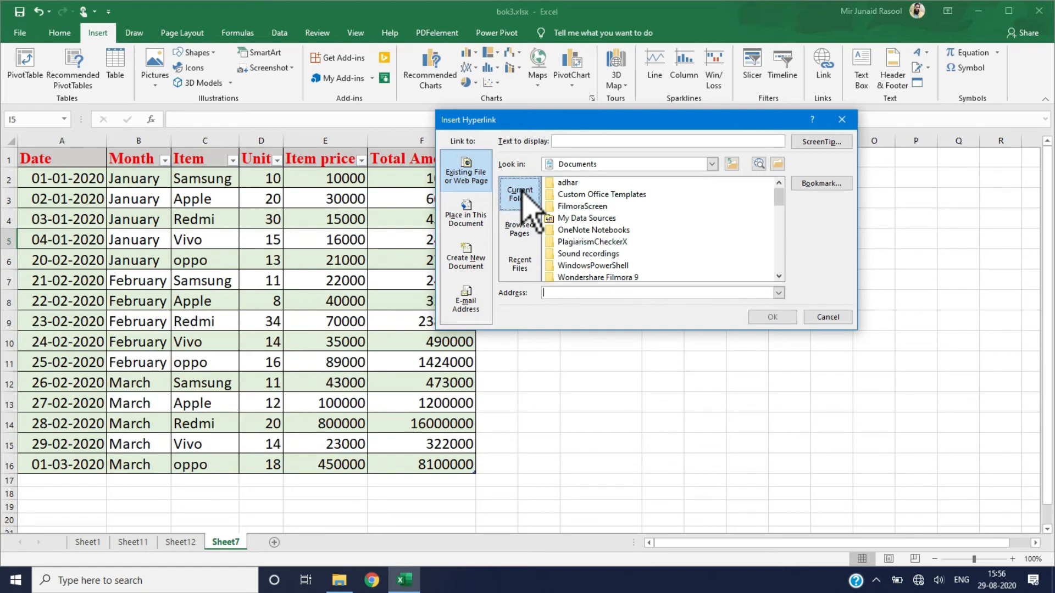
left_click(467, 255)
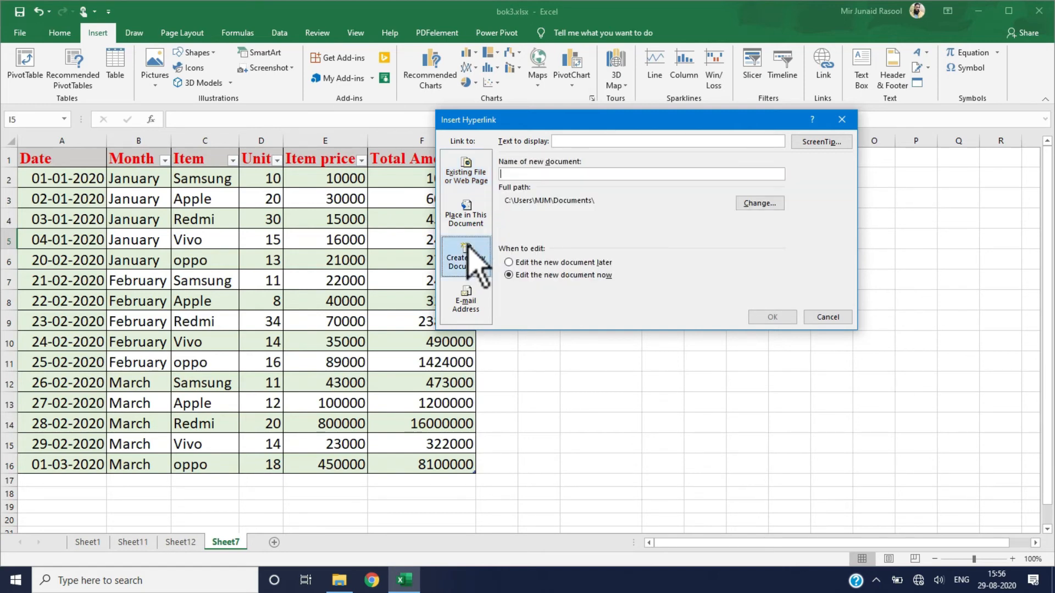
left_click(468, 225)
left_click(472, 176)
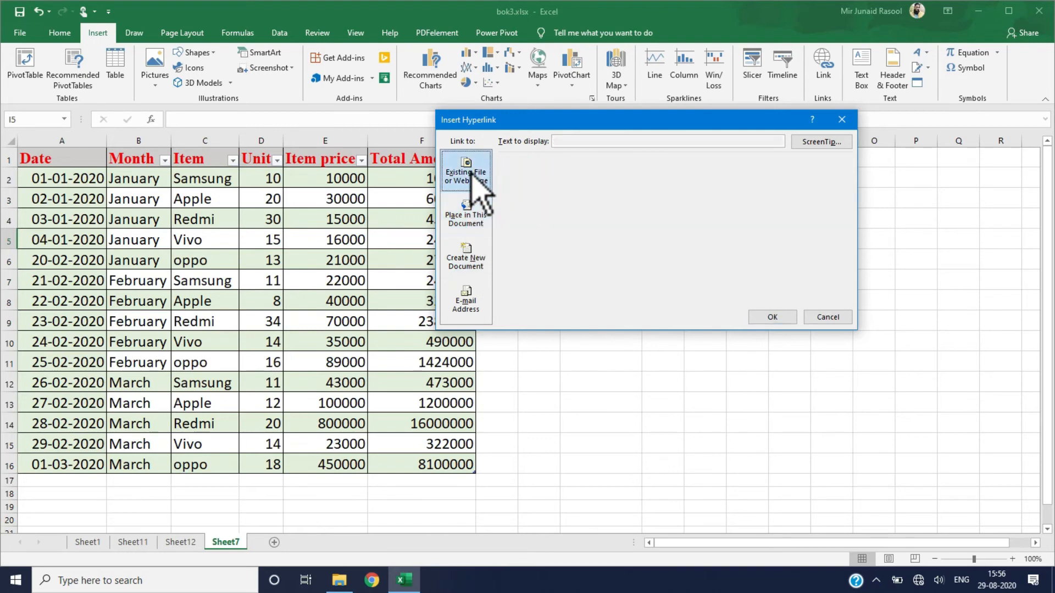
left_click_drag(778, 200, 779, 222)
left_click(578, 253)
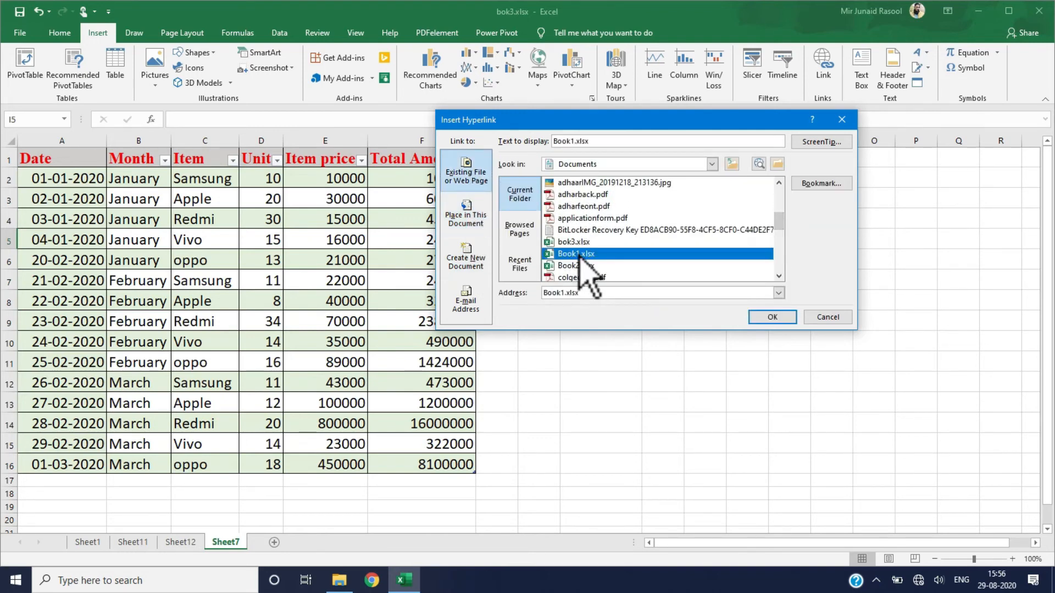
left_click(770, 317)
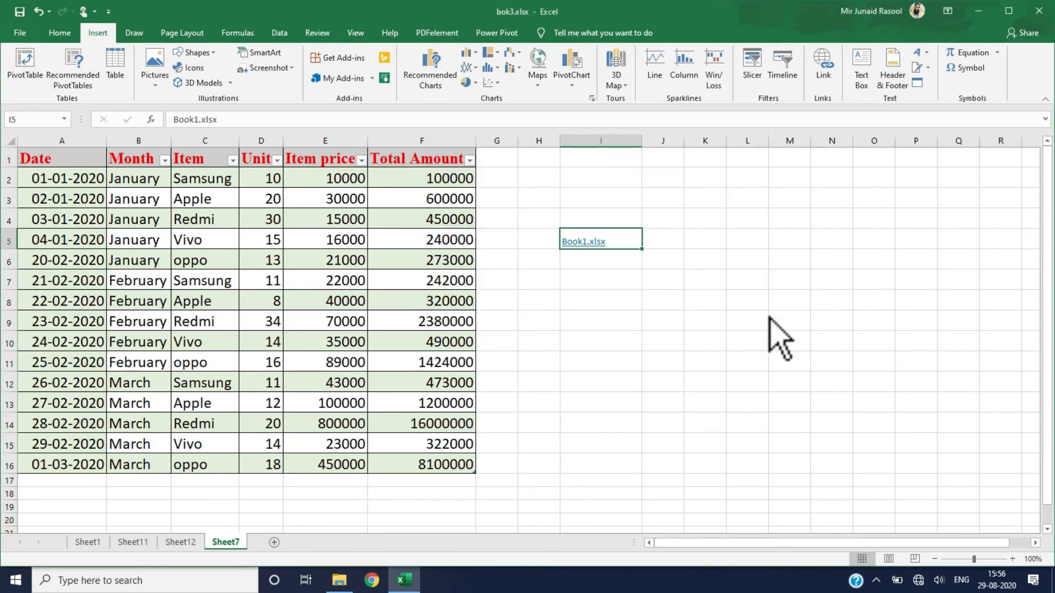
Test the hyperlink in cell I5 by opening Book1.xlsx, and close that workbook
left_click(589, 245)
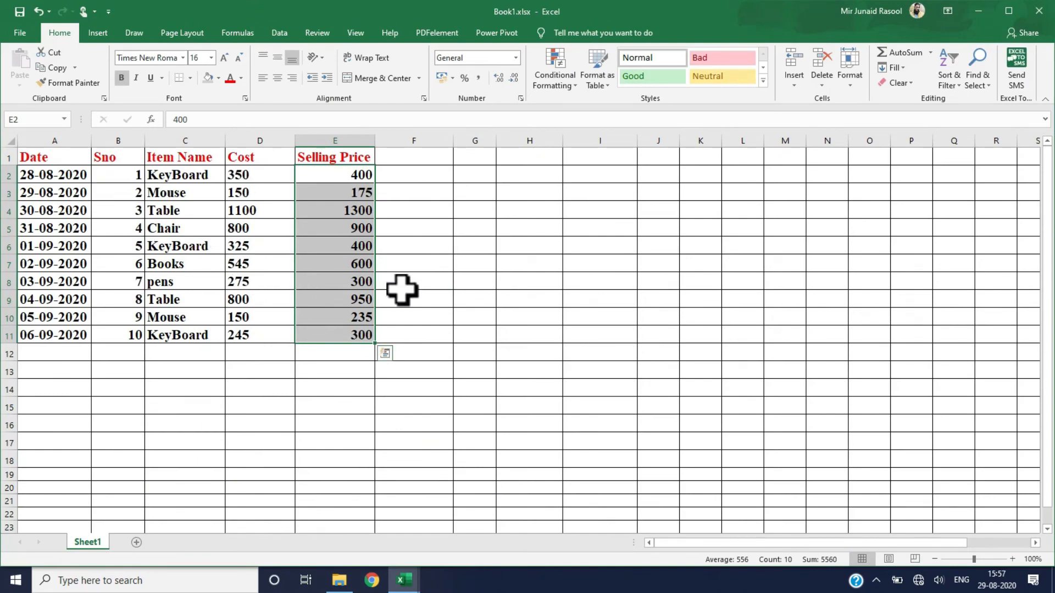
left_click(1038, 11)
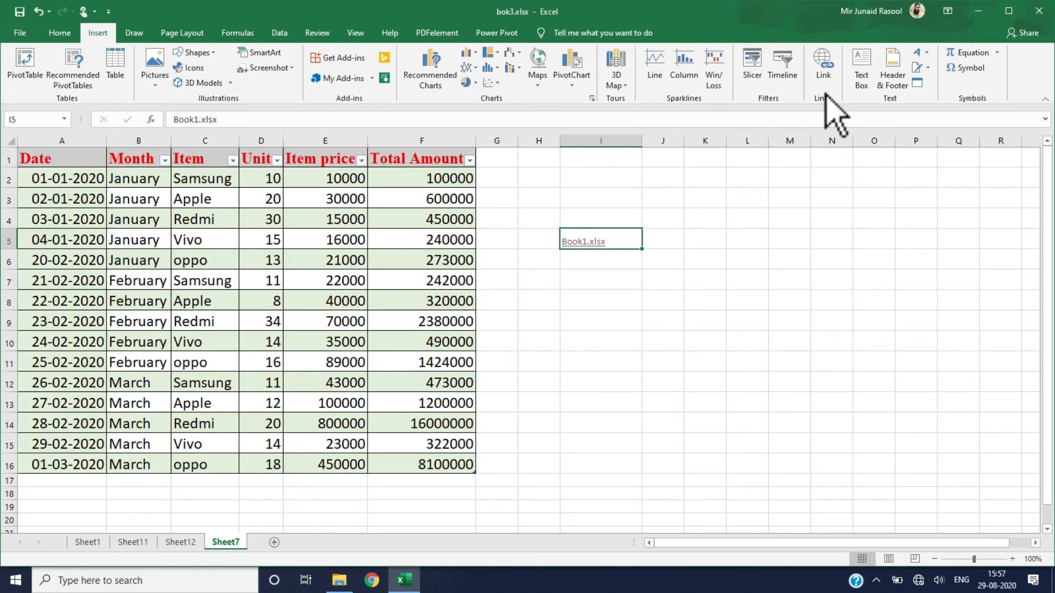
Draw a text box containing "g" on the empty cells beside the sales table and delete it
left_click(861, 77)
left_click_drag(673, 256, 812, 464)
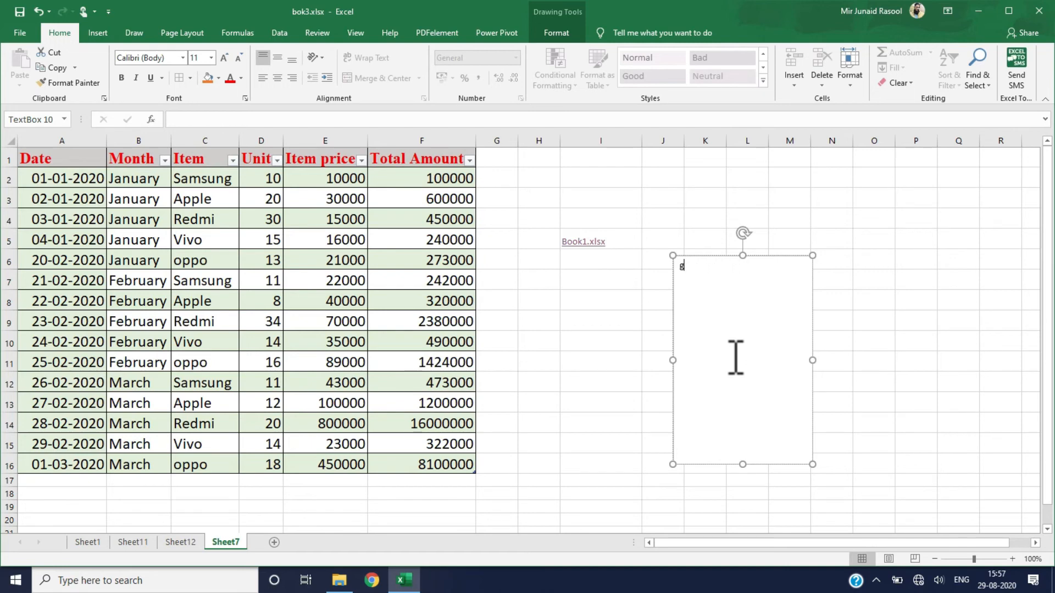
left_click(707, 252)
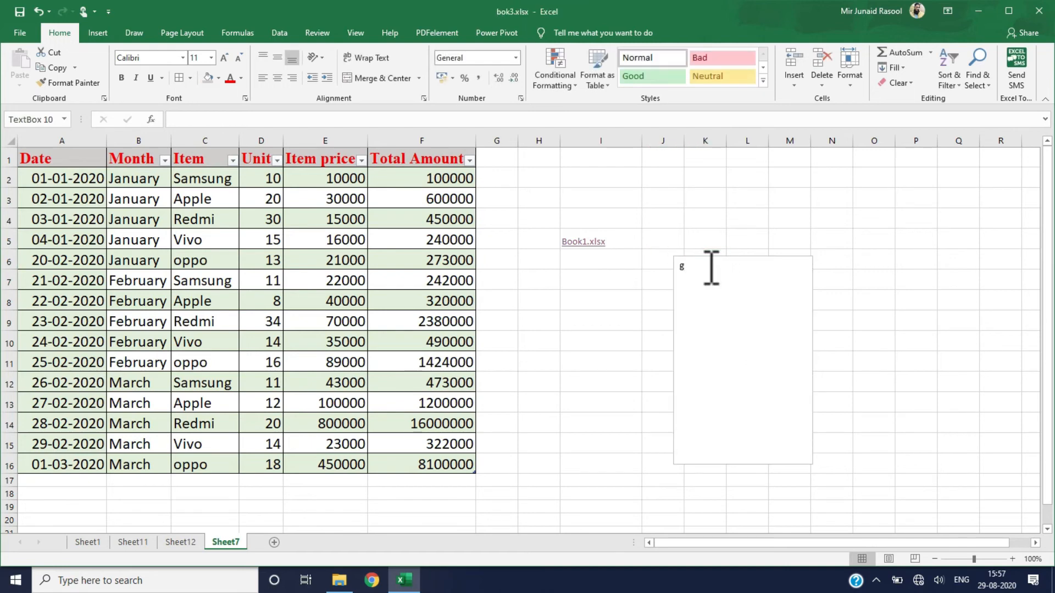
right_click(708, 266)
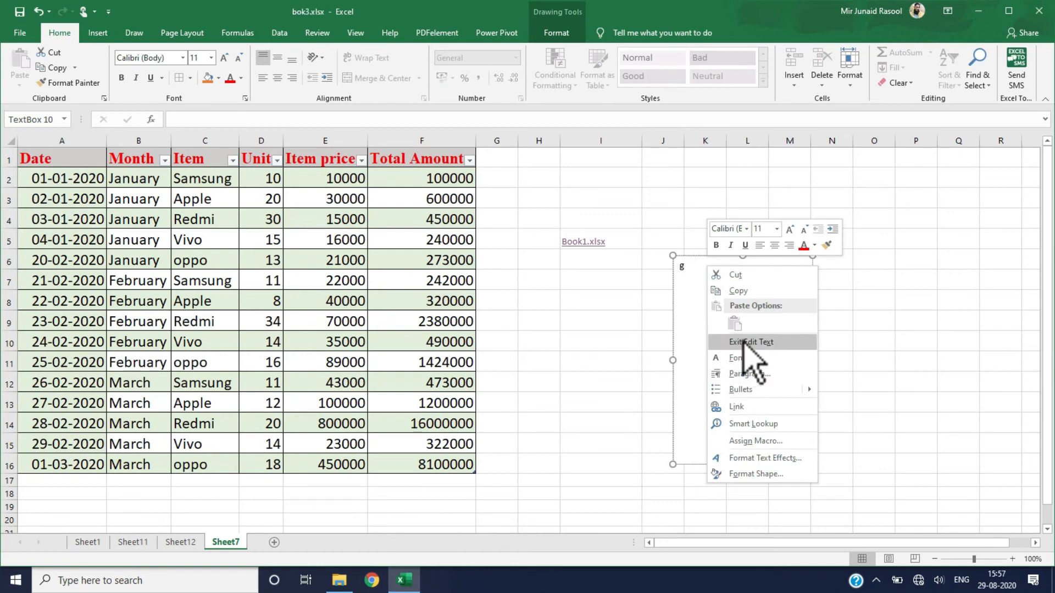
left_click(700, 342)
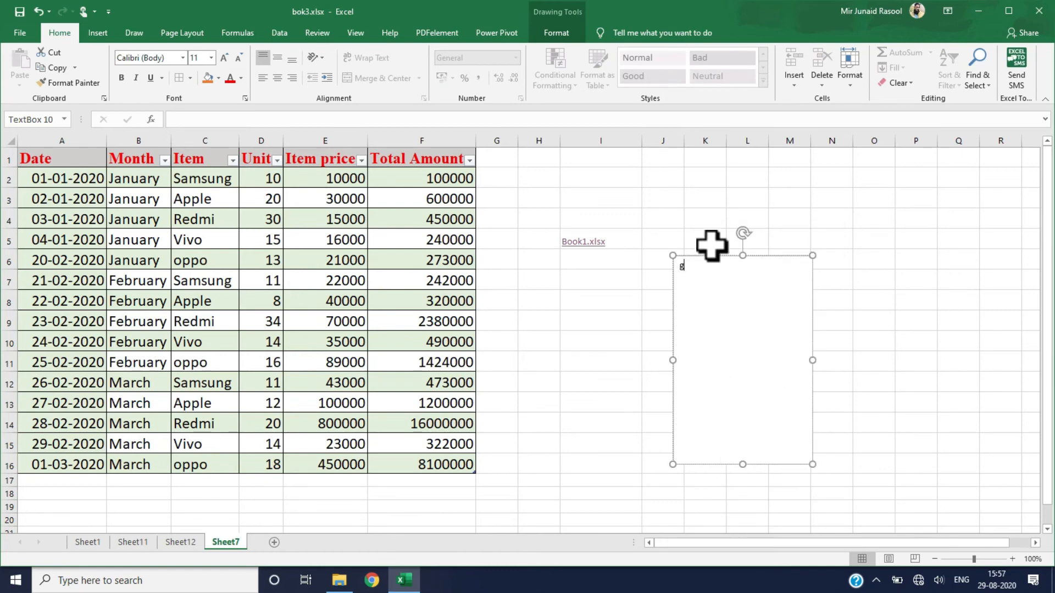
key("Delete")
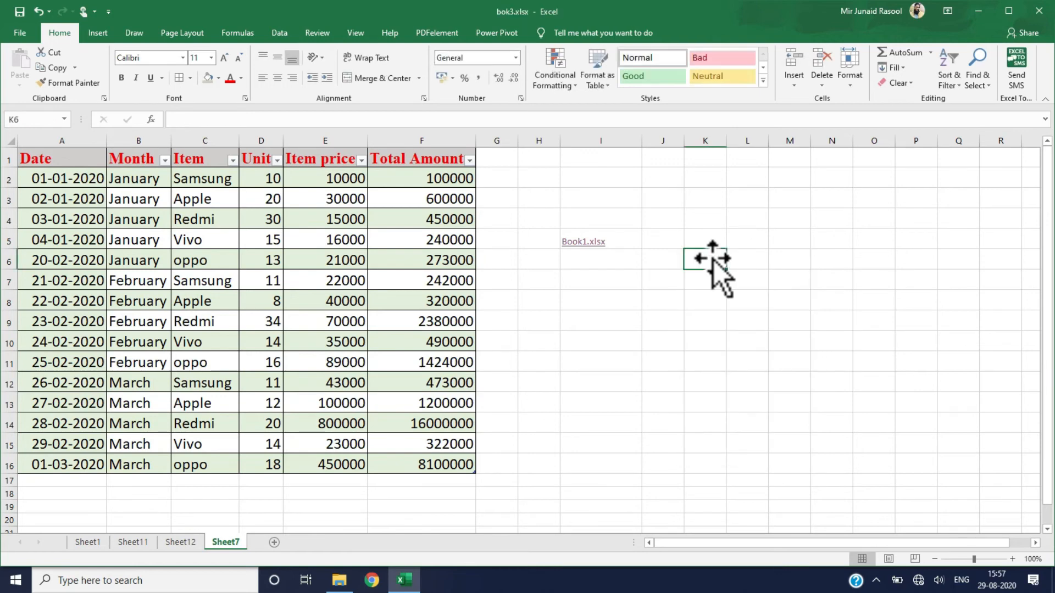
Examine the empty rows below the sales table on Sheet7 down to row 32 and return to the table's header row
left_click(622, 240)
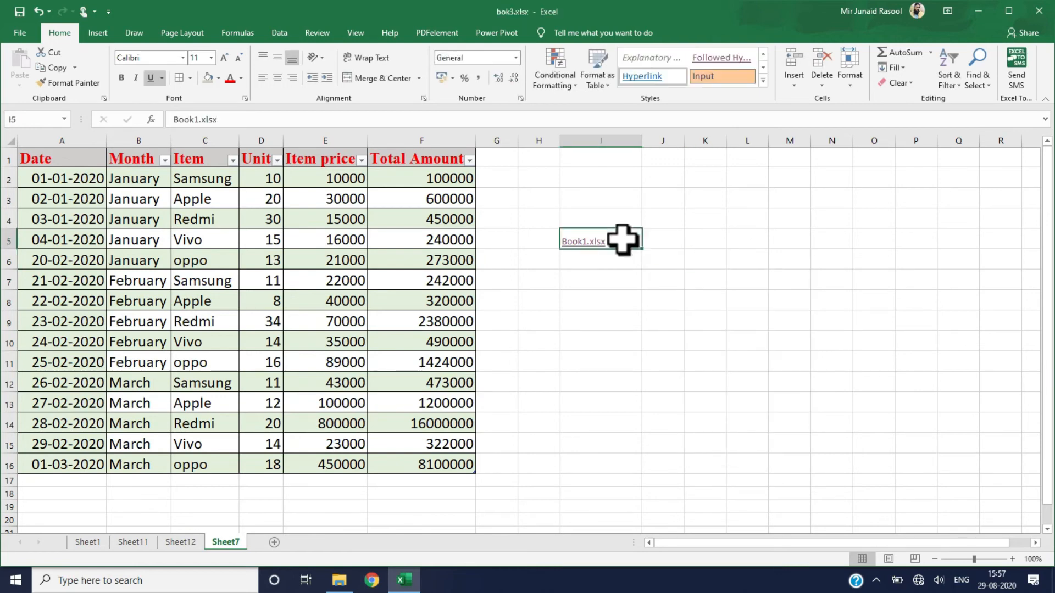
left_click(108, 35)
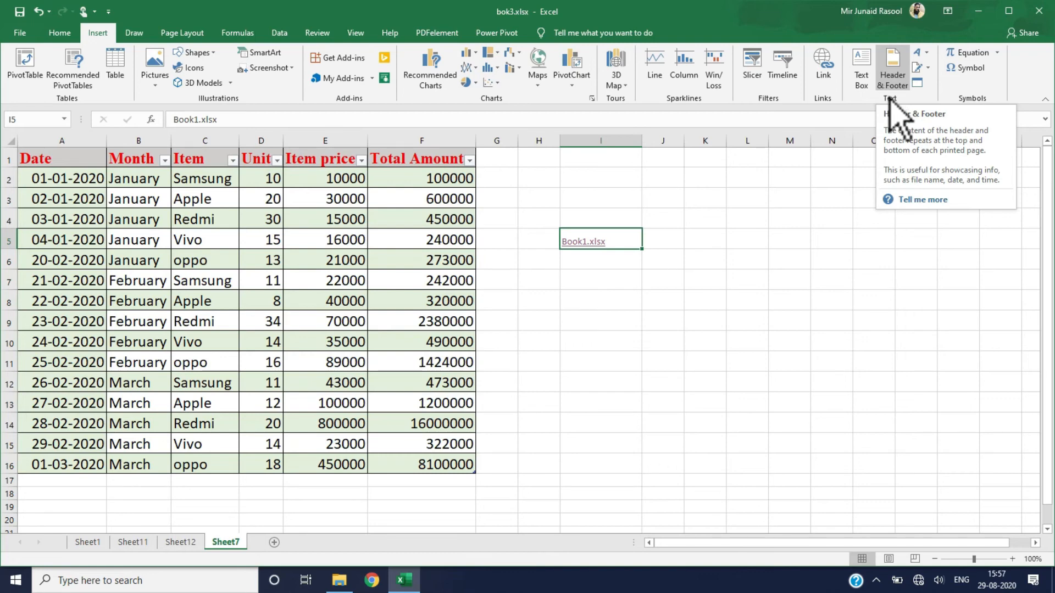
left_click_drag(1050, 275, 1047, 437)
left_click(269, 459)
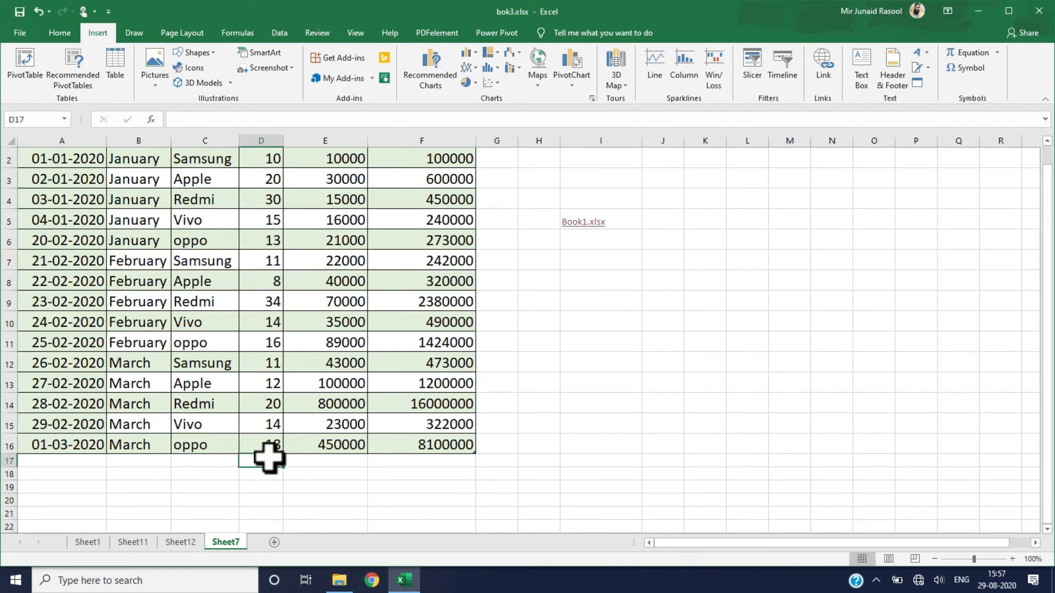
key("Down")
key("Down")
key("Down")
key("Down")
key("Down")
key("Down")
key("Down")
key("Down")
key("Down")
key("Down")
key("Down")
key("Down")
key("Down")
key("Down")
key("Down")
key("Up")
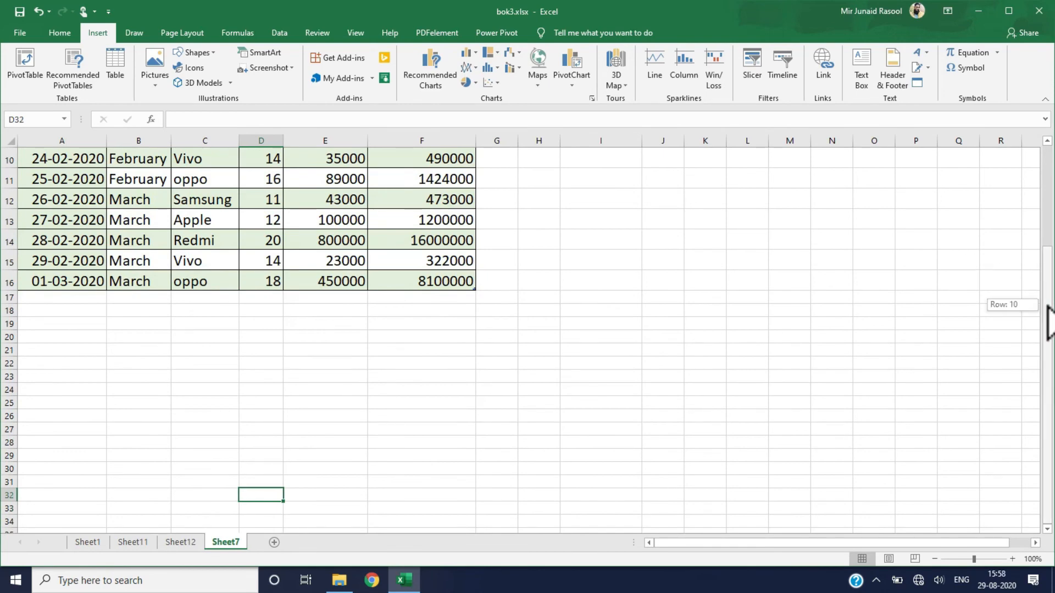
left_click_drag(1047, 316, 1047, 312)
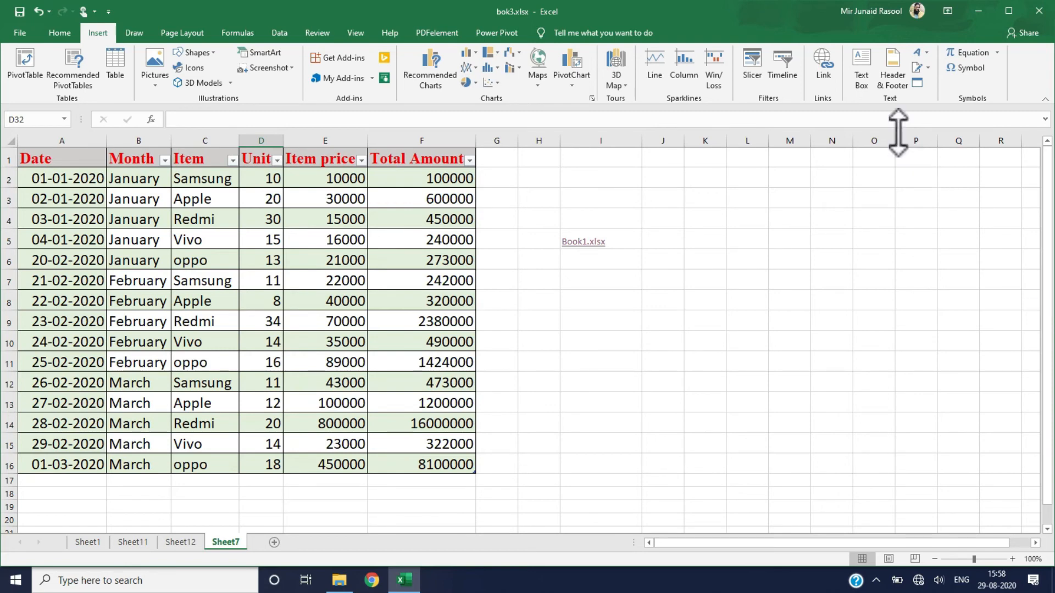
Add the page header "A2z IT Services" in the centre section of Sheet7
left_click(893, 80)
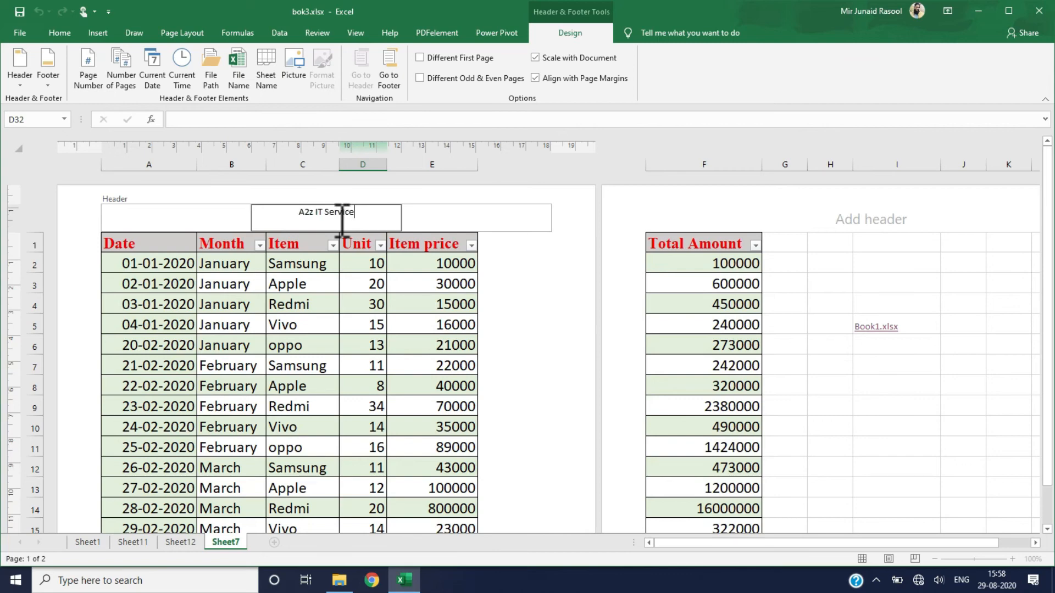
left_click(522, 302)
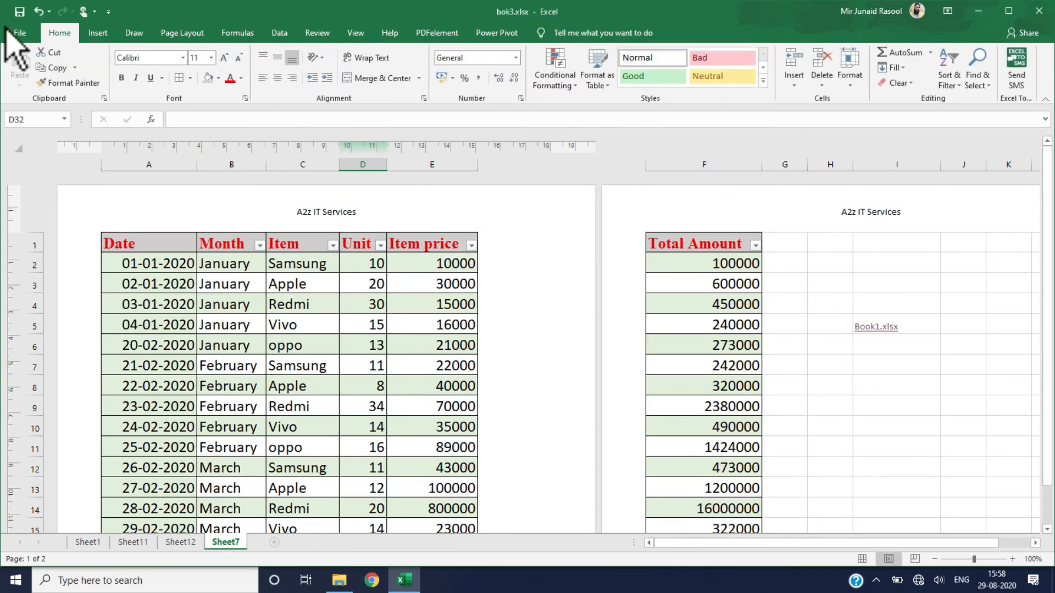
left_click(314, 230)
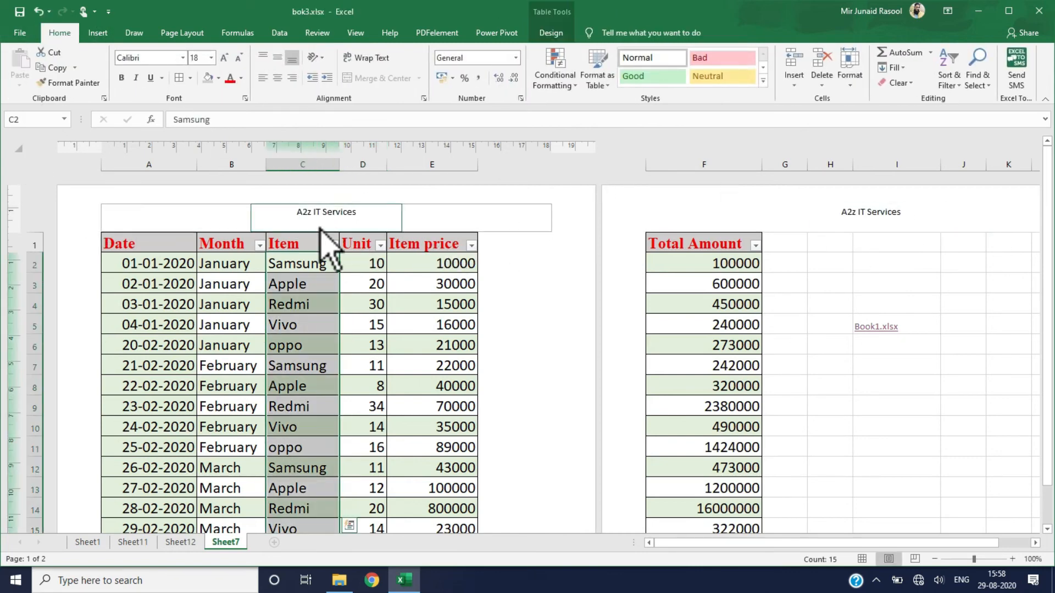
left_click(321, 226)
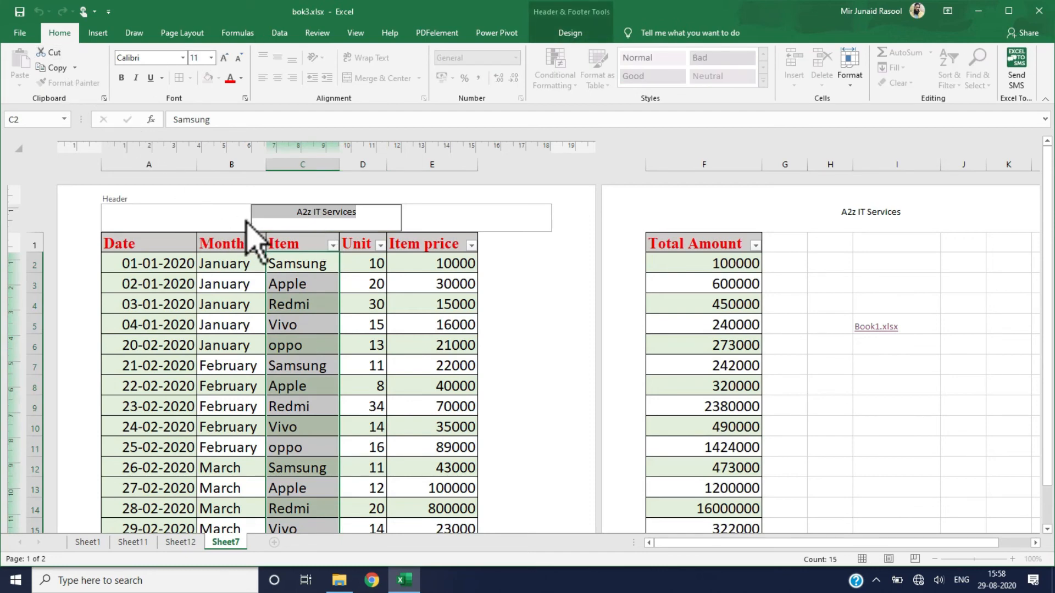
left_click(269, 219)
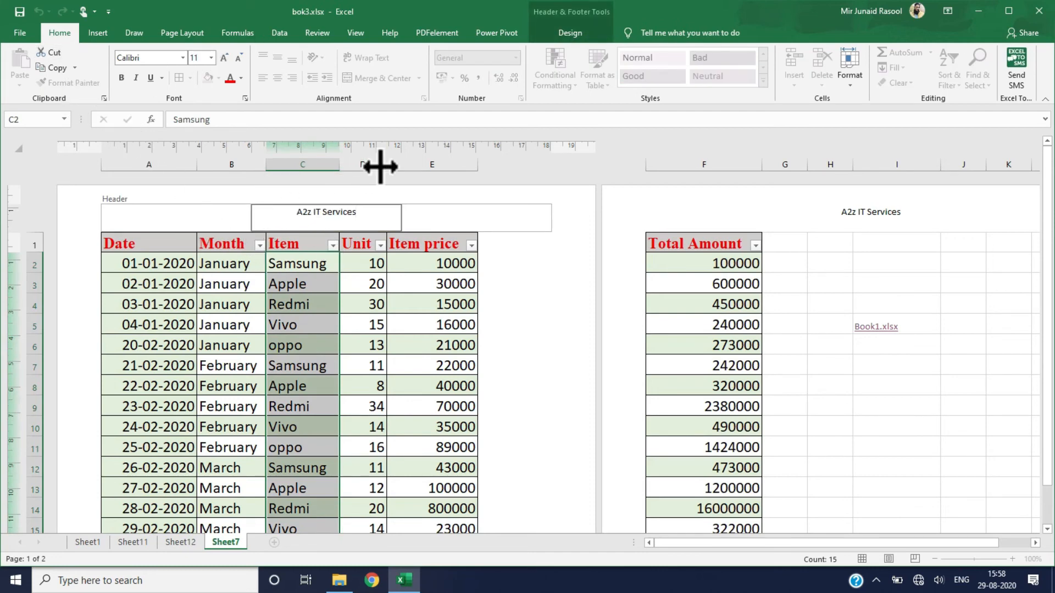
left_click(98, 32)
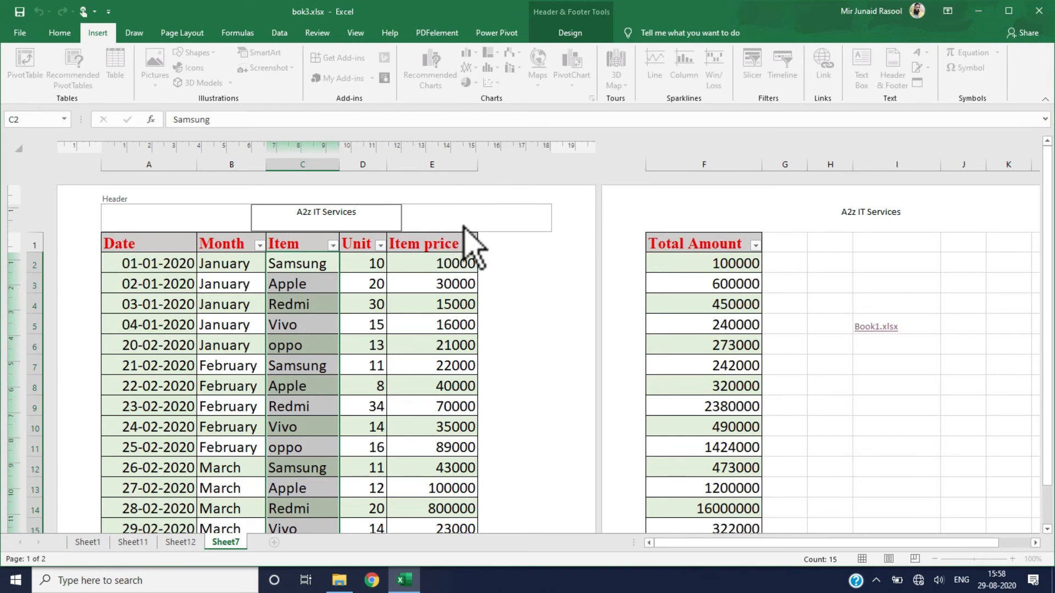
left_click(569, 299)
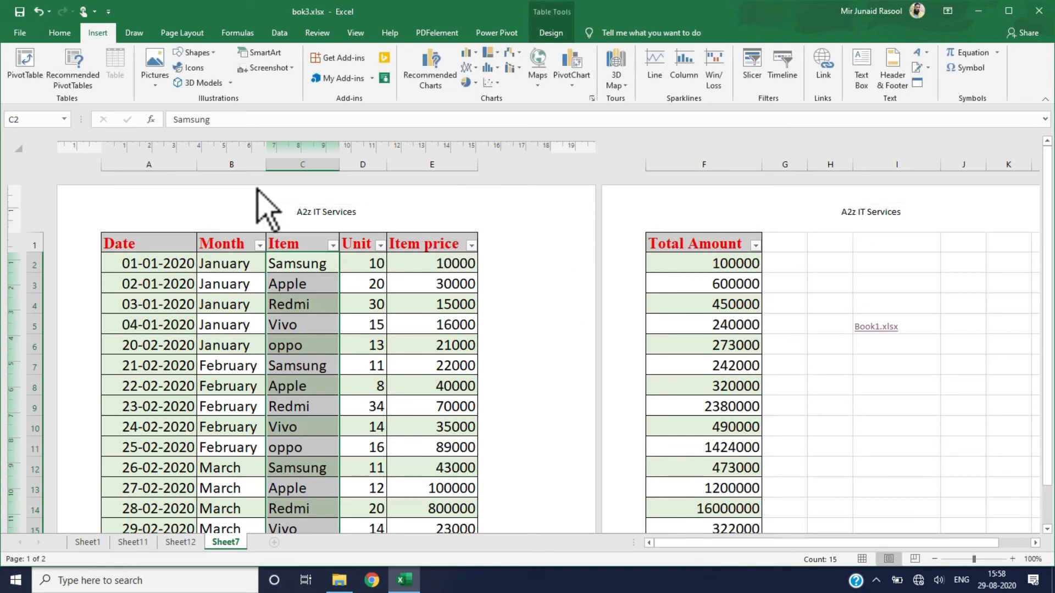
Add the preset "Page 1" page-number footer to Sheet7
left_click(323, 219)
double_click(324, 220)
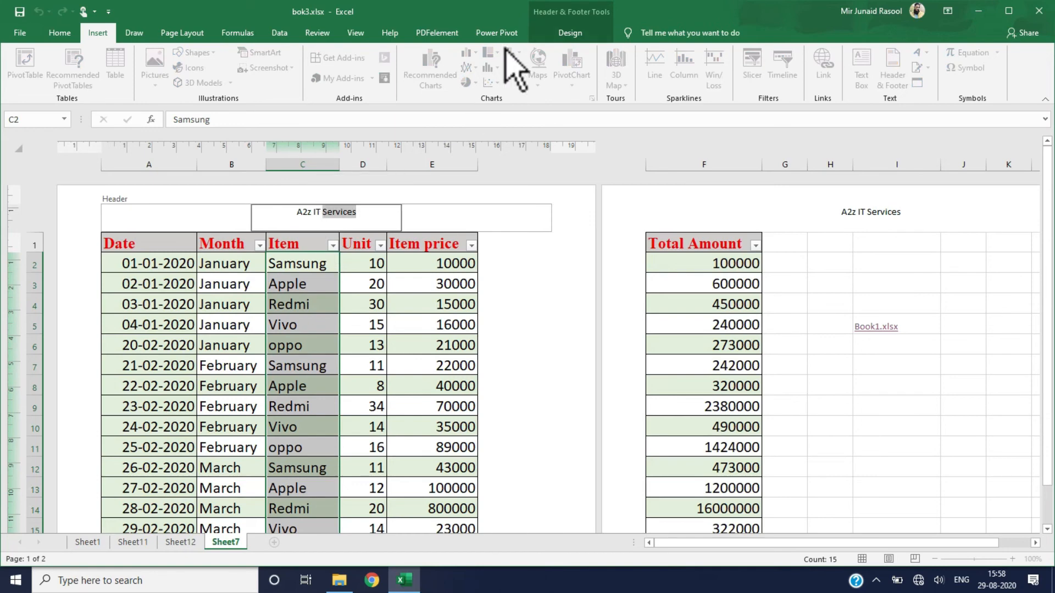
left_click(570, 34)
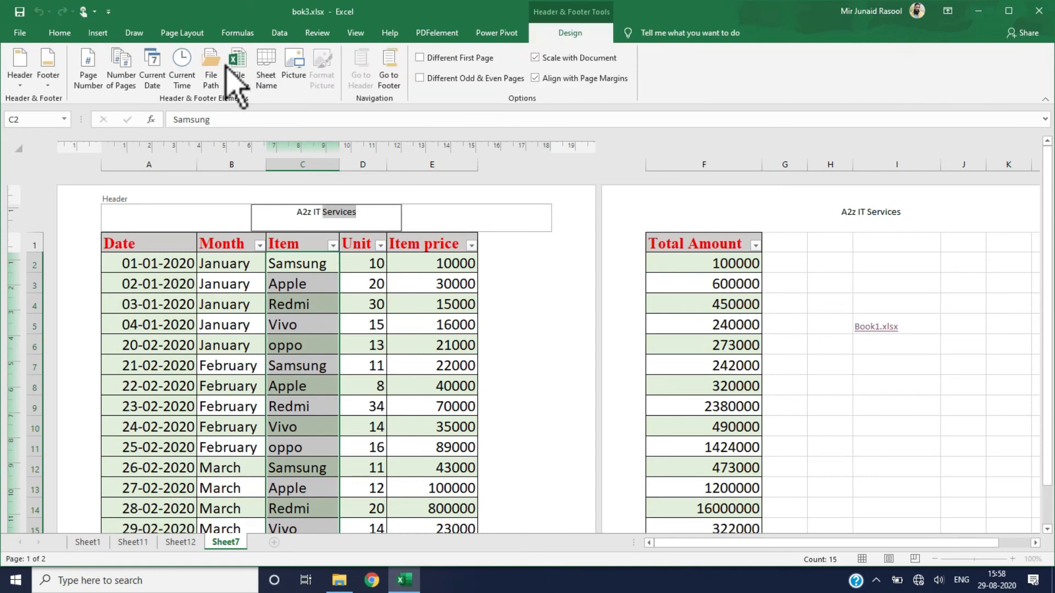
left_click(49, 83)
left_click(49, 70)
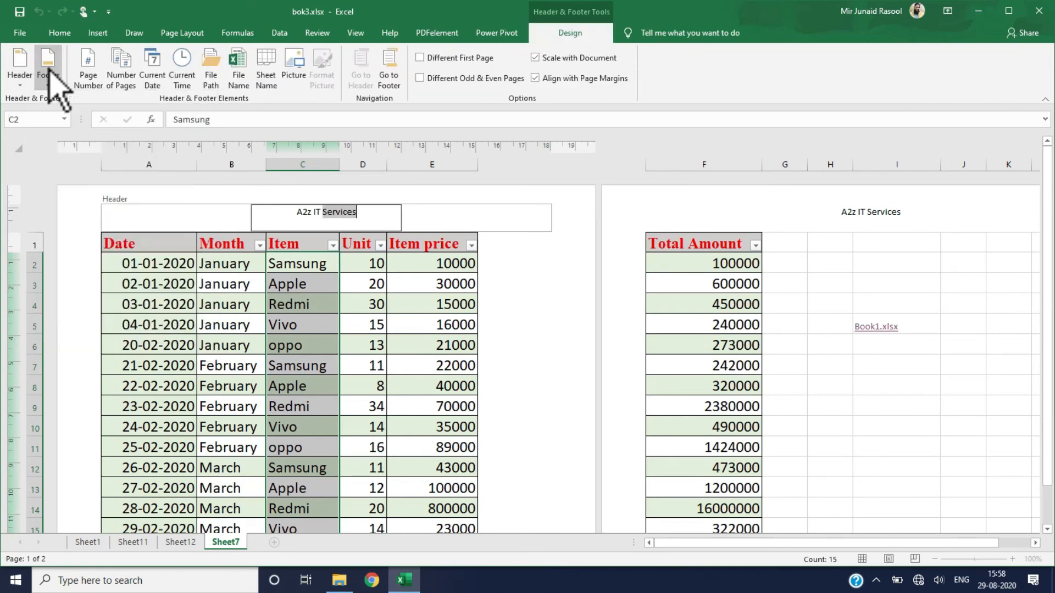
left_click(49, 70)
left_click(49, 70)
left_click(49, 70)
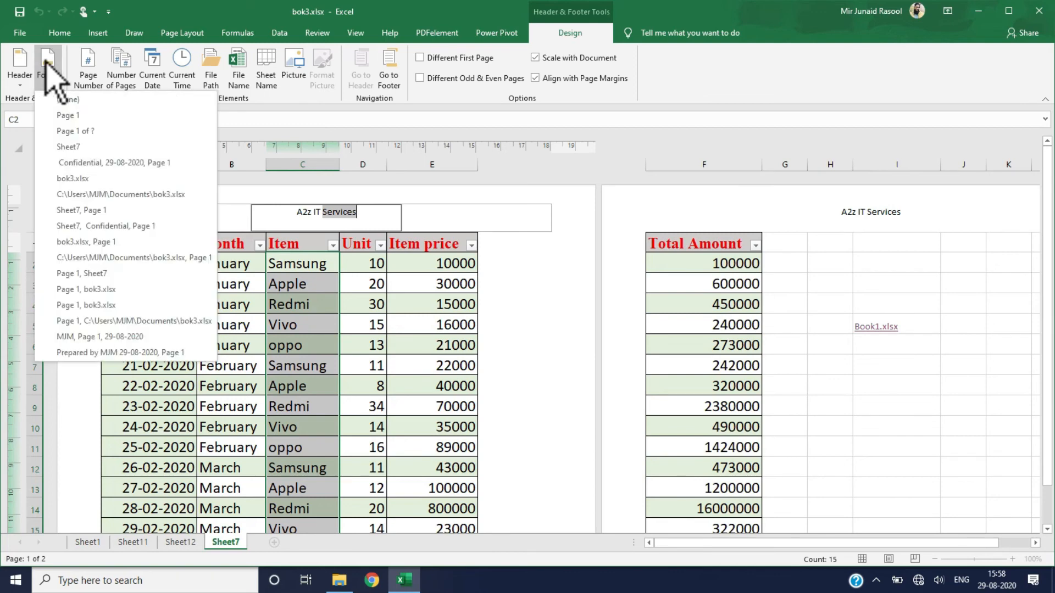
left_click(61, 117)
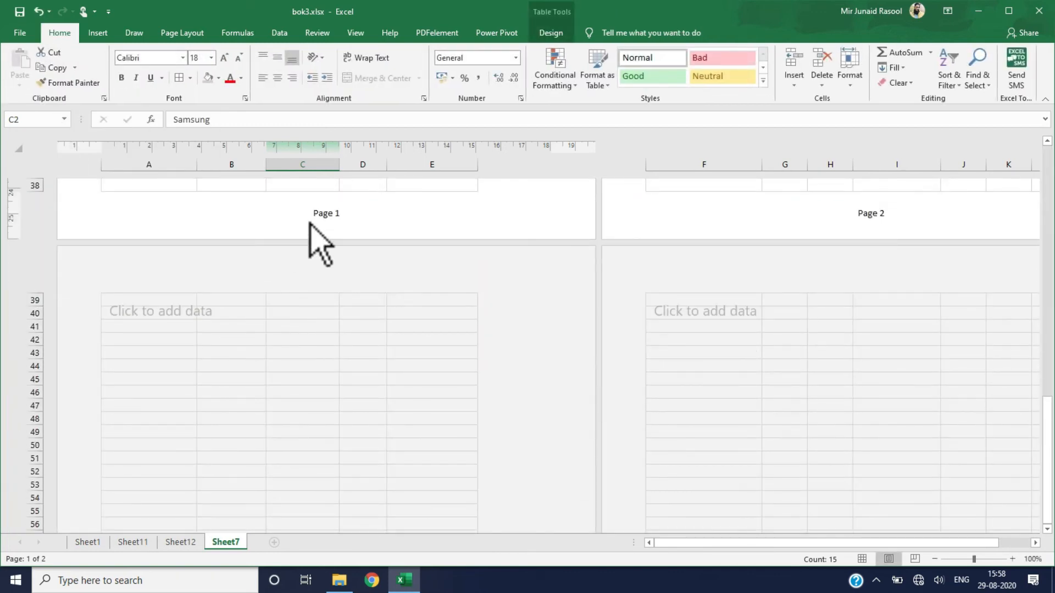
Replace the centre footer text of Sheet7 with "hhhh"
left_click(352, 202)
key("BackSpace")
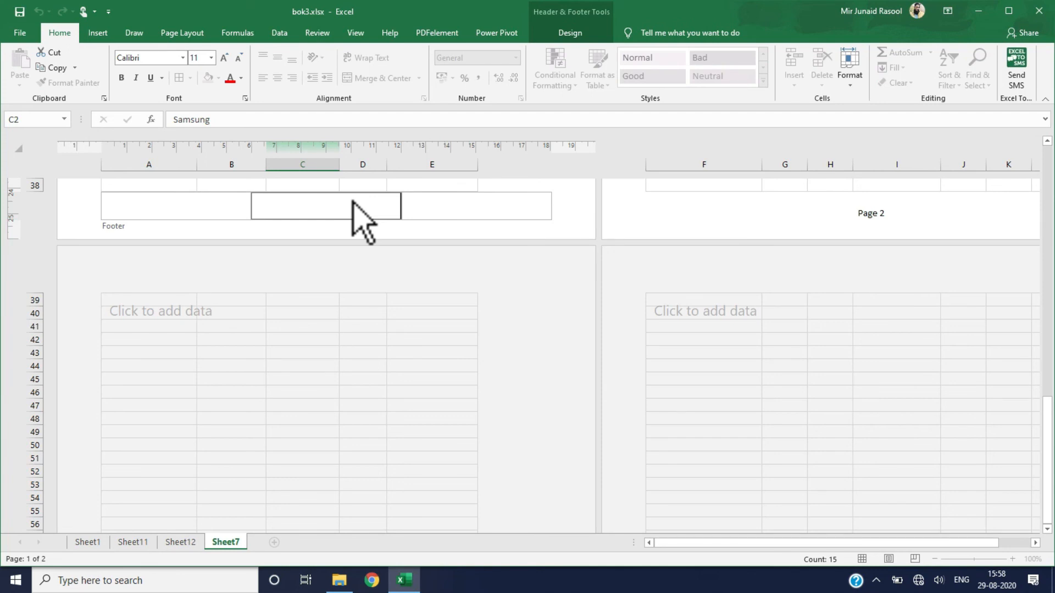
type("hhhh")
left_click(455, 252)
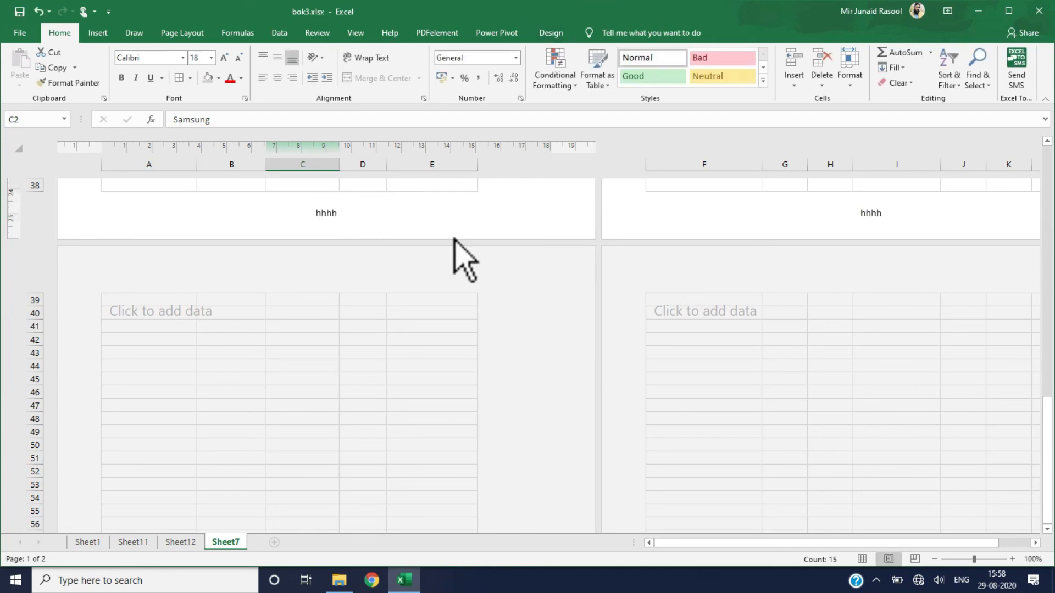
Return Sheet7 from Page Layout view to Normal view
left_click_drag(1041, 455, 1048, 160)
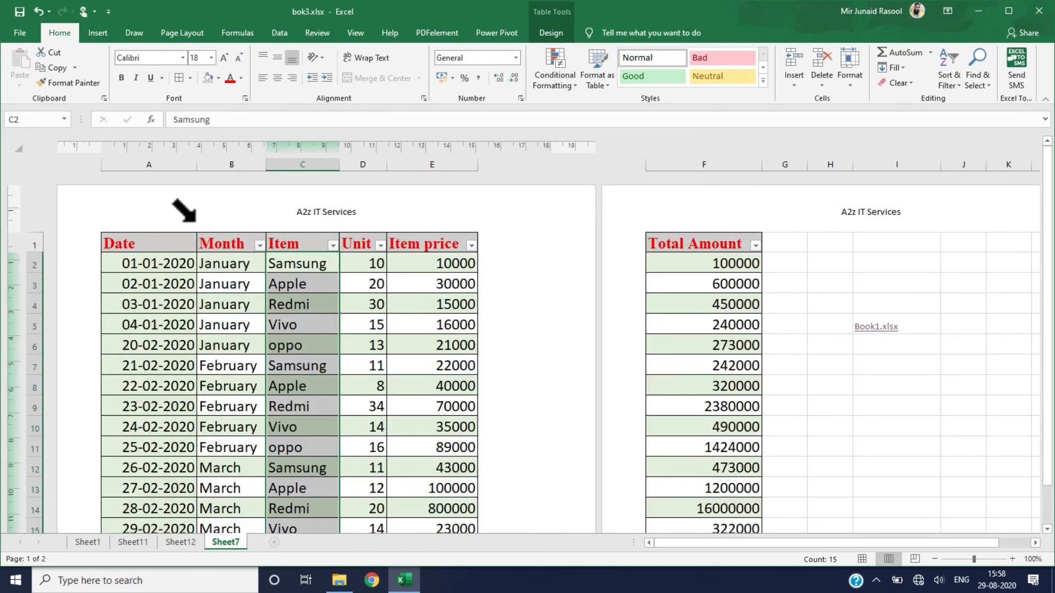
left_click_drag(753, 541, 789, 541)
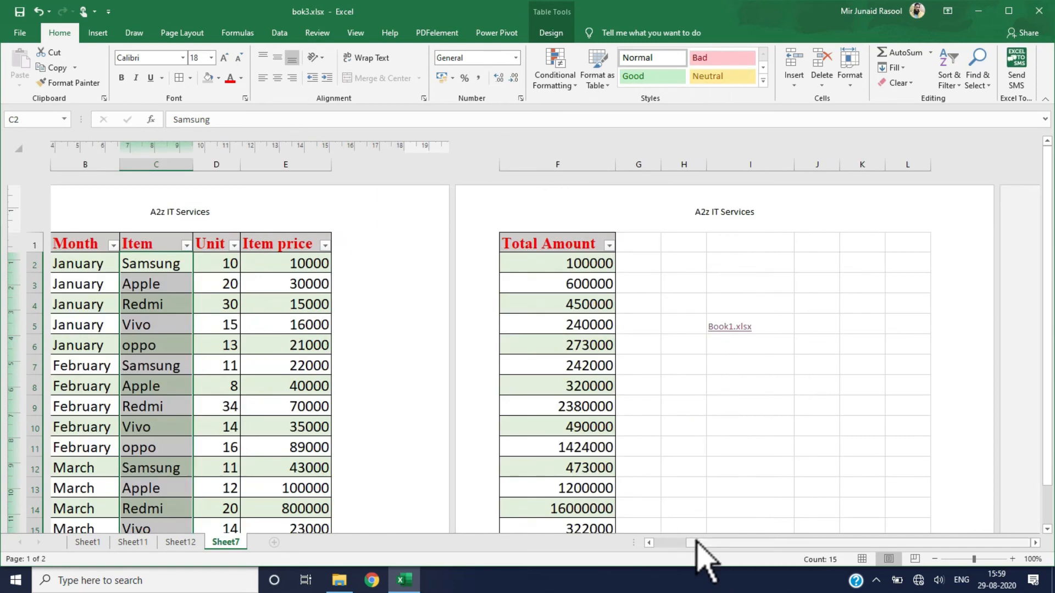
left_click(354, 34)
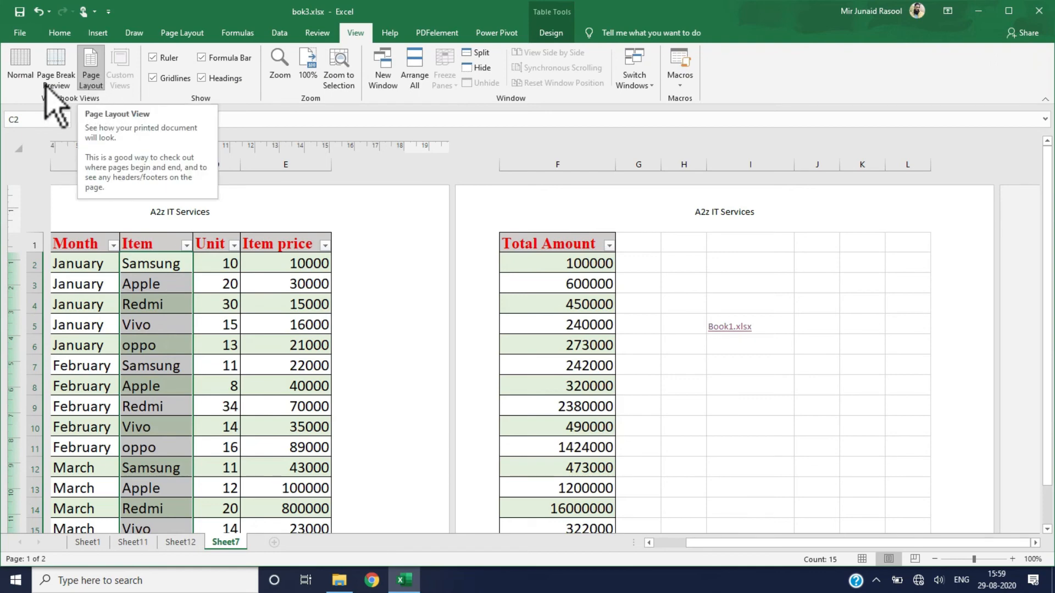
left_click(21, 70)
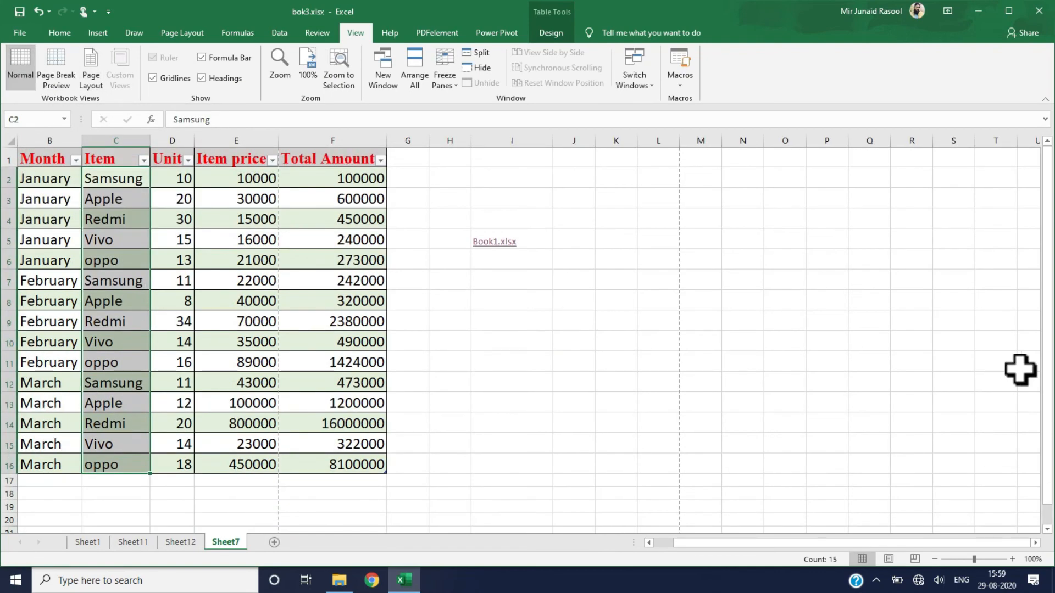
left_click(532, 325)
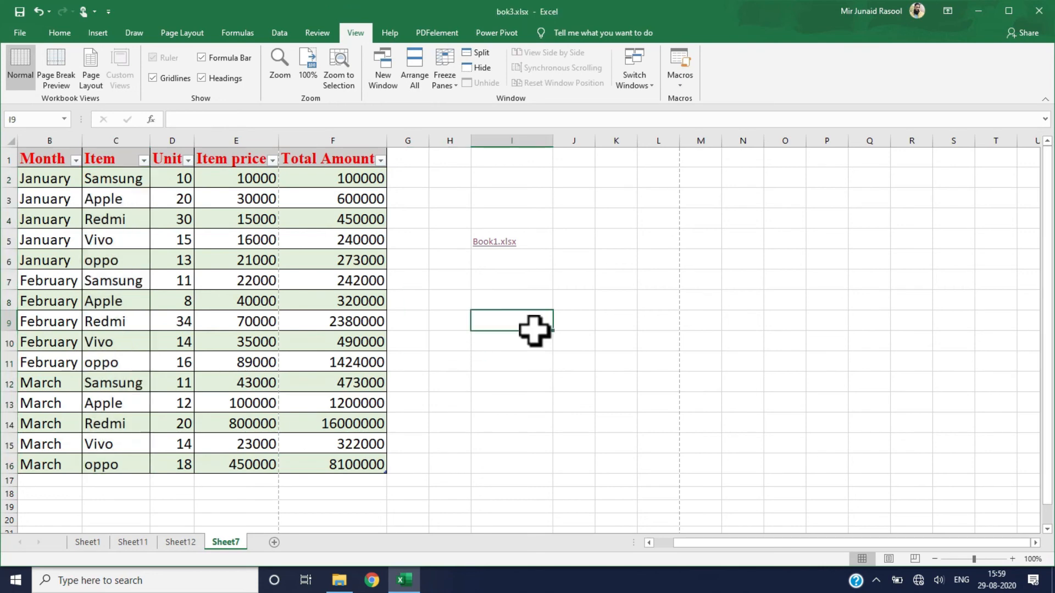
Examine the page header and footer of Sheet7 in the print preview and return to the worksheet
mouse_move(1052, 283)
left_mouse_down()
mouse_move(1052, 296)
mouse_move(1052, 283)
left_mouse_up()
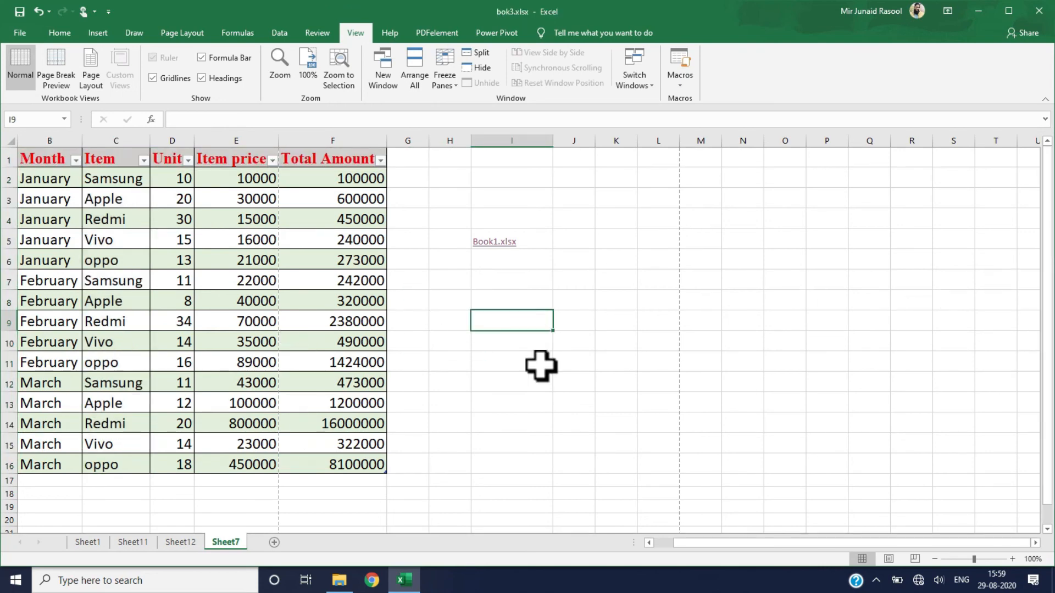
key("ctrl+p")
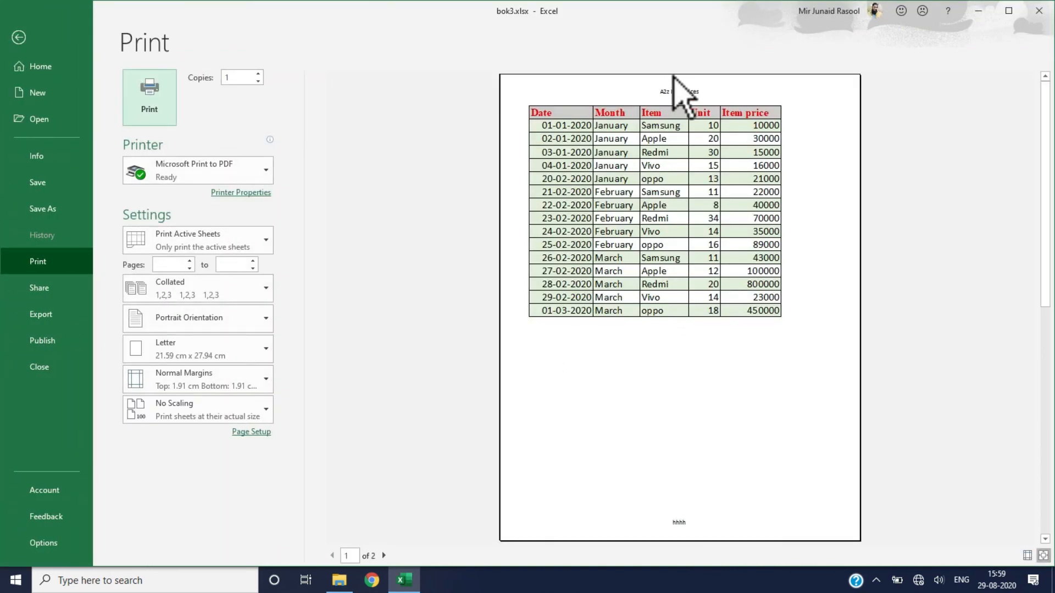
left_click(661, 93)
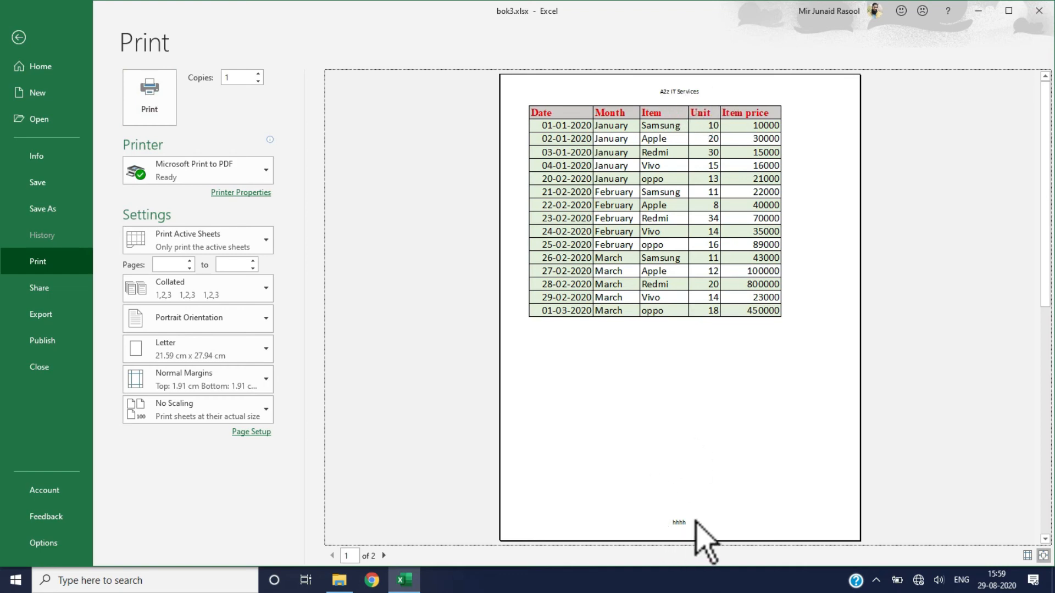
left_click(16, 40)
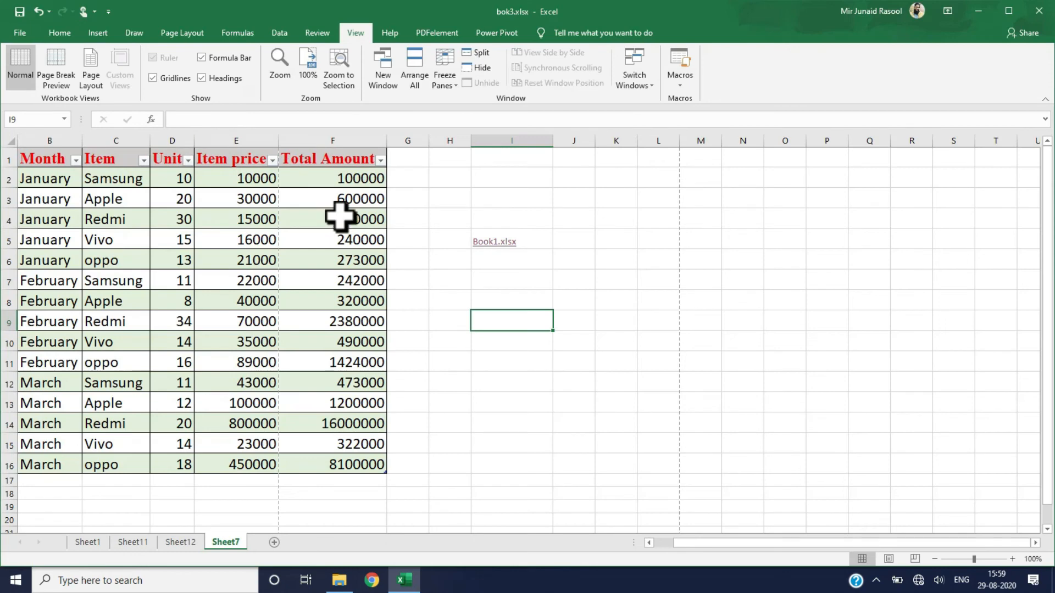
Insert a WordArt object in the plain blue letter style beside the sales table
left_click(102, 34)
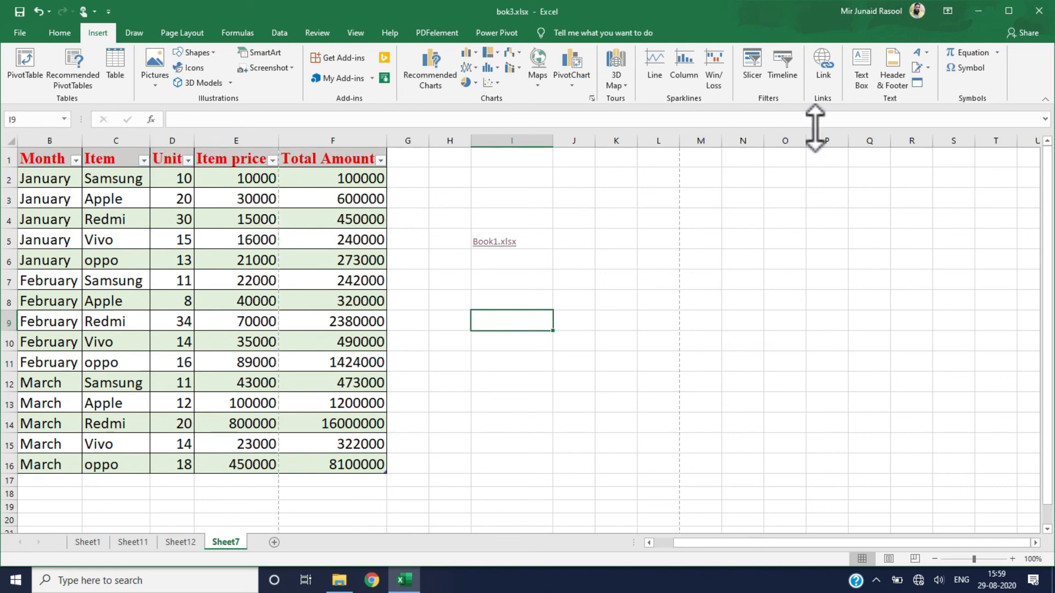
left_click(928, 53)
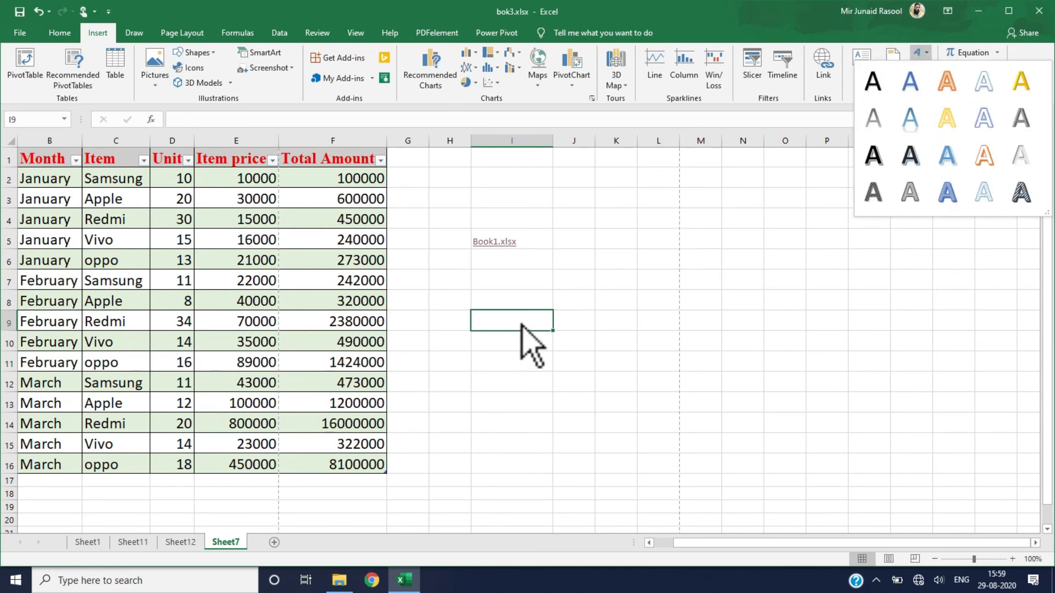
left_click(351, 339)
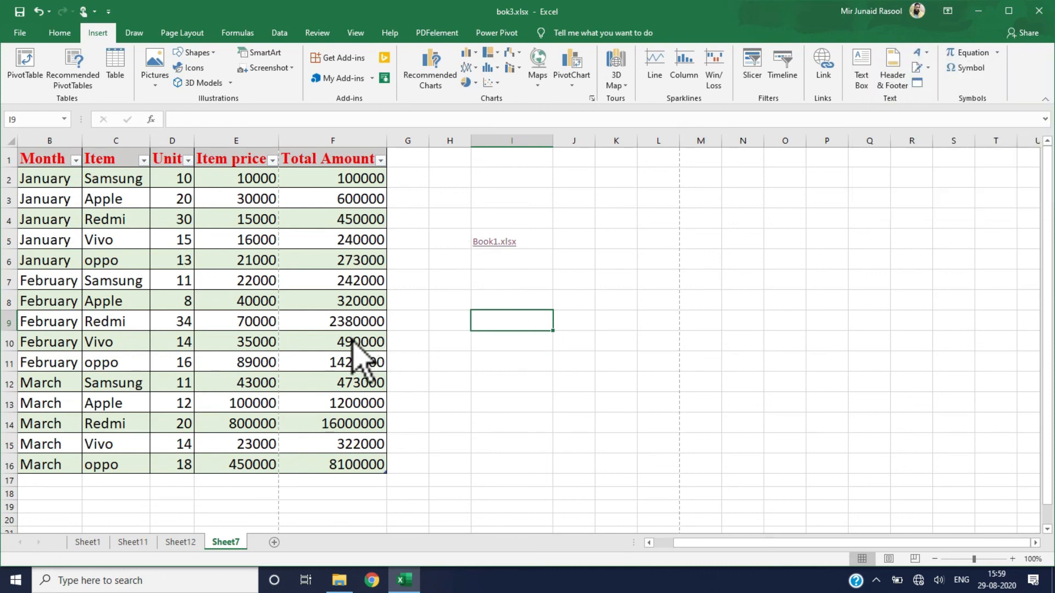
left_click(351, 342)
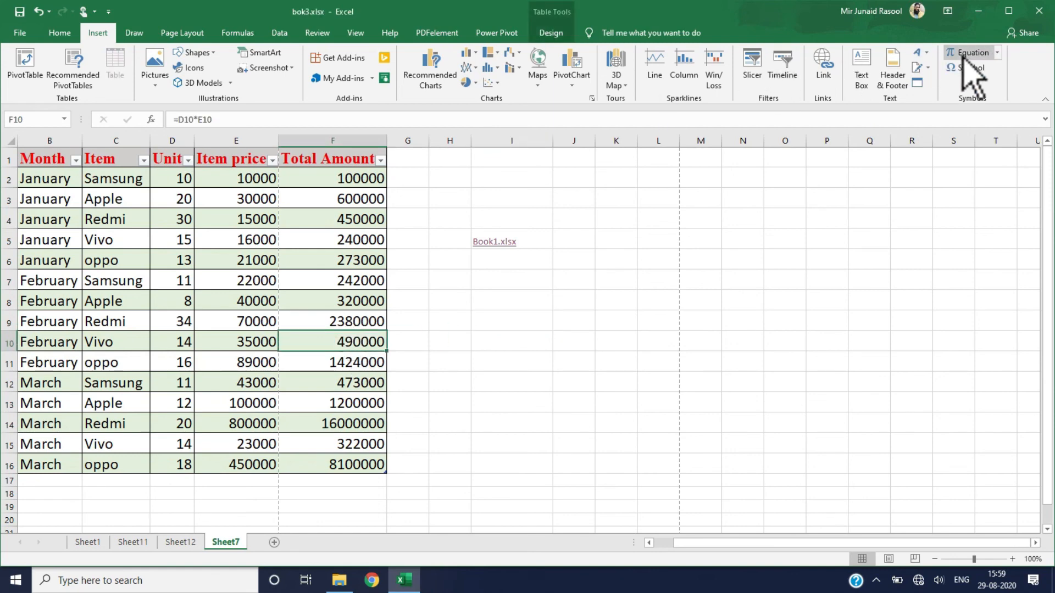
left_click(917, 52)
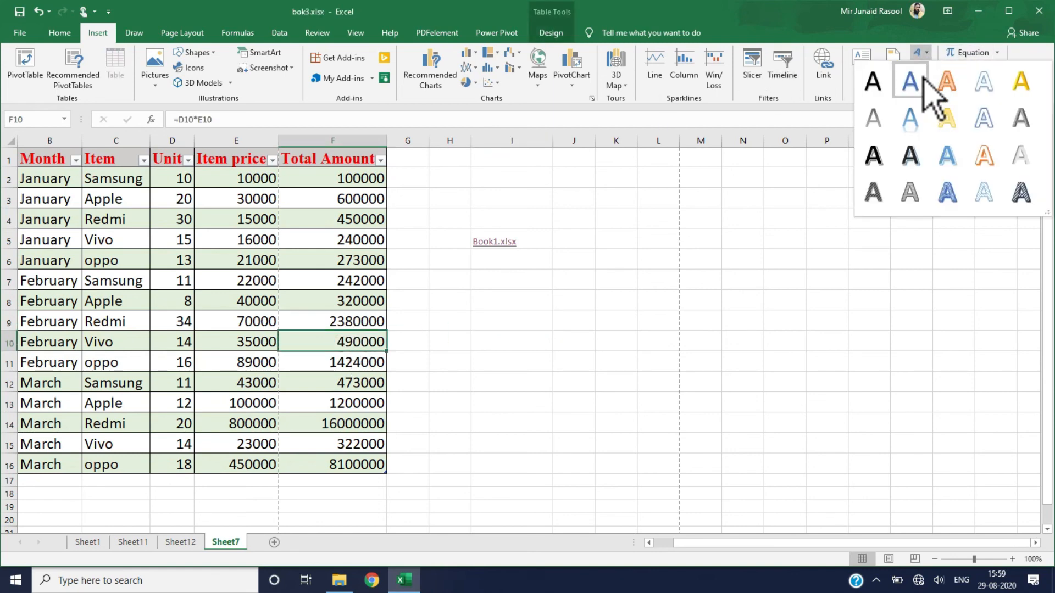
left_click(921, 81)
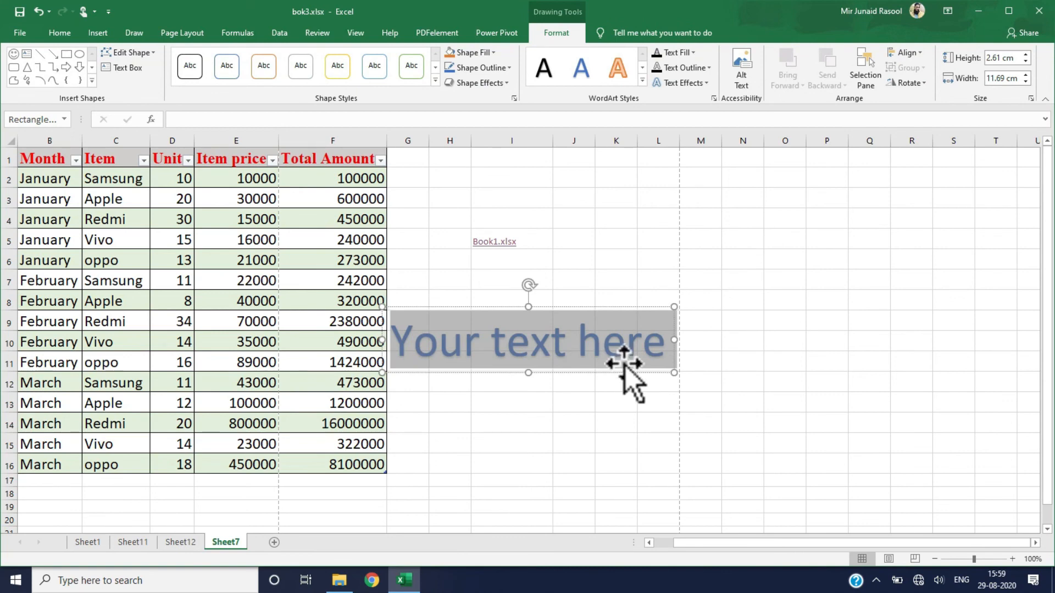
Shorten the WordArt placeholder text to "Yo" and delete the WordArt object
left_click(644, 337)
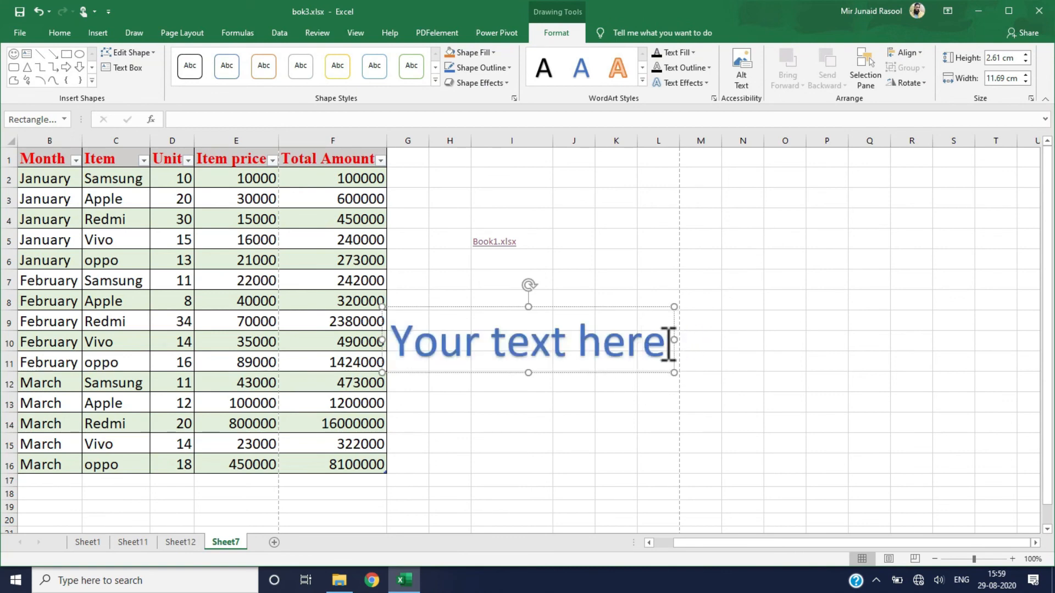
left_click_drag(669, 344, 498, 351)
key("BackSpace")
key("BackSpace")
key("BackSpace")
key("BackSpace")
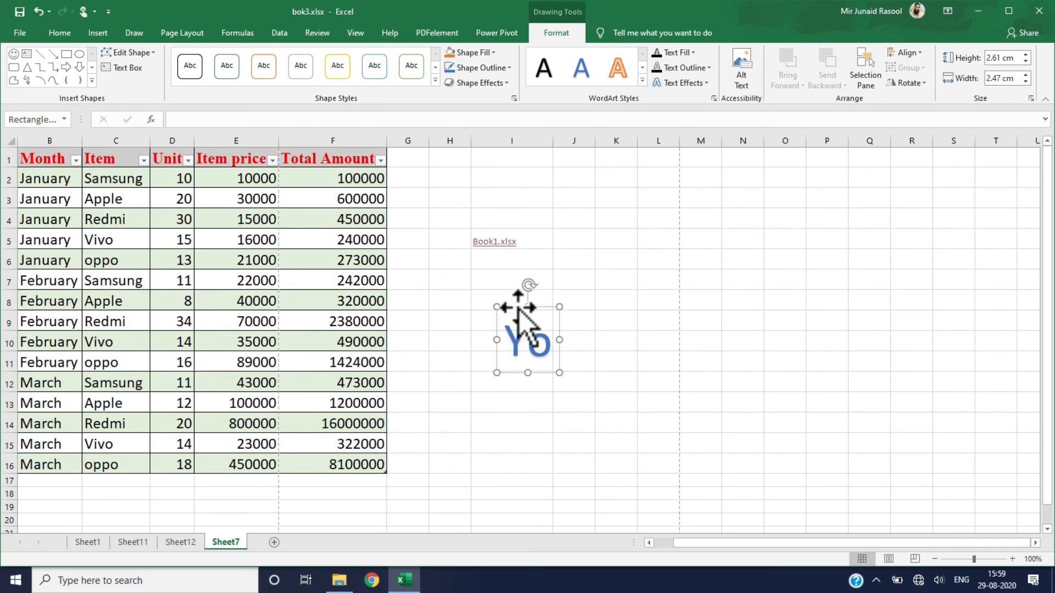
key("Delete")
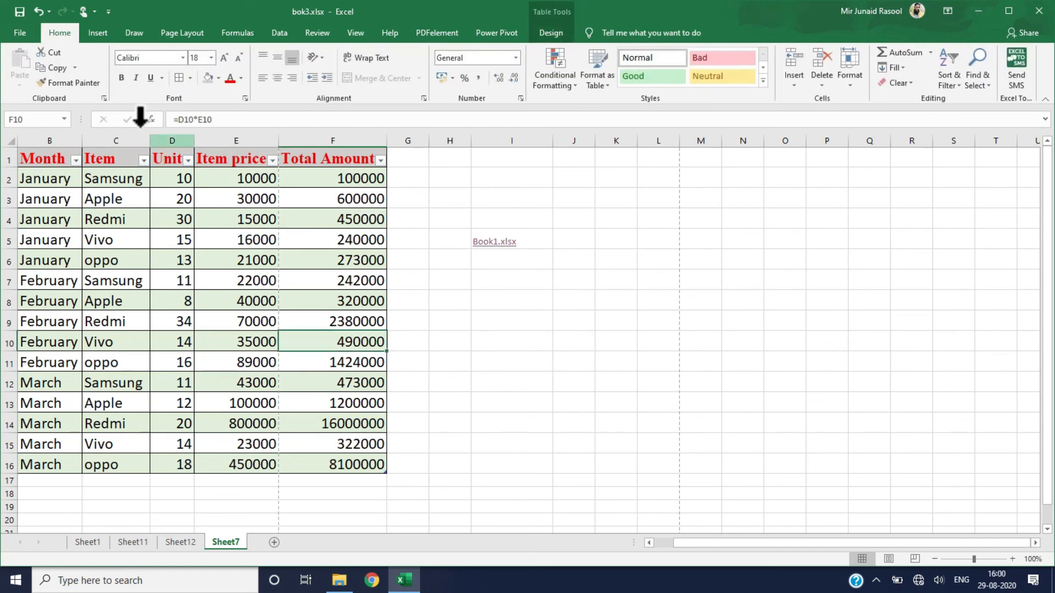
Insert a Microsoft Office Signature Line with suggested signer "director" beside the sales table and delete it
left_click(98, 33)
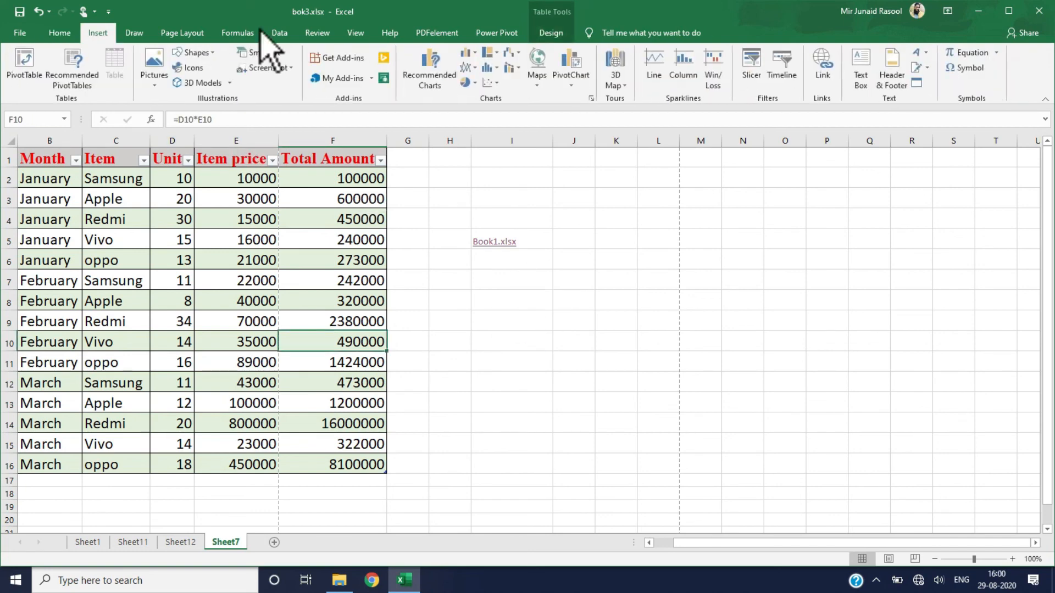
left_click(927, 53)
left_click(926, 68)
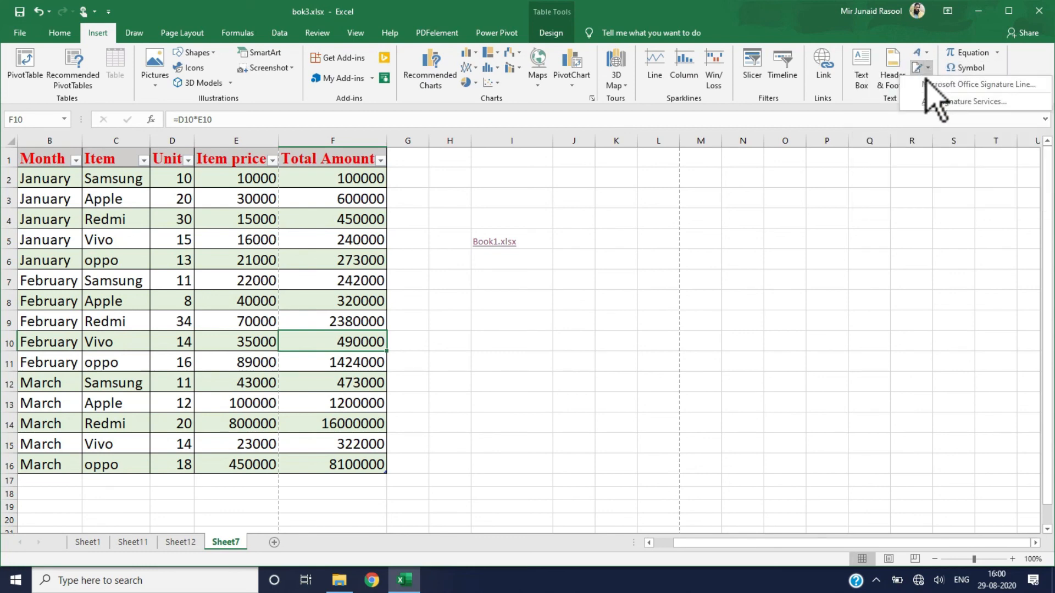
left_click(934, 84)
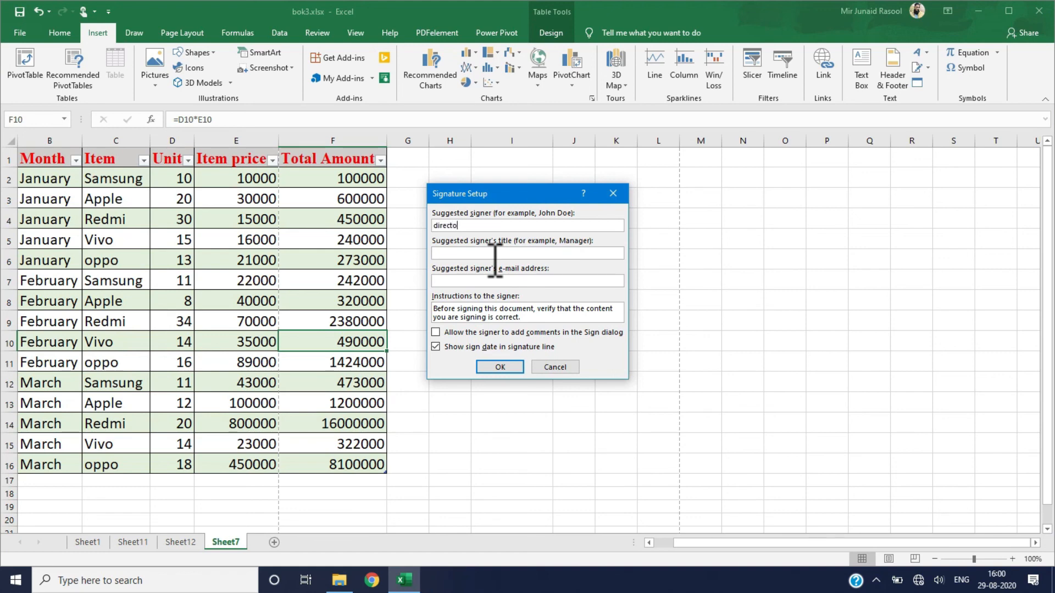
left_click(500, 367)
mouse_move(400, 376)
left_mouse_down()
mouse_move(532, 361)
mouse_move(579, 384)
left_mouse_up()
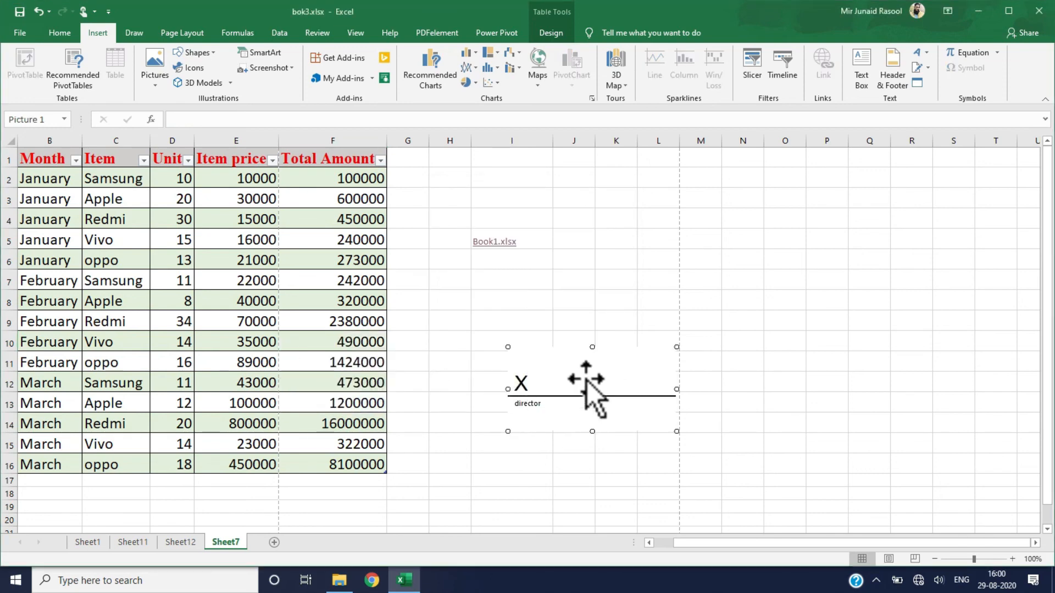
key("Delete")
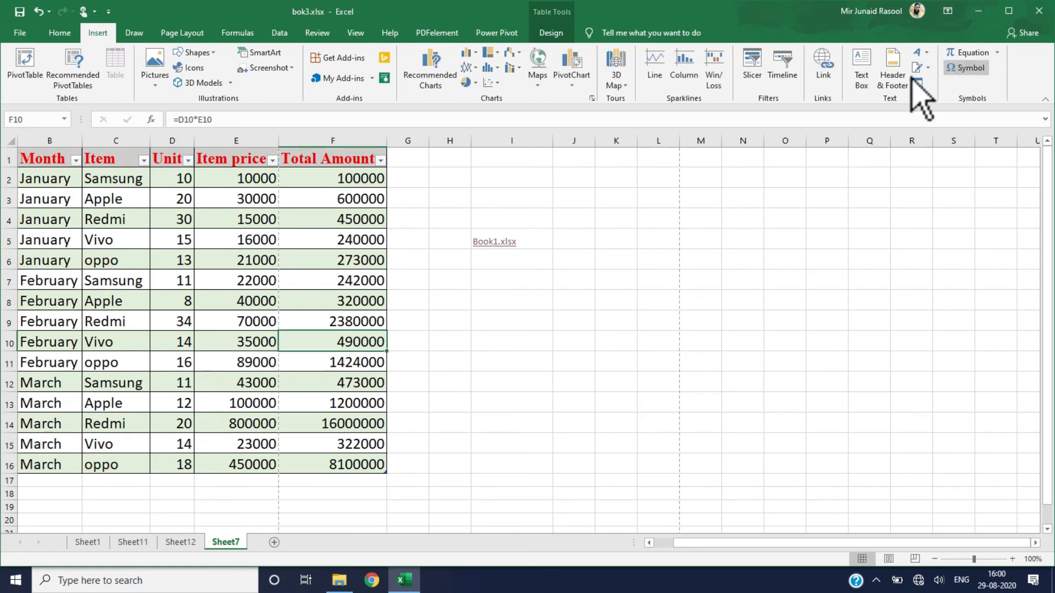
Examine the object types available for embedding as a new object and leave without inserting one
left_click(927, 68)
left_click(925, 83)
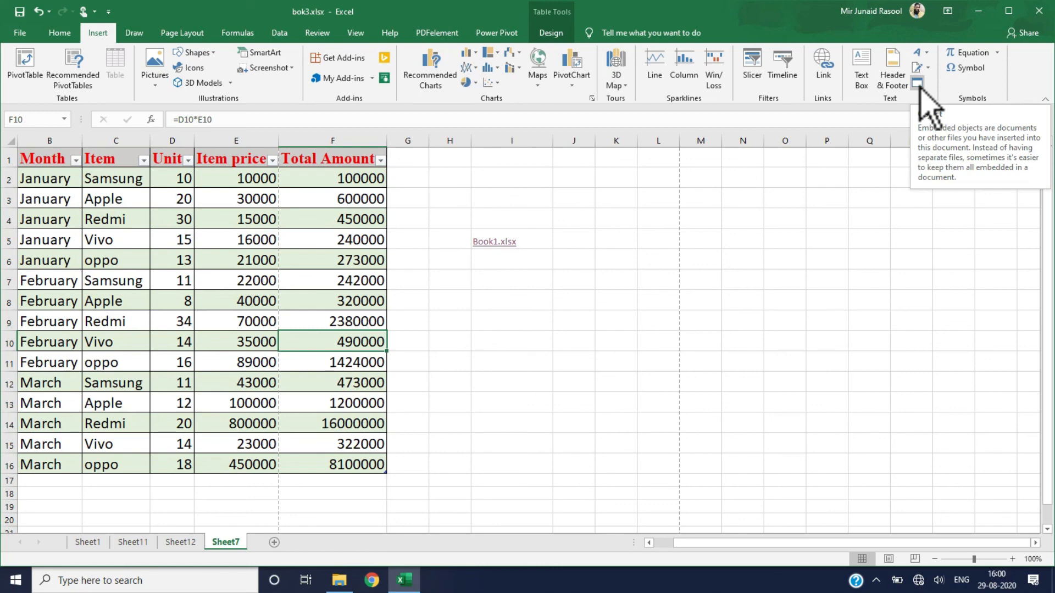
left_click(916, 83)
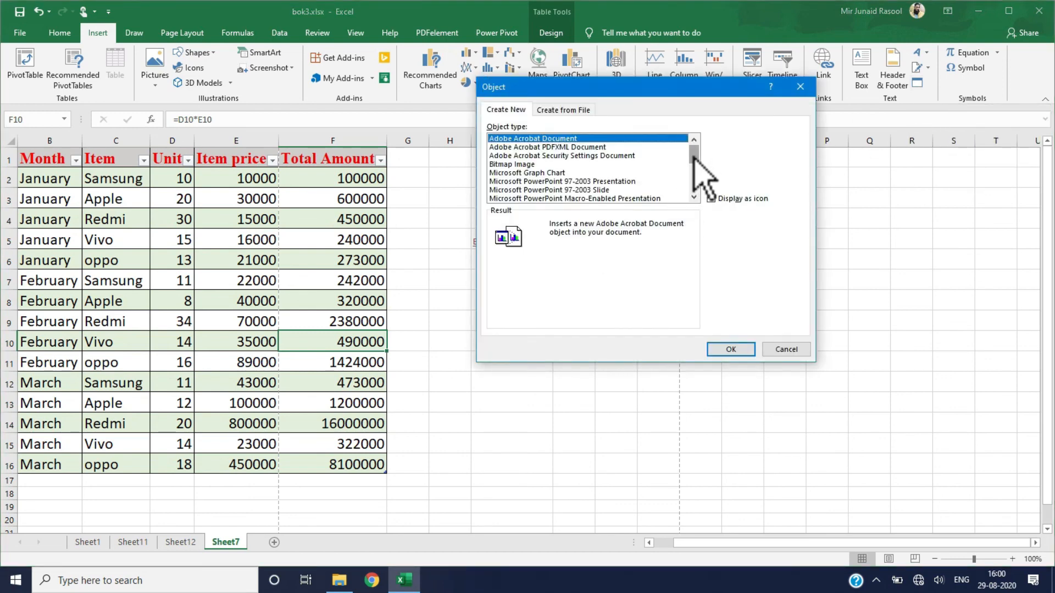
left_click_drag(694, 158, 694, 199)
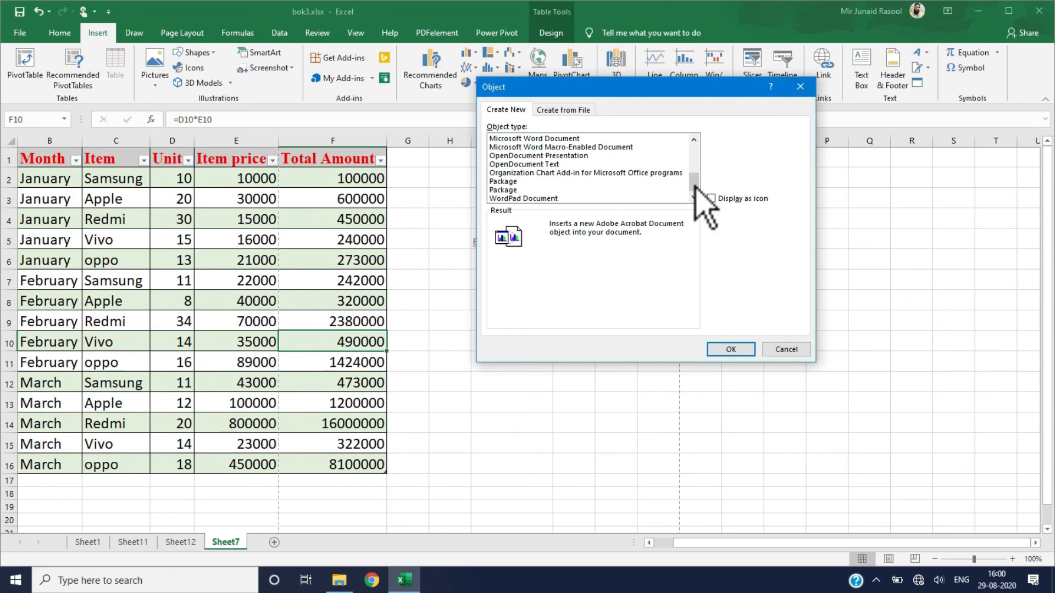
left_click(775, 350)
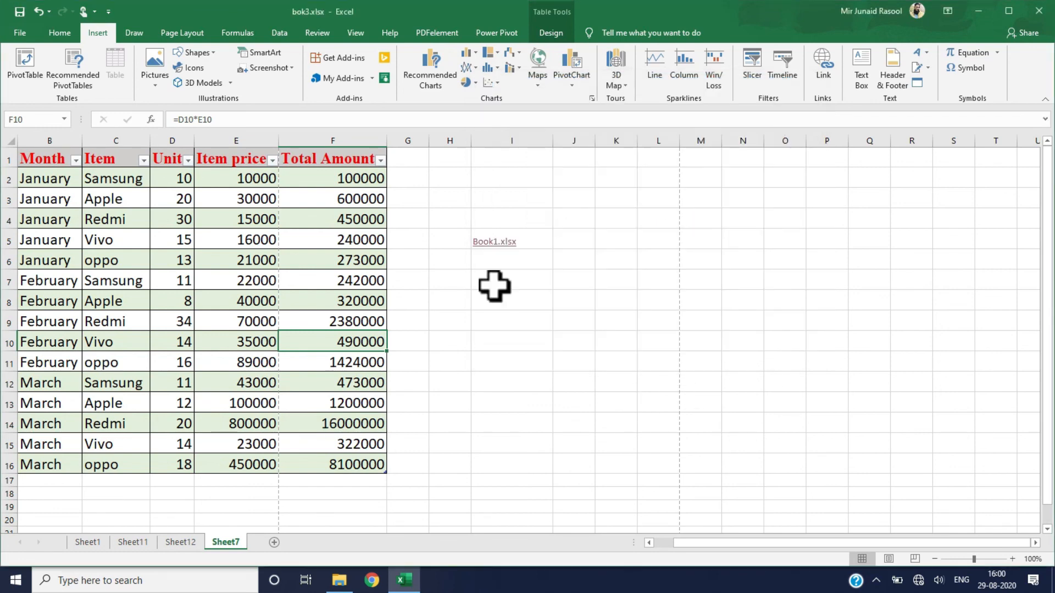
Insert the built-in binomial theorem equation beside the sales table and delete it
left_click(997, 52)
left_click(904, 162)
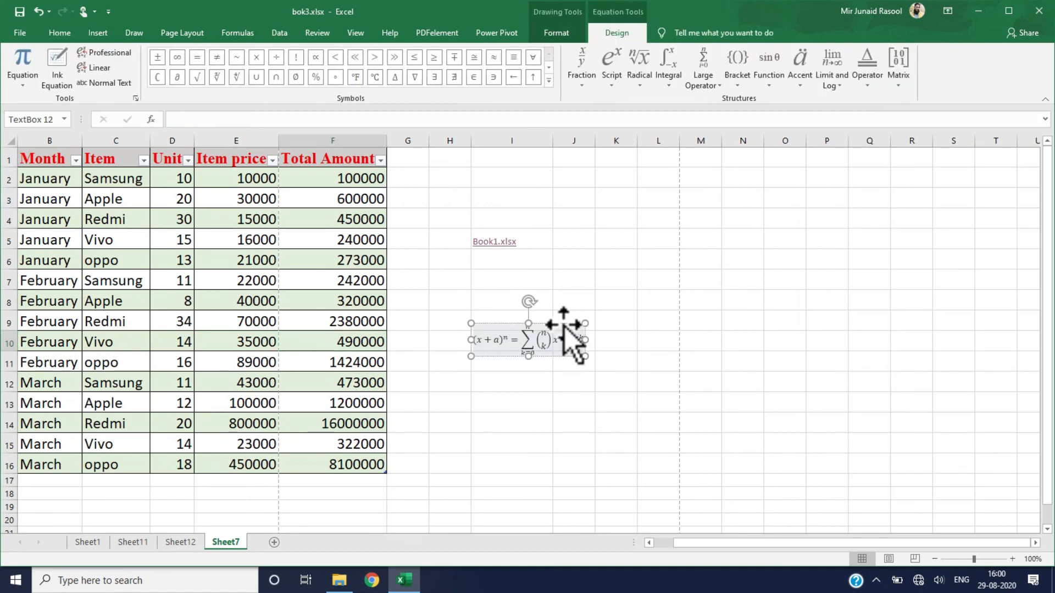
key("Escape")
key("Delete")
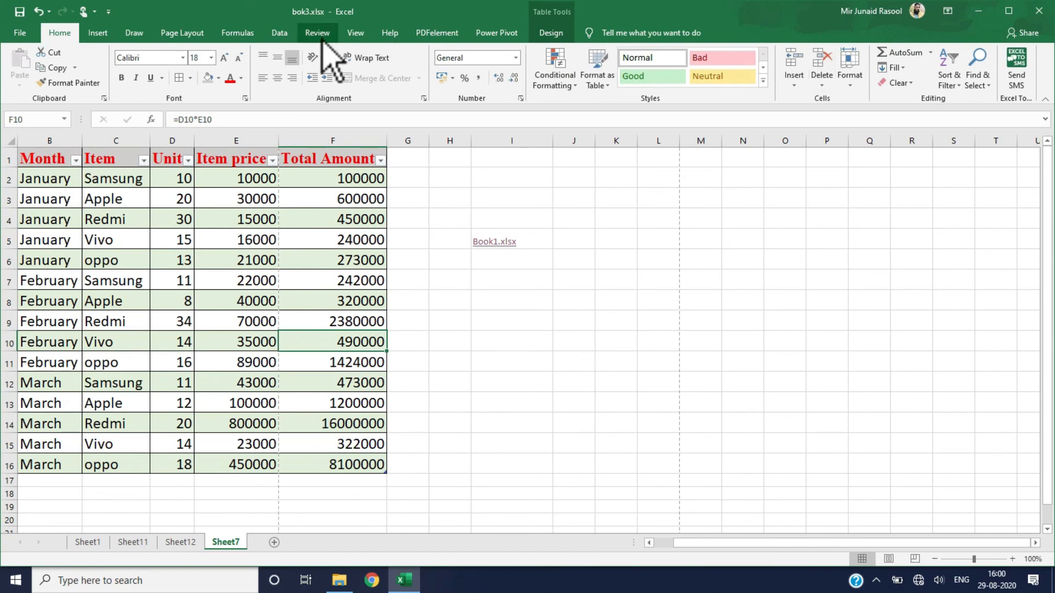
Insert the Greek Capital Letter Sho symbol (character code 03F7) twice at the end of the formula in F10
left_click(98, 33)
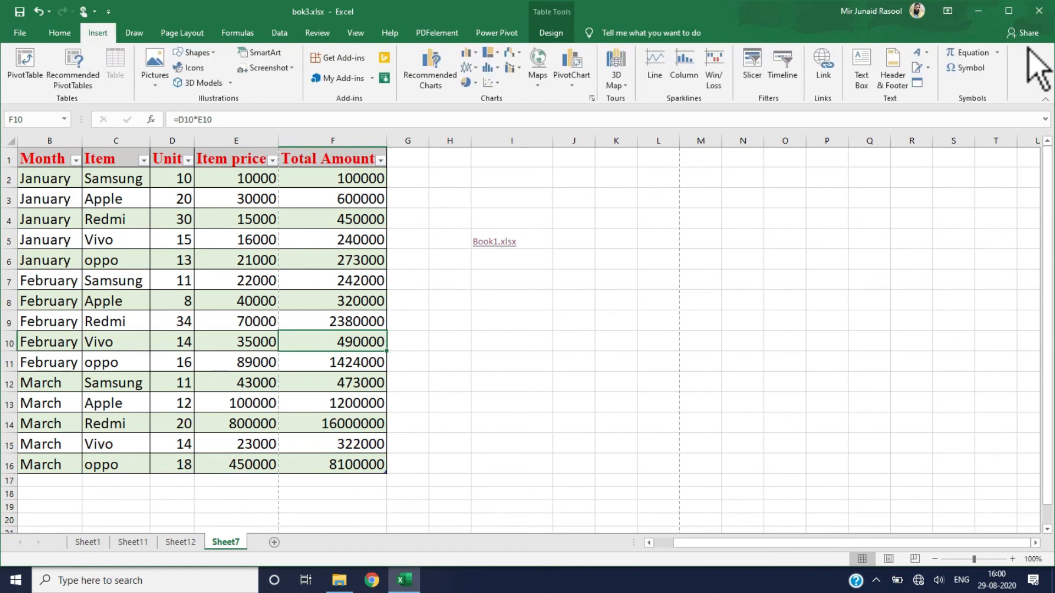
left_click(967, 68)
left_click(601, 223)
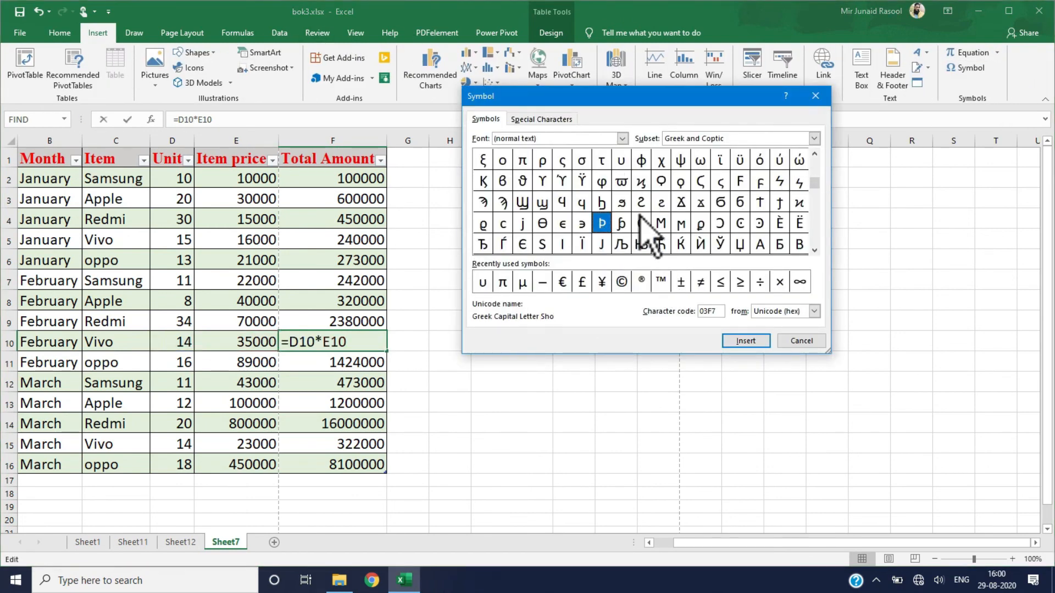
left_click(745, 341)
left_click(747, 341)
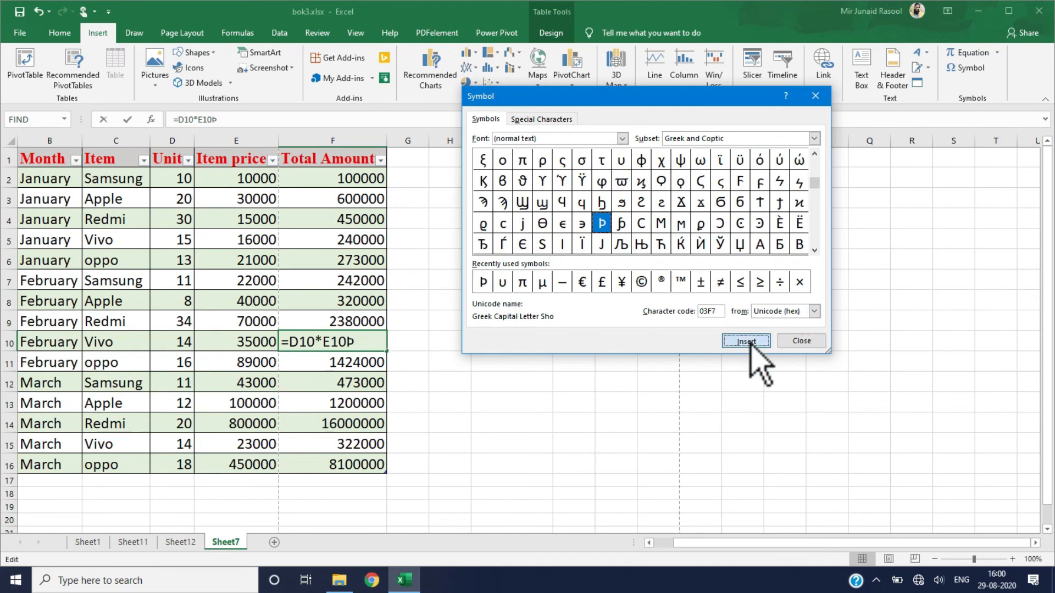
left_click(797, 340)
Remove the two inserted symbols from the formula in F10 and undo the removal
key("BackSpace")
key("BackSpace")
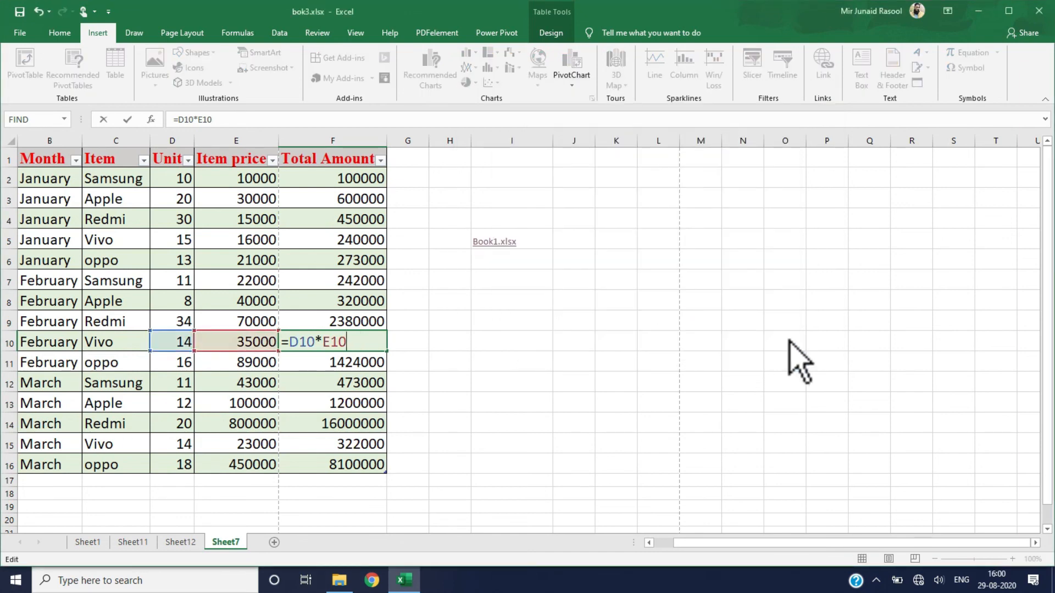
key("ctrl+z")
key("ctrl+z")
key("ctrl+z")
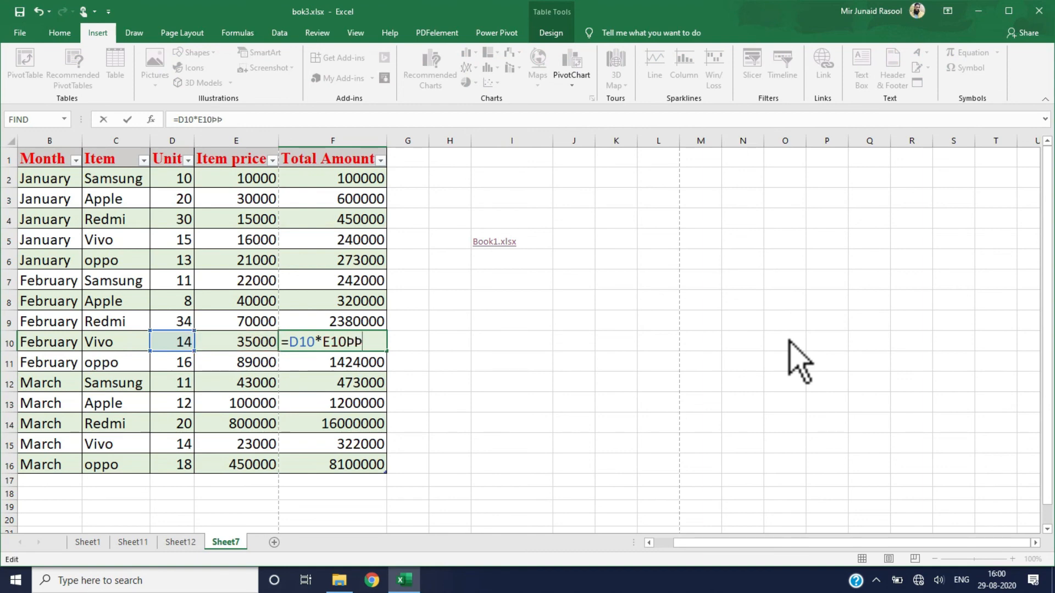
Commit the F10 formula with the two symbols and check the formulas in the Total Amount column
left_click_drag(300, 342, 402, 343)
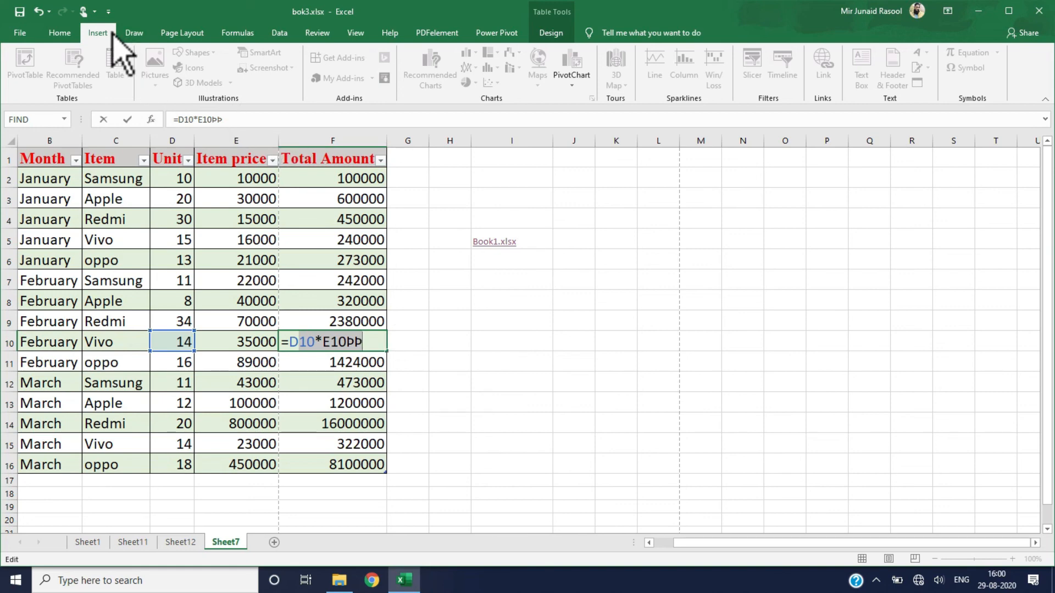
left_click(90, 197)
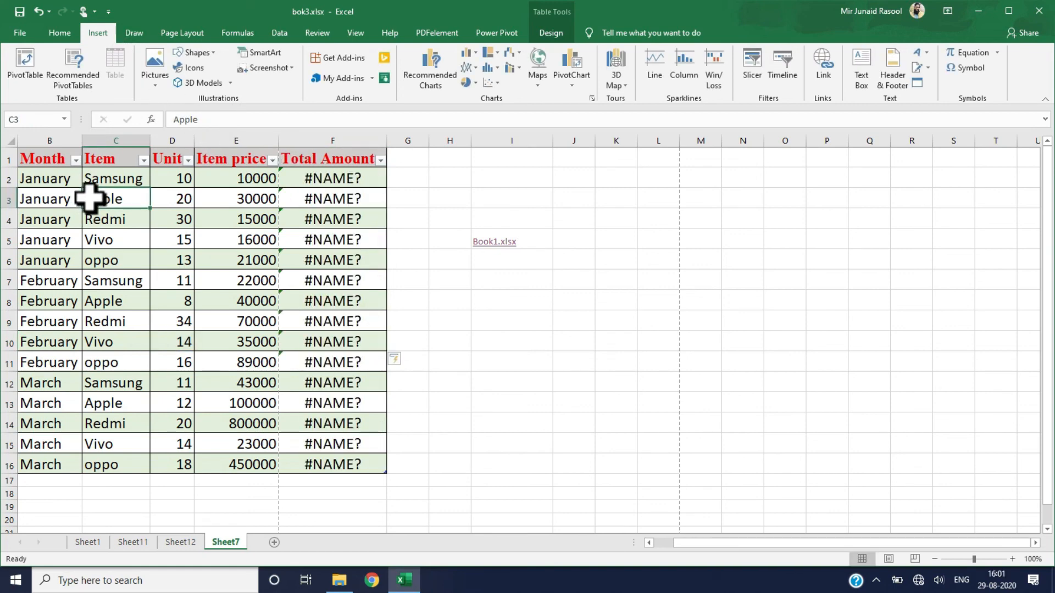
left_click(355, 178)
left_click(349, 341)
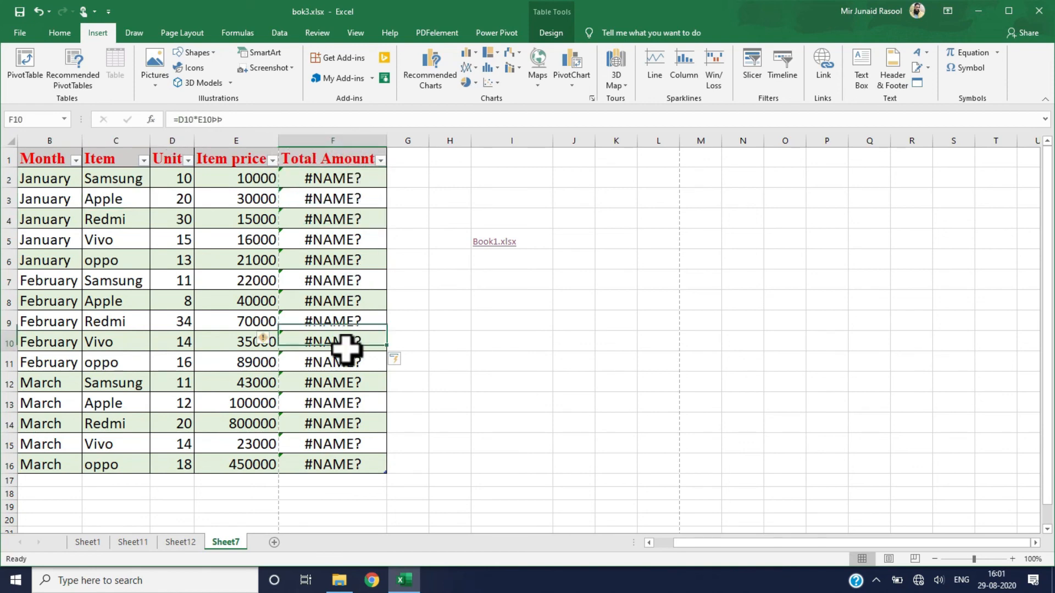
Delete the two trailing symbols from the Total Amount formula in F8, leaving =D8*E10, and select an empty cell outside the table
left_click(344, 299)
left_click(240, 120)
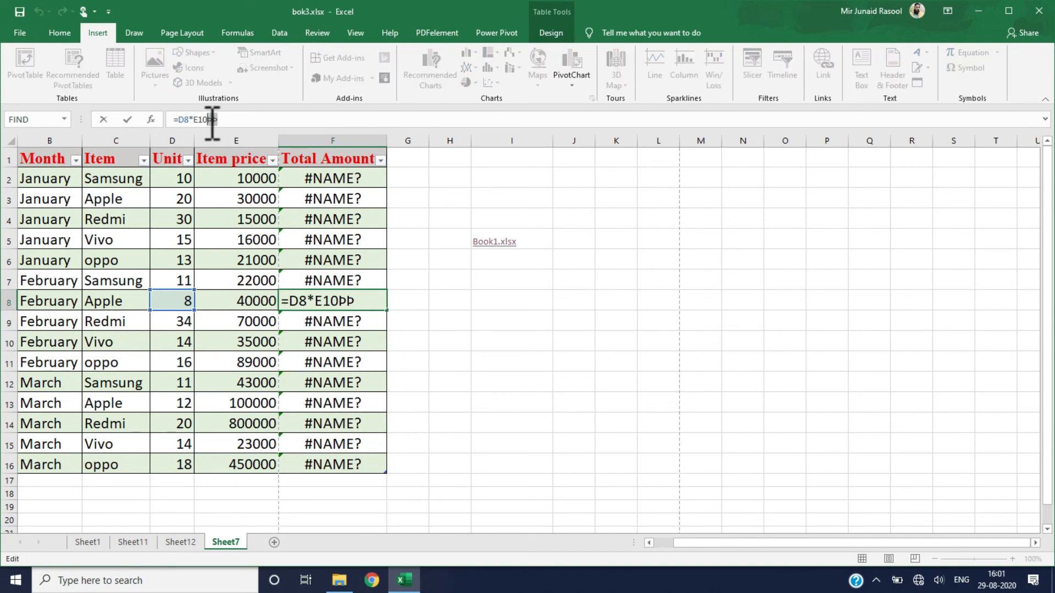
key("BackSpace")
key("Return")
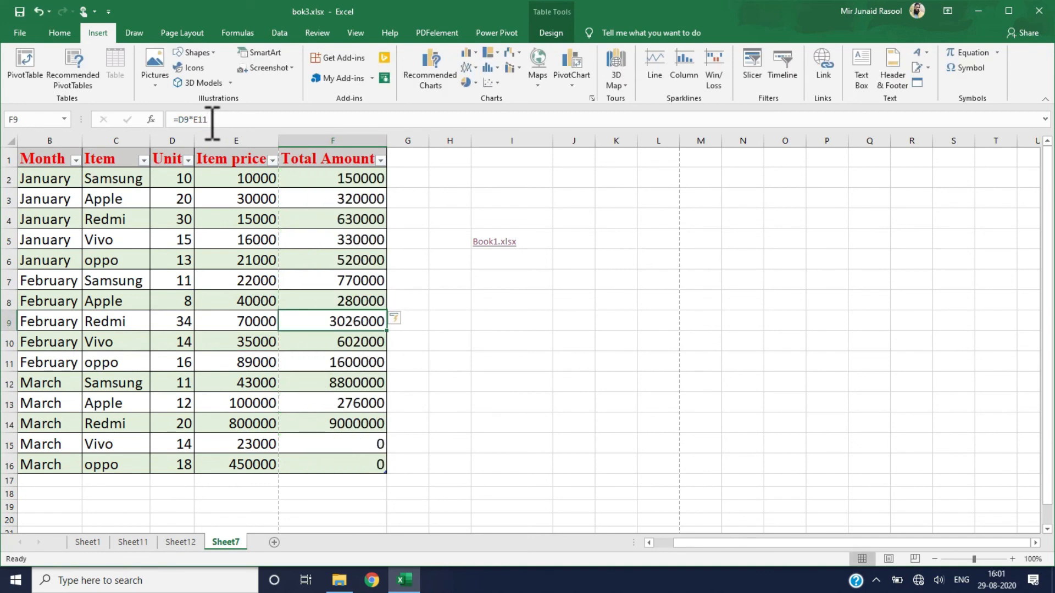
left_click(453, 358)
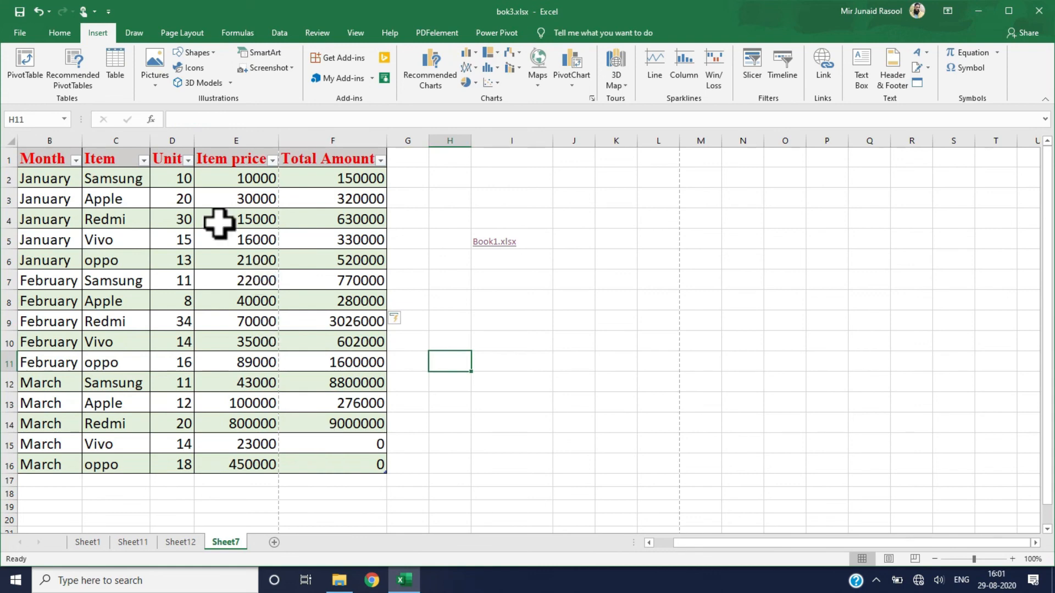